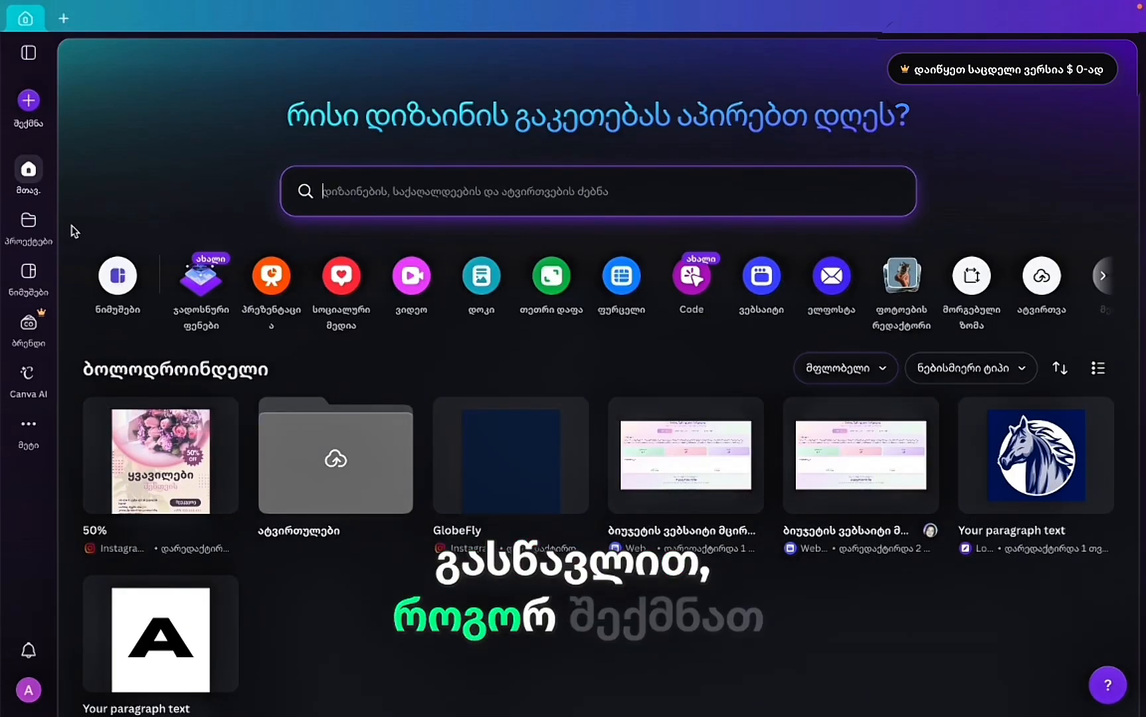
Return to the Canva home page and scroll through it before starting a search.
{"action": "left_click", "coordinate": [28, 223]}
{"action": "left_click", "coordinate": [30, 171]}
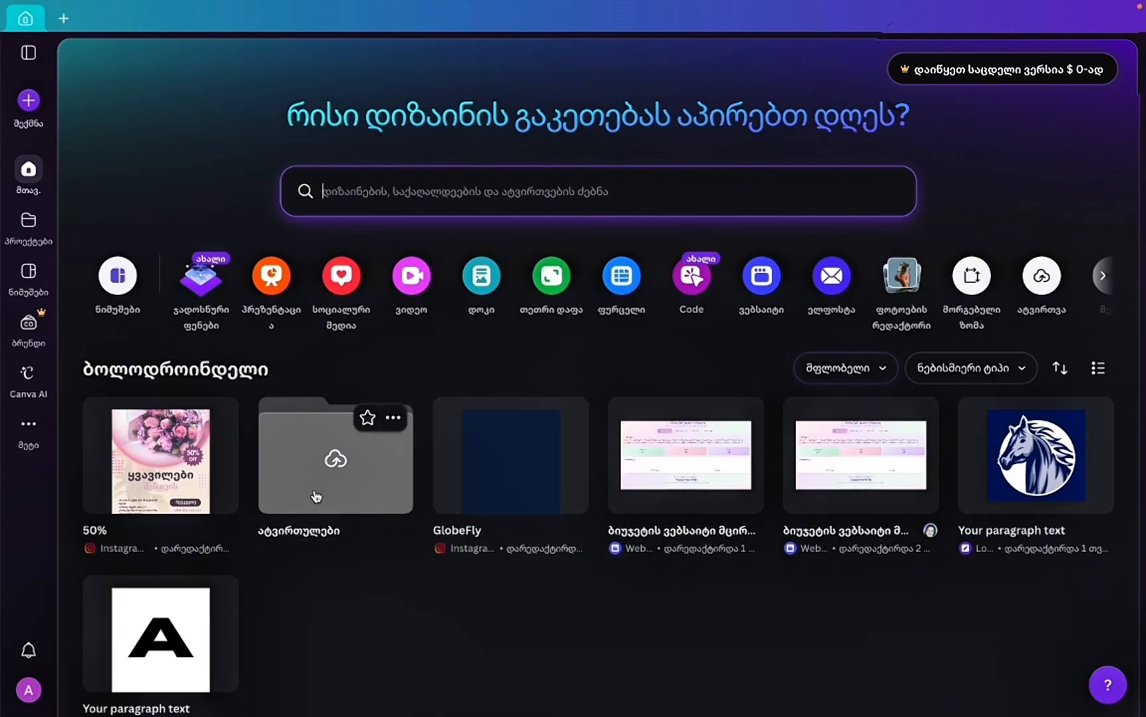
{"action": "scroll", "coordinate": [584, 372], "scroll_direction": "down", "scroll_amount": 1}
{"action": "scroll", "coordinate": [239, 457], "scroll_direction": "down", "scroll_amount": 2}
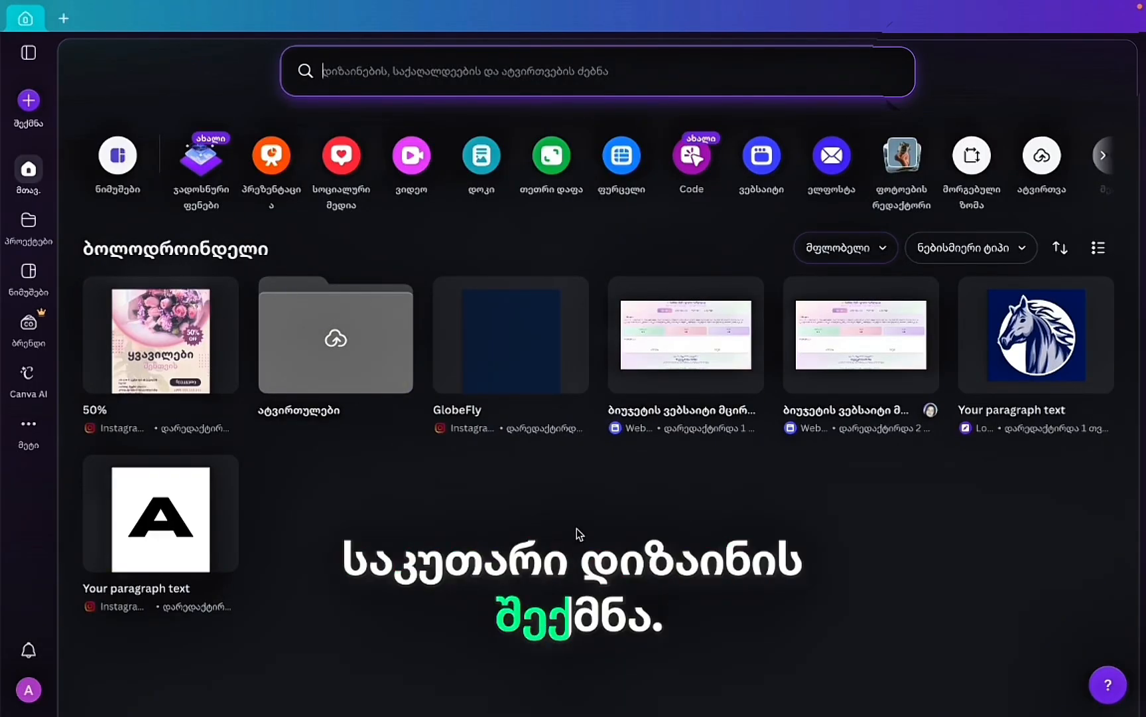
{"action": "scroll", "coordinate": [579, 534], "scroll_direction": "up", "scroll_amount": 2}
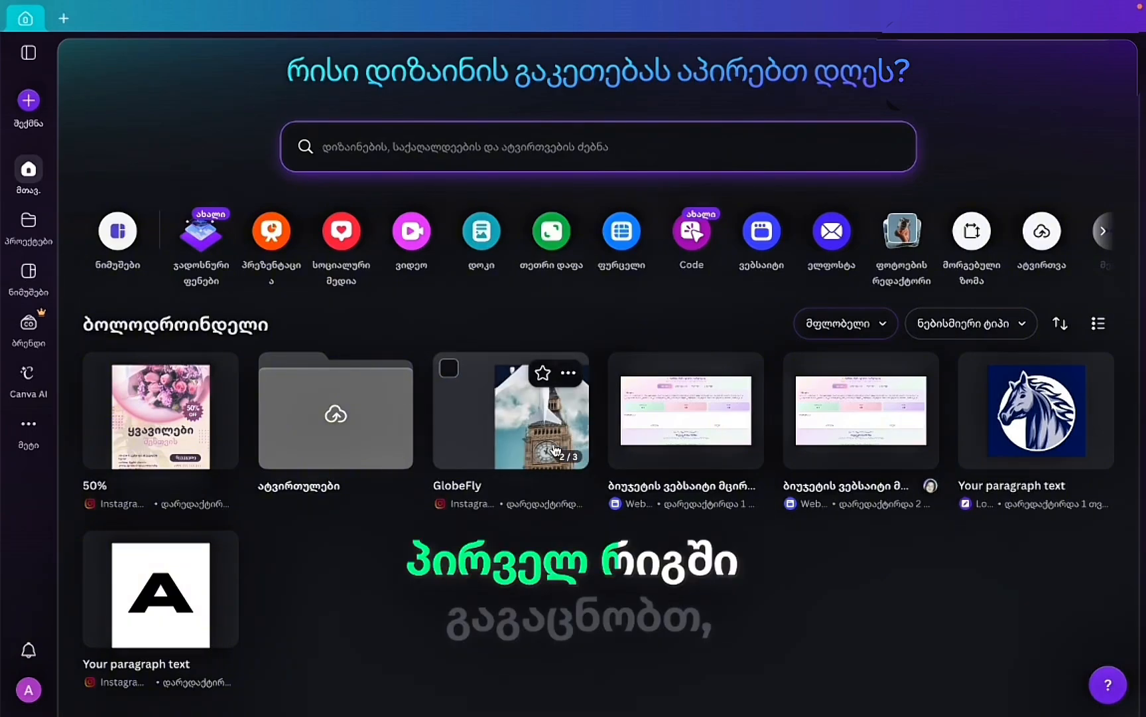
{"action": "left_click", "coordinate": [418, 140]}
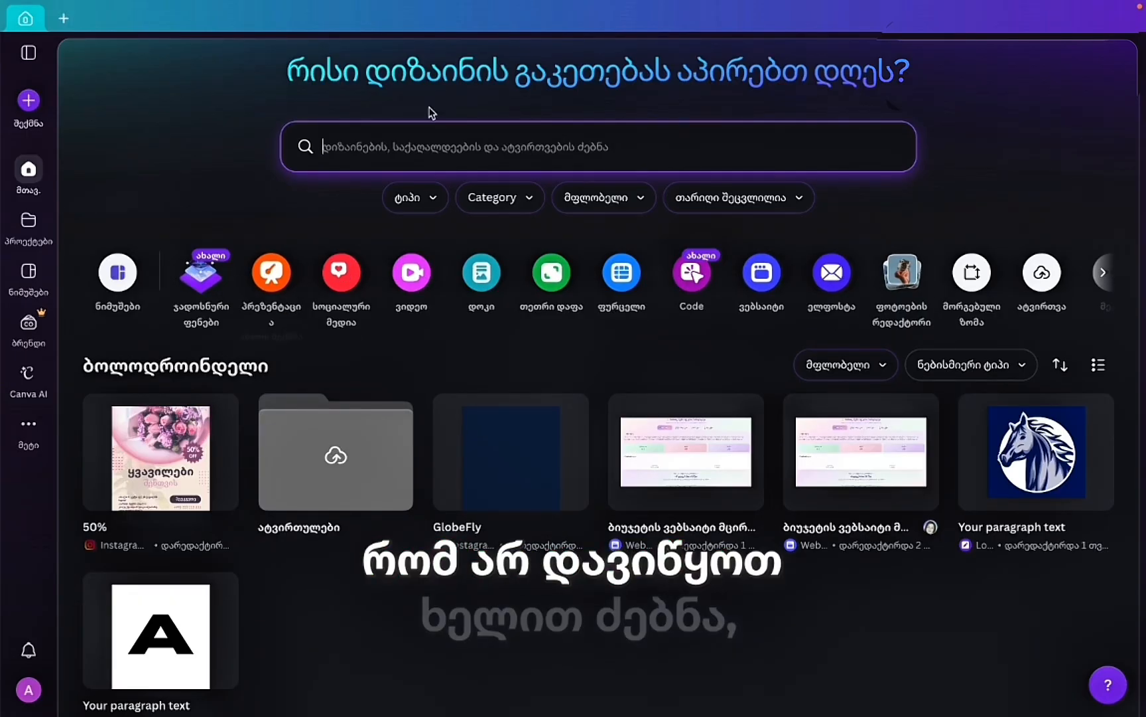
Search for 'instagram post' and view the Instagram post templates.
{"action": "left_click", "coordinate": [348, 157]}
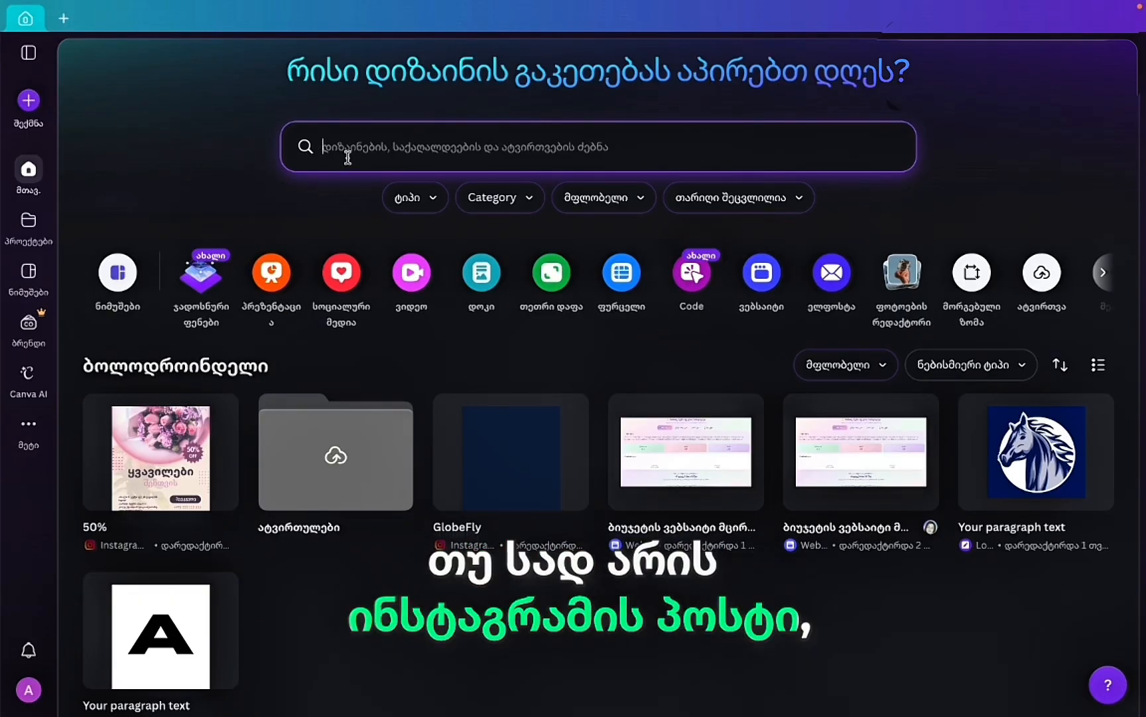
{"action": "type", "text": "ინ"}
{"action": "key", "text": "BackSpace"}
{"action": "key", "text": "BackSpace"}
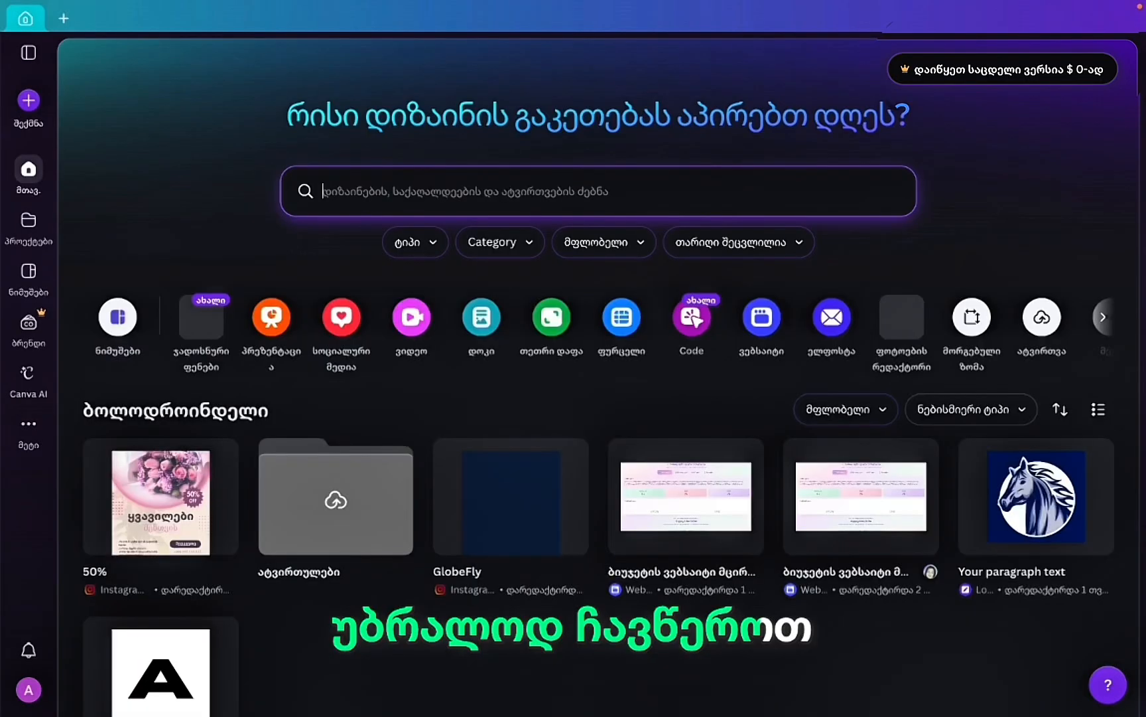
{"action": "type", "text": "in"}
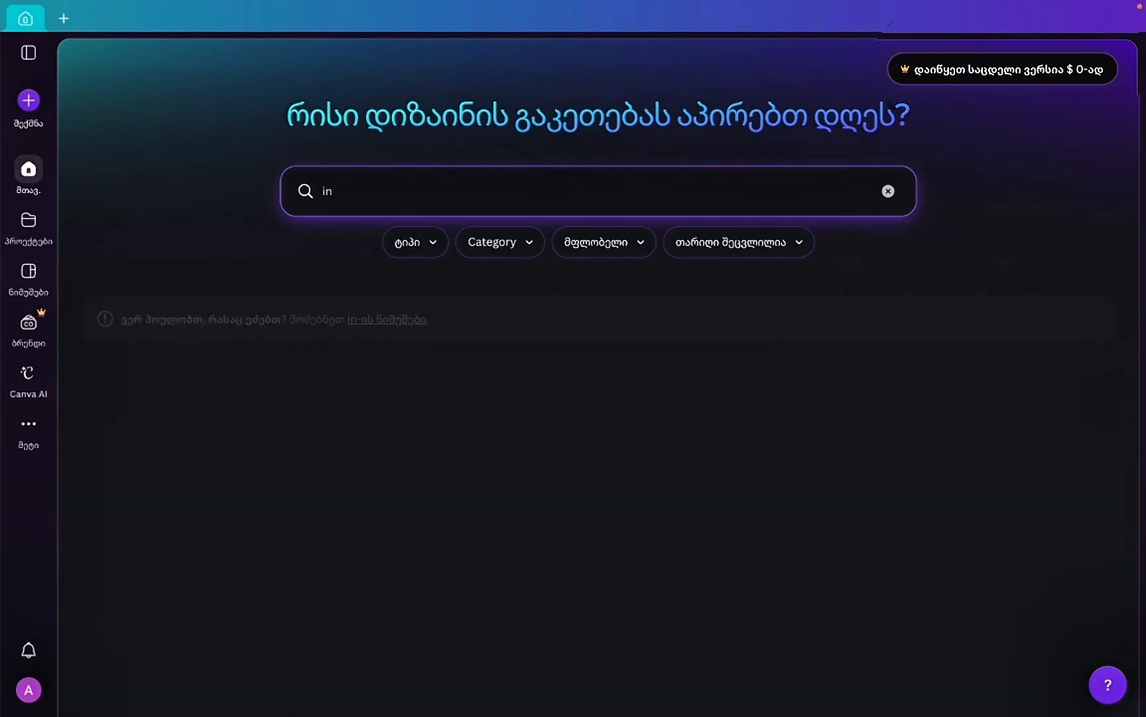
{"action": "type", "text": "tta"}
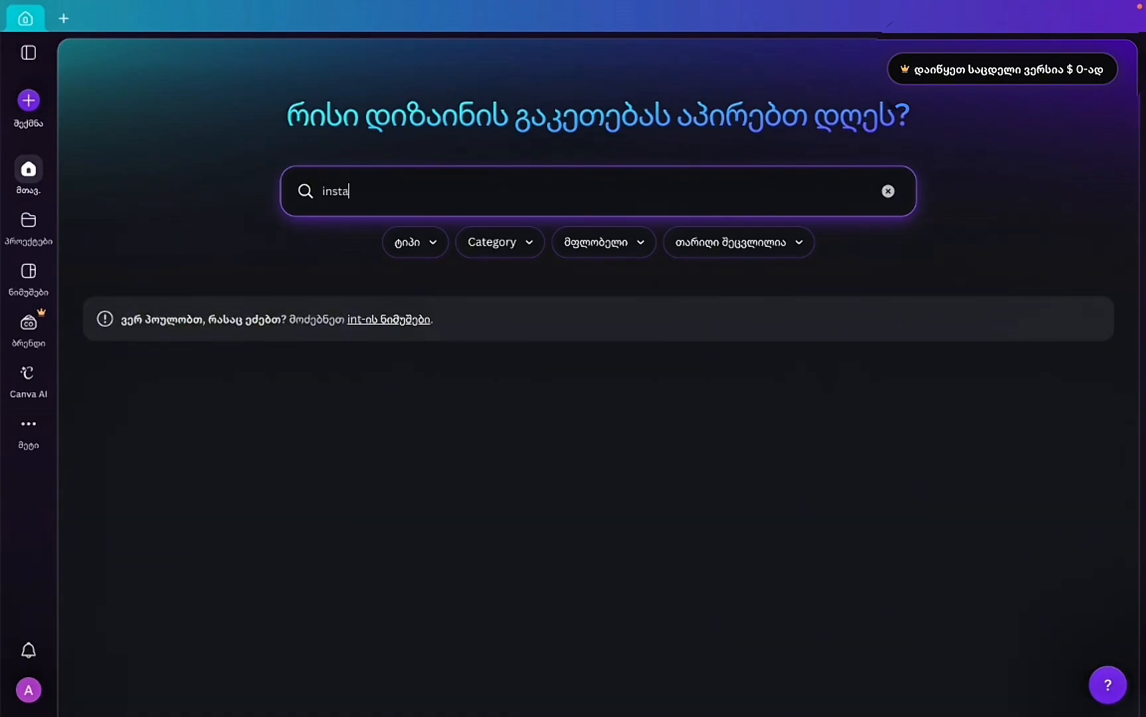
{"action": "type", "text": "gram post"}
{"action": "key", "text": "Return"}
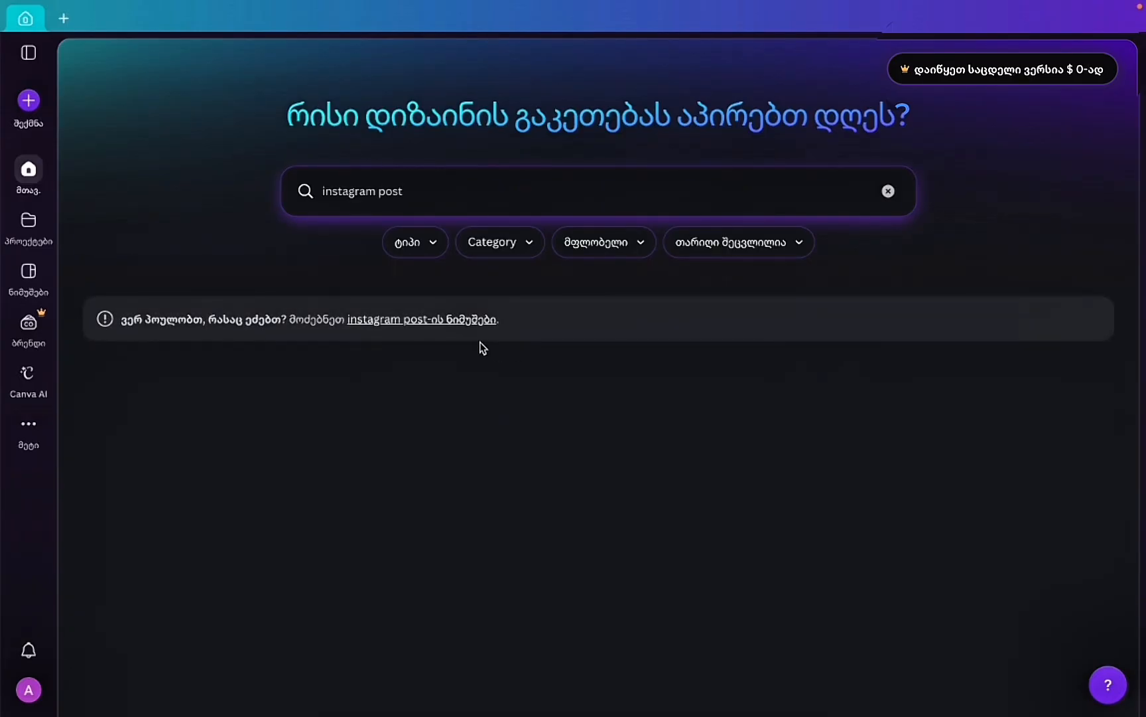
{"action": "left_click", "coordinate": [479, 322]}
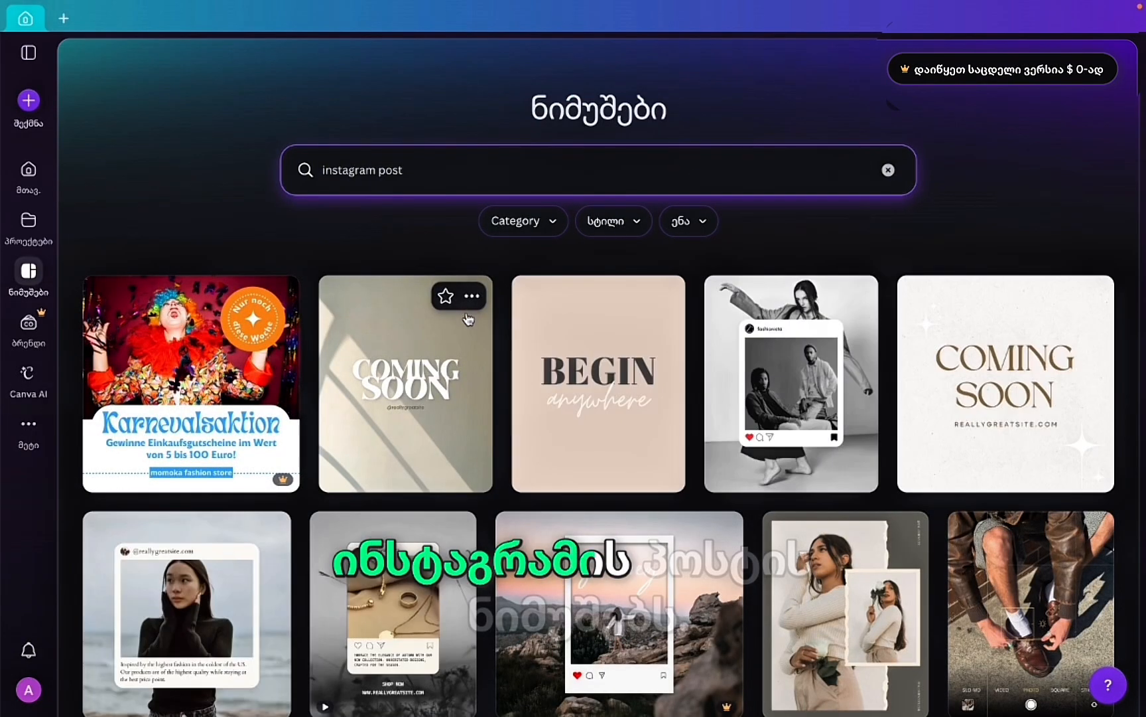
Search the templates for 'restaurant menu' and scroll through the results.
{"action": "left_click", "coordinate": [369, 171]}
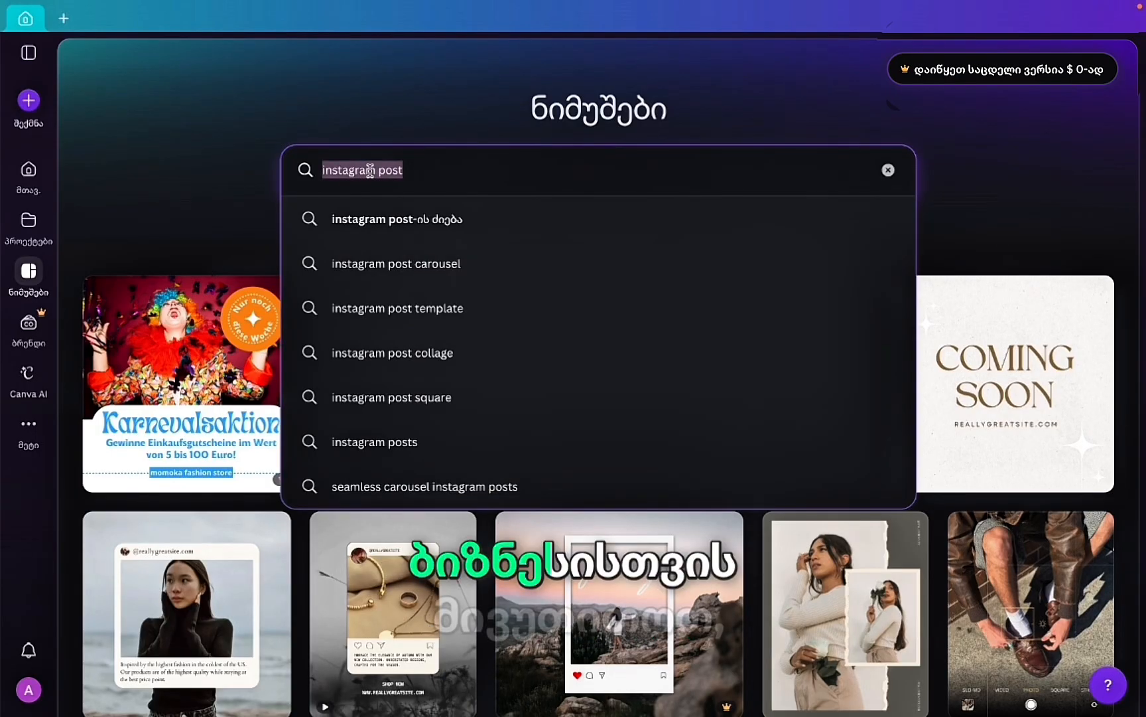
{"action": "type", "text": "rea"}
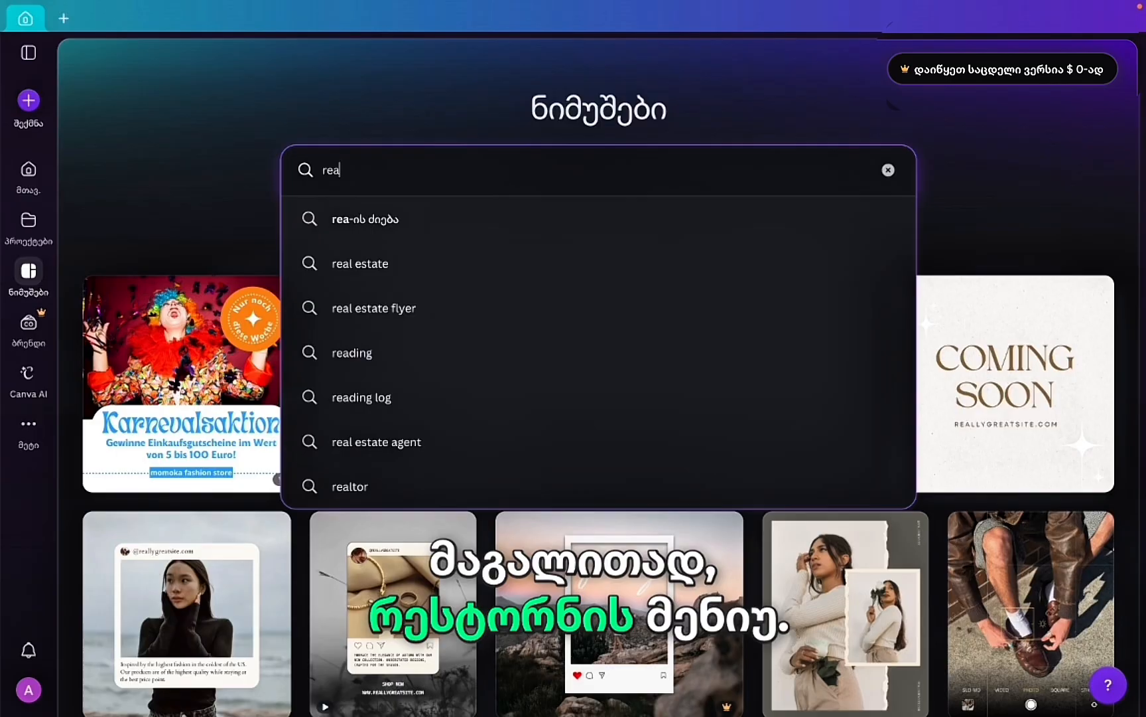
{"action": "key", "text": "BackSpace"}
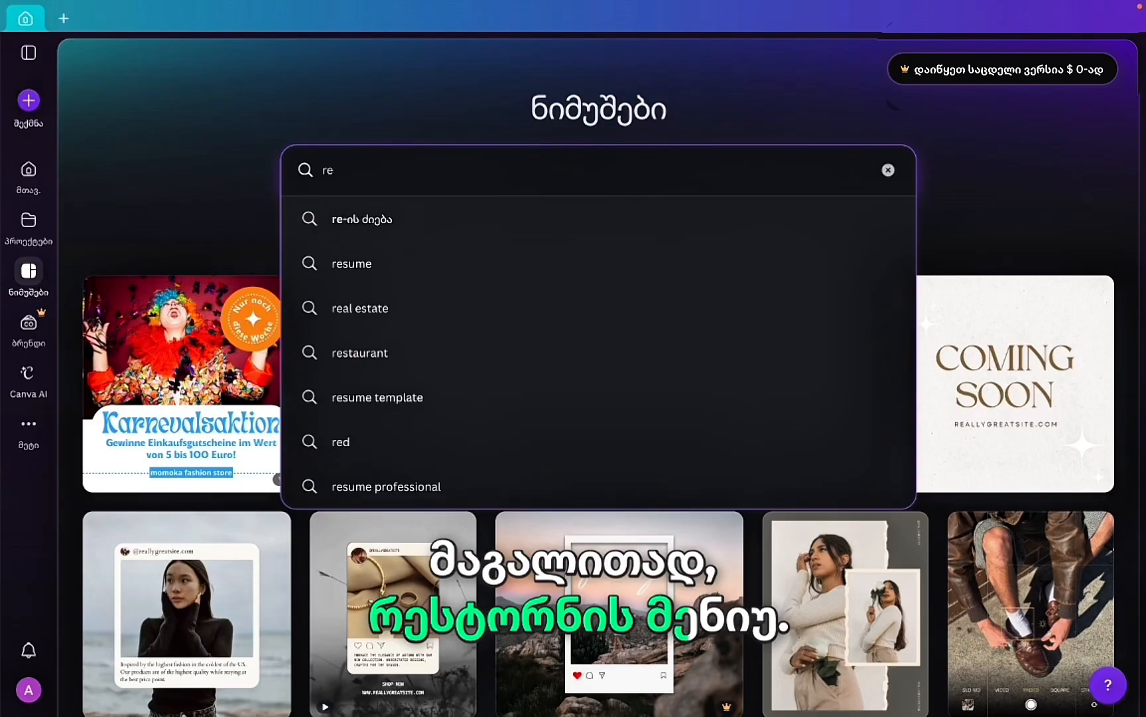
{"action": "type", "text": "staurant"}
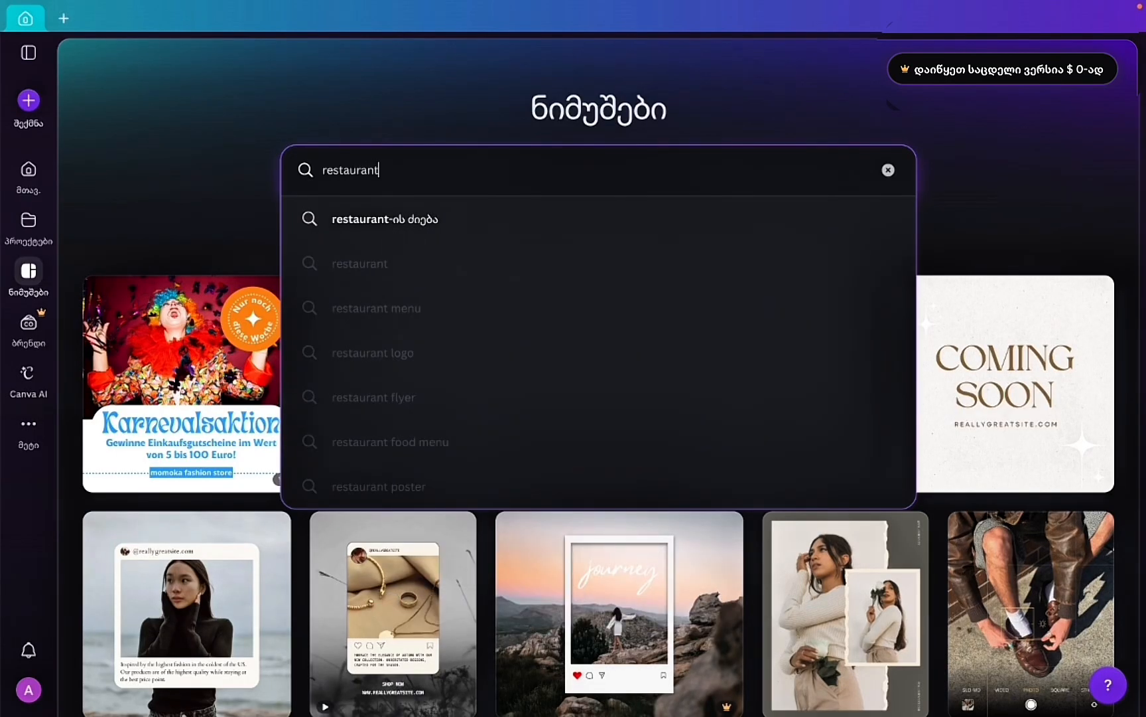
{"action": "type", "text": " menu"}
{"action": "key", "text": "Return"}
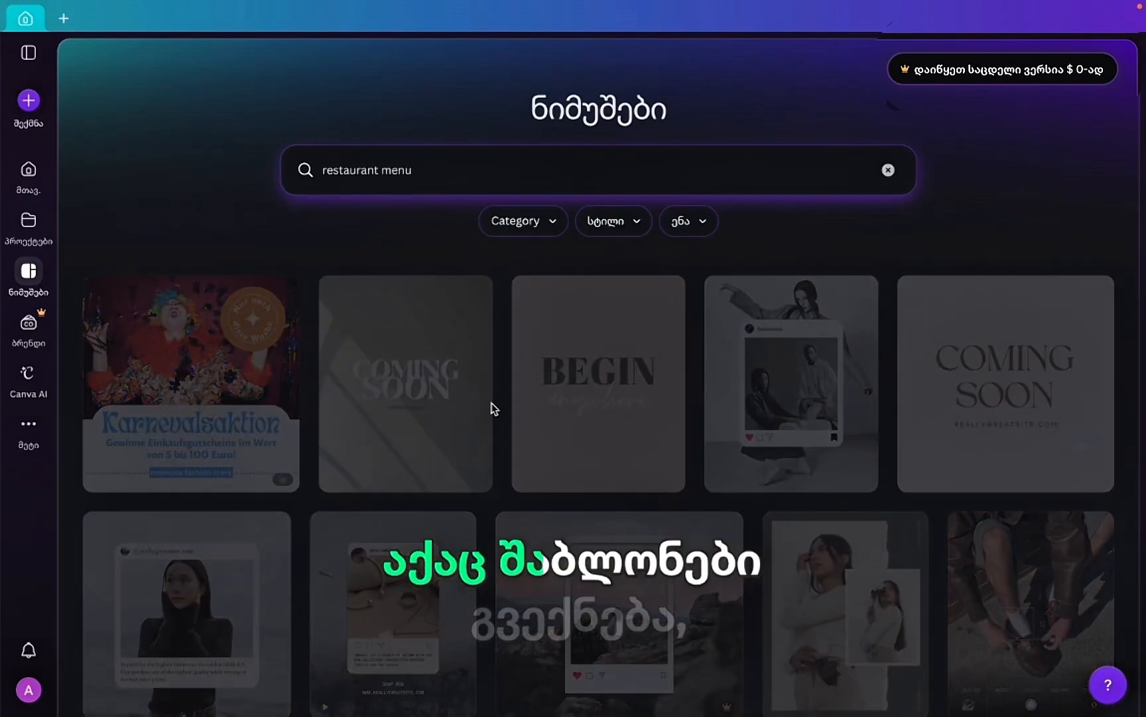
{"action": "scroll", "coordinate": [438, 530], "scroll_direction": "down", "scroll_amount": 10}
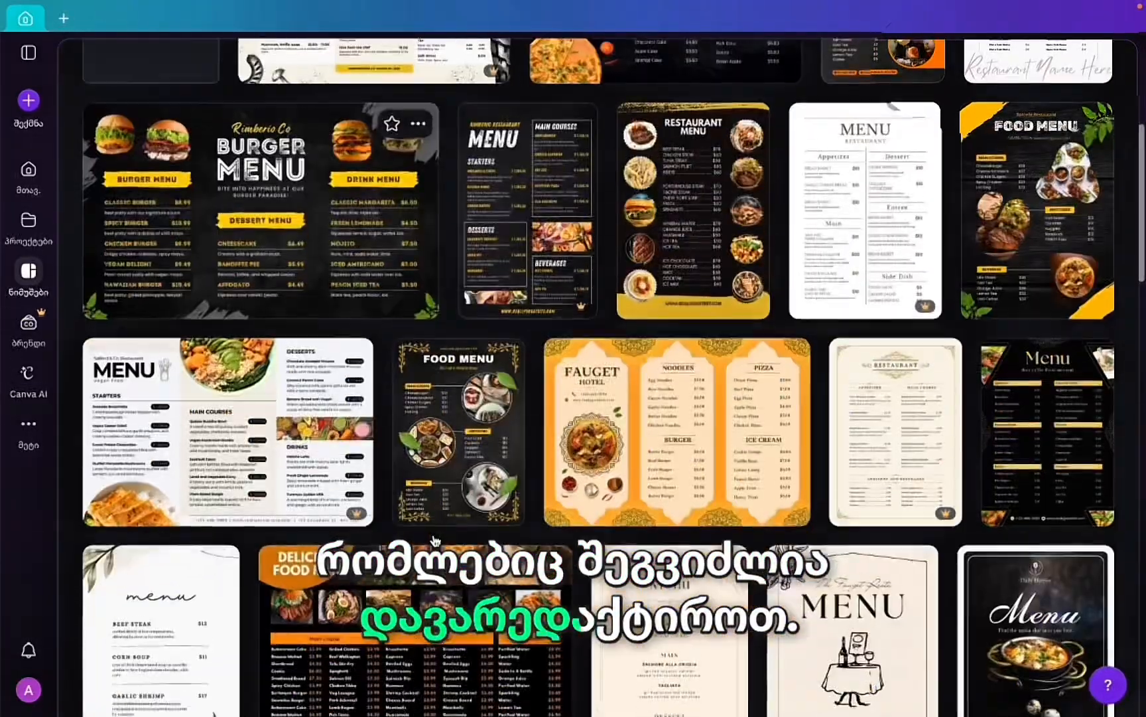
{"action": "scroll", "coordinate": [436, 541], "scroll_direction": "up", "scroll_amount": 10}
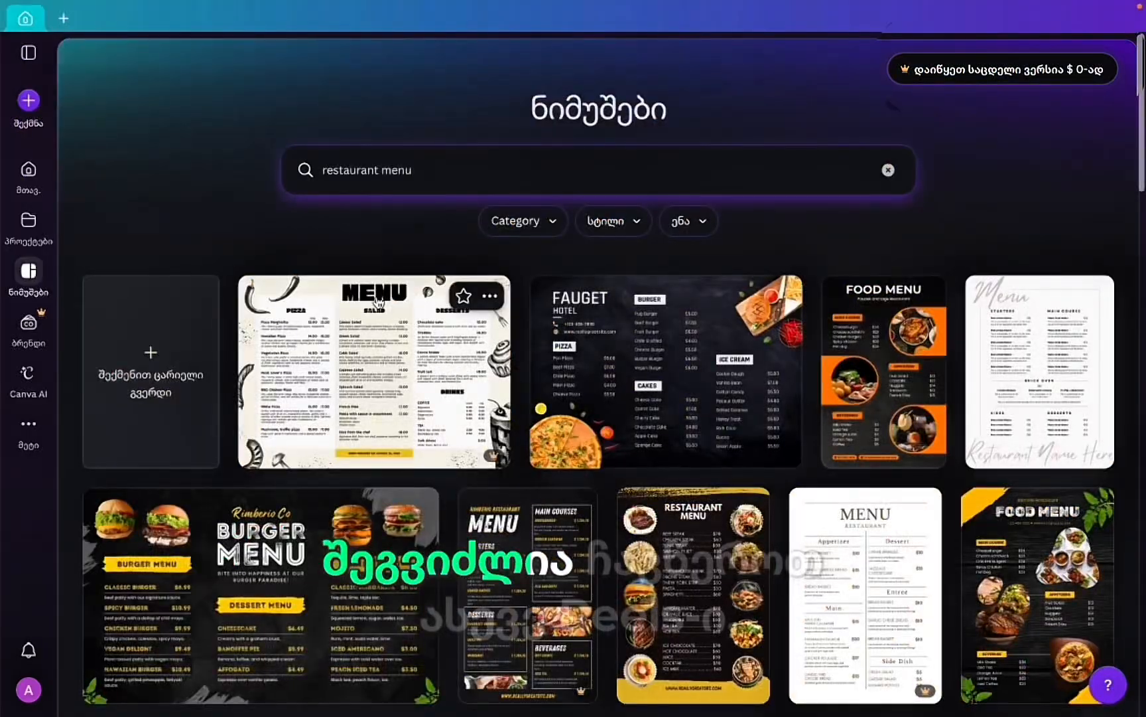
Search the templates for 'reel'.
{"action": "left_click", "coordinate": [446, 171]}
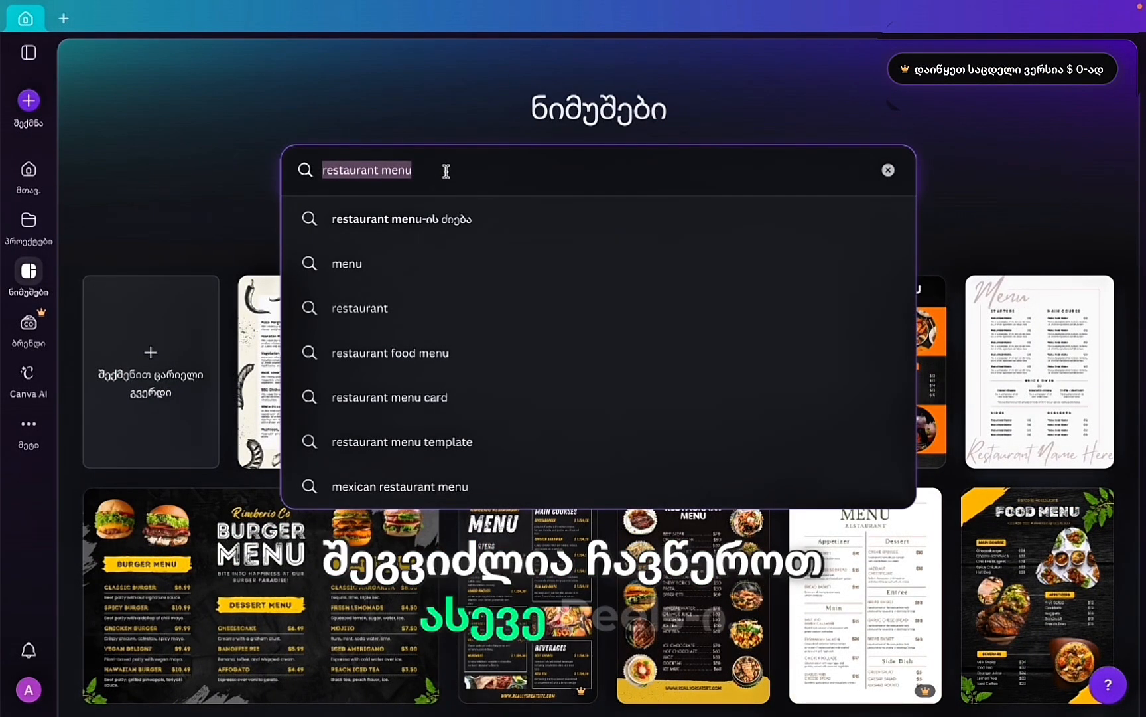
{"action": "type", "text": "reel"}
{"action": "key", "text": "Return"}
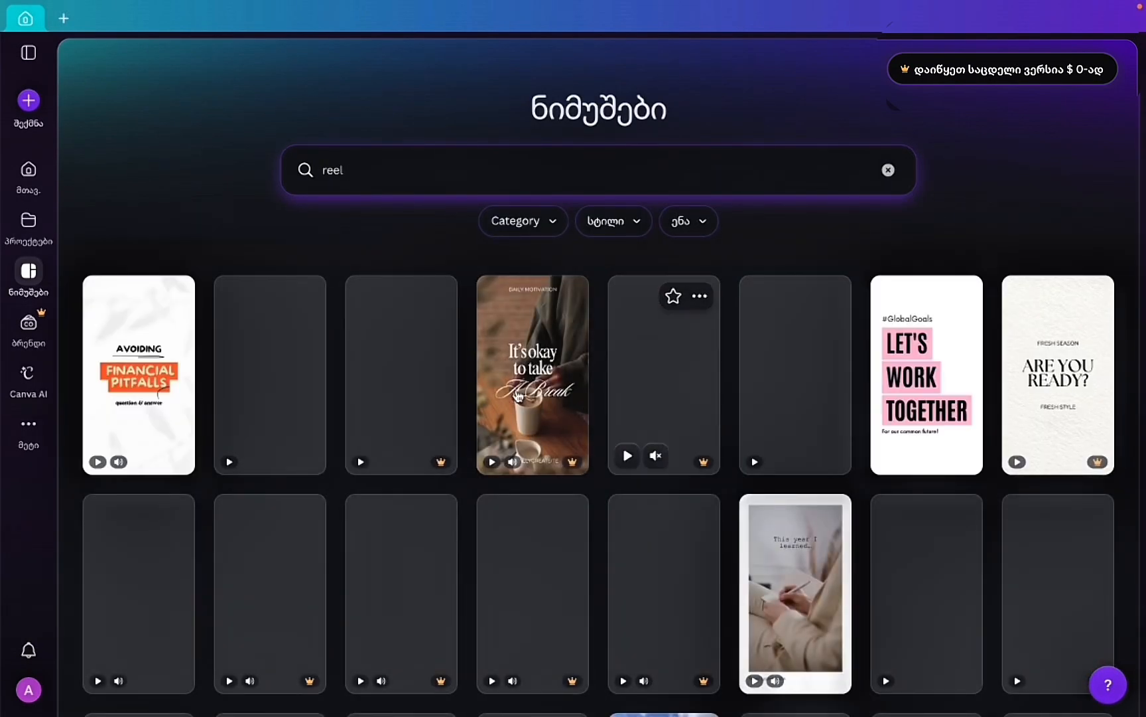
Browse 'beauty salon' templates, then return home and show the More menu.
{"action": "left_click", "coordinate": [366, 171]}
{"action": "type", "text": "bea"}
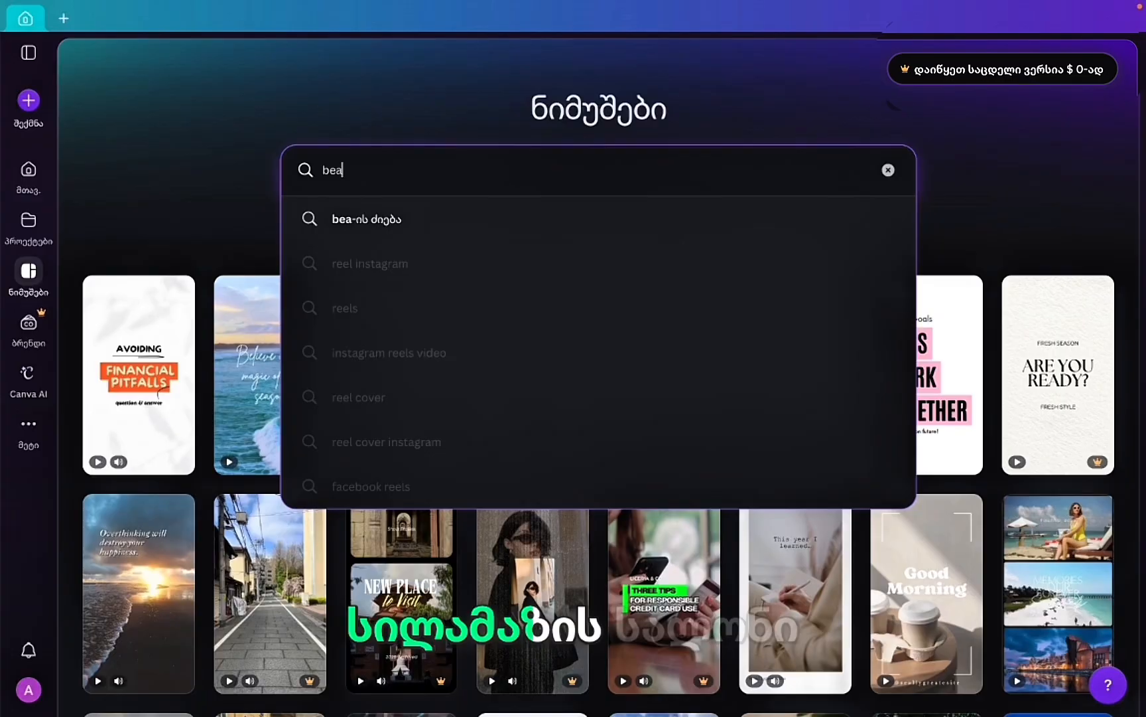
{"action": "type", "text": "uty"}
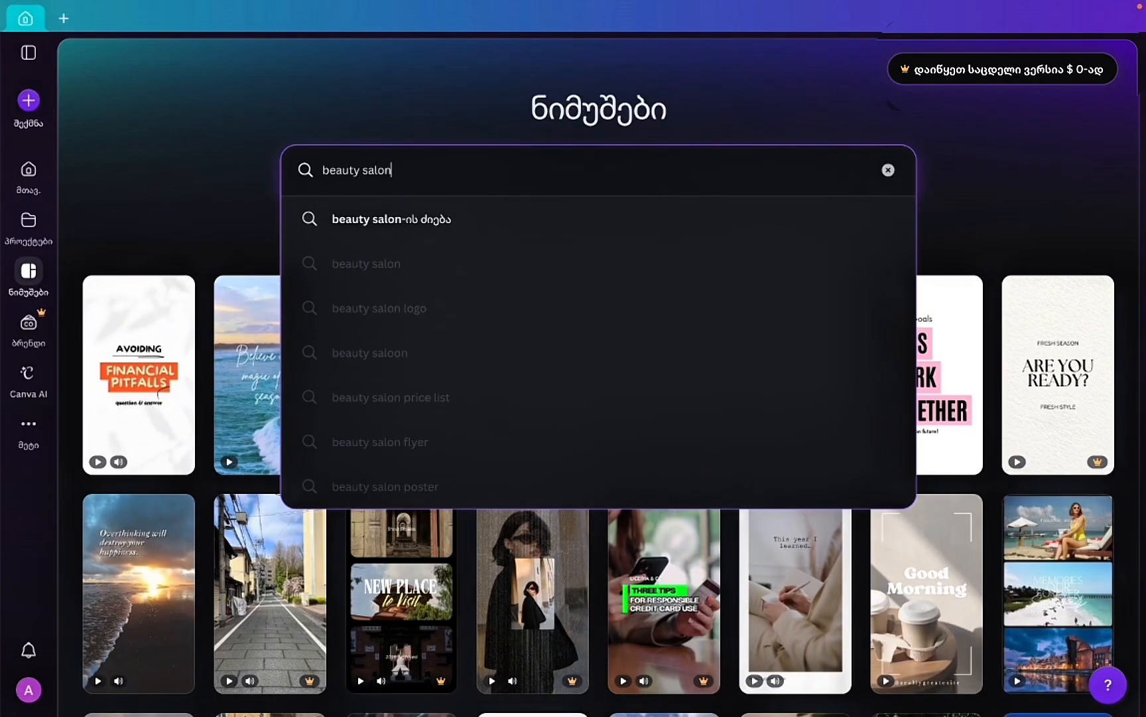
{"action": "type", "text": " salon"}
{"action": "key", "text": "Return"}
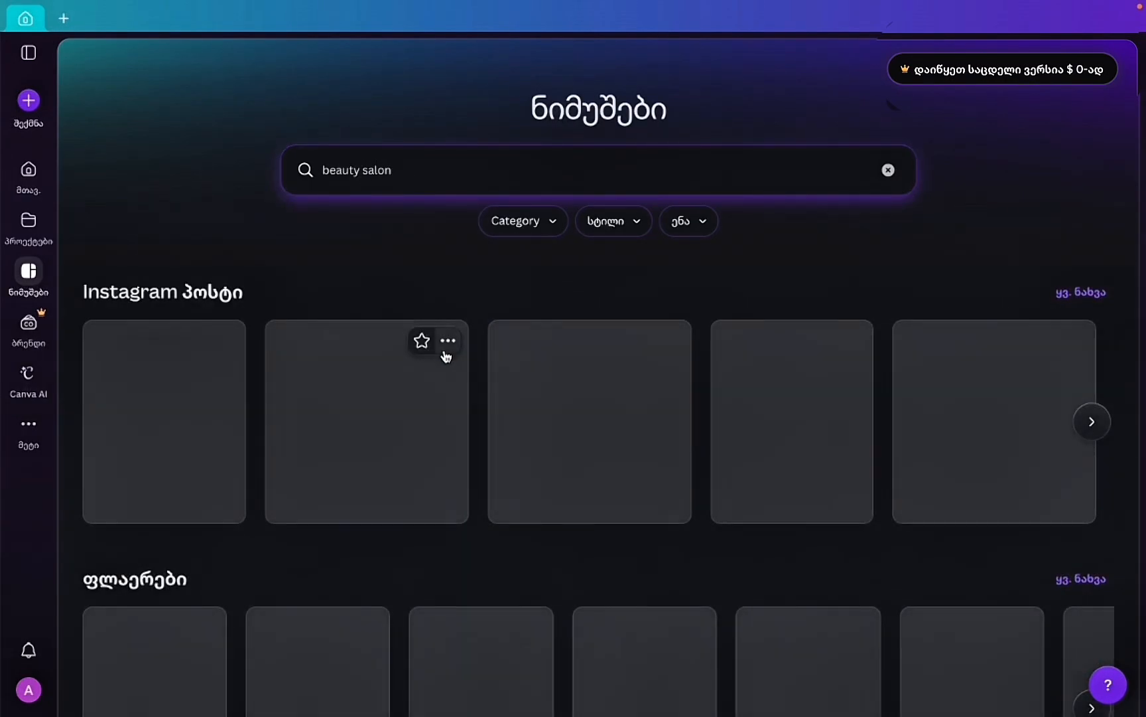
{"action": "scroll", "coordinate": [603, 534], "scroll_direction": "down", "scroll_amount": 1}
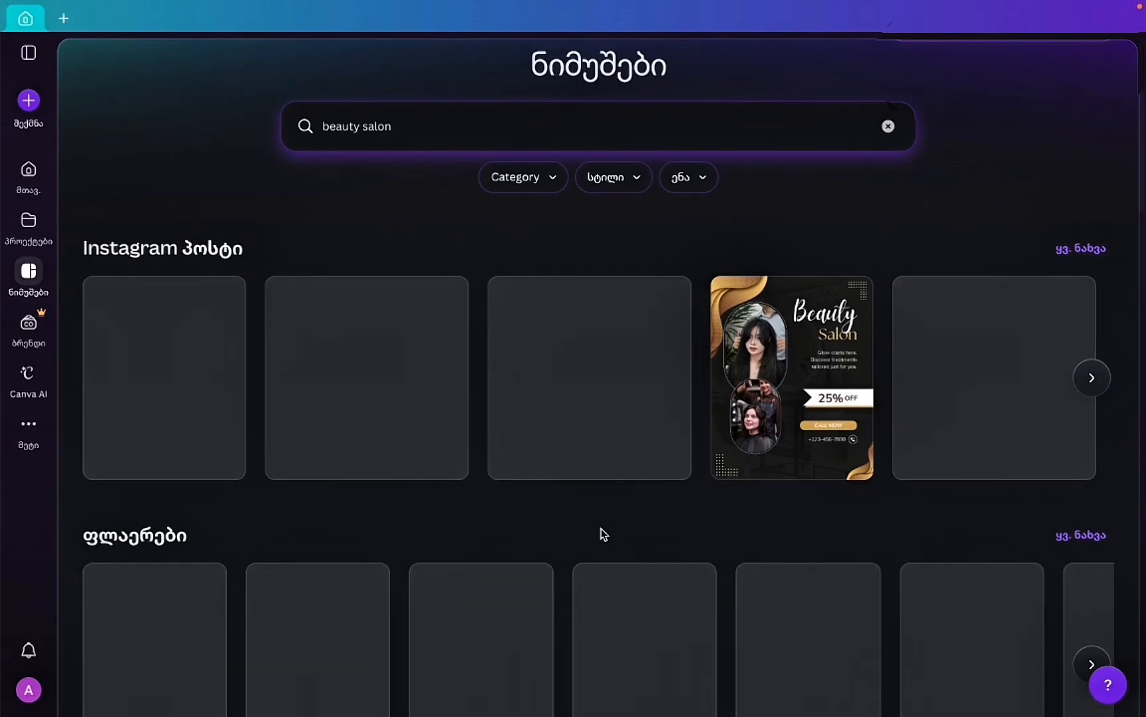
{"action": "scroll", "coordinate": [603, 534], "scroll_direction": "down", "scroll_amount": 6}
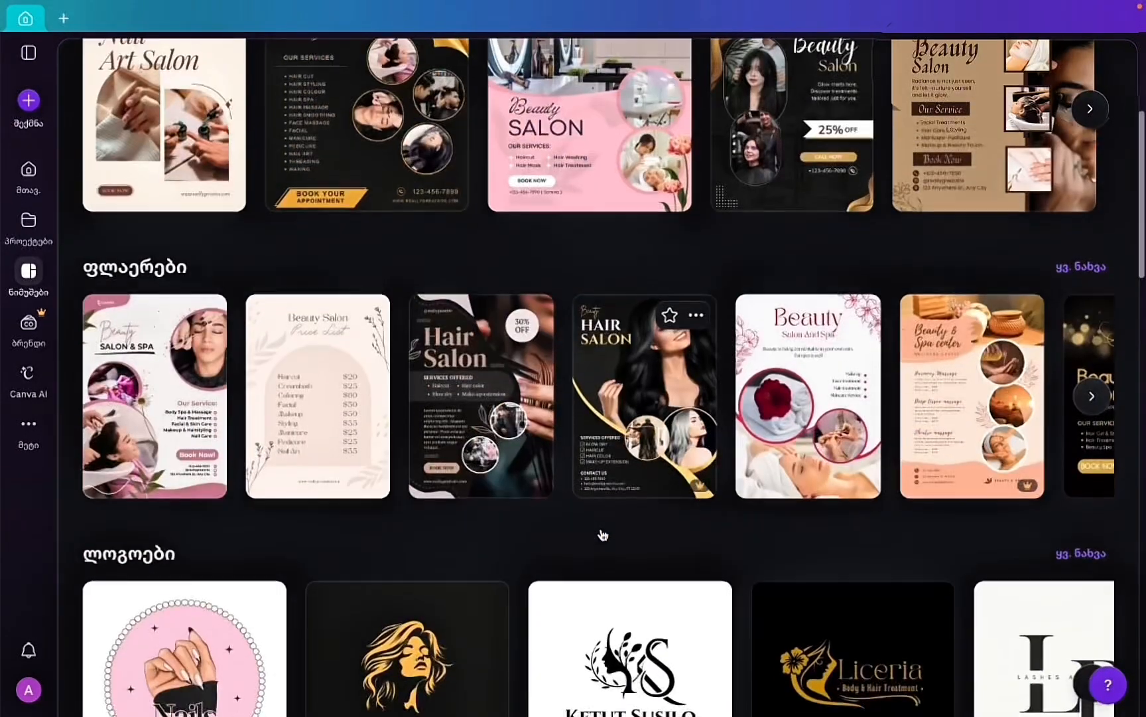
{"action": "scroll", "coordinate": [603, 534], "scroll_direction": "up", "scroll_amount": 7}
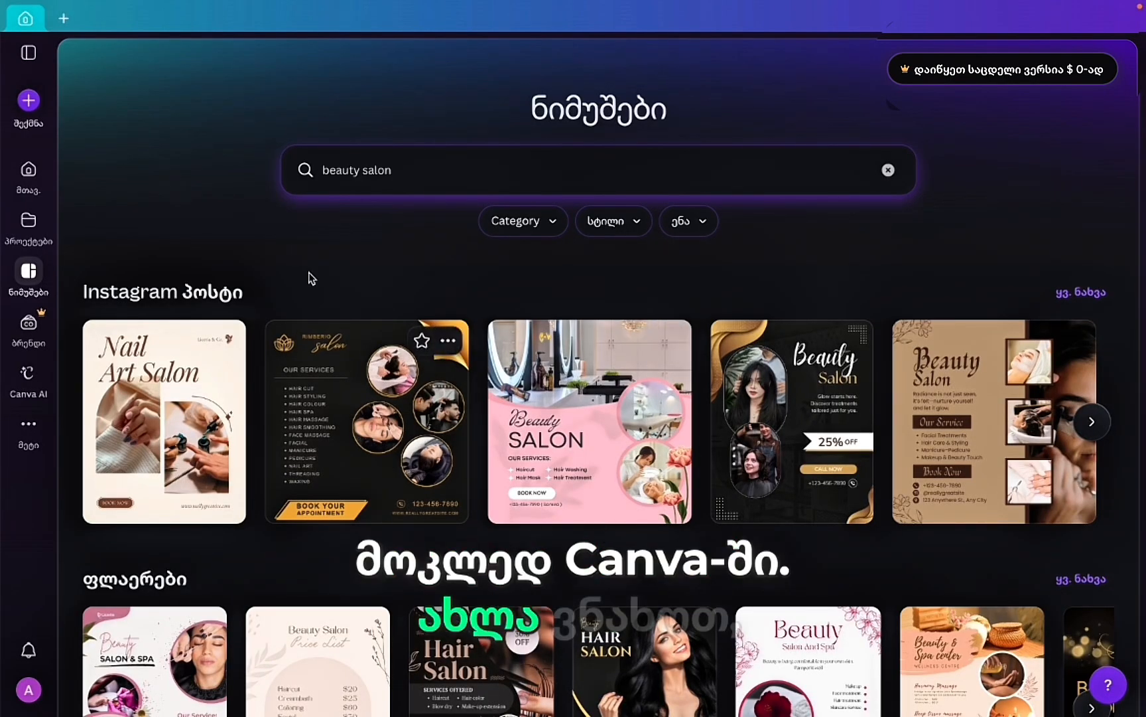
{"action": "left_click", "coordinate": [28, 170]}
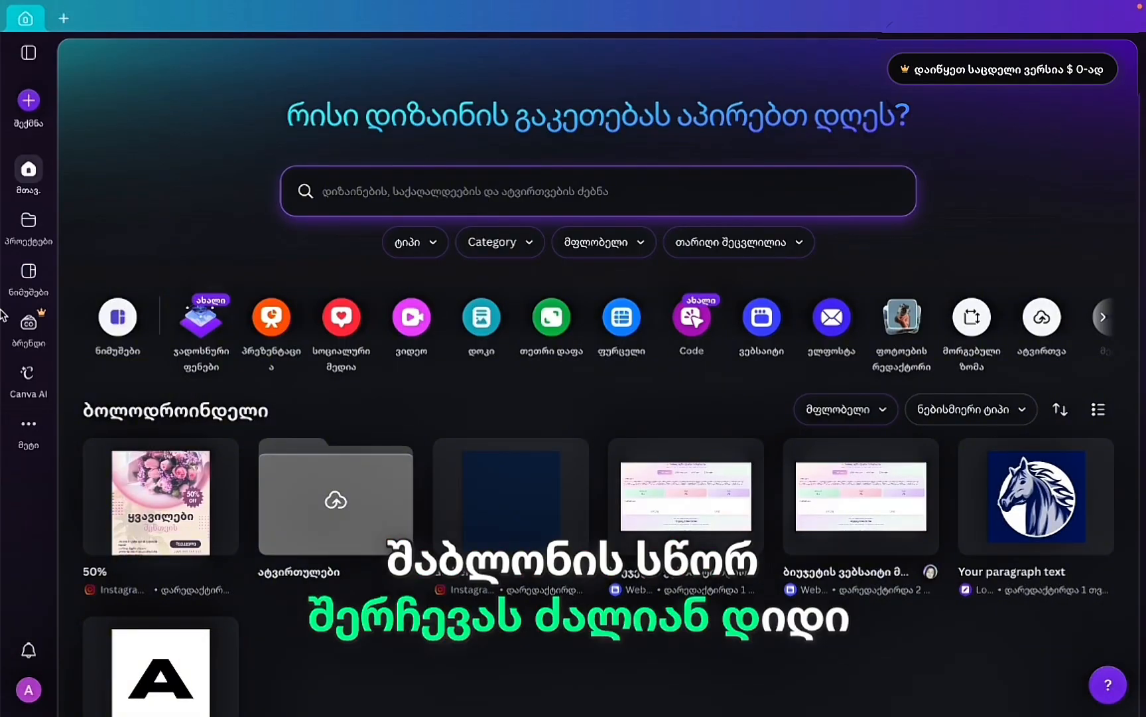
{"action": "left_click", "coordinate": [35, 435]}
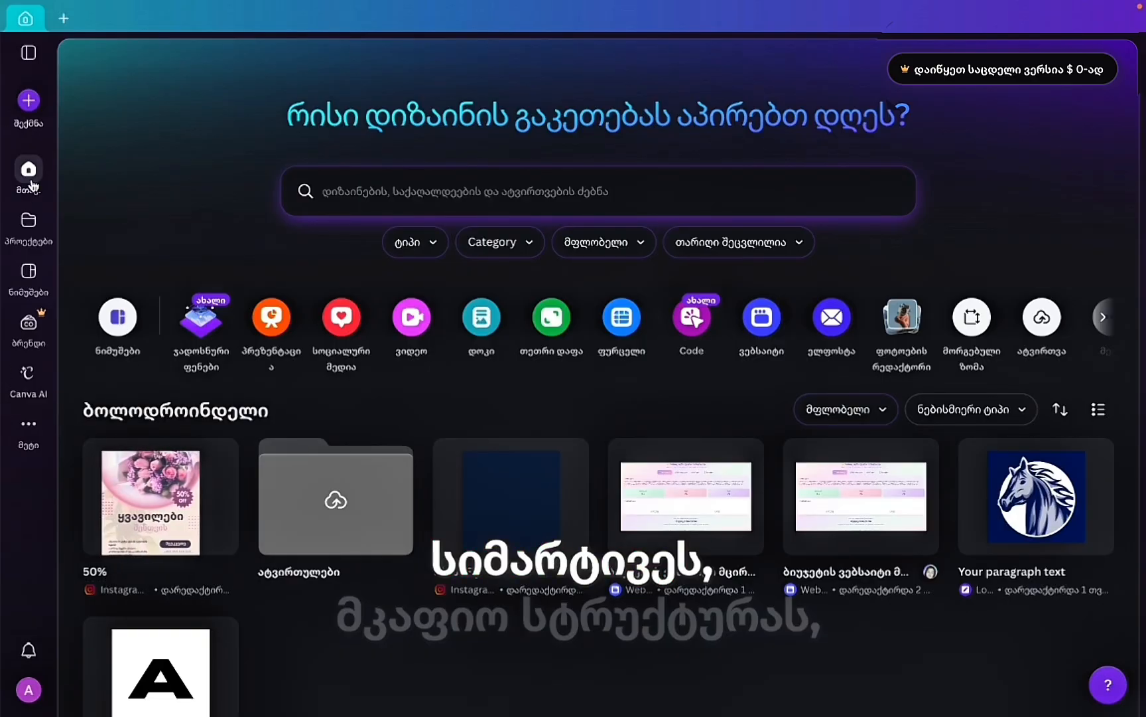
Go to the Templates page and scroll through the categories.
{"action": "left_click", "coordinate": [29, 272]}
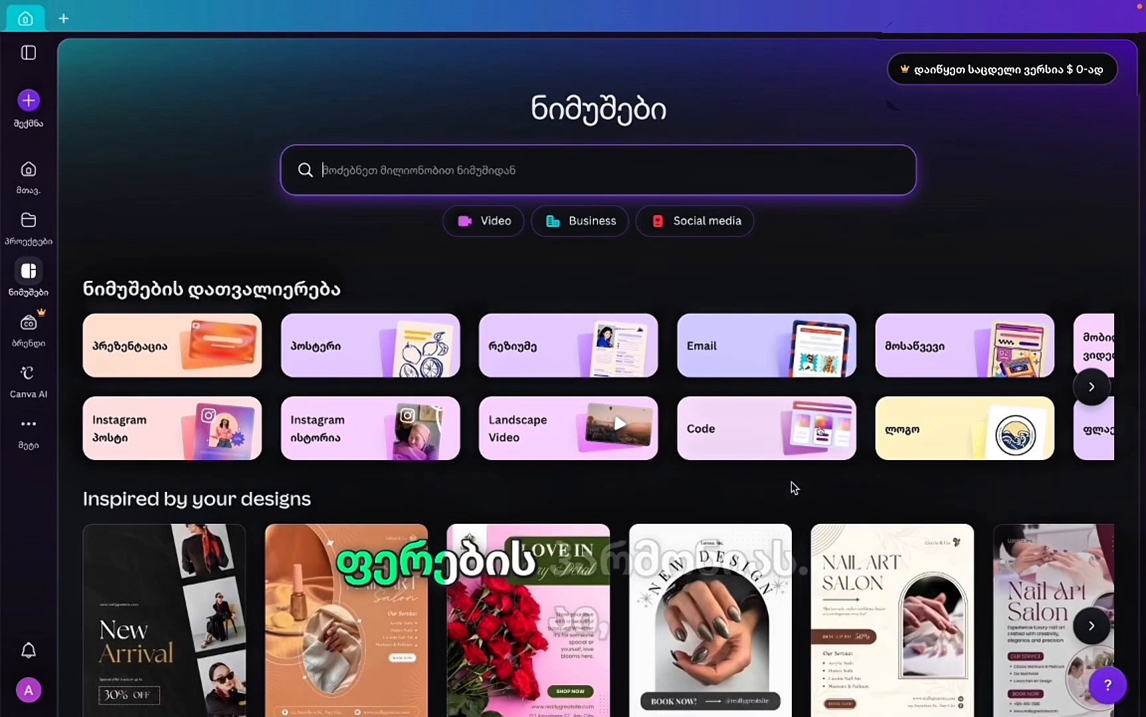
{"action": "scroll", "coordinate": [585, 589], "scroll_direction": "down", "scroll_amount": 8}
{"action": "scroll", "coordinate": [585, 589], "scroll_direction": "up", "scroll_amount": 3}
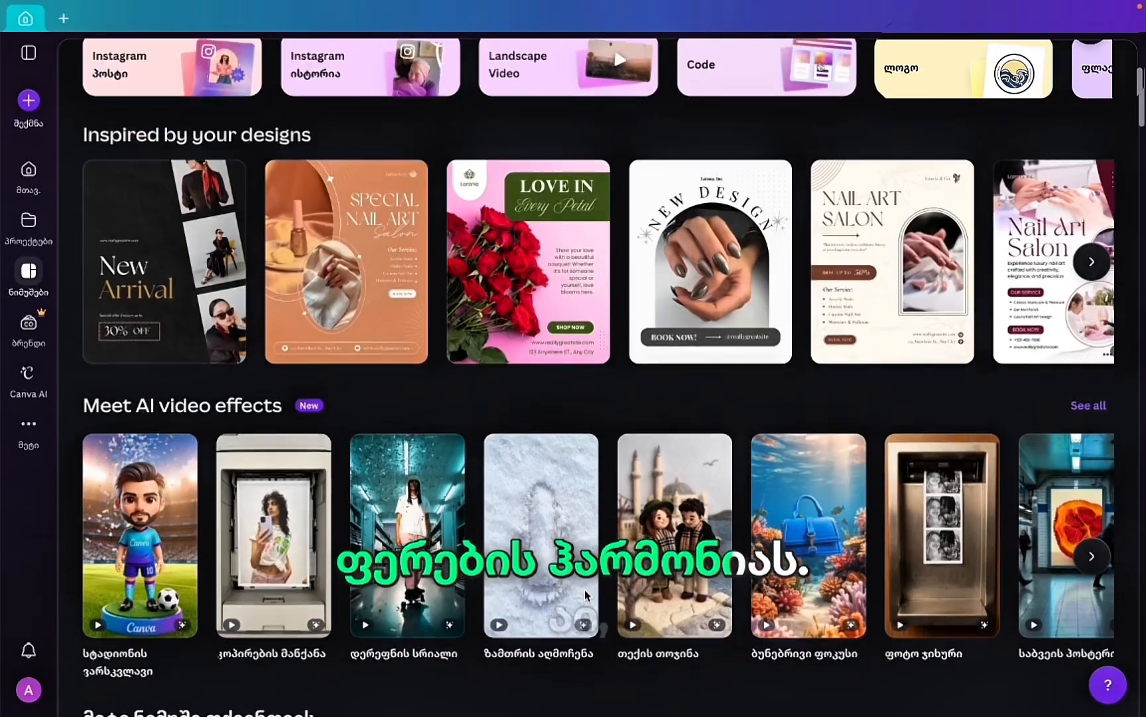
{"action": "scroll", "coordinate": [1036, 307], "scroll_direction": "up", "scroll_amount": 1}
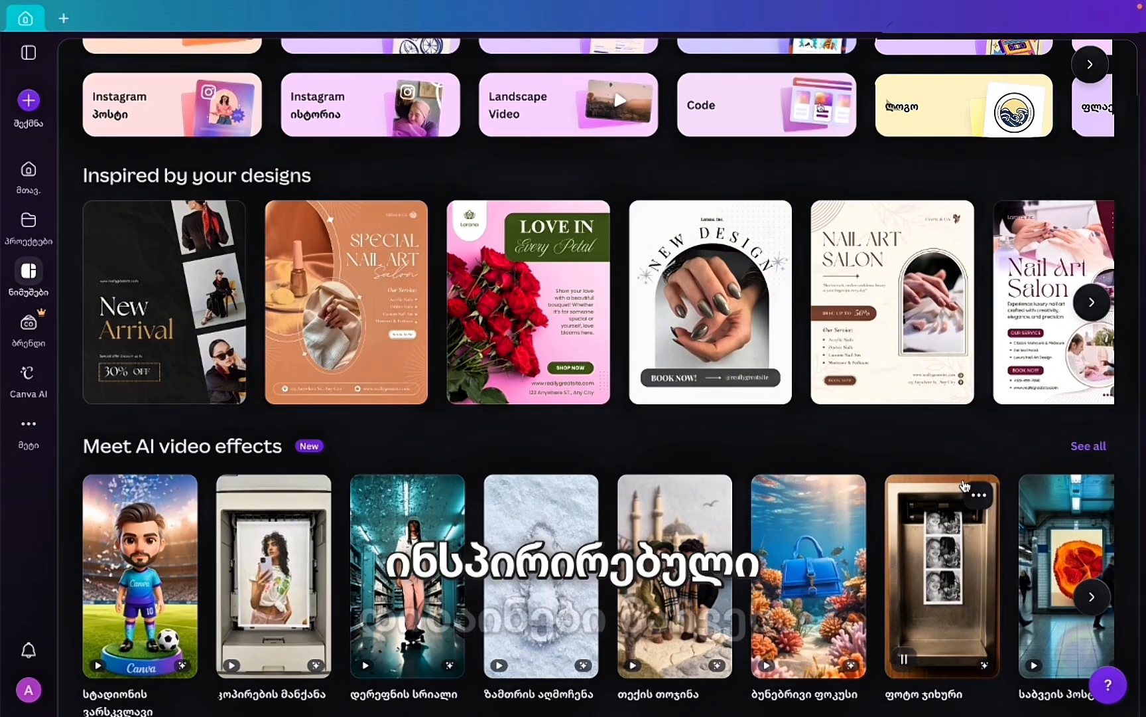
{"action": "scroll", "coordinate": [743, 265], "scroll_direction": "up", "scroll_amount": 5}
{"action": "scroll", "coordinate": [746, 305], "scroll_direction": "up", "scroll_amount": 1}
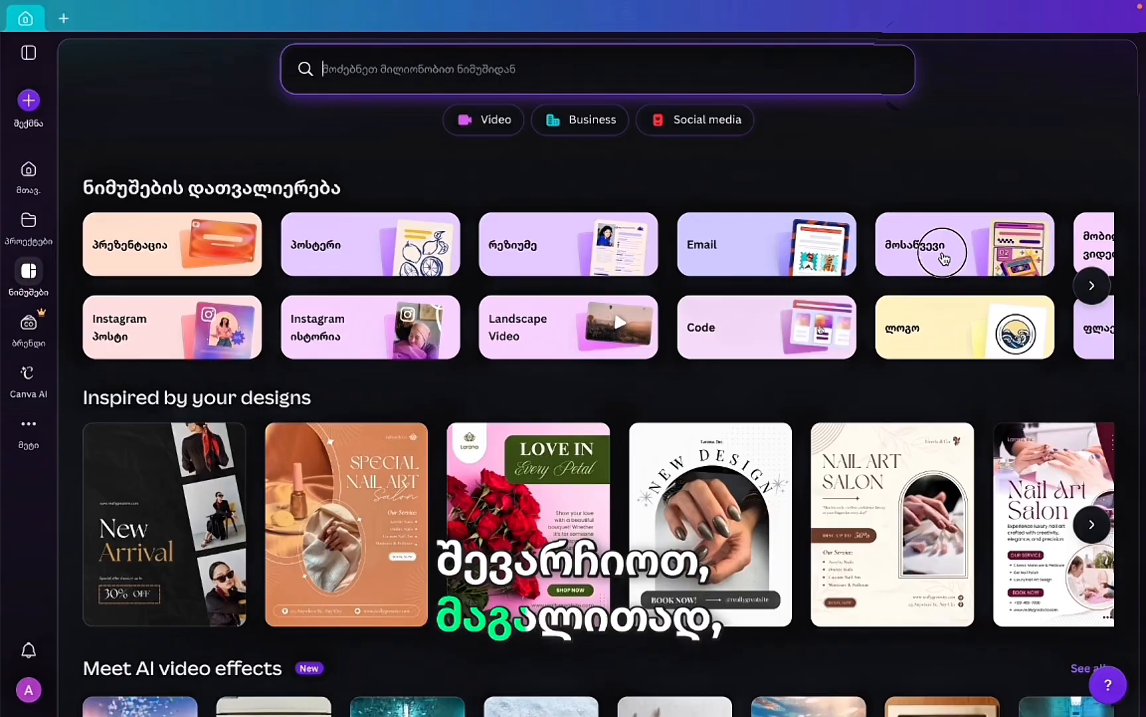
Pick the Invitation category, clear it, and filter to Poster templates instead.
{"action": "left_click", "coordinate": [945, 258]}
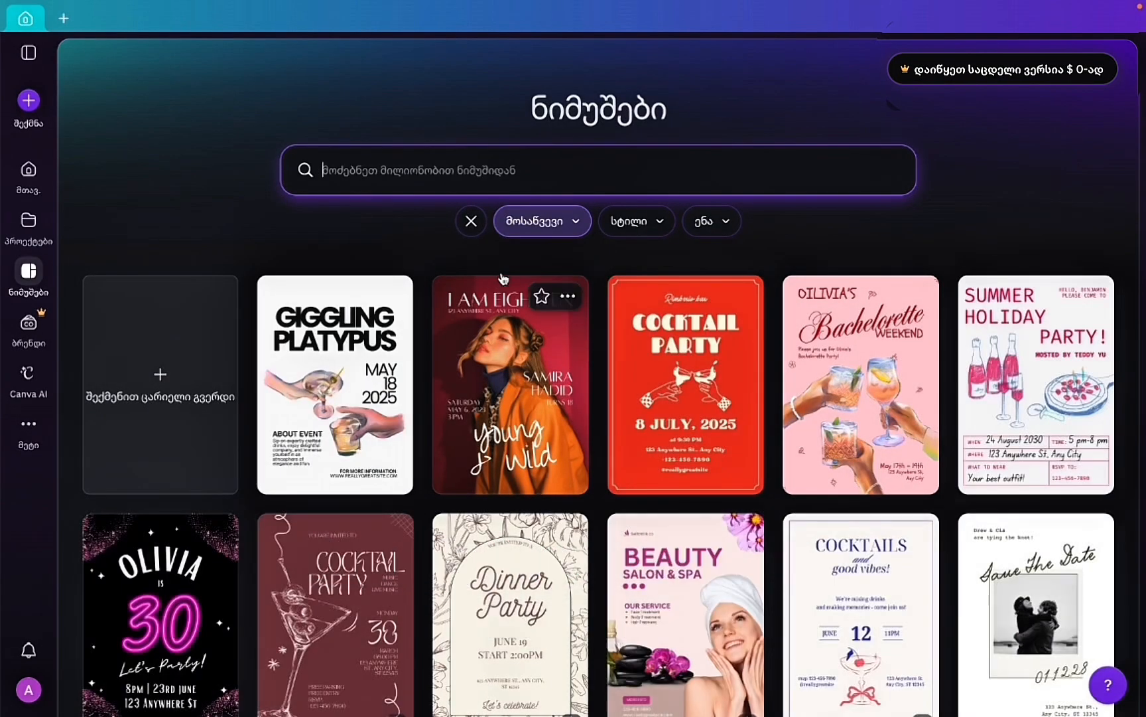
{"action": "left_click", "coordinate": [471, 221]}
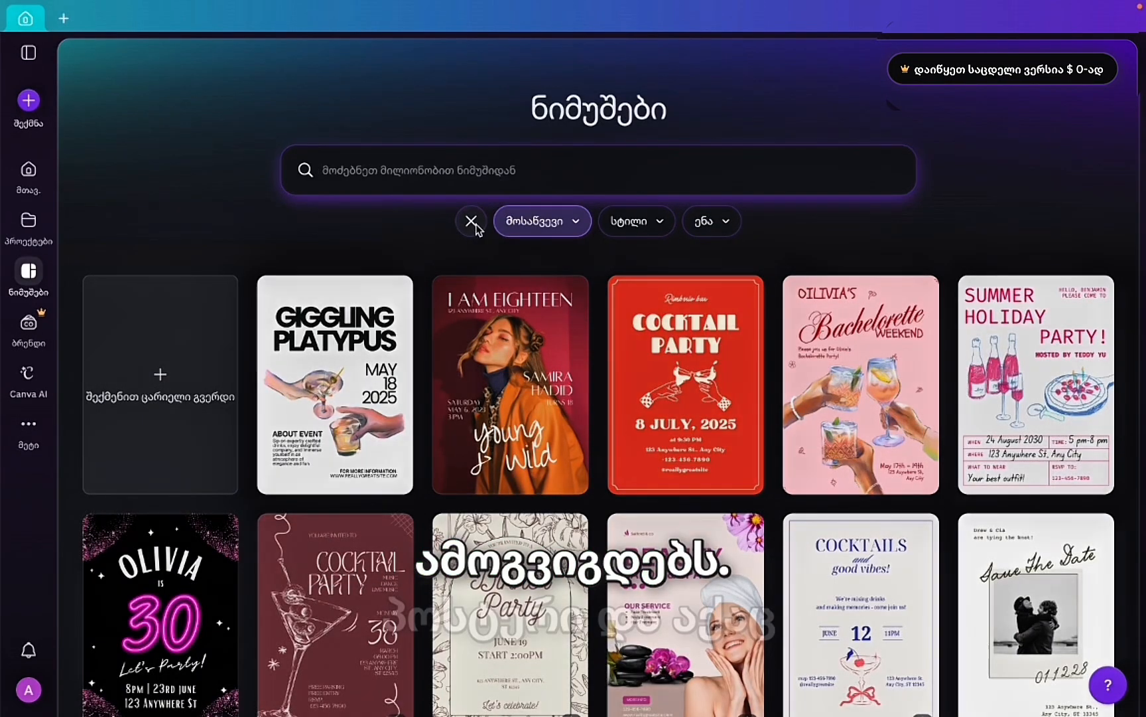
{"action": "left_click", "coordinate": [363, 345]}
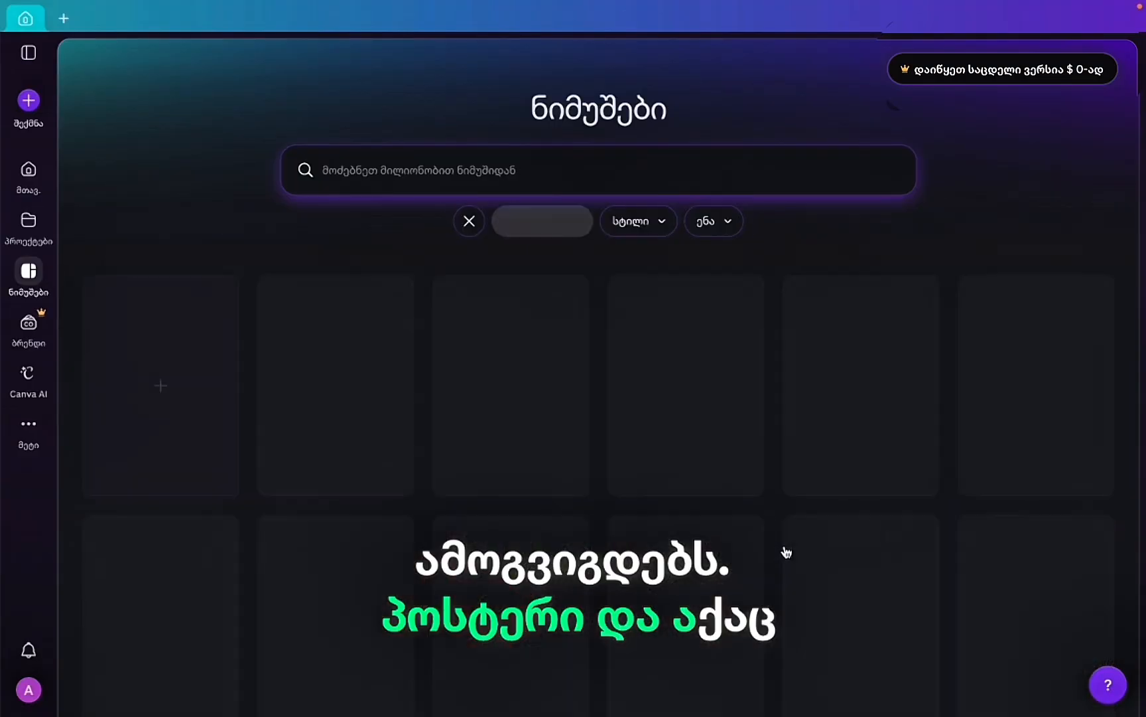
{"action": "scroll", "coordinate": [786, 552], "scroll_direction": "down", "scroll_amount": 1}
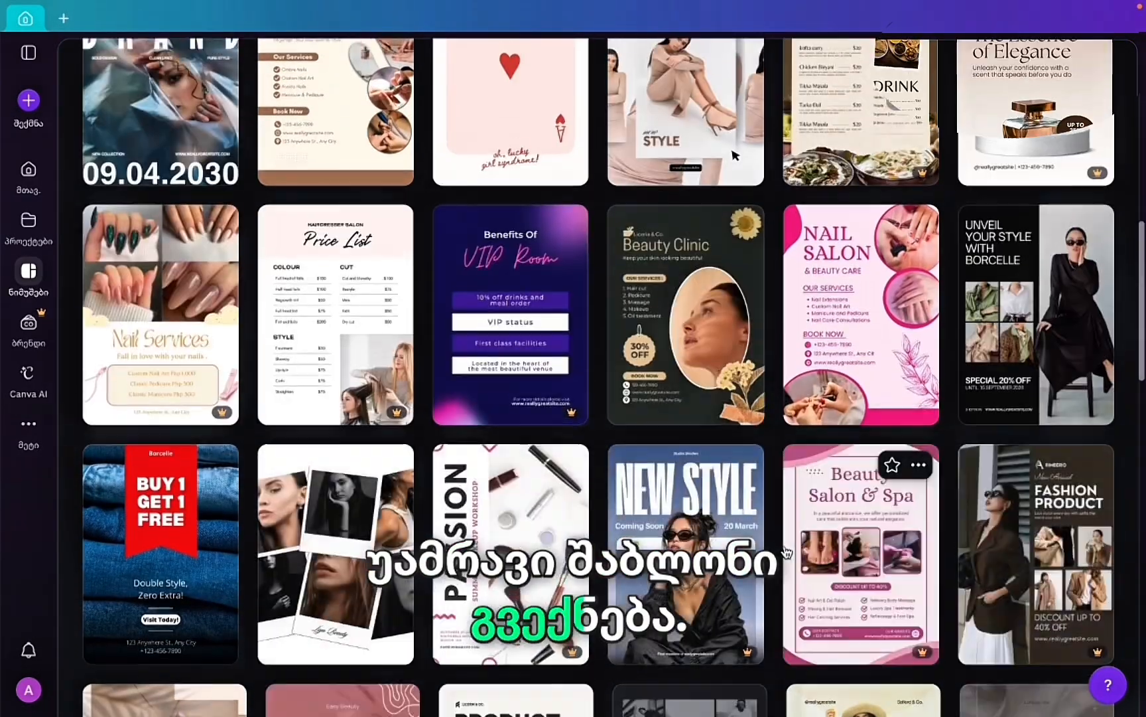
{"action": "scroll", "coordinate": [786, 552], "scroll_direction": "up", "scroll_amount": 5}
{"action": "scroll", "coordinate": [786, 552], "scroll_direction": "up", "scroll_amount": 1}
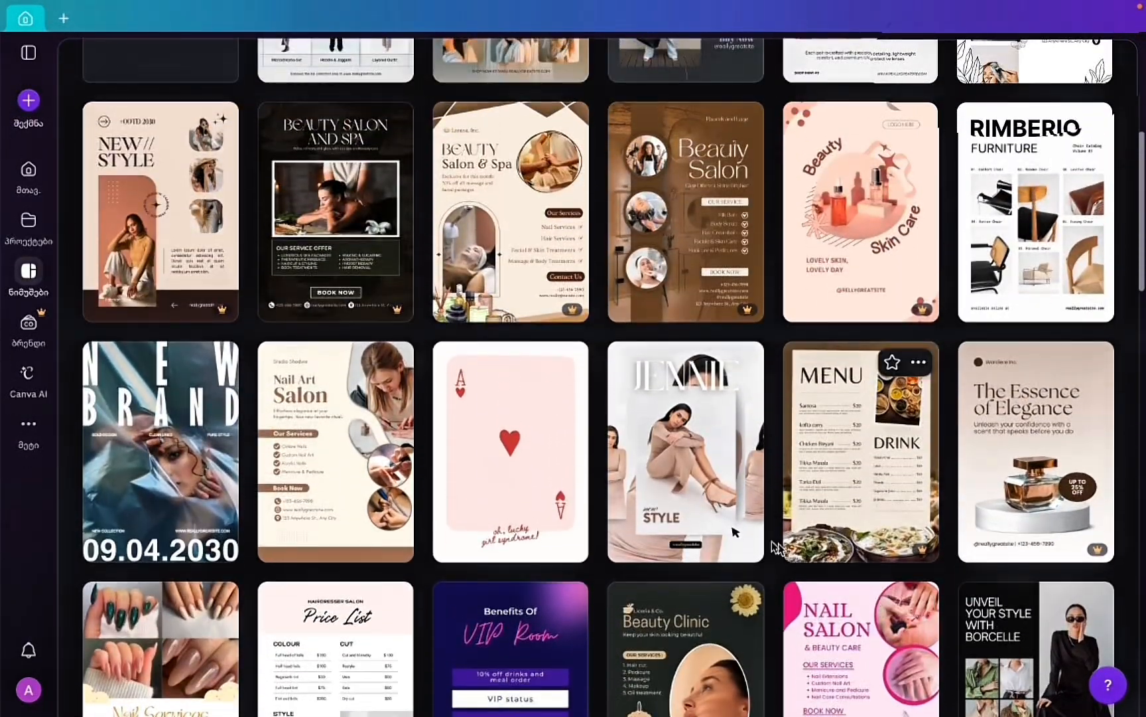
{"action": "scroll", "coordinate": [690, 411], "scroll_direction": "up", "scroll_amount": 4}
{"action": "scroll", "coordinate": [632, 523], "scroll_direction": "up", "scroll_amount": 3}
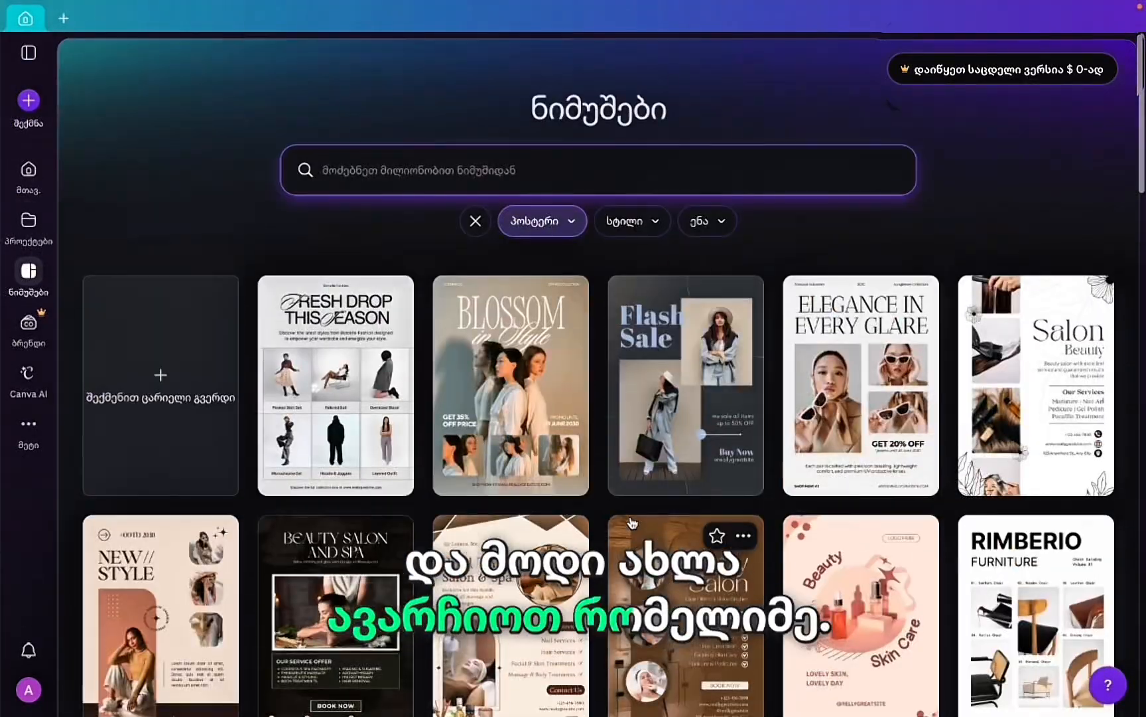
Search templates for 'flower shop', then preview and close the pink Flower Shop poster.
{"action": "left_click", "coordinate": [384, 180]}
{"action": "type", "text": "fla"}
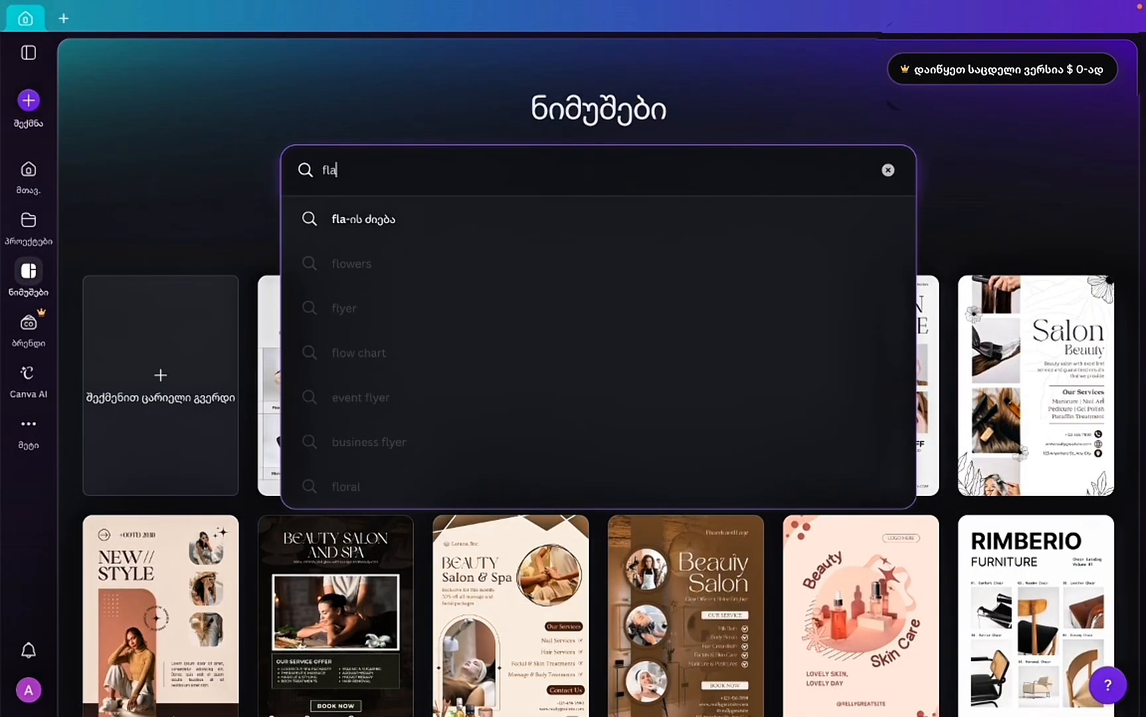
{"action": "type", "text": "ower shop"}
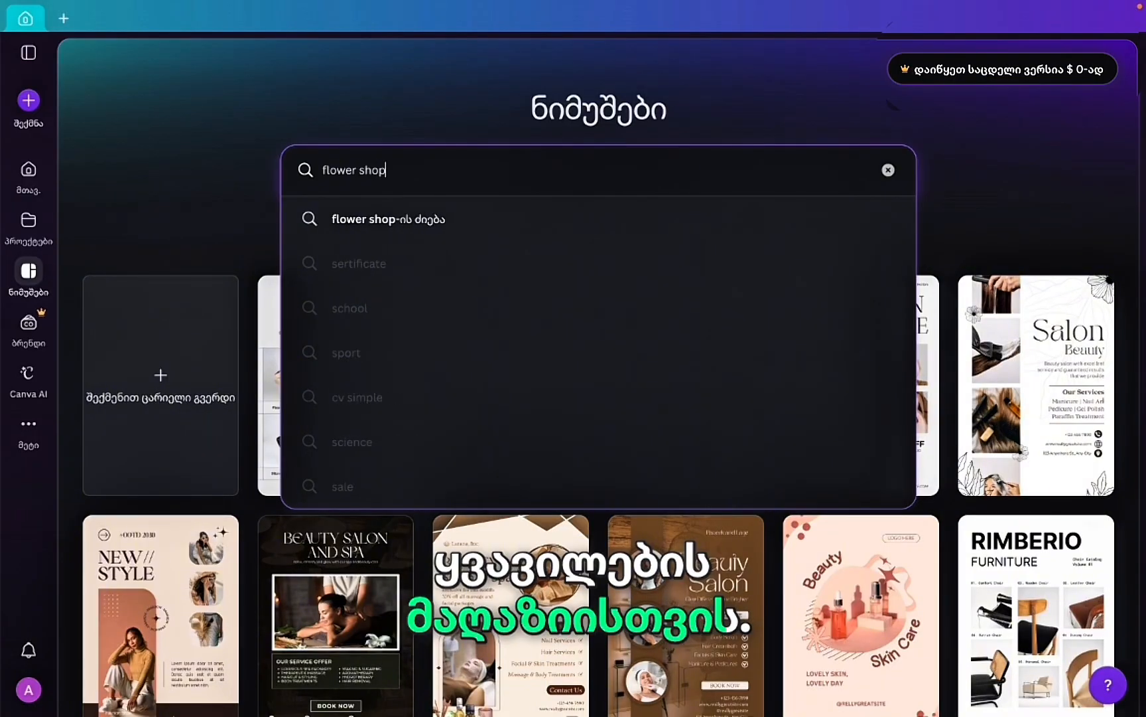
{"action": "key", "text": "Return"}
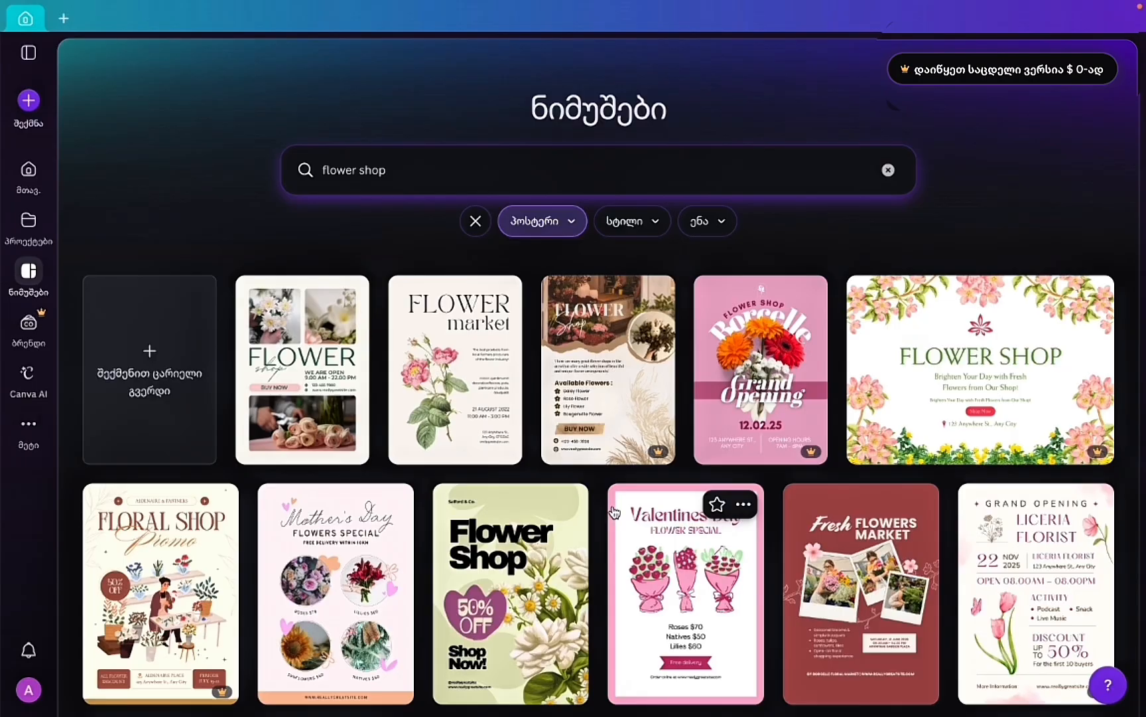
{"action": "scroll", "coordinate": [615, 512], "scroll_direction": "down", "scroll_amount": 1}
{"action": "scroll", "coordinate": [615, 512], "scroll_direction": "up", "scroll_amount": 1}
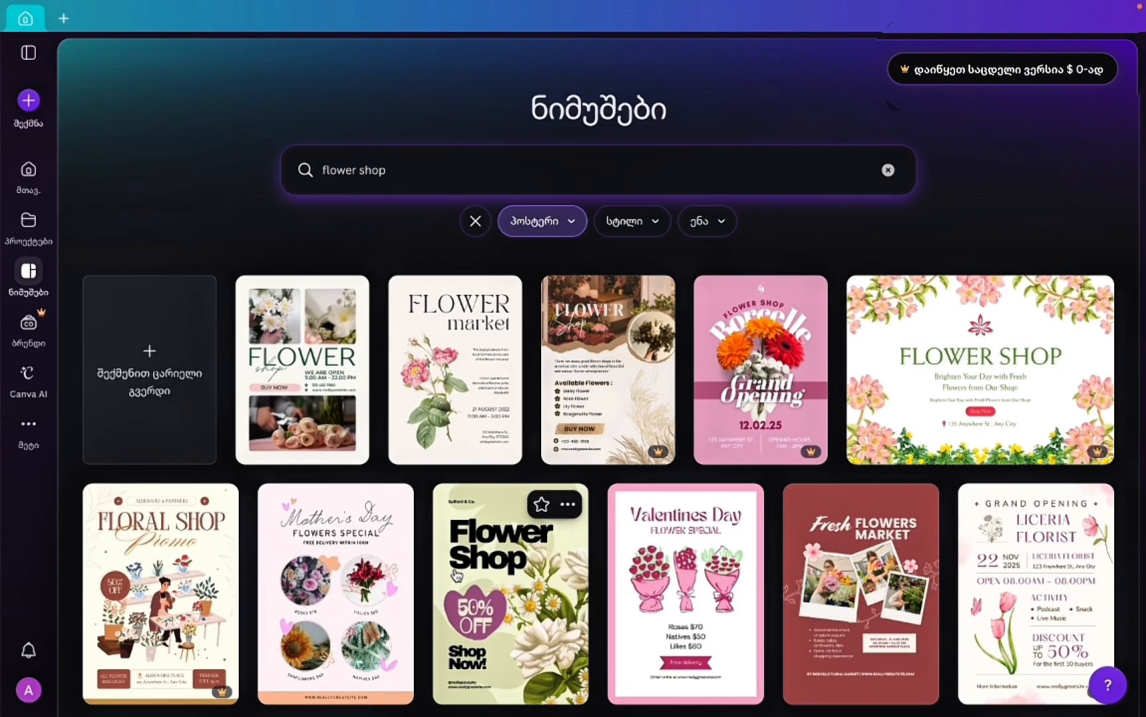
{"action": "scroll", "coordinate": [456, 575], "scroll_direction": "down", "scroll_amount": 8}
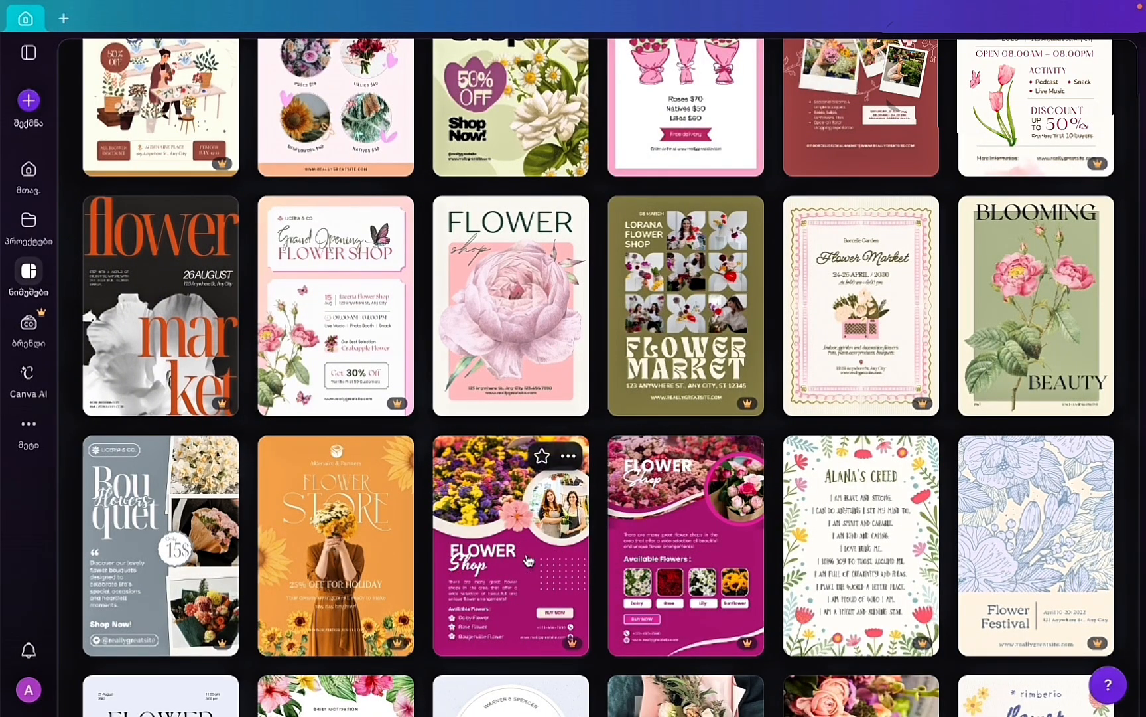
{"action": "left_click", "coordinate": [529, 561]}
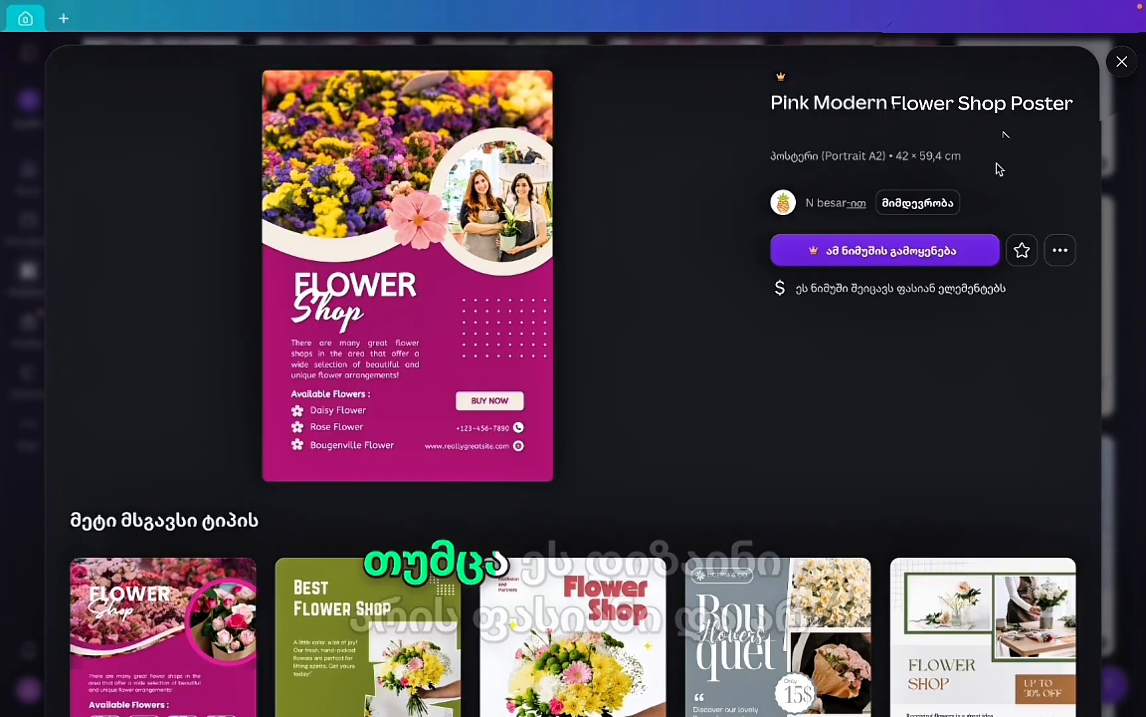
{"action": "left_click", "coordinate": [1123, 62]}
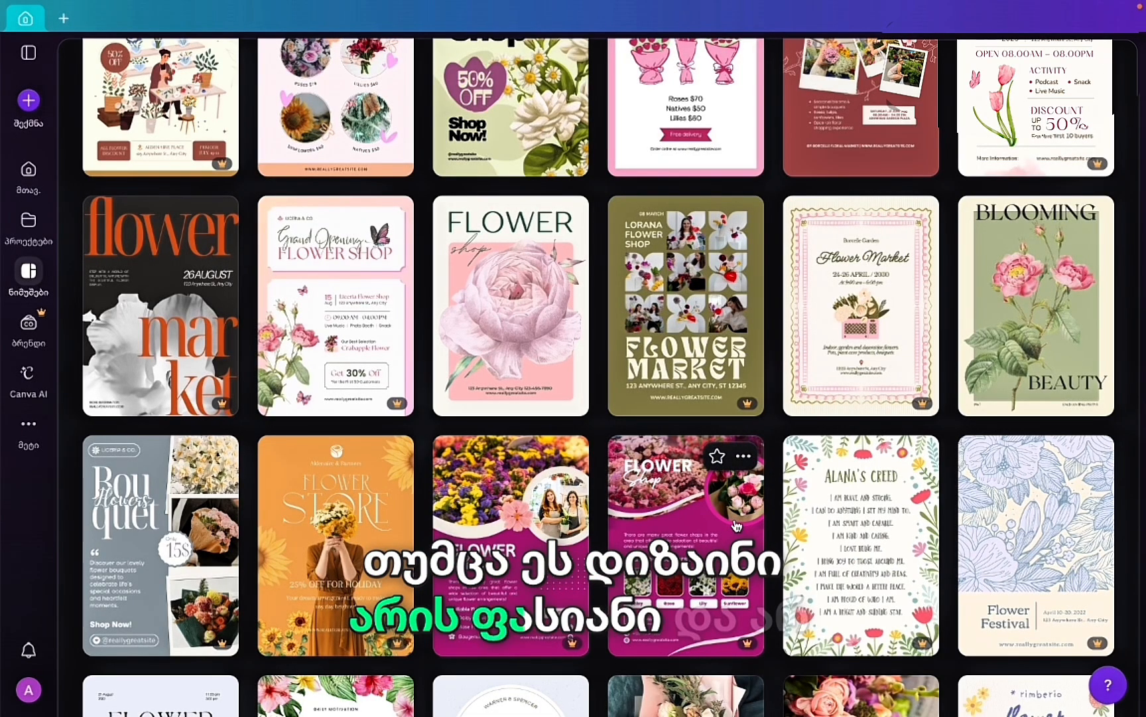
Scroll further down and preview the Fresh Flowers Market poster template.
{"action": "scroll", "coordinate": [519, 526], "scroll_direction": "down", "scroll_amount": 2}
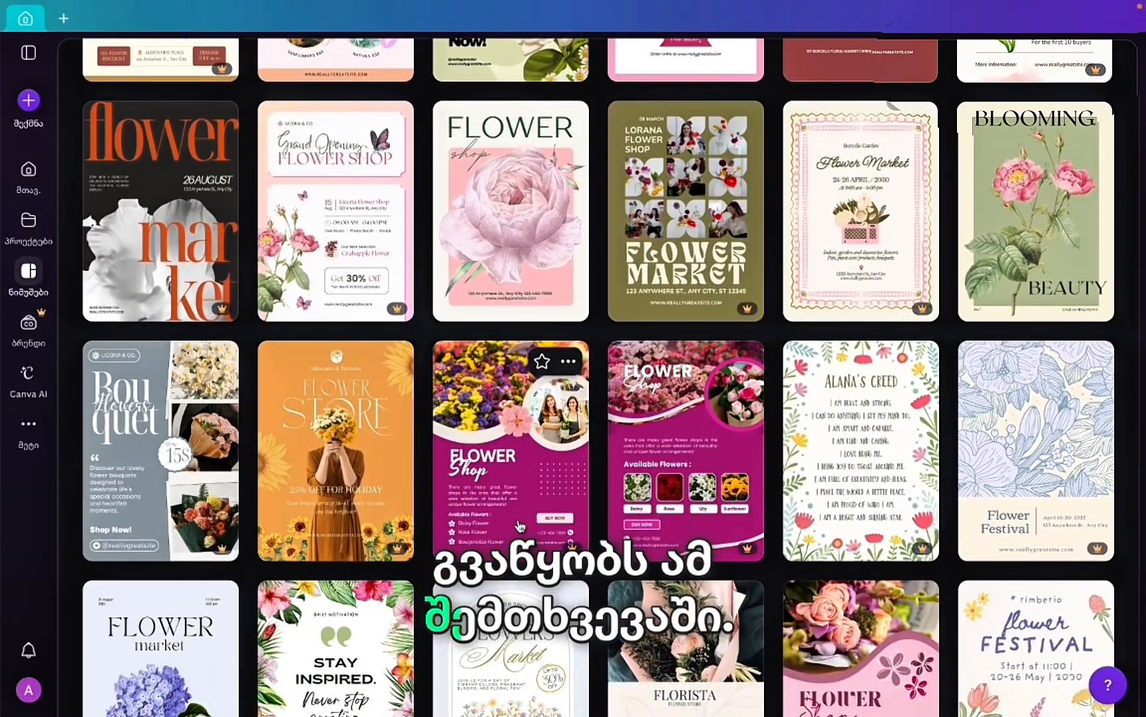
{"action": "scroll", "coordinate": [520, 526], "scroll_direction": "down", "scroll_amount": 5}
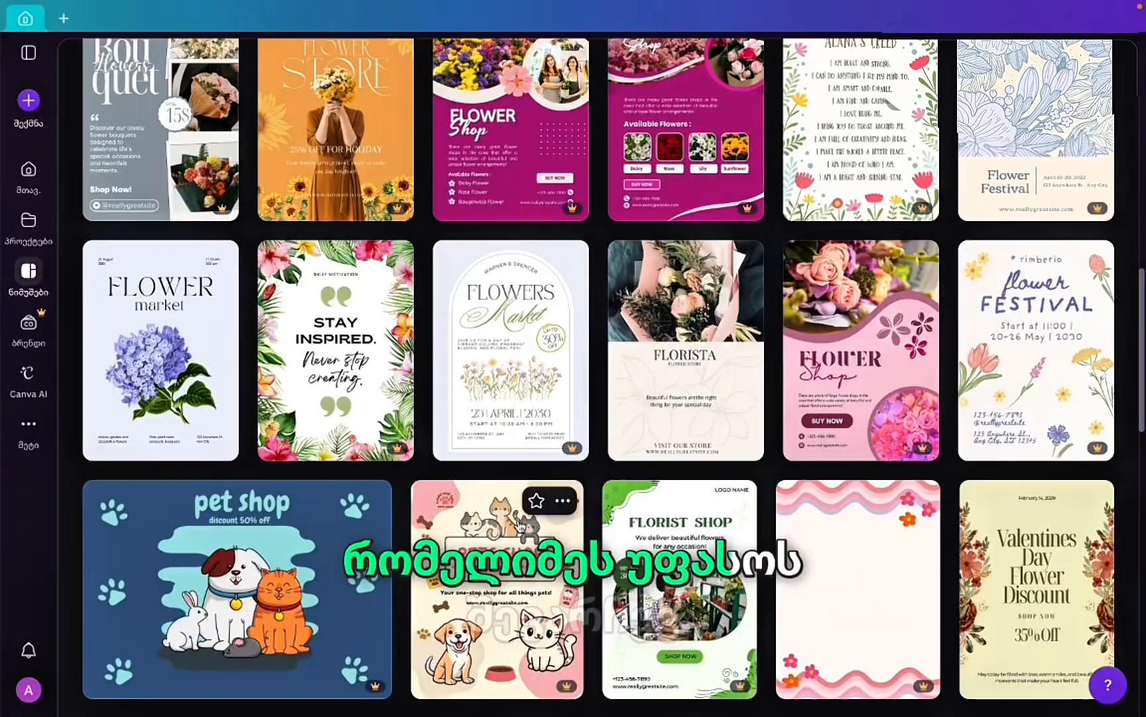
{"action": "scroll", "coordinate": [519, 526], "scroll_direction": "down", "scroll_amount": 6}
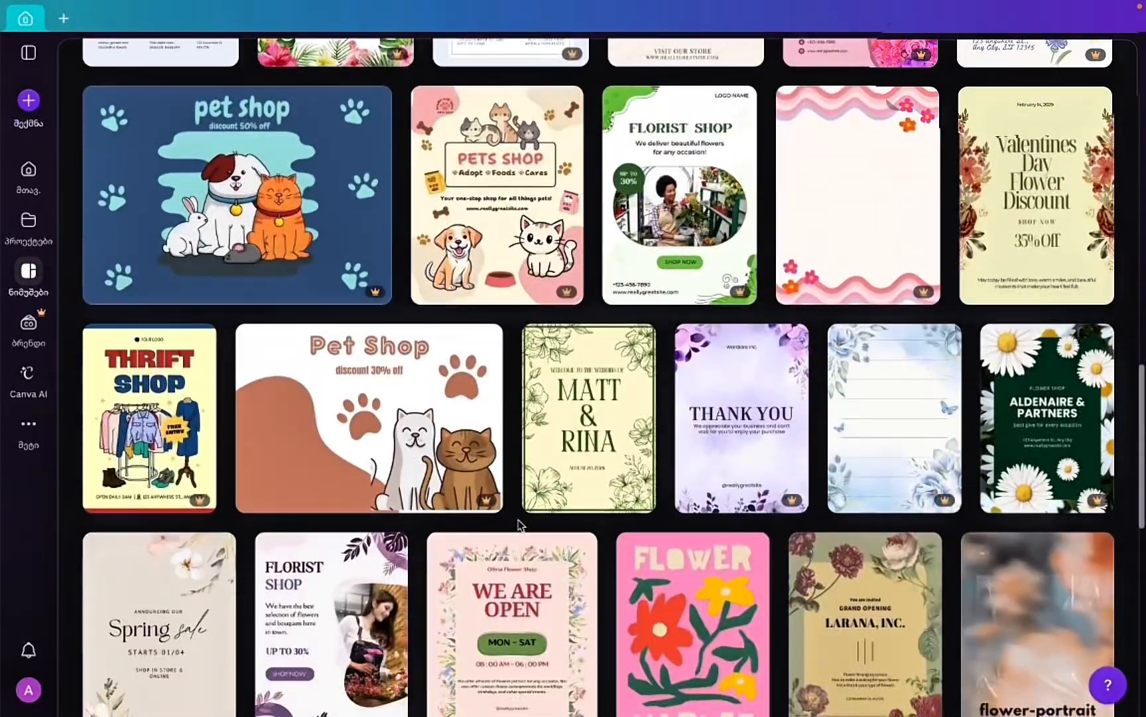
{"action": "scroll", "coordinate": [519, 526], "scroll_direction": "up", "scroll_amount": 15}
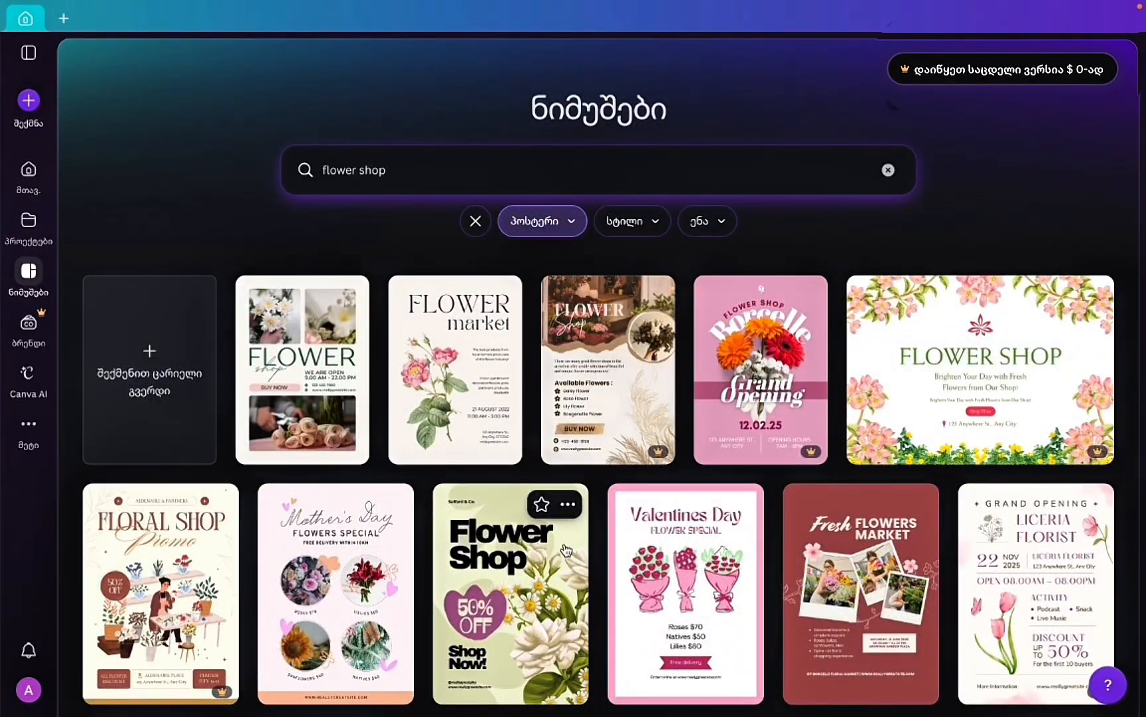
{"action": "scroll", "coordinate": [644, 527], "scroll_direction": "down", "scroll_amount": 3}
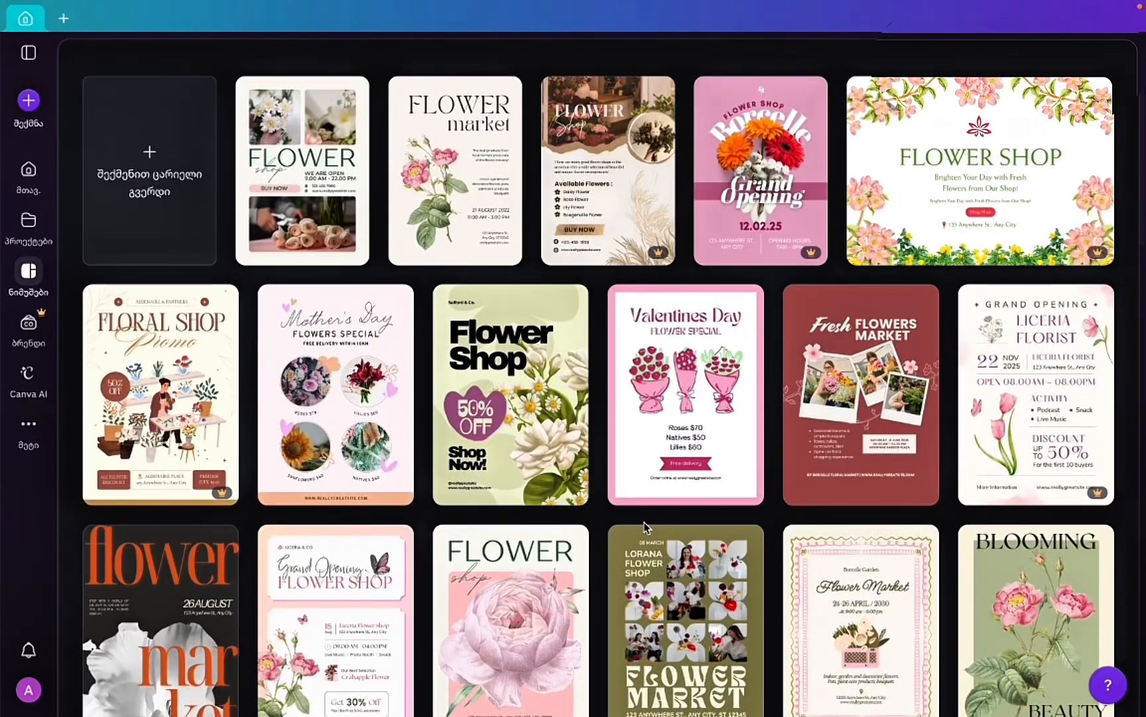
{"action": "left_click", "coordinate": [819, 443]}
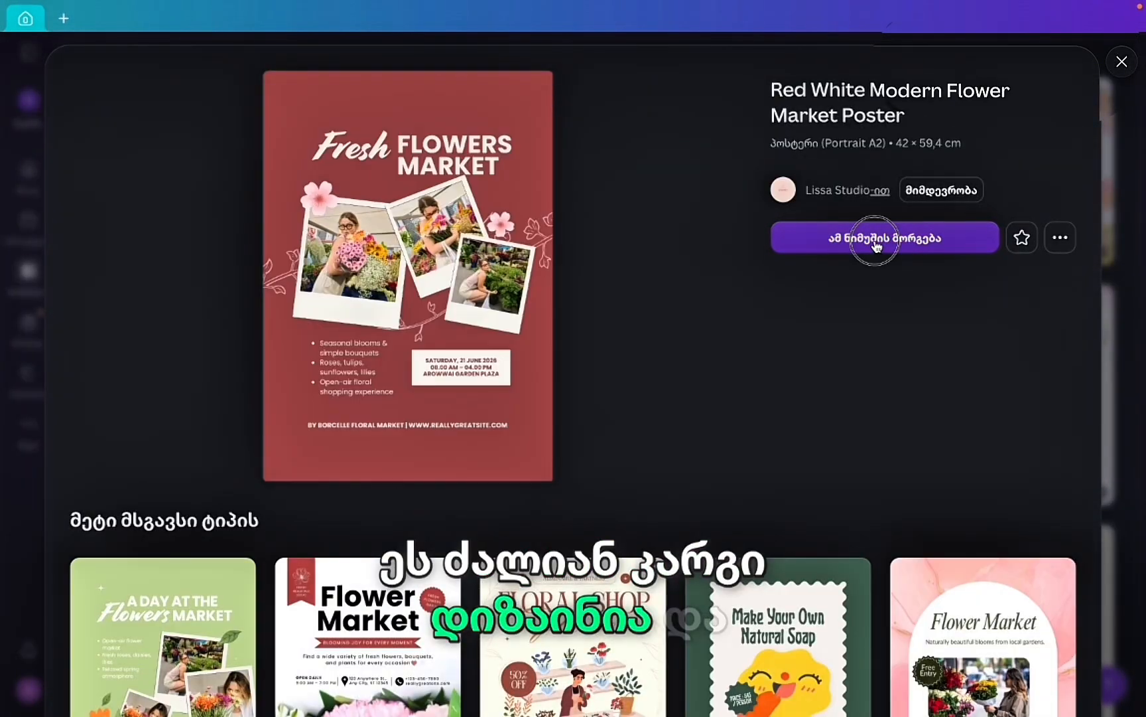
Customize the Red White Modern Flower Market Poster into a new one-page design.
{"action": "left_click", "coordinate": [879, 246]}
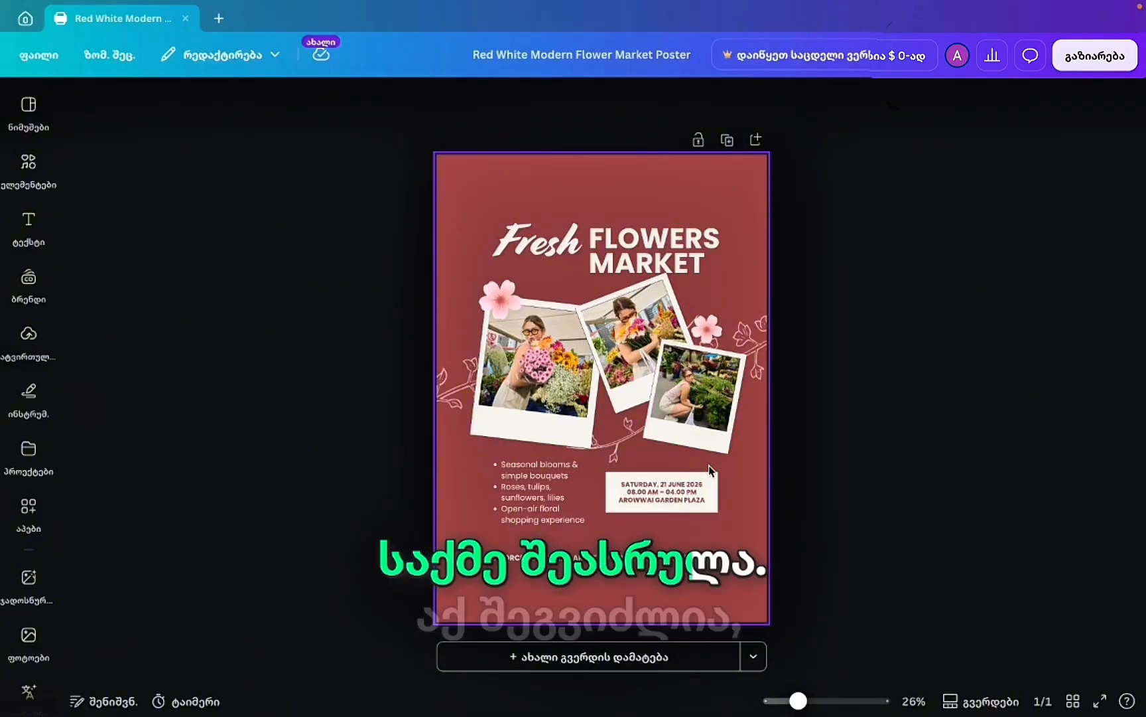
Search fonts for 'georgian' and apply Noto Serif Georgian to the FLOWERS MARKET heading.
{"action": "left_click", "coordinate": [627, 239]}
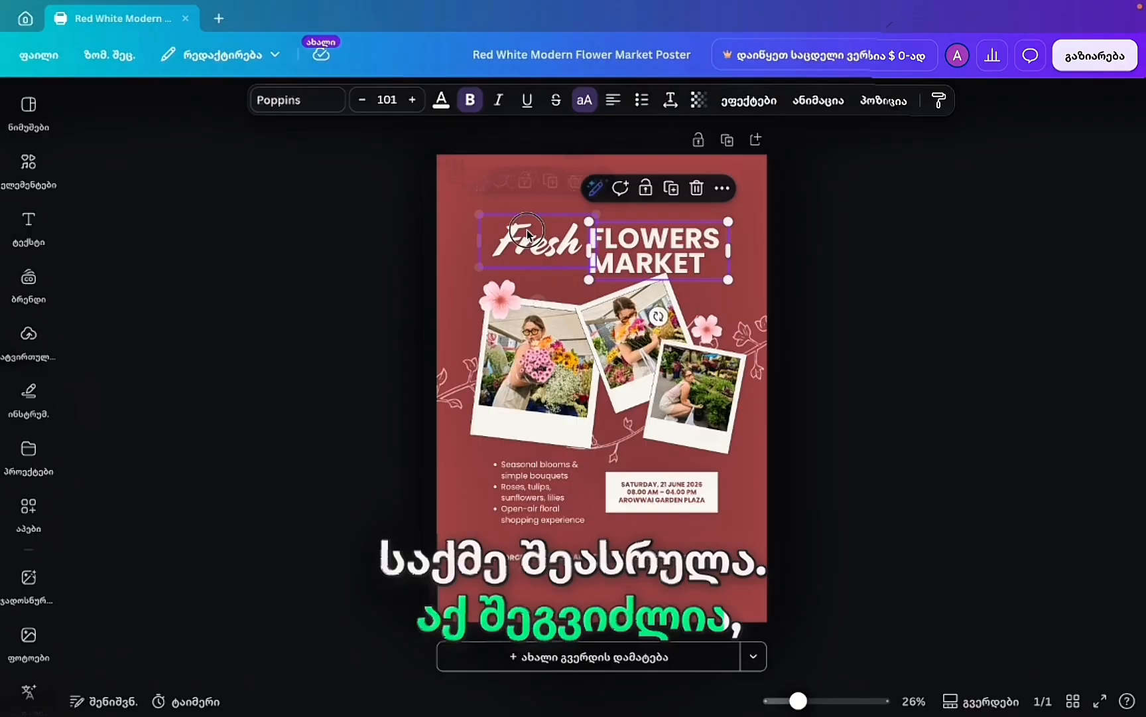
{"action": "left_click", "coordinate": [544, 242]}
{"action": "left_click", "coordinate": [607, 262]}
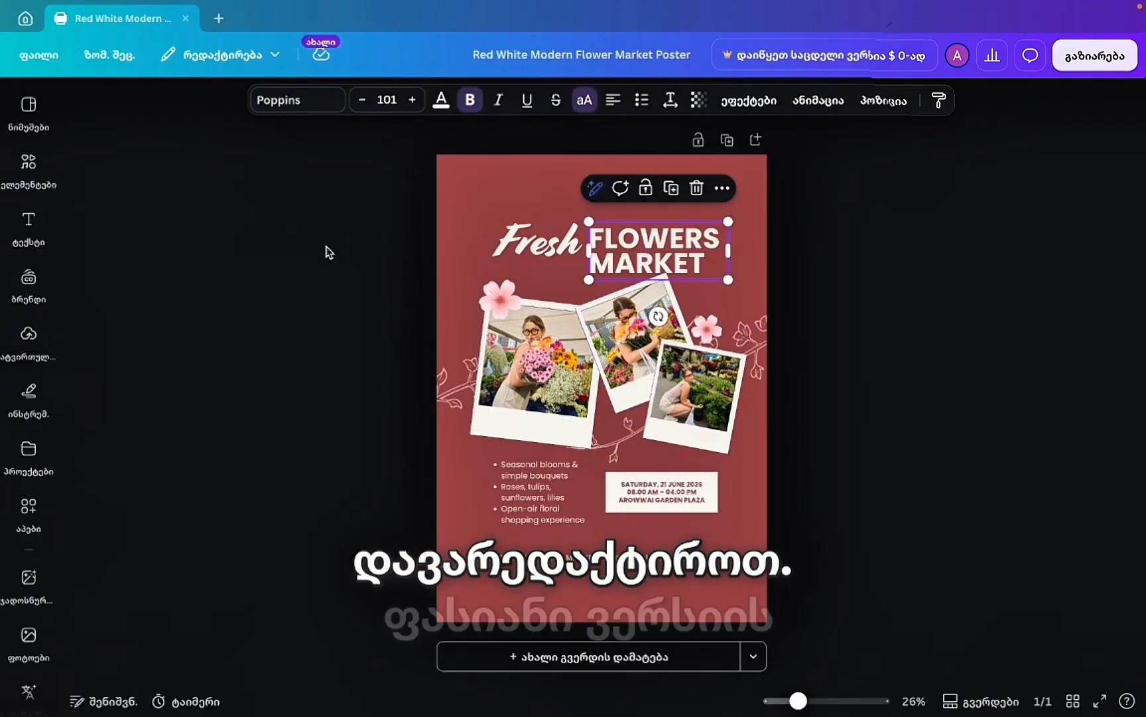
{"action": "left_click", "coordinate": [309, 103]}
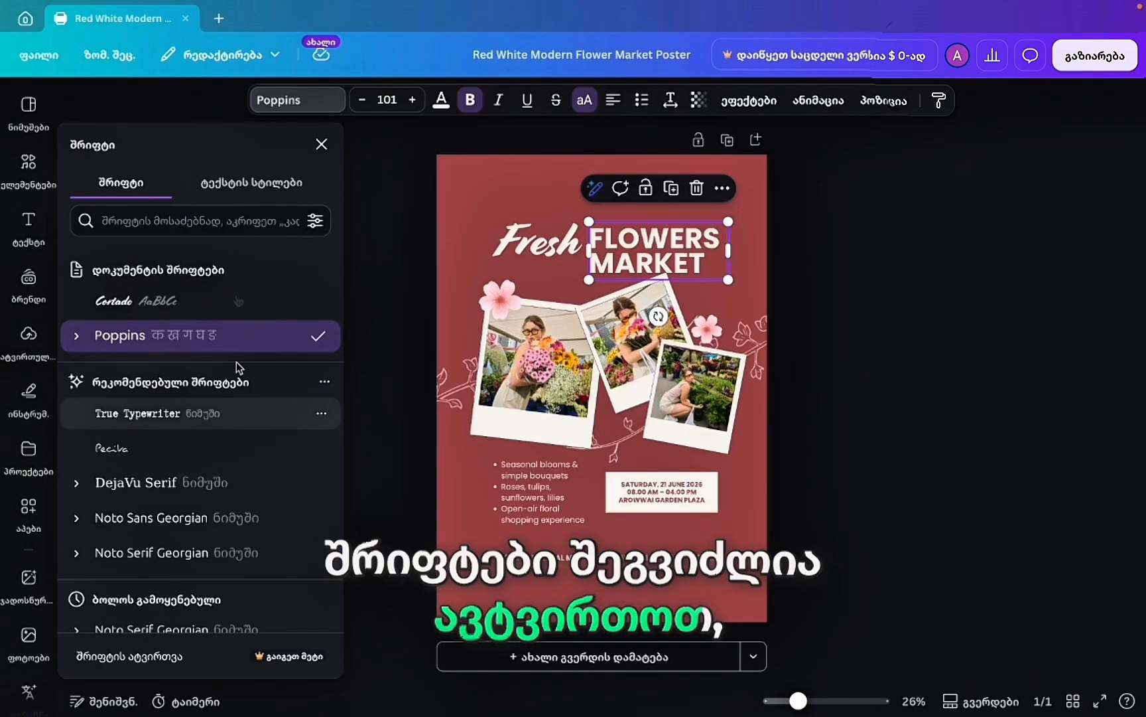
{"action": "left_click", "coordinate": [194, 221]}
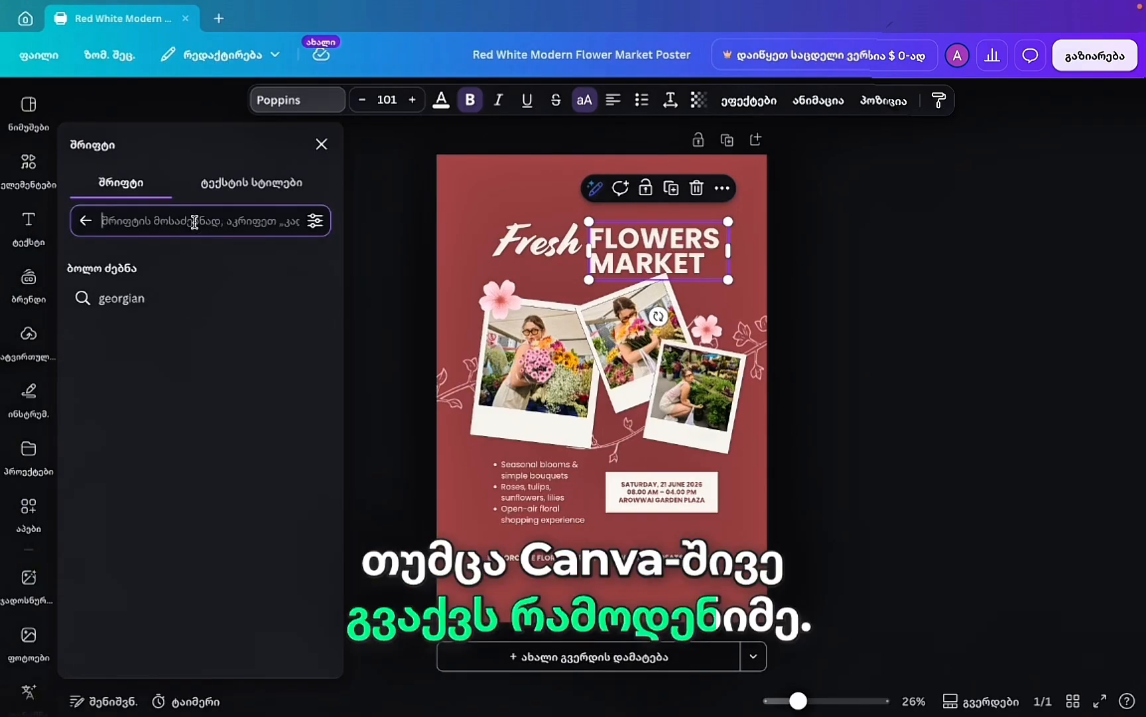
{"action": "type", "text": "g"}
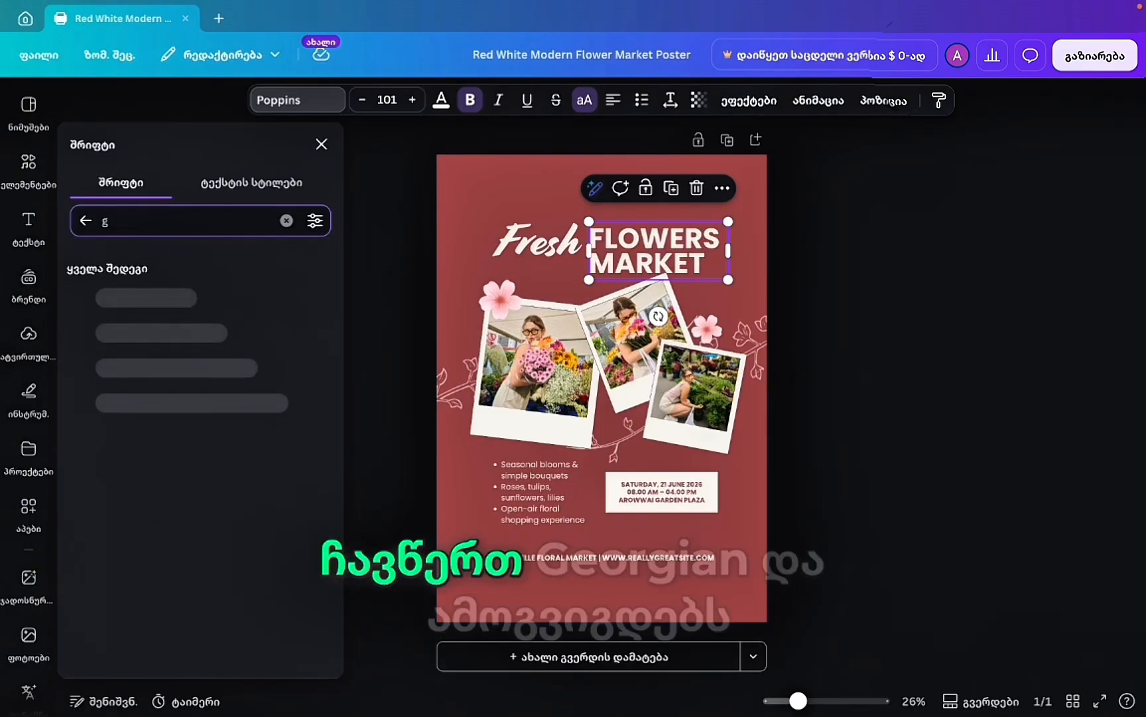
{"action": "type", "text": "eorgian"}
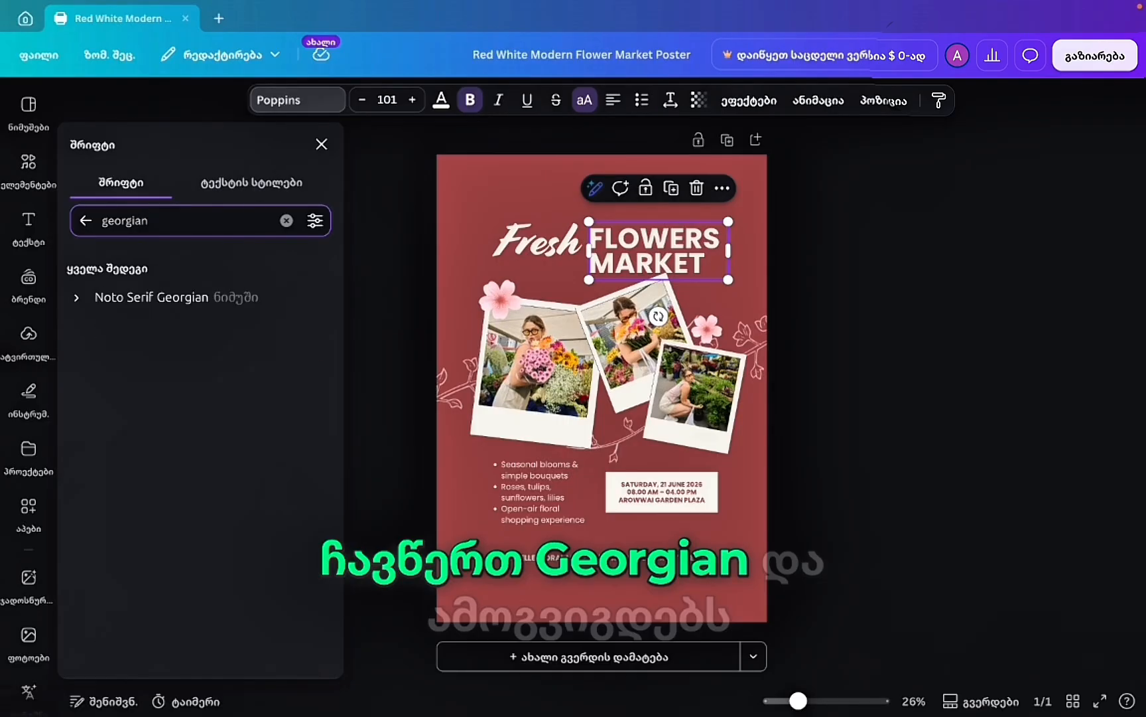
{"action": "left_click", "coordinate": [85, 221]}
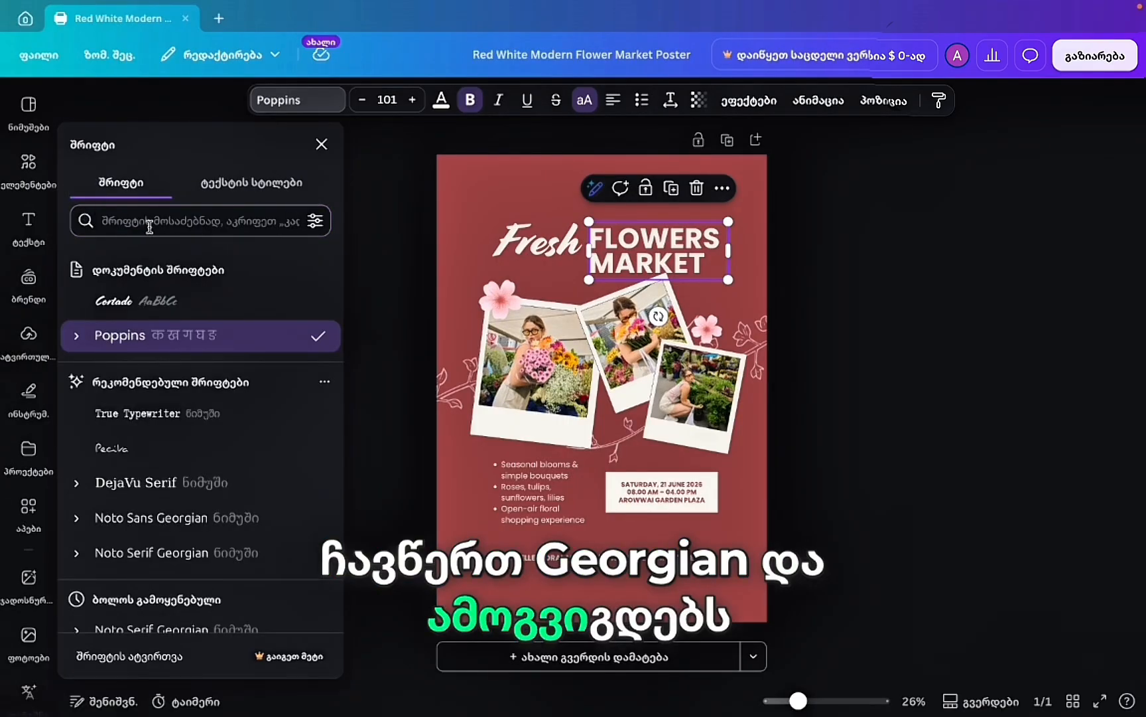
{"action": "left_click", "coordinate": [149, 227]}
{"action": "type", "text": "georgia"}
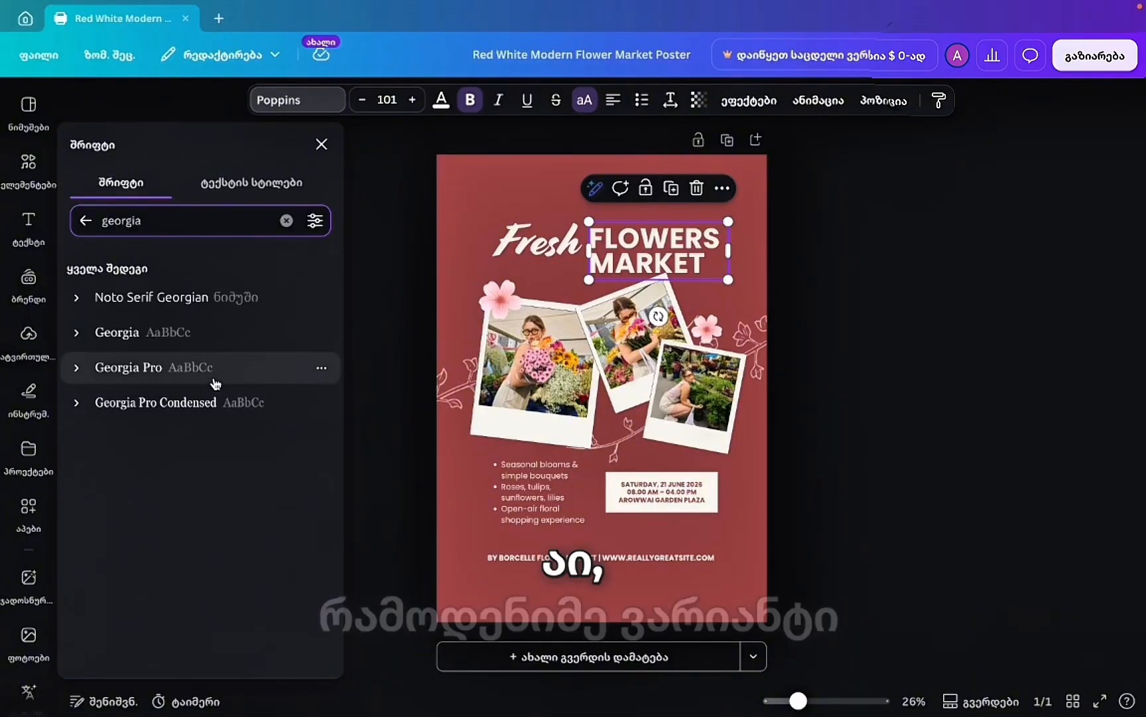
{"action": "type", "text": "n"}
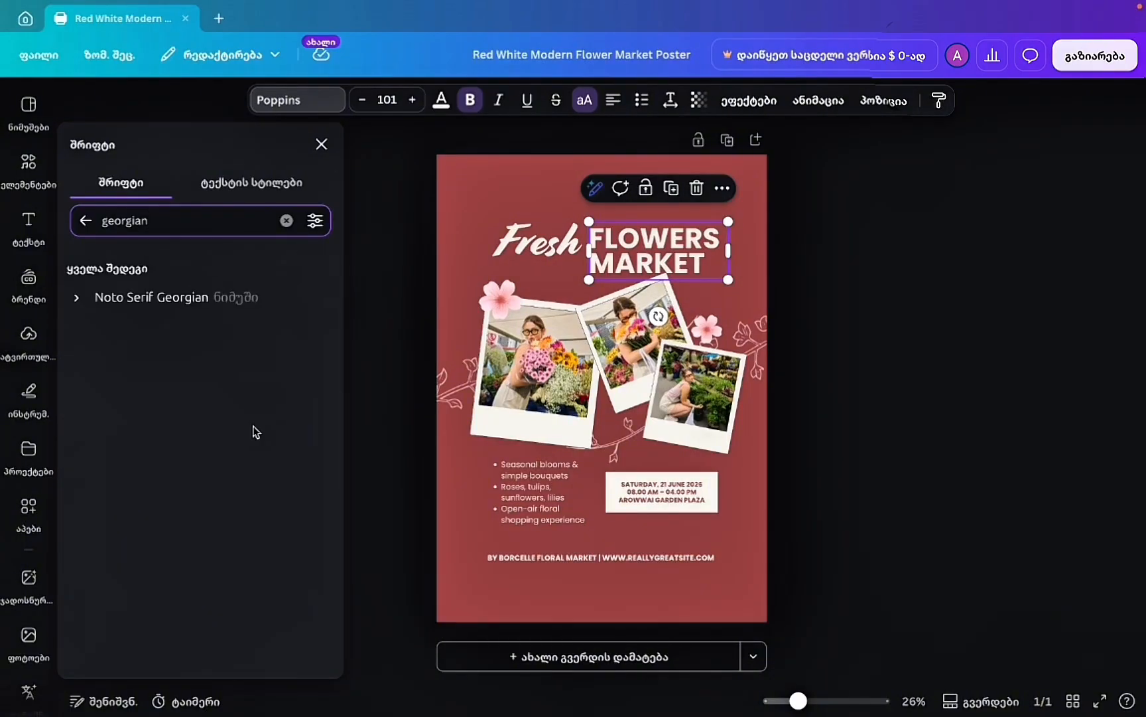
{"action": "left_click", "coordinate": [185, 299]}
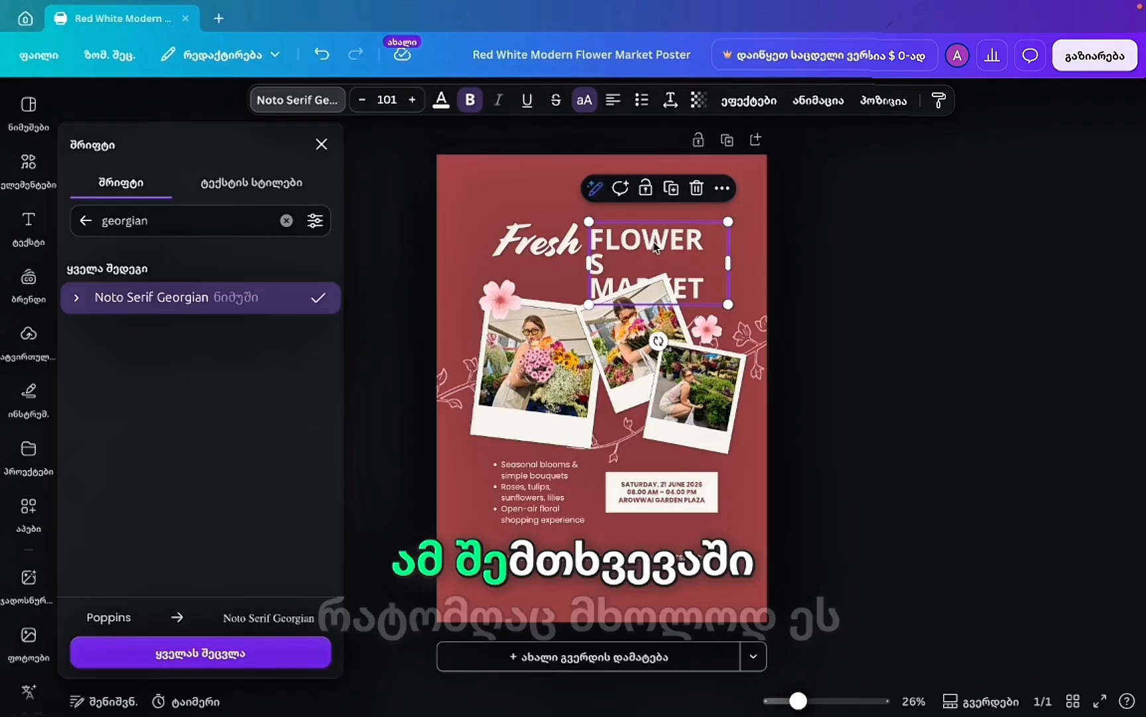
Retype the heading as 'ყვავილების მაღაზია', widen its box, and search fonts for 'ge'.
{"action": "double_click", "coordinate": [689, 264]}
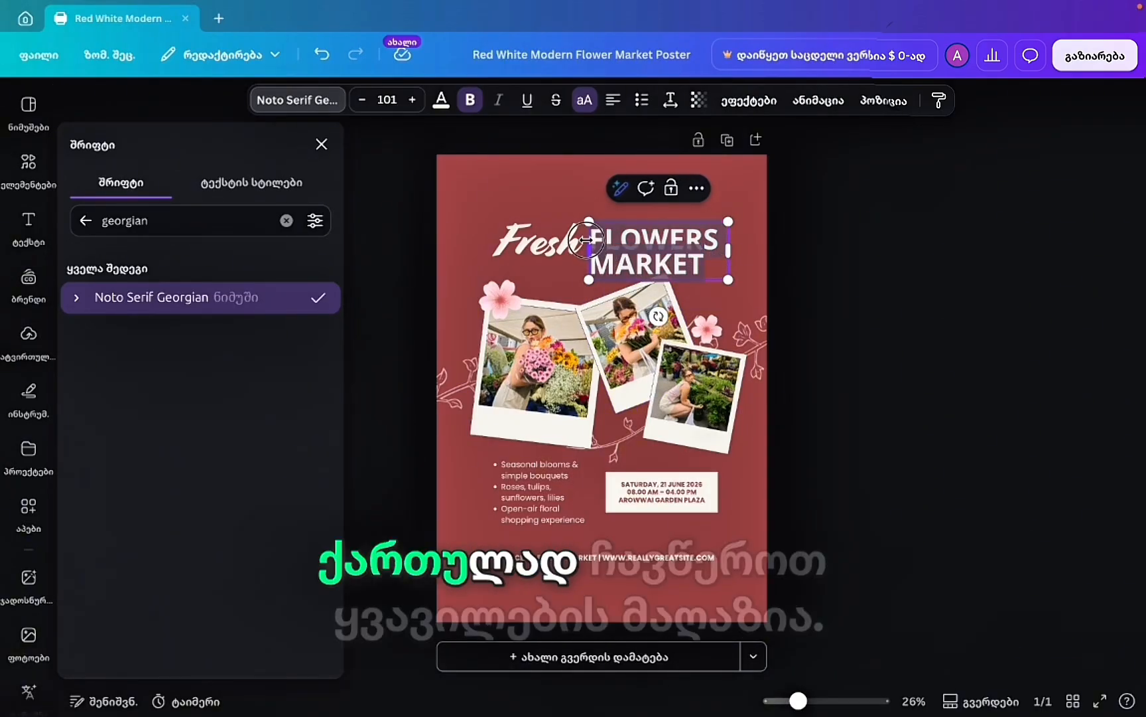
{"action": "type", "text": "ყვავ"}
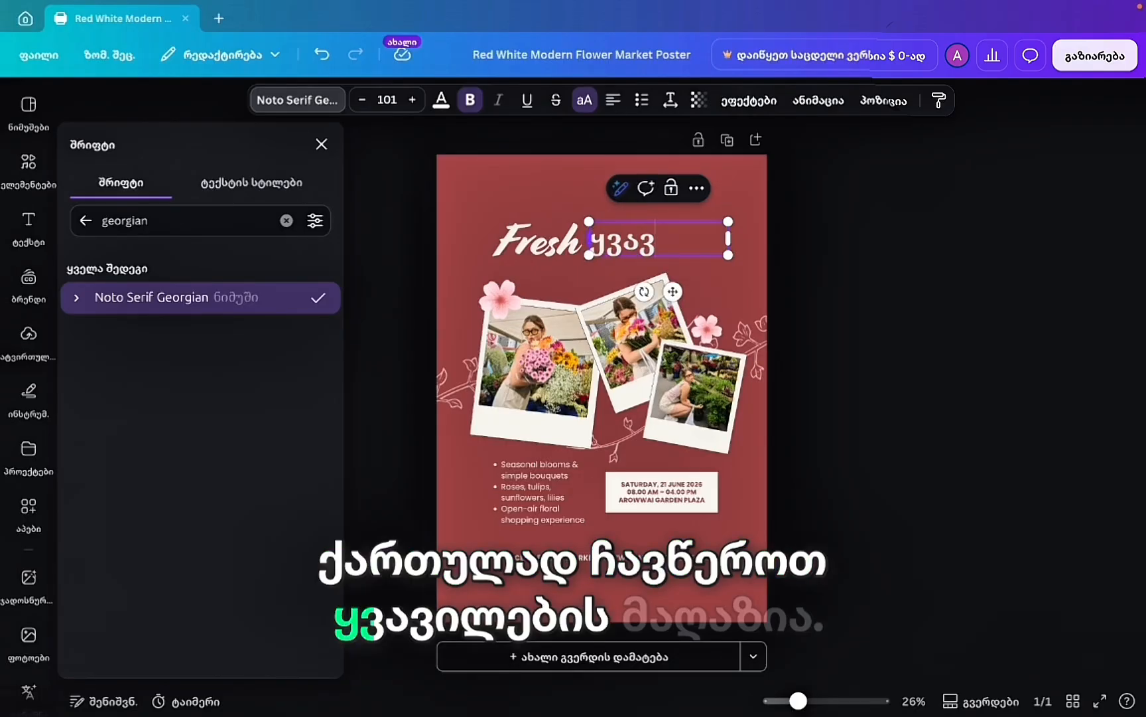
{"action": "type", "text": "ილების"}
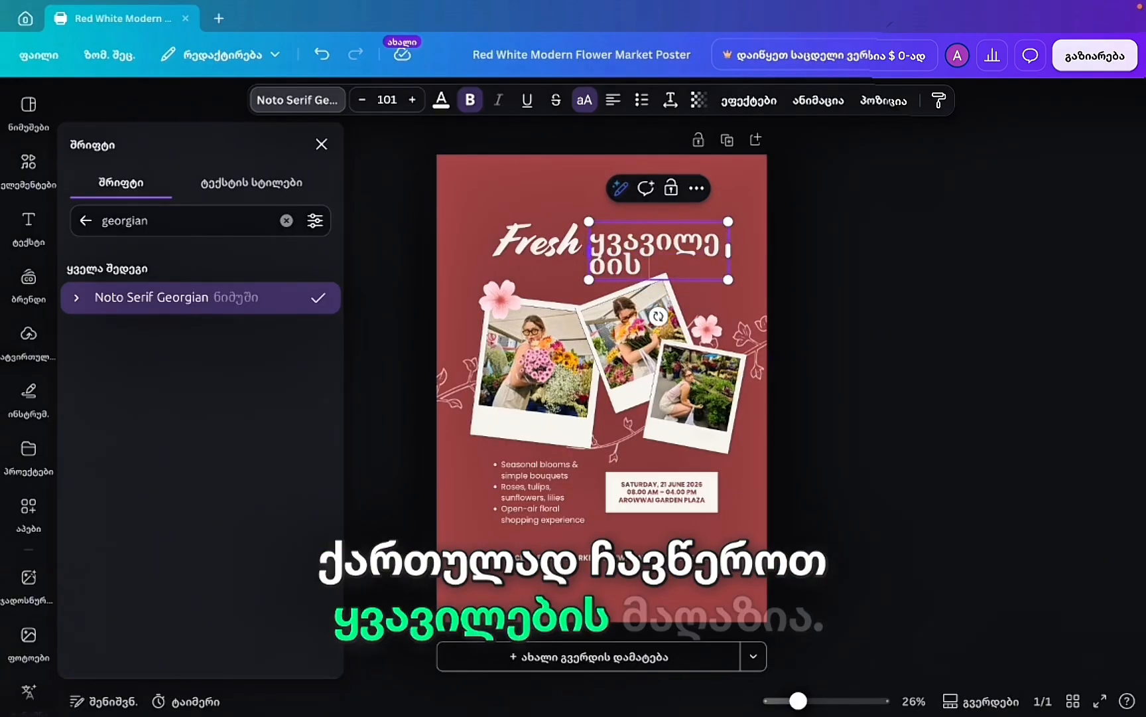
{"action": "type", "text": " მაღაზია"}
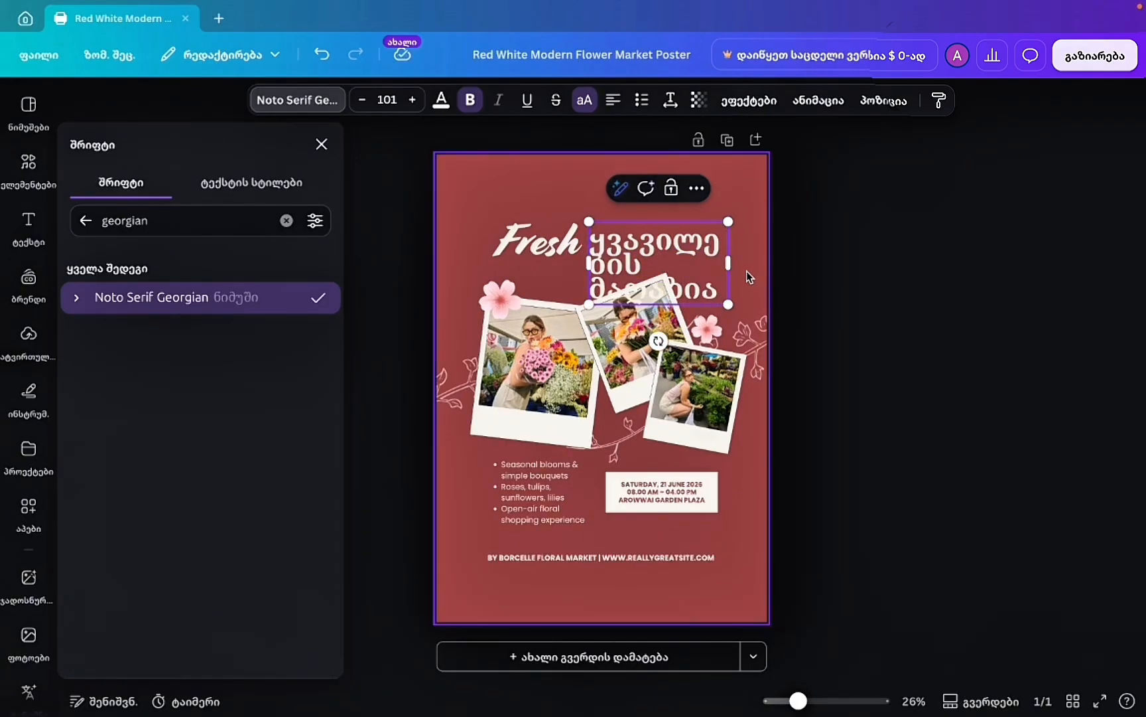
{"action": "mouse_move", "coordinate": [729, 262]}
{"action": "left_mouse_down"}
{"action": "mouse_move", "coordinate": [788, 267]}
{"action": "mouse_move", "coordinate": [768, 264]}
{"action": "mouse_move", "coordinate": [775, 257]}
{"action": "mouse_move", "coordinate": [747, 270]}
{"action": "left_mouse_up"}
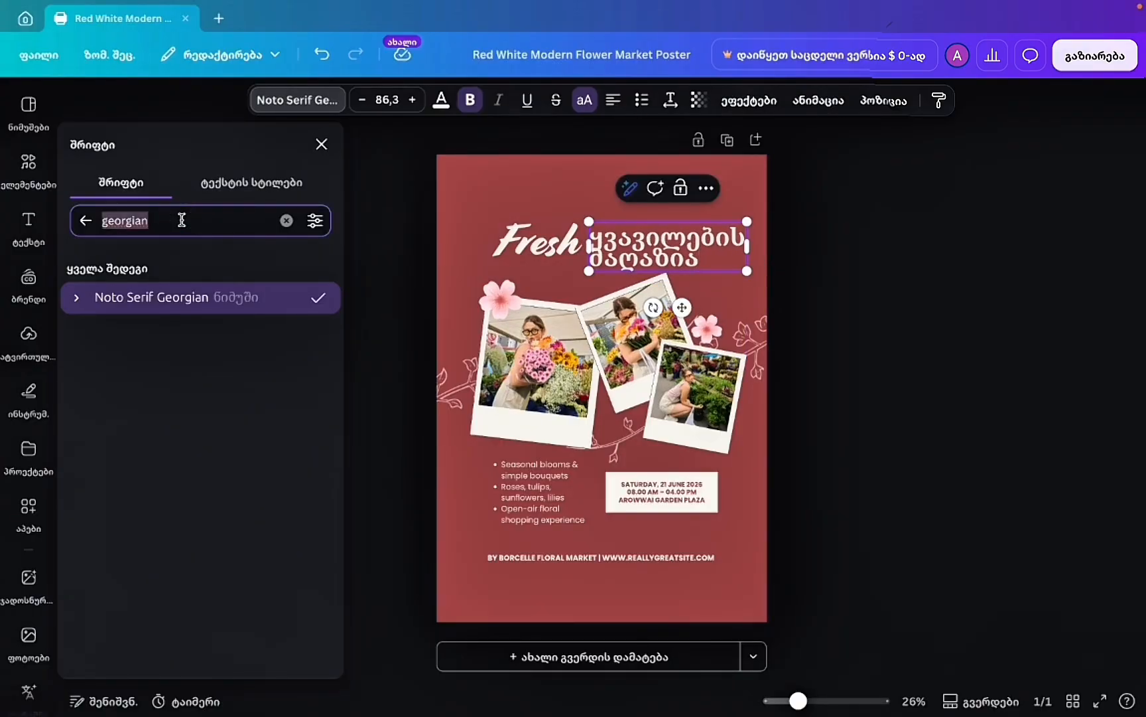
{"action": "type", "text": "გე"}
{"action": "key", "text": "BackSpace"}
{"action": "key", "text": "BackSpace"}
{"action": "key", "text": "BackSpace"}
{"action": "key", "text": "BackSpace"}
{"action": "key", "text": "BackSpace"}
{"action": "key", "text": "BackSpace"}
{"action": "key", "text": "BackSpace"}
{"action": "key", "text": "BackSpace"}
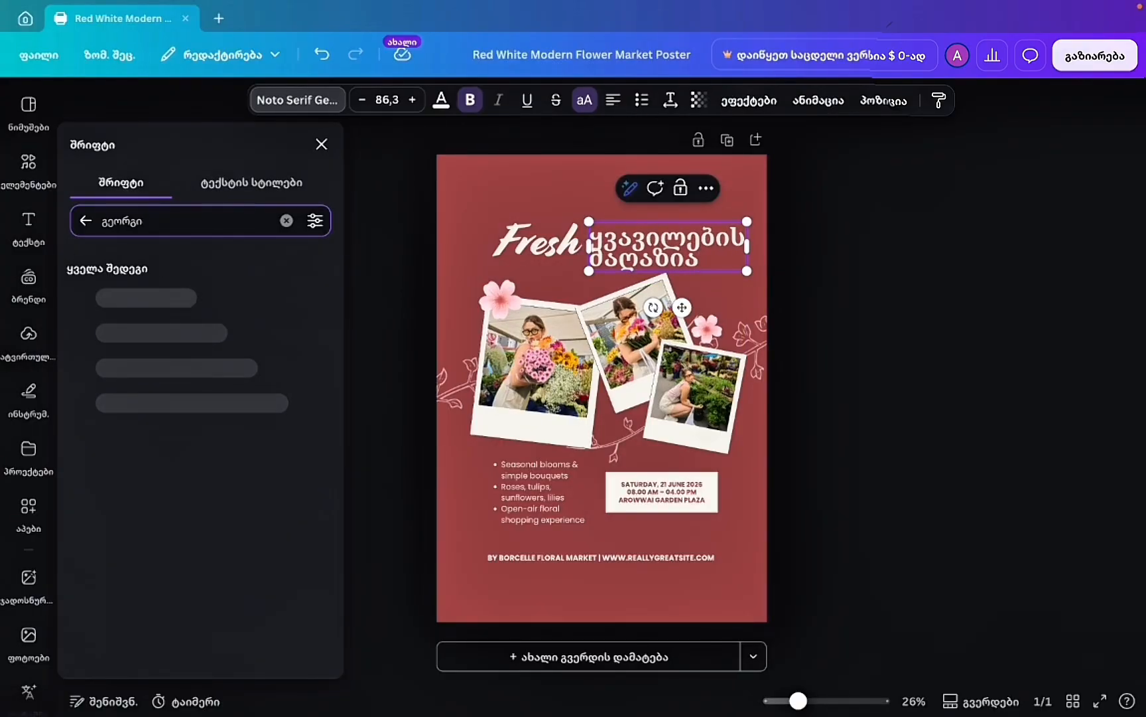
{"action": "type", "text": "georgian"}
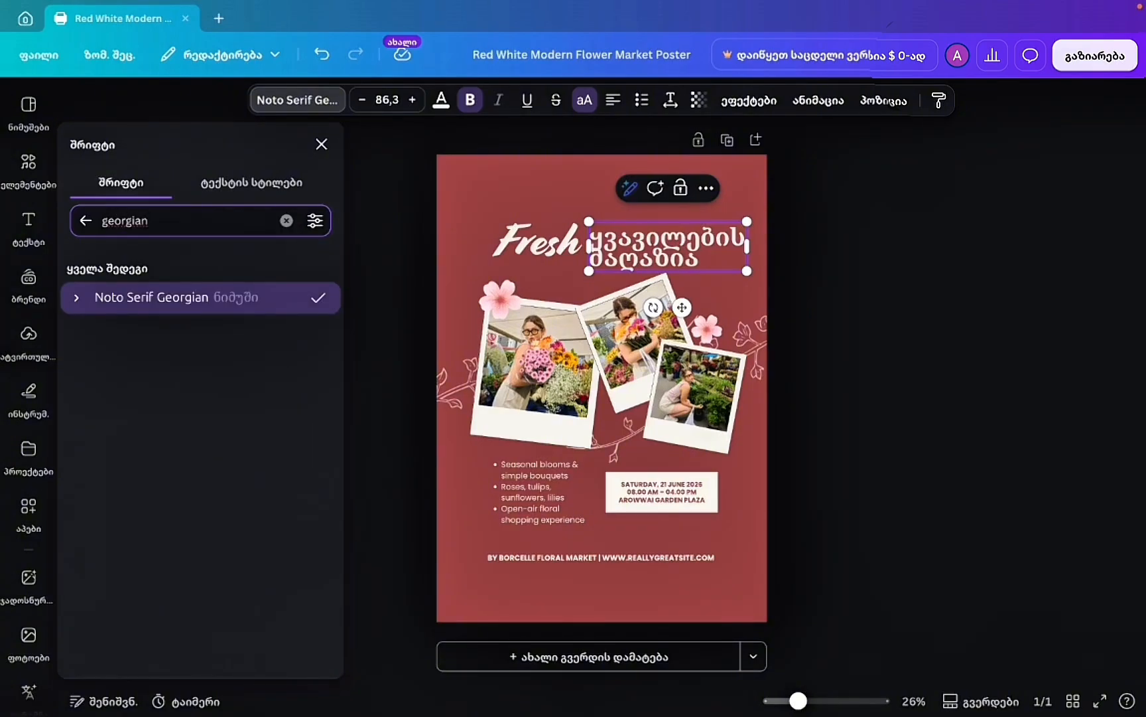
Toggle Noto Serif Georgian between Regular and Bold, then clear the font search.
{"action": "left_click", "coordinate": [80, 299]}
{"action": "left_click", "coordinate": [182, 333]}
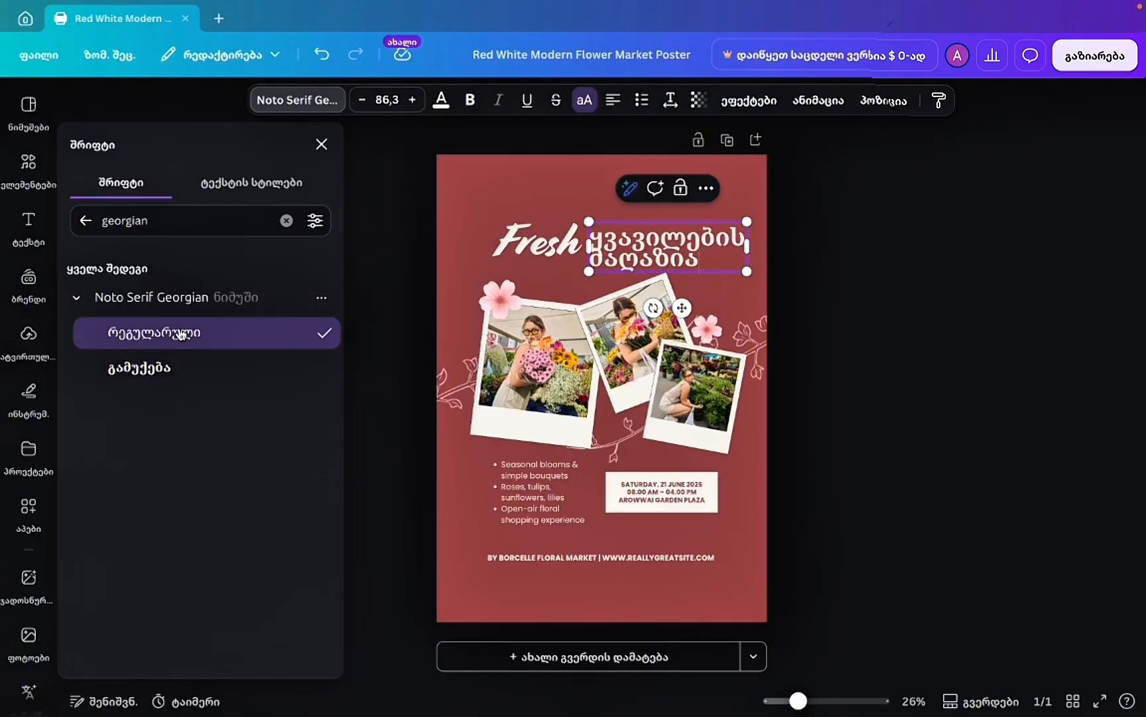
{"action": "left_click", "coordinate": [168, 373]}
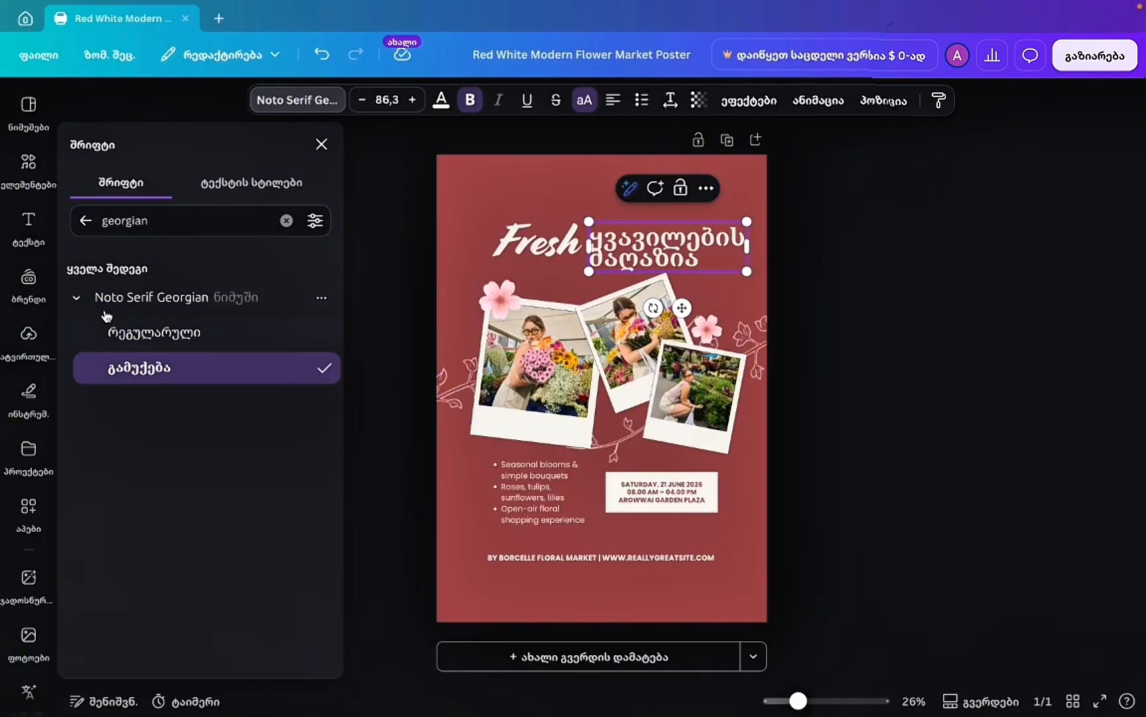
{"action": "left_click", "coordinate": [78, 298]}
{"action": "left_click", "coordinate": [87, 218]}
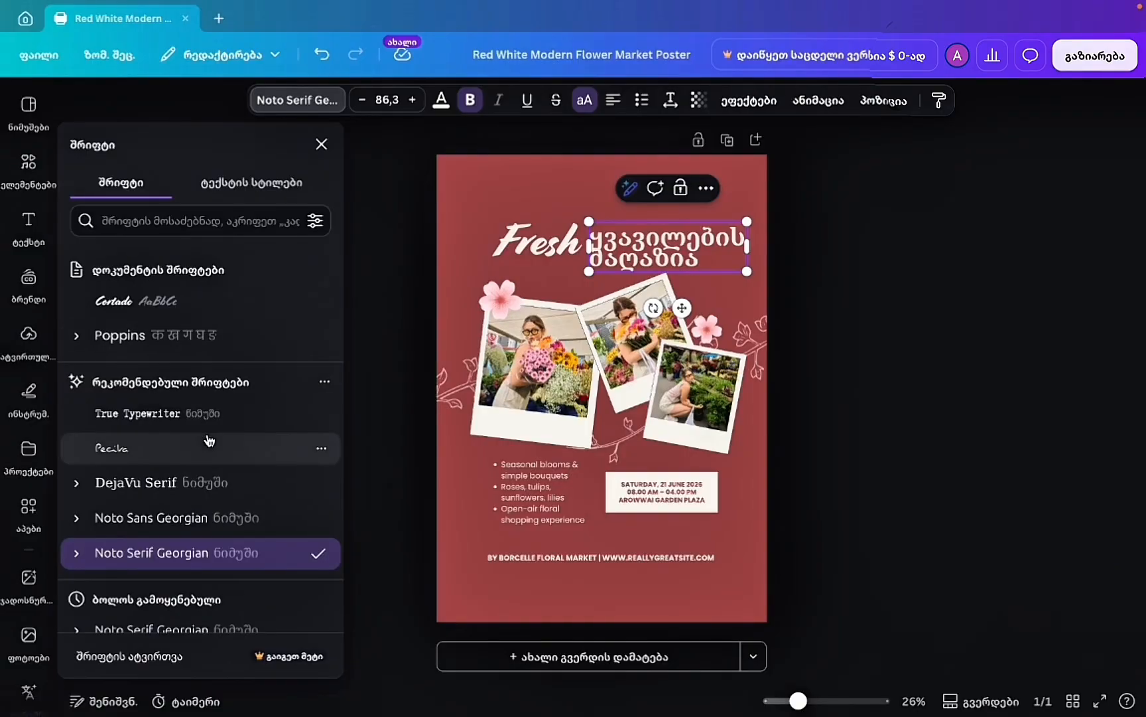
{"action": "scroll", "coordinate": [219, 537], "scroll_direction": "down", "scroll_amount": 1}
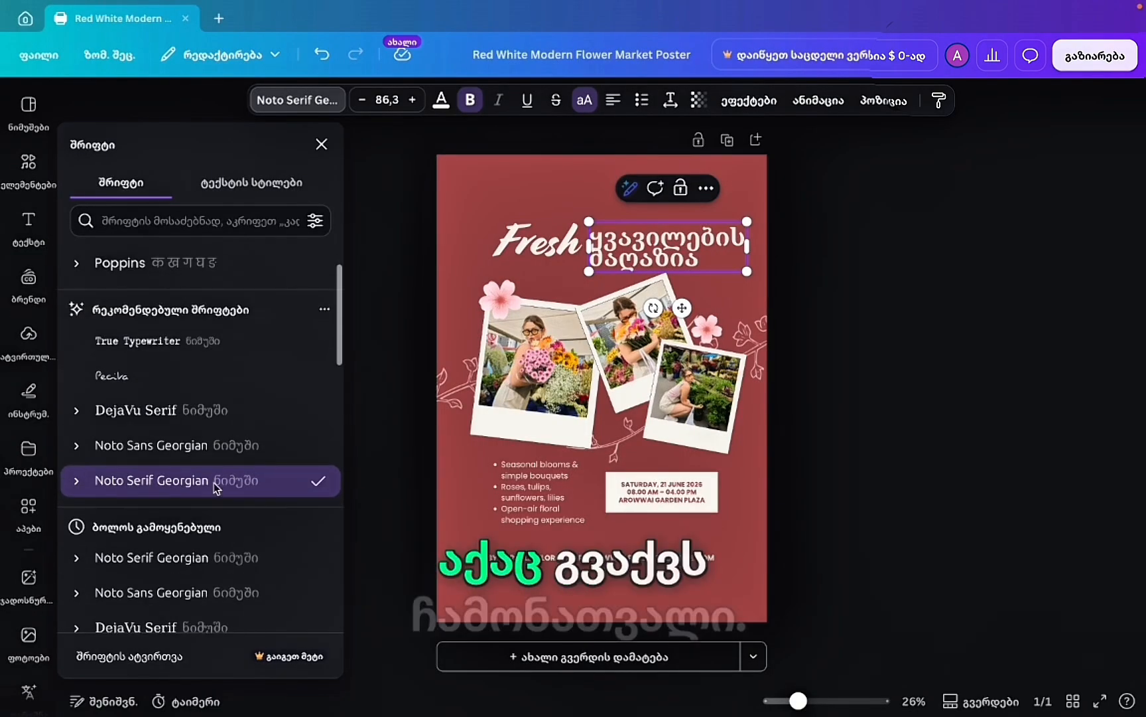
{"action": "scroll", "coordinate": [202, 544], "scroll_direction": "down", "scroll_amount": 3}
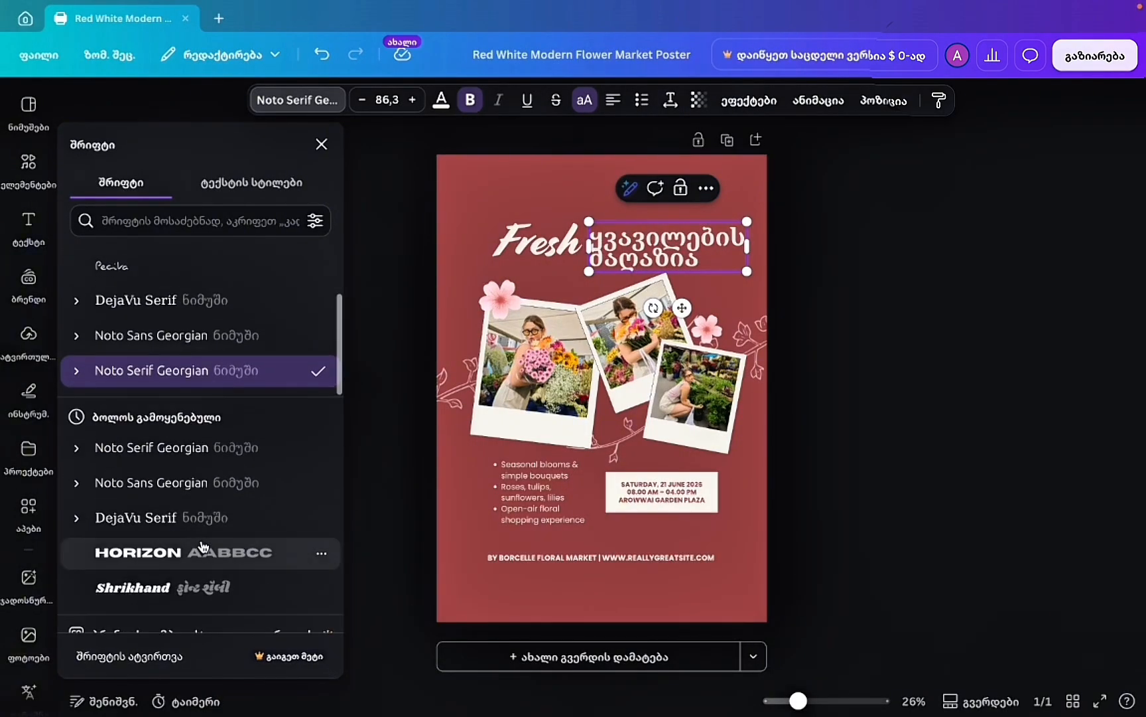
Try DejaVu Serif, Noto Sans Georgian and True Typewriter, then return to Noto Serif Georgian.
{"action": "left_click", "coordinate": [155, 452]}
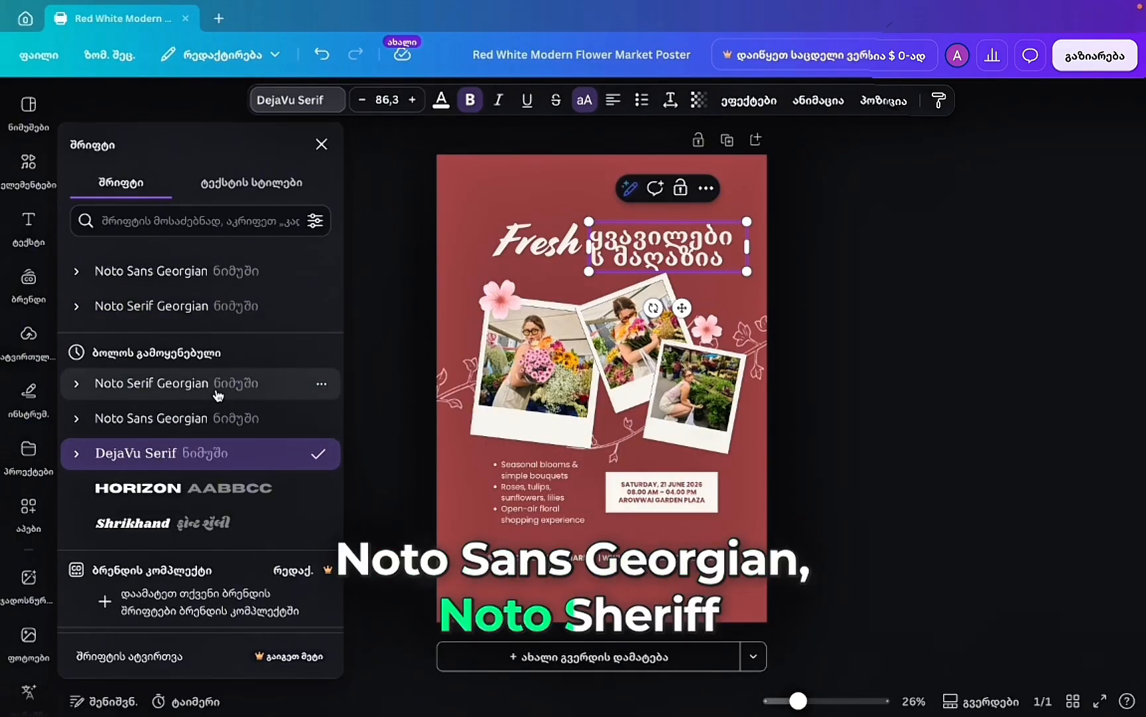
{"action": "scroll", "coordinate": [255, 390], "scroll_direction": "up", "scroll_amount": 1}
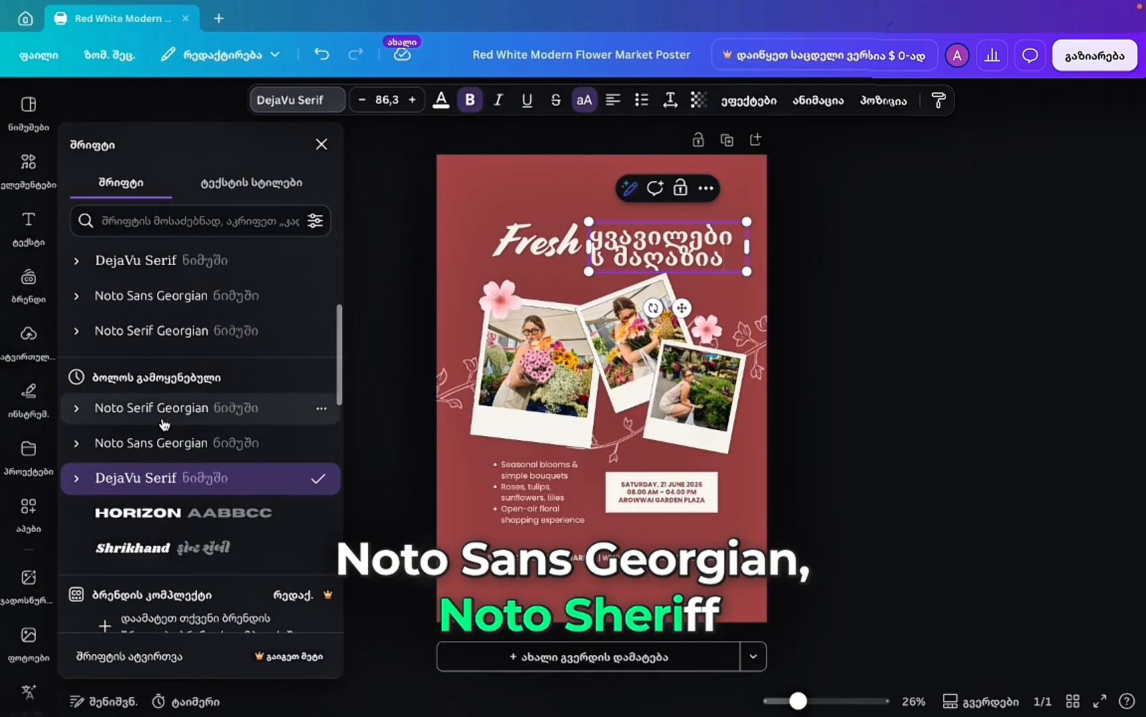
{"action": "left_click", "coordinate": [199, 296]}
{"action": "scroll", "coordinate": [190, 302], "scroll_direction": "up", "scroll_amount": 3}
{"action": "left_click", "coordinate": [191, 343]}
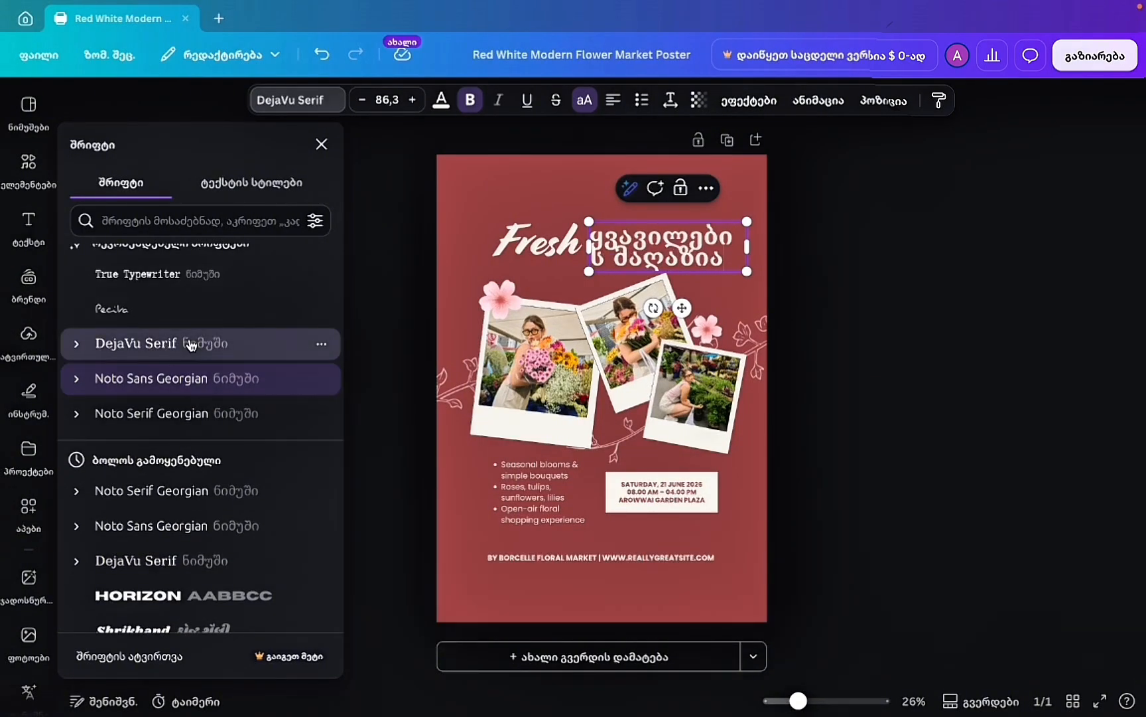
{"action": "scroll", "coordinate": [191, 343], "scroll_direction": "up", "scroll_amount": 3}
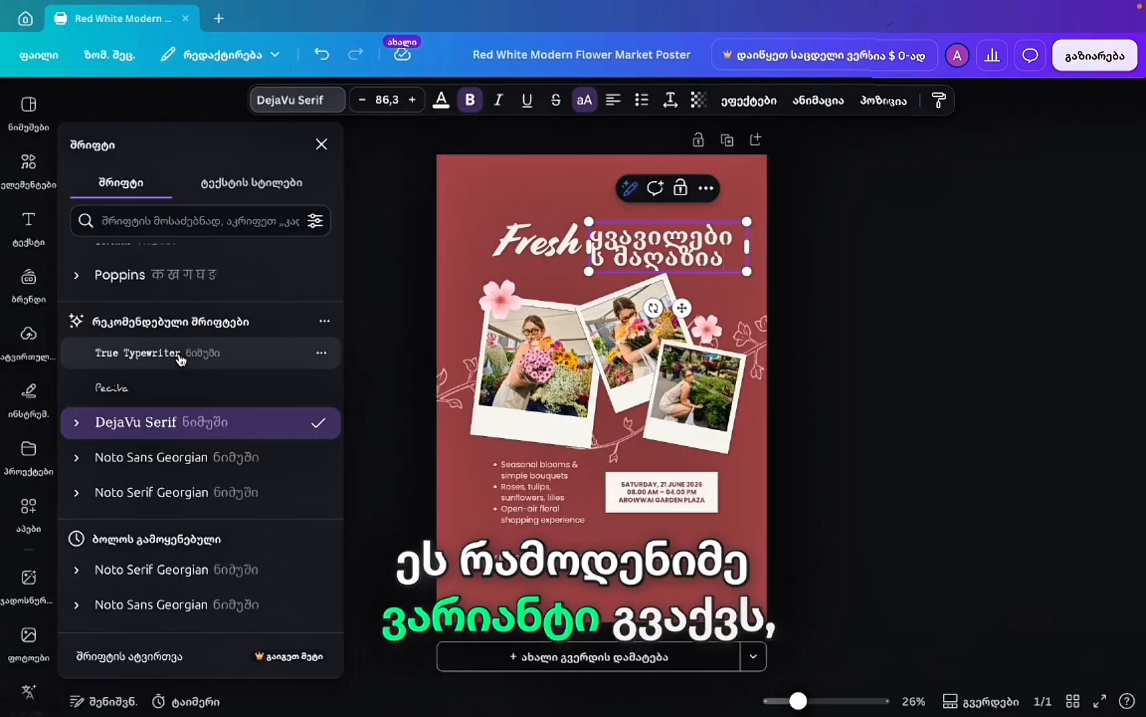
{"action": "left_click", "coordinate": [207, 362]}
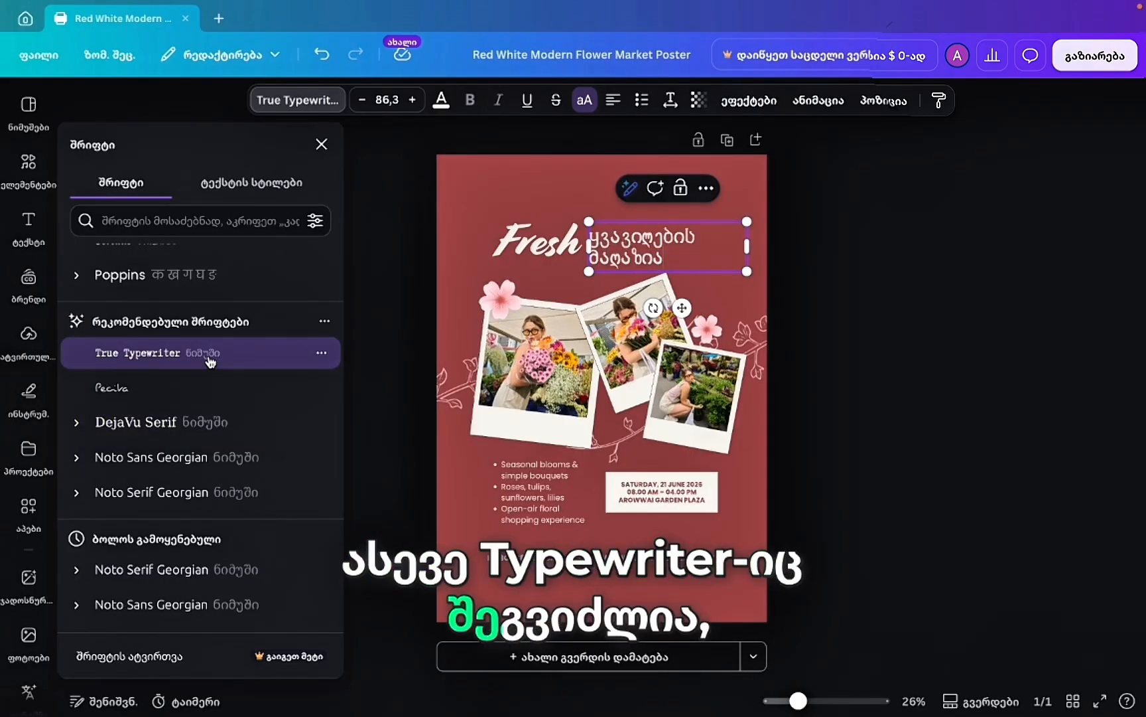
{"action": "scroll", "coordinate": [209, 362], "scroll_direction": "up", "scroll_amount": 1}
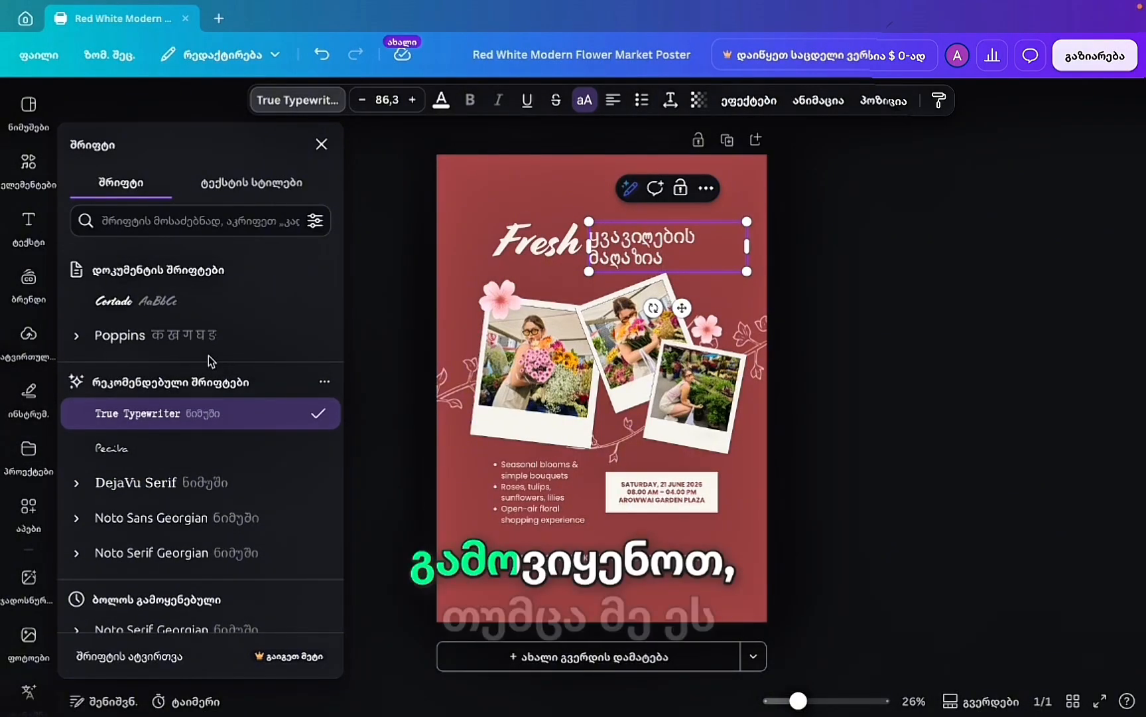
{"action": "scroll", "coordinate": [209, 361], "scroll_direction": "down", "scroll_amount": 1}
{"action": "left_click", "coordinate": [225, 502]}
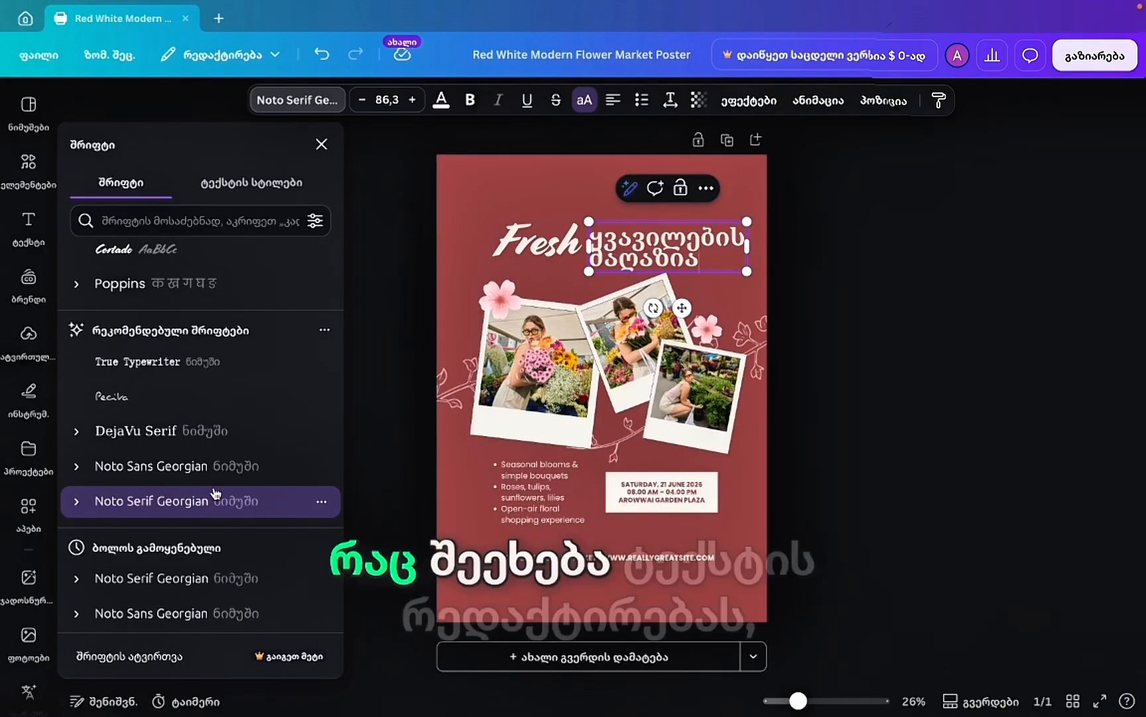
{"action": "left_click", "coordinate": [523, 256]}
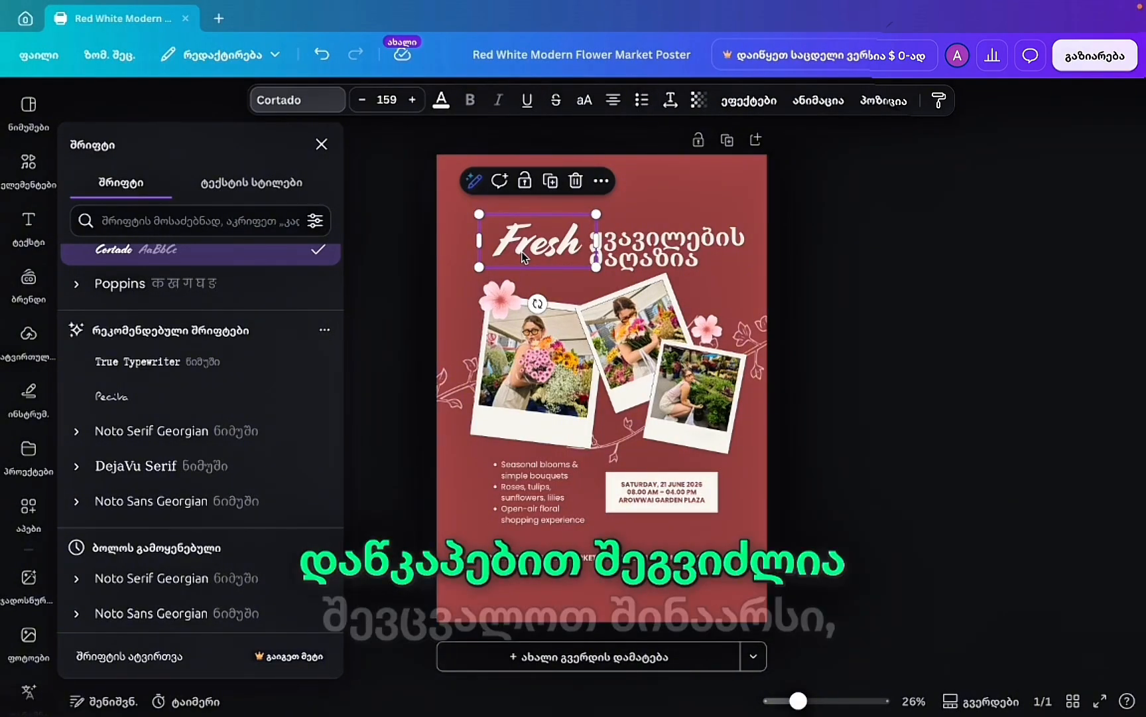
{"action": "left_click", "coordinate": [686, 251]}
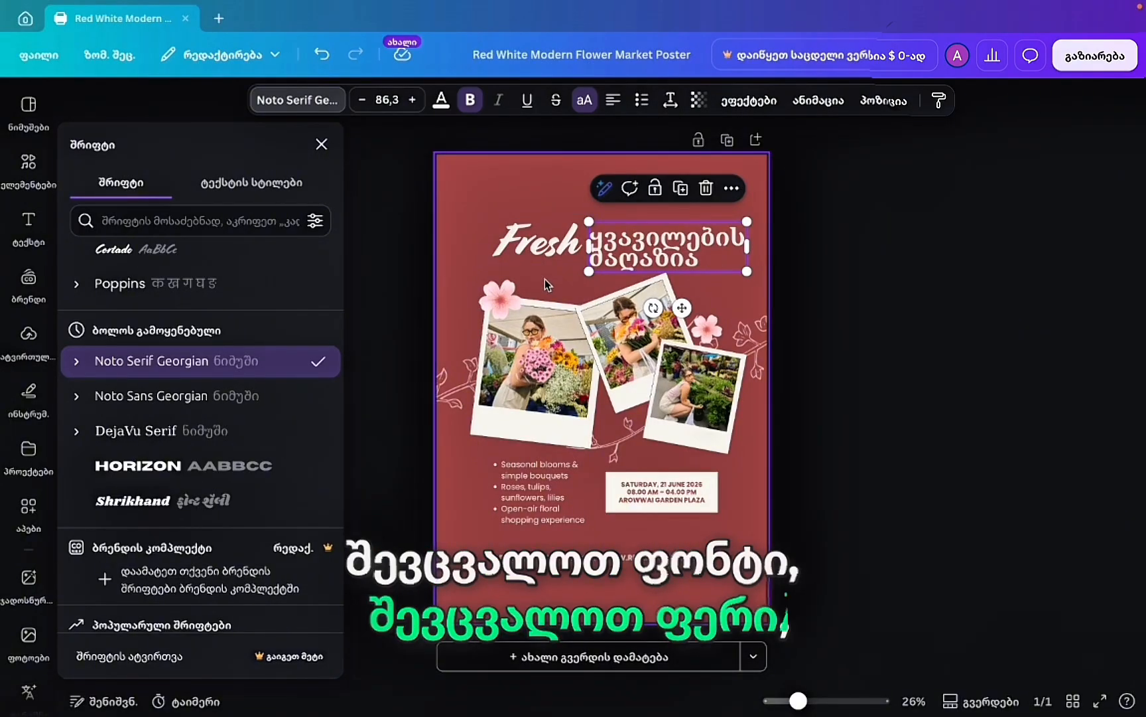
Resize the heading box, then set letter spacing 61 and line spacing 1.09.
{"action": "mouse_move", "coordinate": [747, 272]}
{"action": "left_mouse_down"}
{"action": "mouse_move", "coordinate": [738, 260]}
{"action": "mouse_move", "coordinate": [749, 273]}
{"action": "left_mouse_up"}
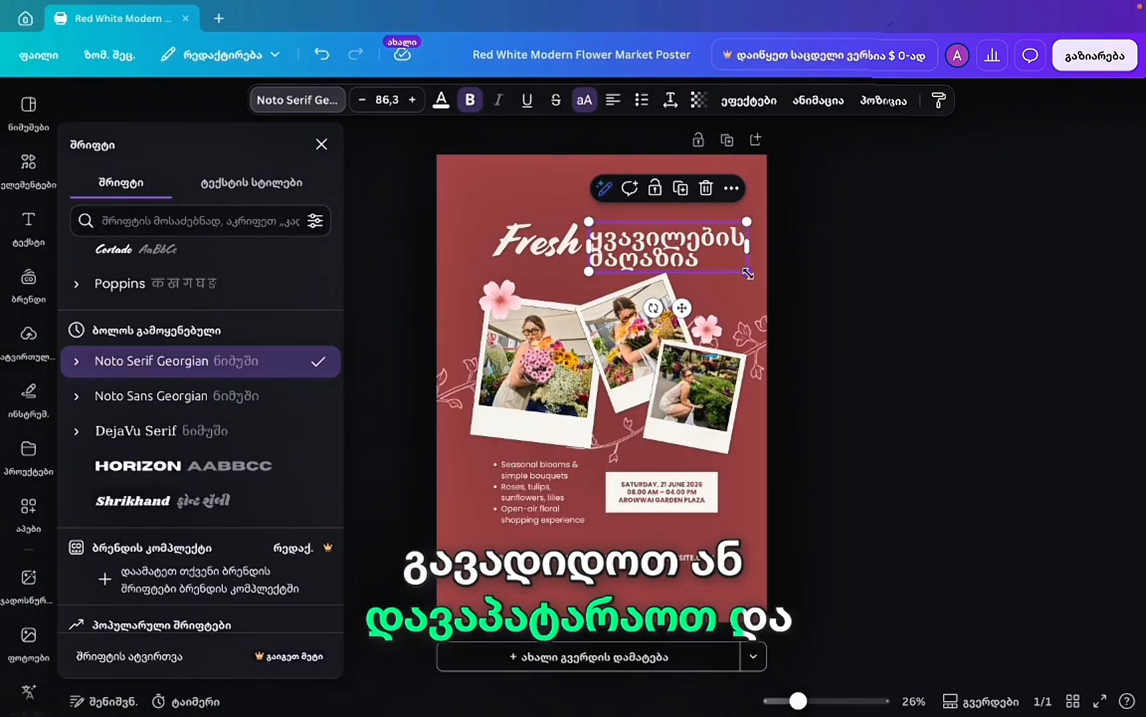
{"action": "left_click", "coordinate": [671, 101]}
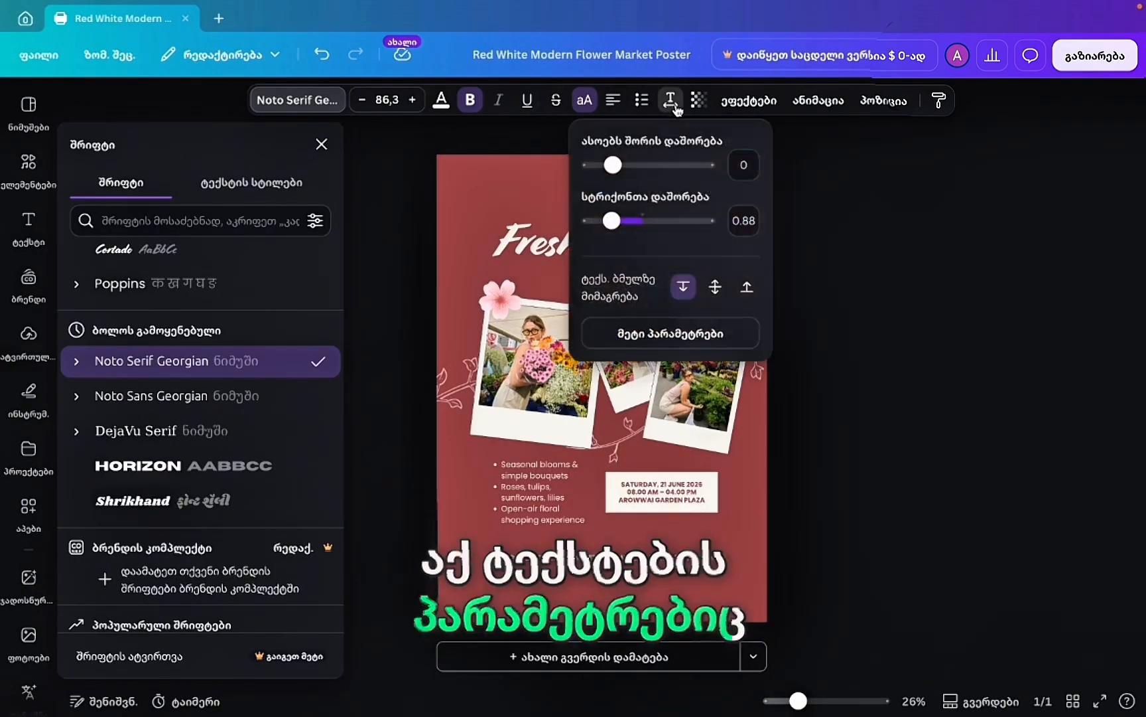
{"action": "left_click_drag", "start_coordinate": [614, 165], "coordinate": [619, 166]}
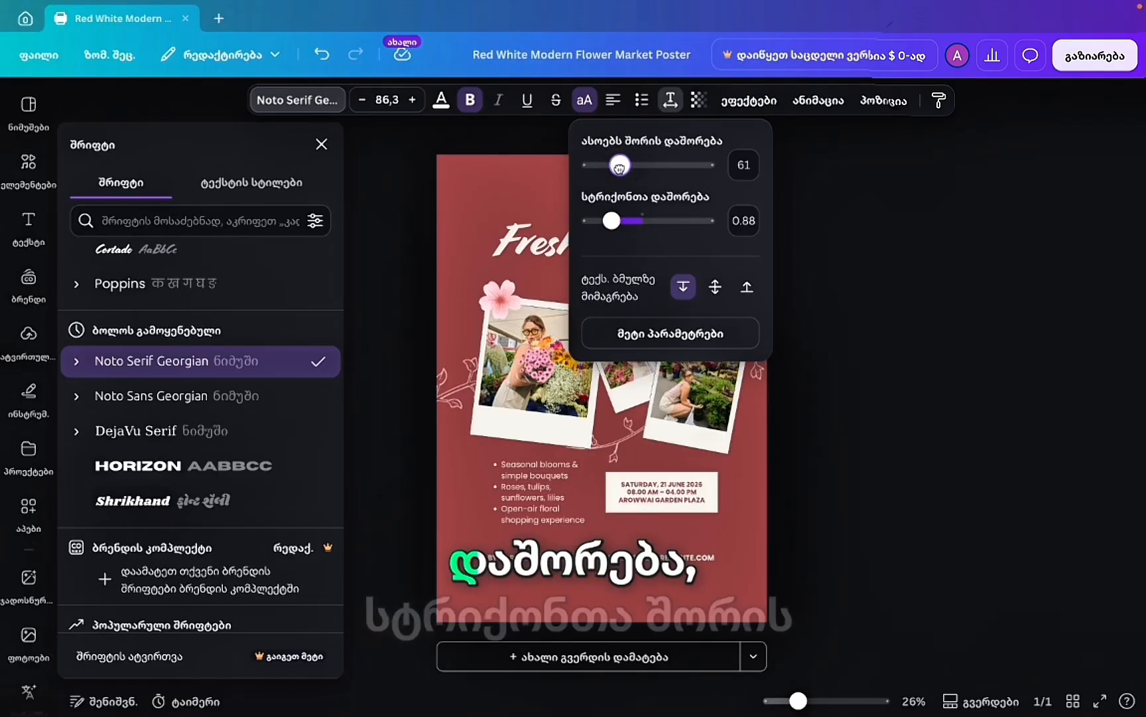
{"action": "left_click_drag", "start_coordinate": [611, 220], "coordinate": [624, 221]}
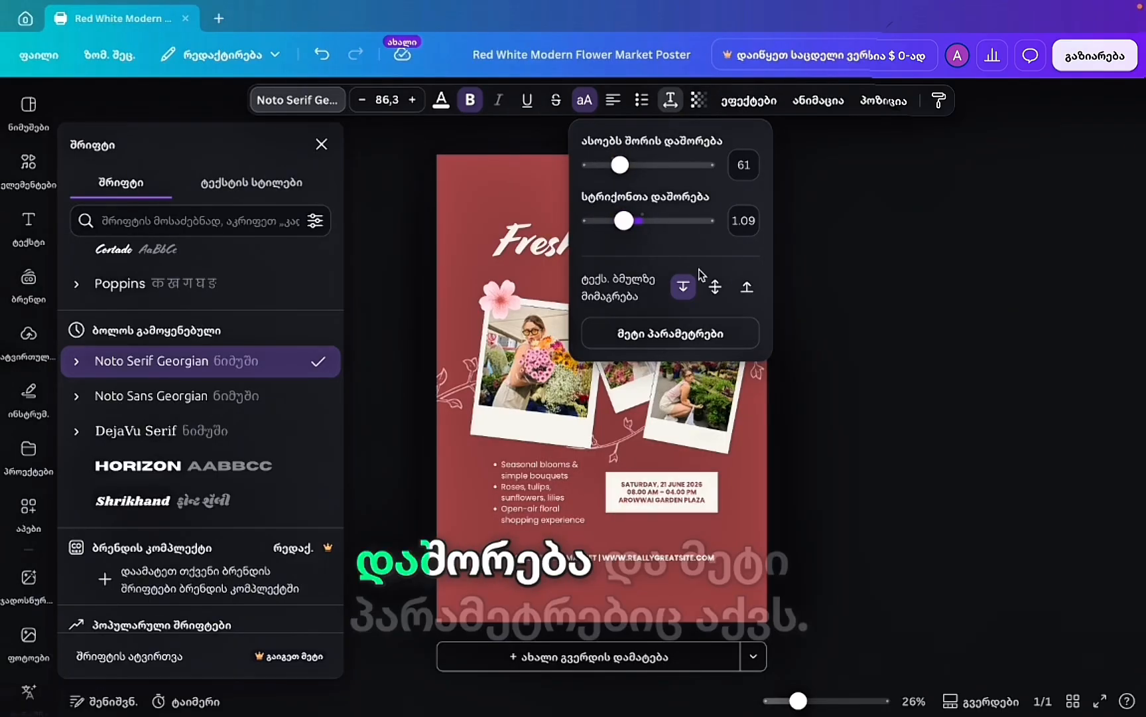
{"action": "left_click", "coordinate": [693, 338]}
{"action": "scroll", "coordinate": [185, 408], "scroll_direction": "down", "scroll_amount": 1}
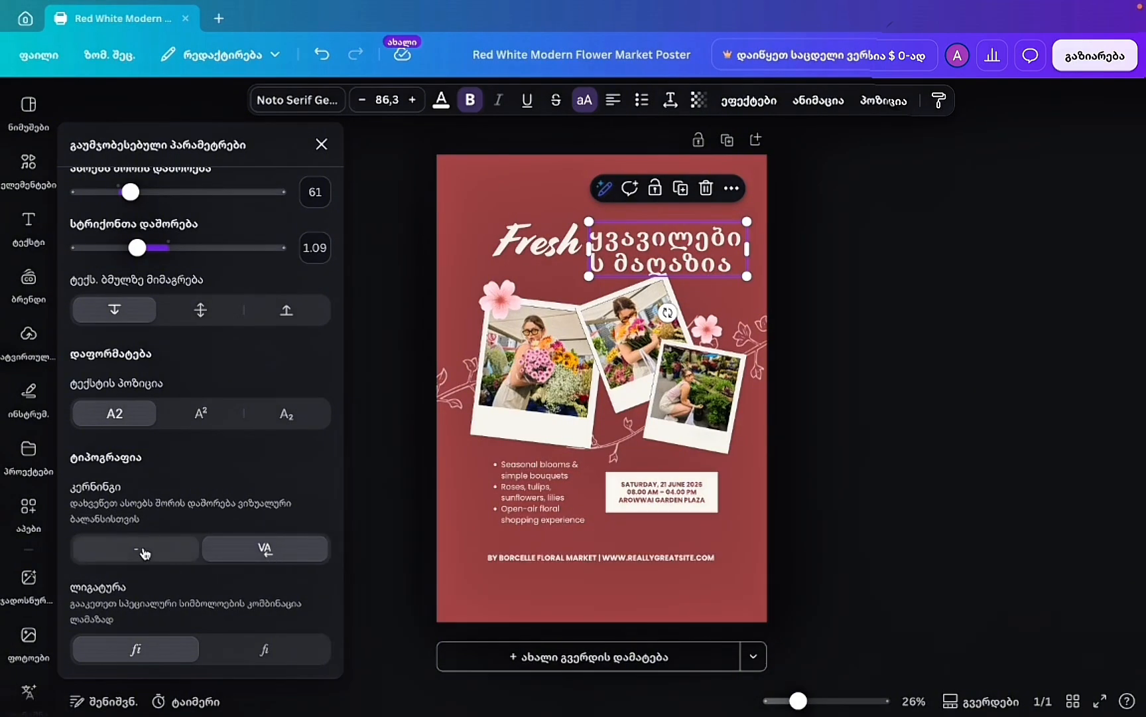
Set the heading to subscript, toggle kerning and ligatures, then undo the last change.
{"action": "left_click", "coordinate": [201, 416]}
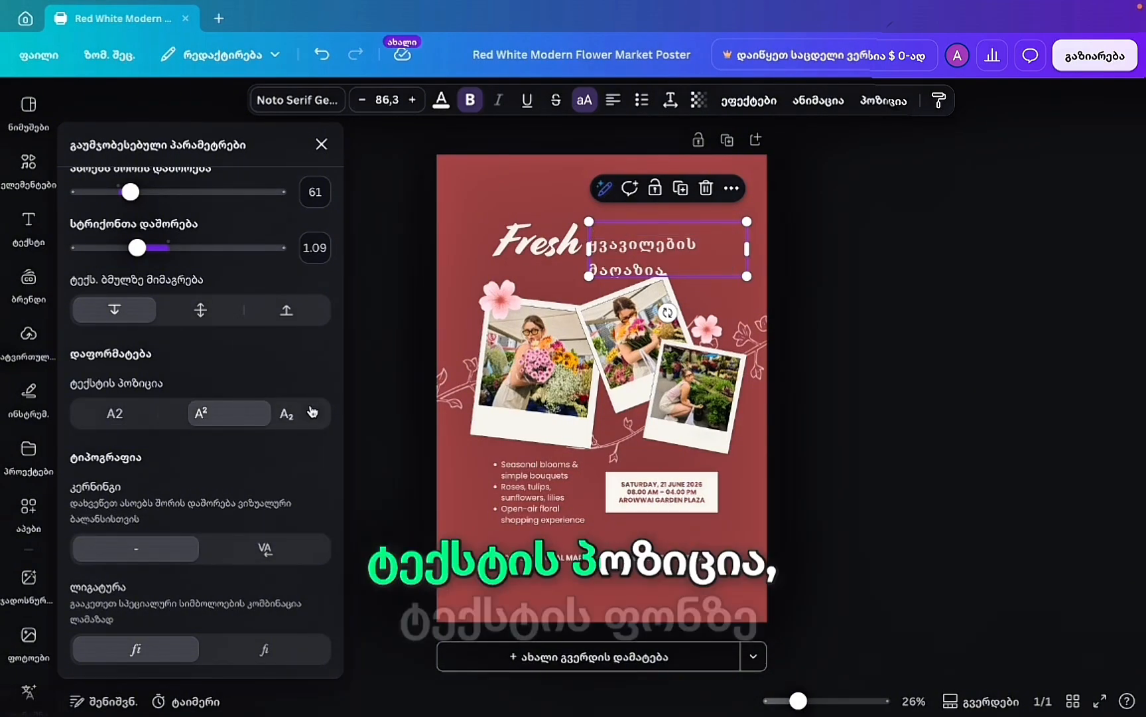
{"action": "left_click", "coordinate": [287, 414]}
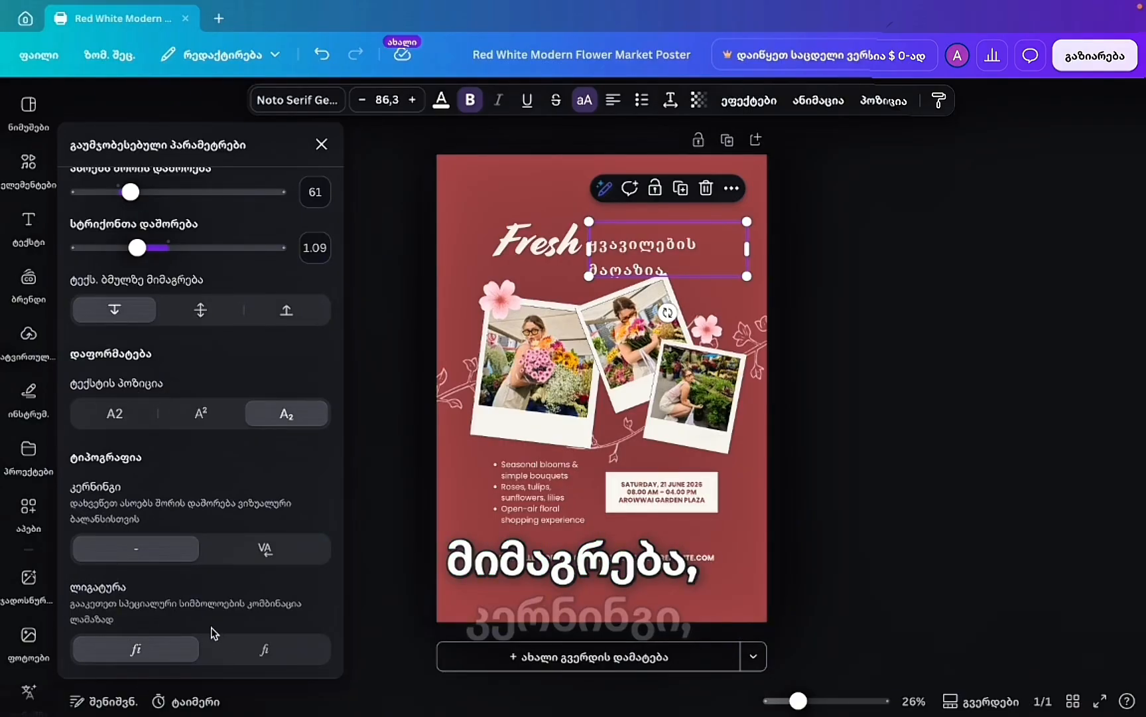
{"action": "left_click", "coordinate": [250, 556]}
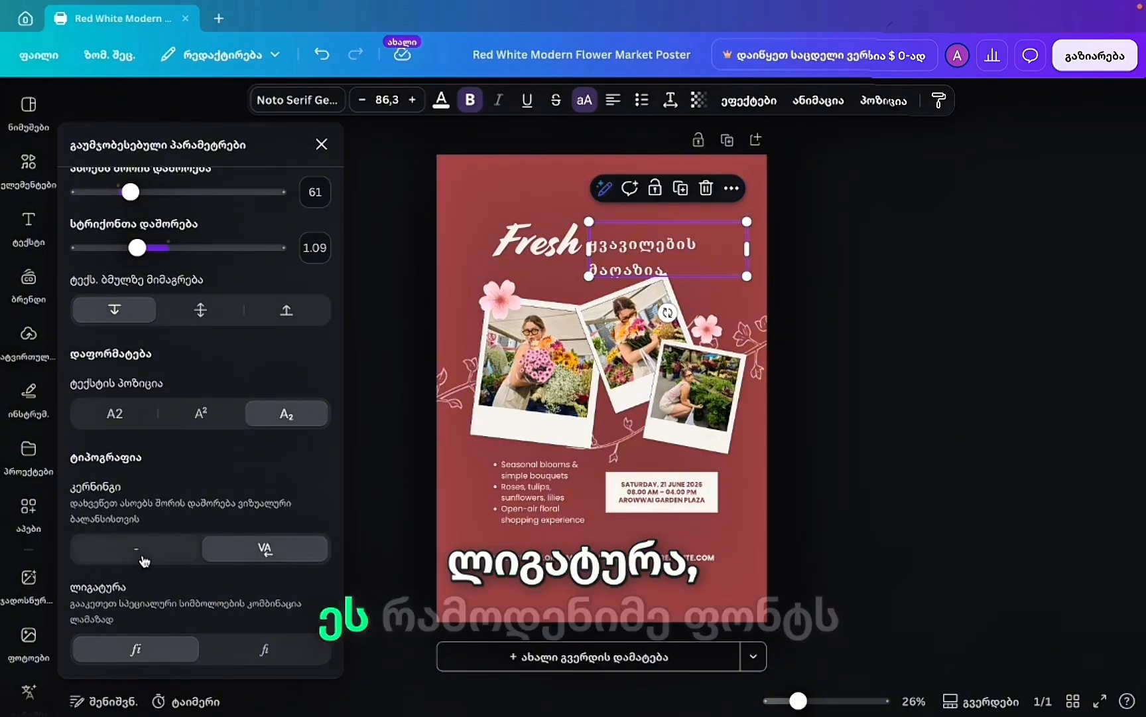
{"action": "left_click", "coordinate": [144, 560]}
{"action": "left_click", "coordinate": [259, 648]}
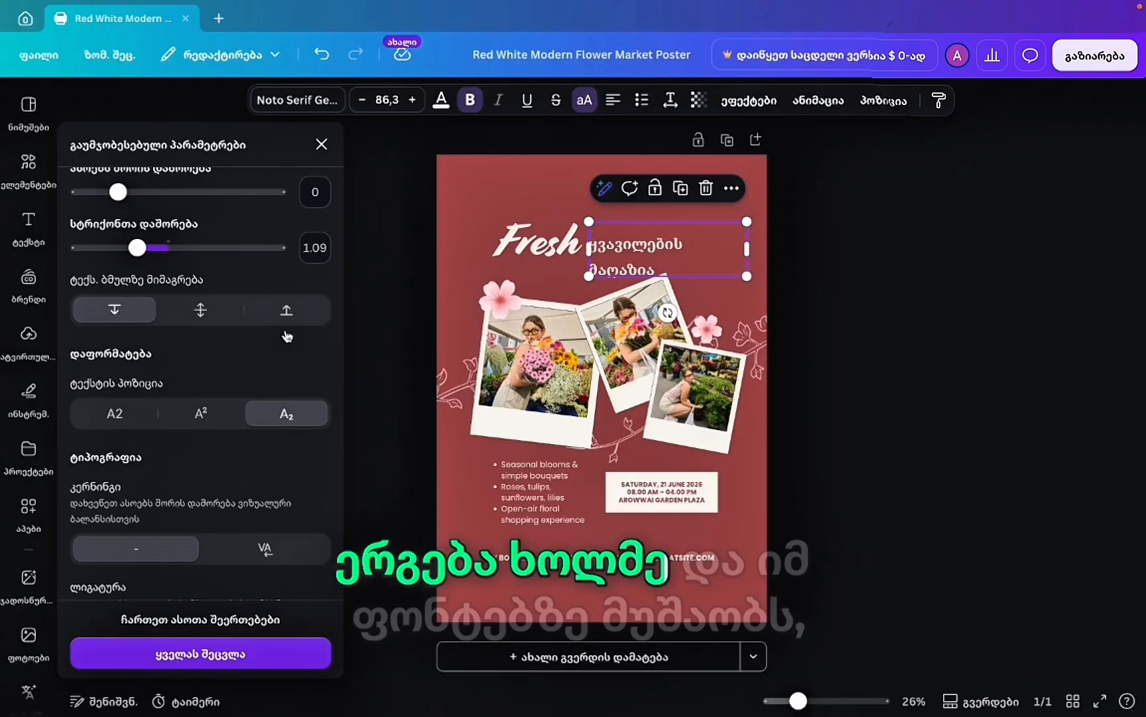
{"action": "left_click", "coordinate": [322, 144]}
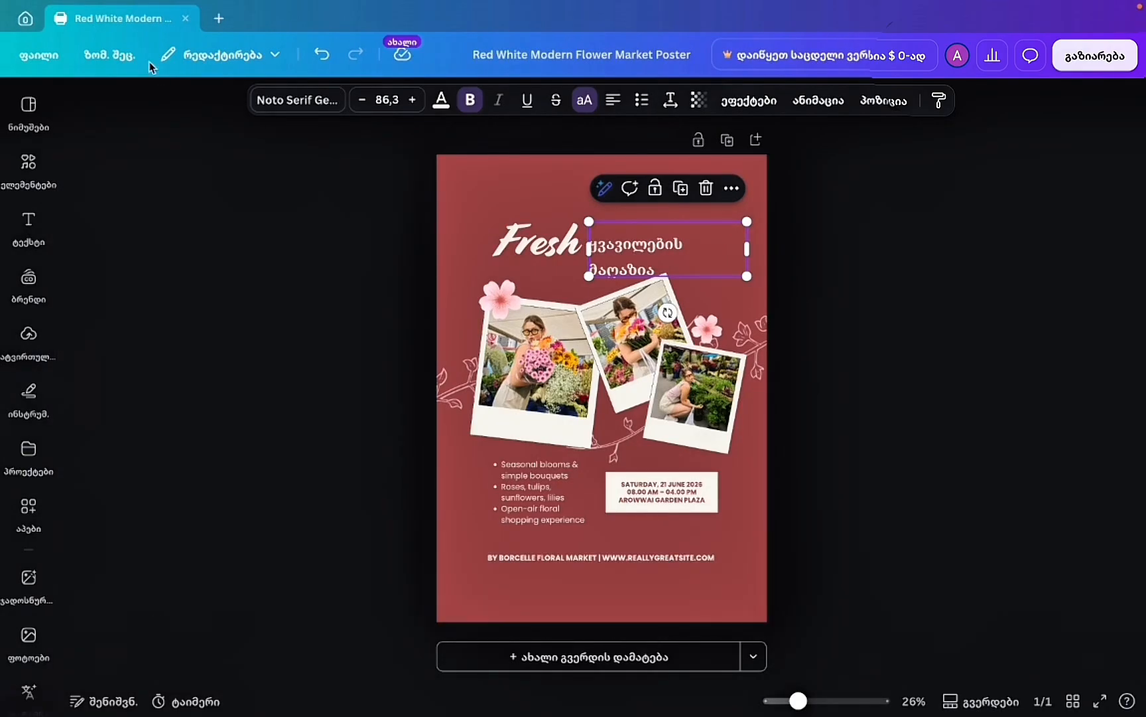
Undo twice to bring back the two-line Georgian heading at 86.3, then select Fresh.
{"action": "left_click", "coordinate": [322, 59]}
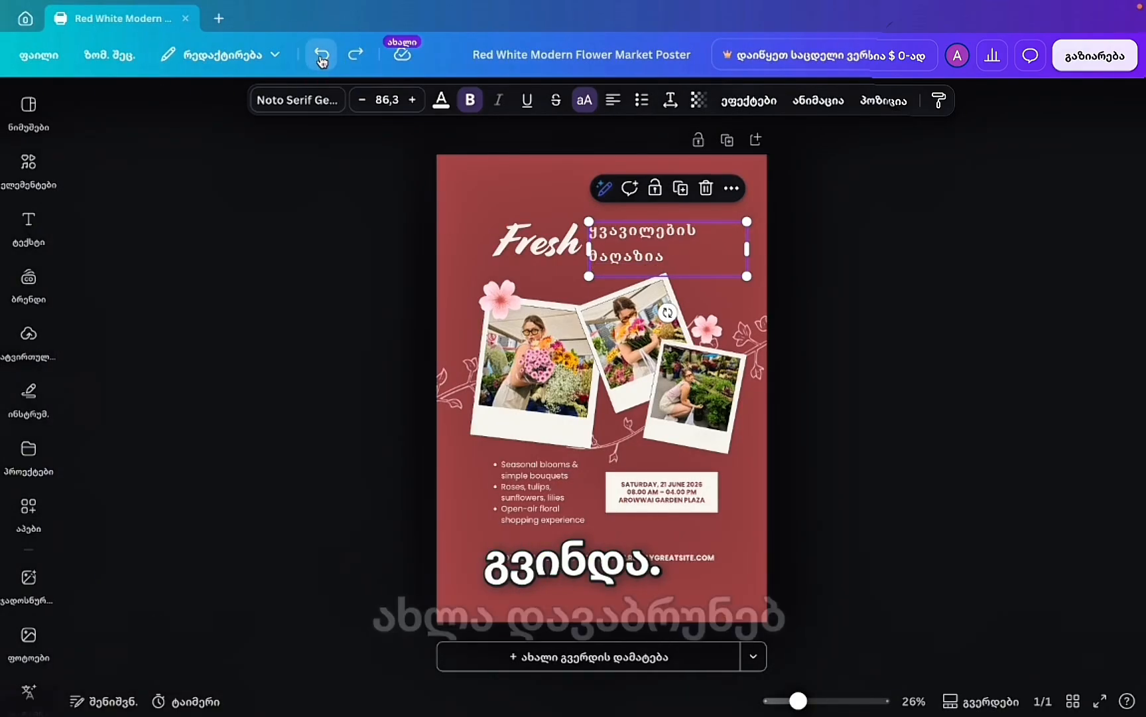
{"action": "left_click", "coordinate": [321, 59]}
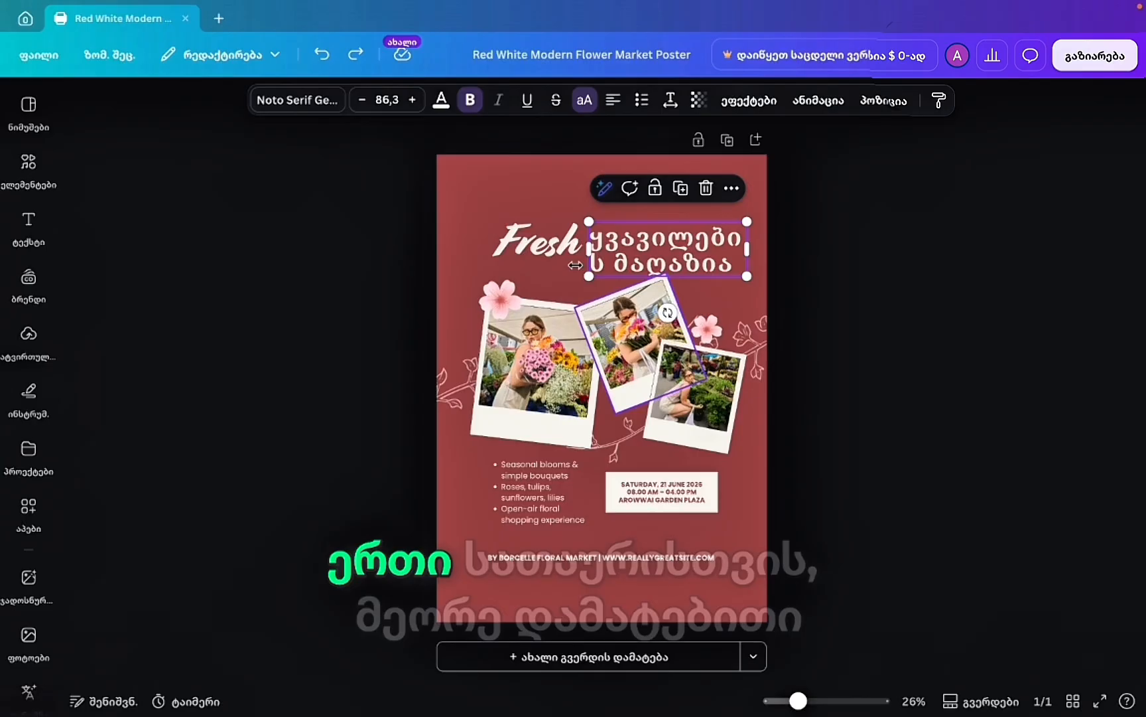
{"action": "left_click", "coordinate": [528, 244]}
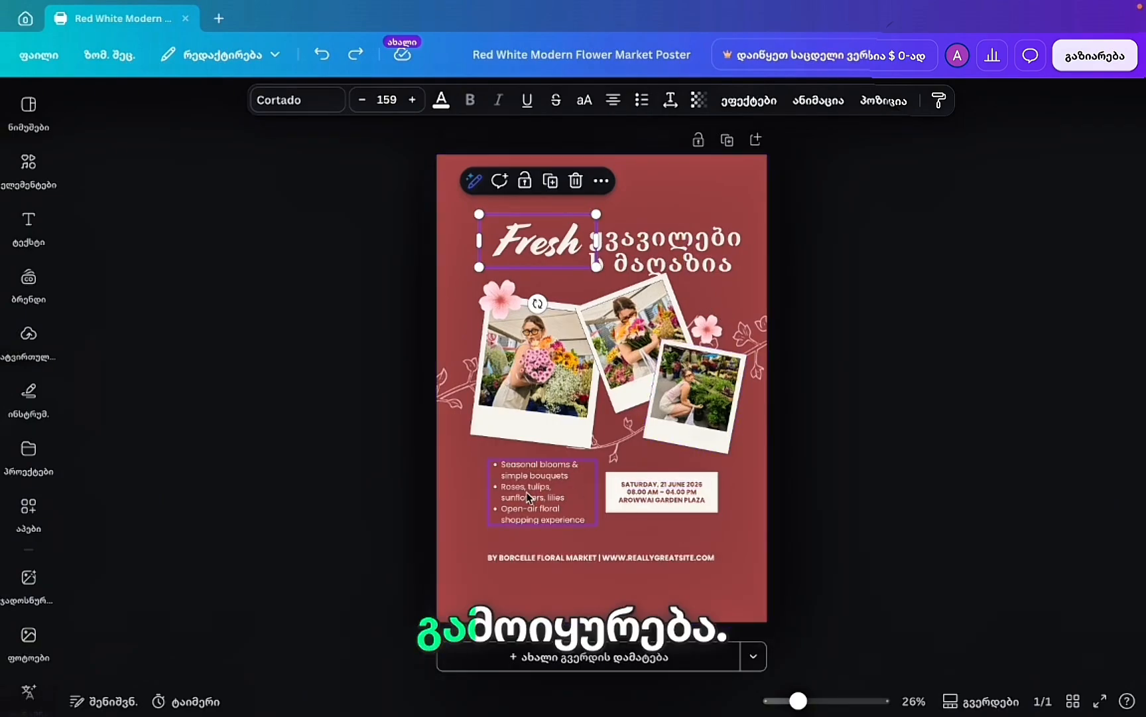
Retype the Fresh title as ცინცხალი, widen it to one line at 74.6 and nudge it up-left.
{"action": "left_click", "coordinate": [529, 498]}
{"action": "left_click", "coordinate": [542, 244]}
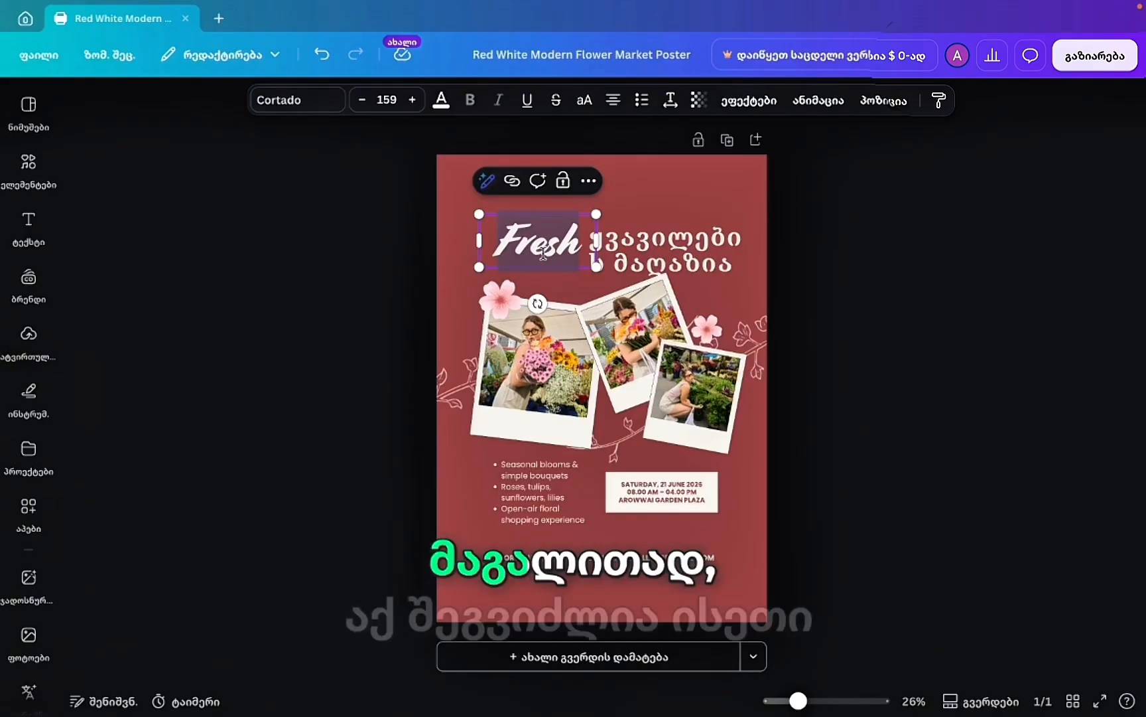
{"action": "type", "text": "ცი"}
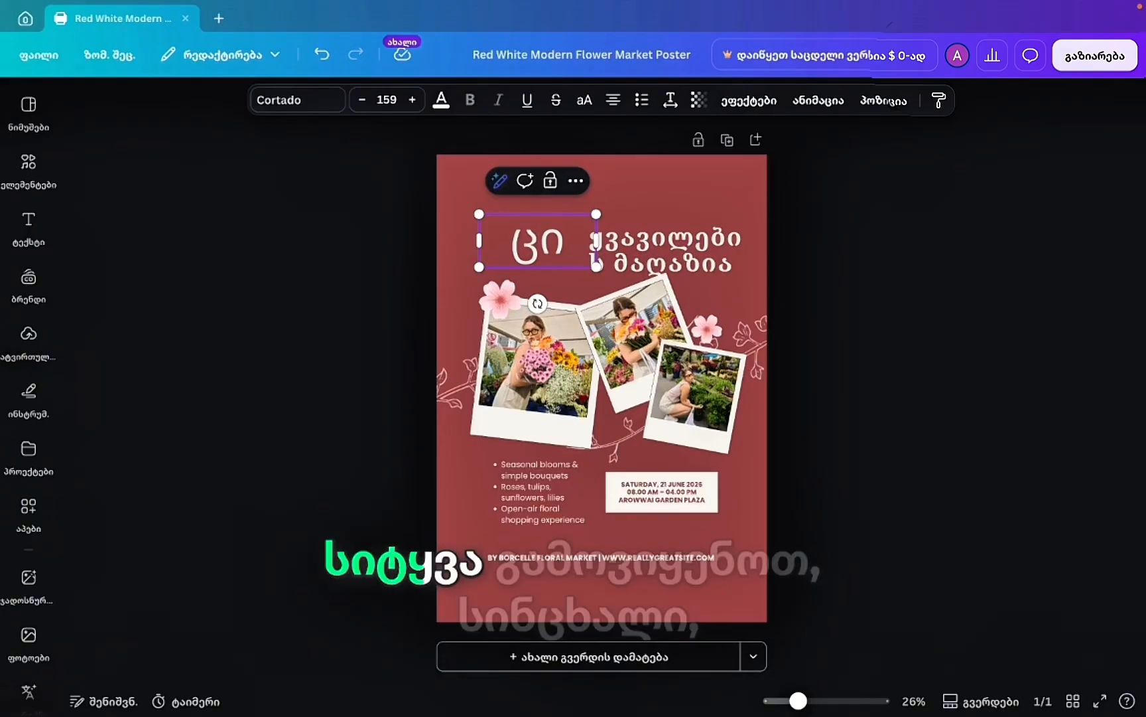
{"action": "type", "text": "ნცხალი"}
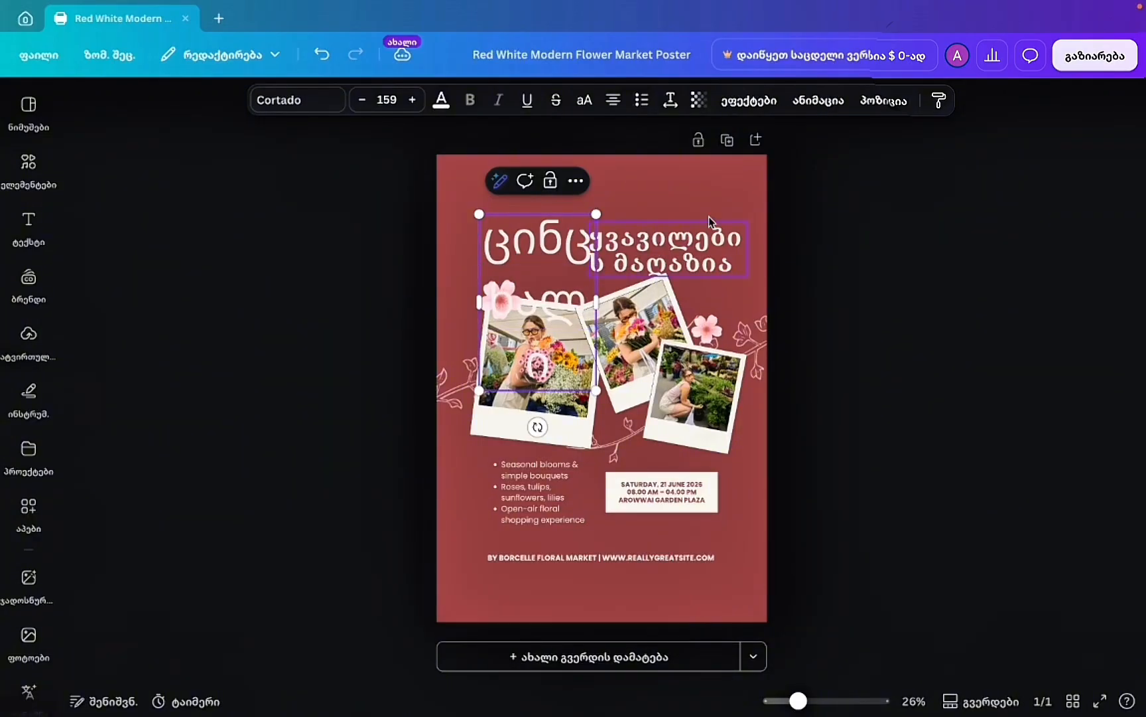
{"action": "left_click_drag", "start_coordinate": [596, 305], "coordinate": [610, 239]}
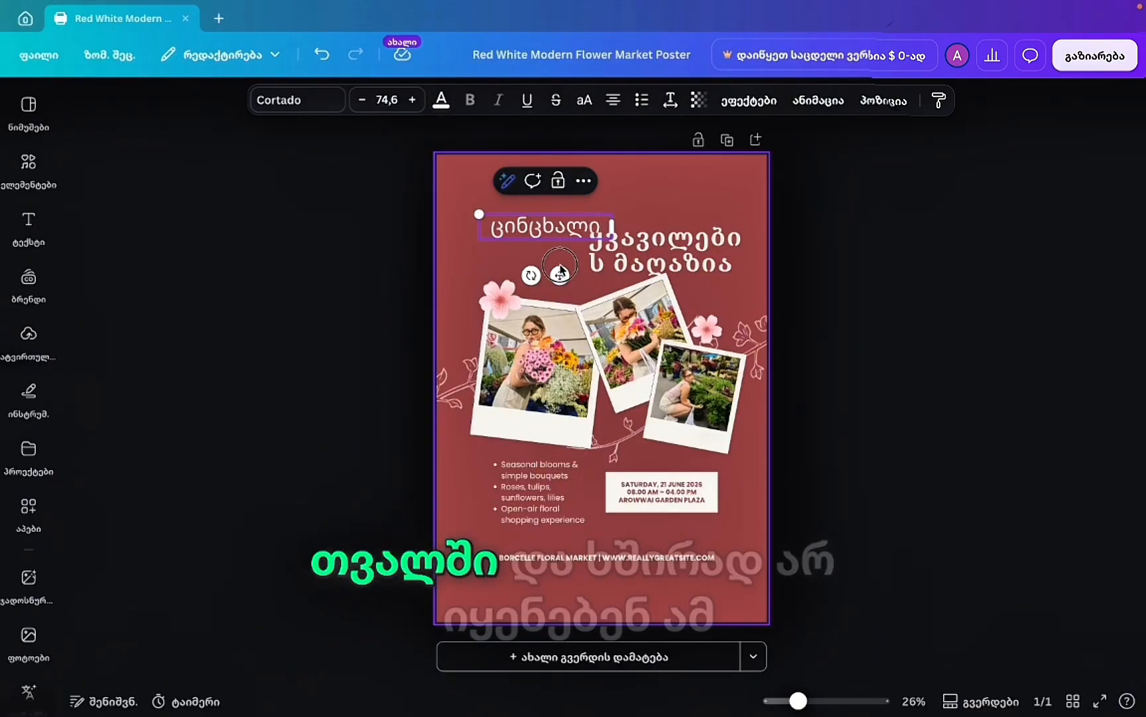
{"action": "left_click_drag", "start_coordinate": [560, 276], "coordinate": [552, 257]}
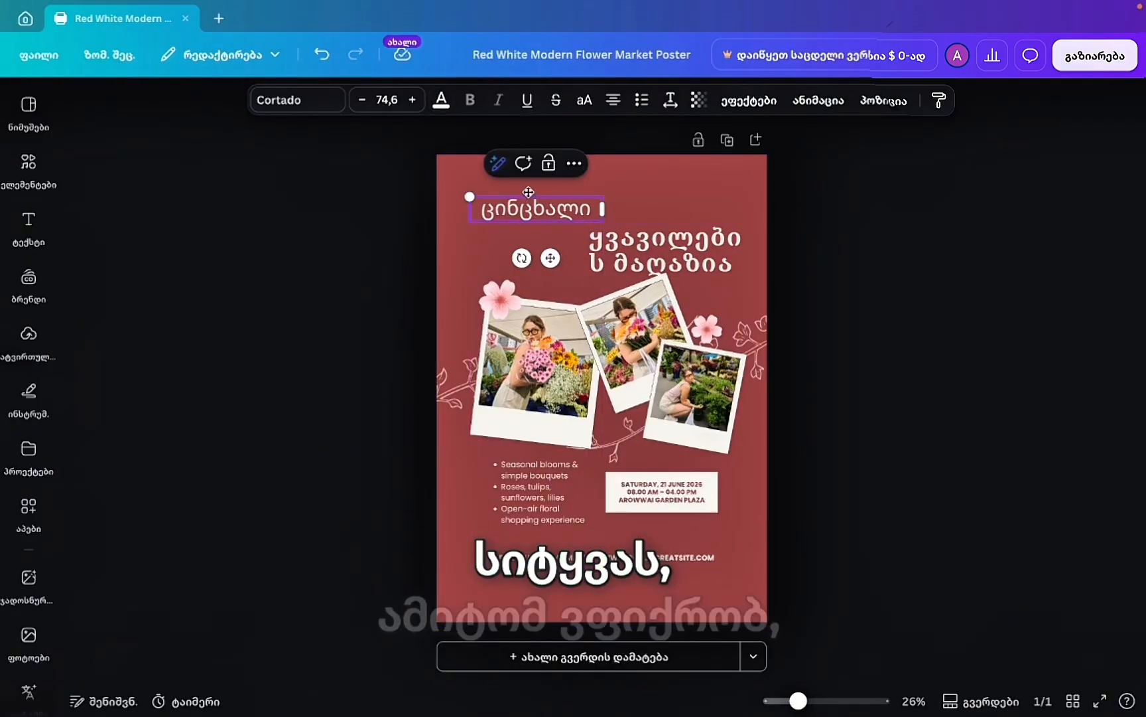
Set ცინცხალი in DejaVu Serif italic at size 105, tilted slightly and shifted right.
{"action": "left_click", "coordinate": [301, 110]}
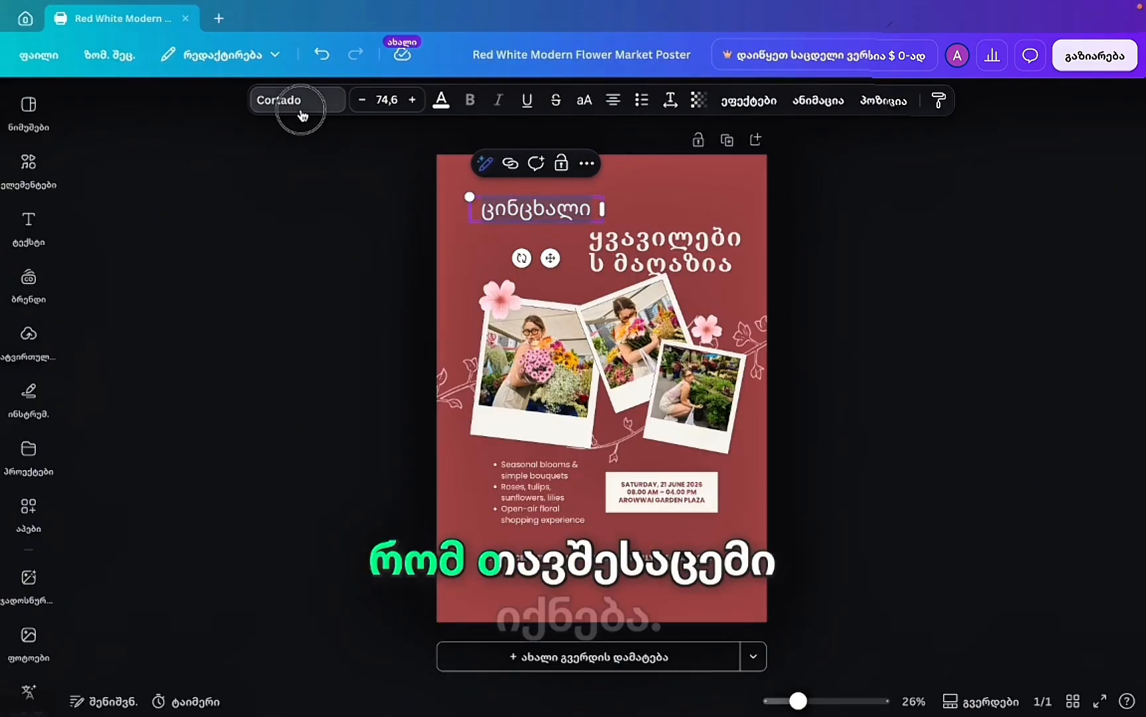
{"action": "left_click", "coordinate": [190, 425]}
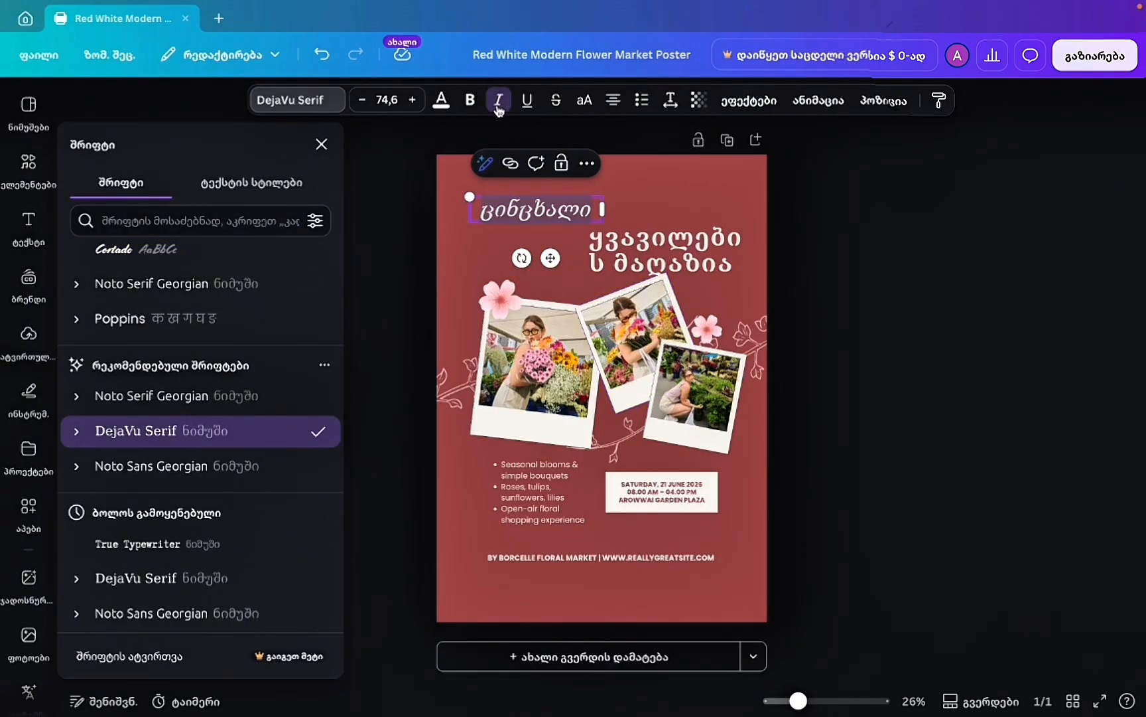
{"action": "left_click_drag", "start_coordinate": [521, 260], "coordinate": [529, 258]}
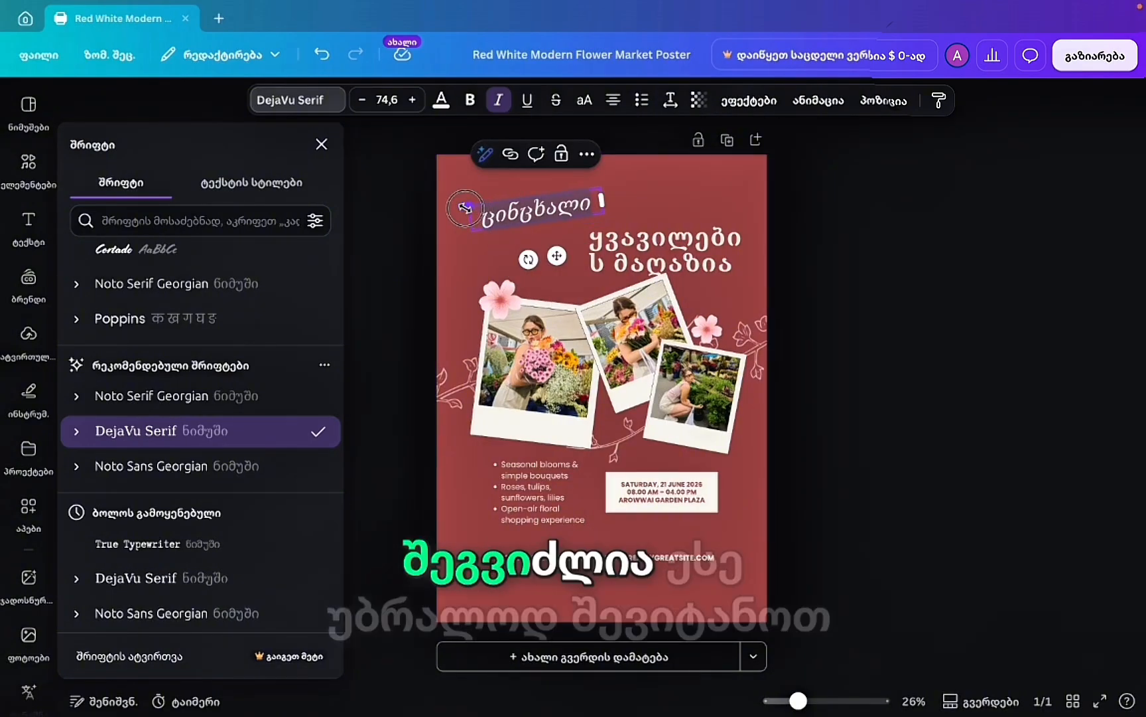
{"action": "left_click_drag", "start_coordinate": [469, 206], "coordinate": [414, 203]}
{"action": "left_click_drag", "start_coordinate": [532, 259], "coordinate": [576, 267]}
{"action": "left_click", "coordinate": [944, 283]}
{"action": "left_click", "coordinate": [943, 286]}
{"action": "left_click", "coordinate": [548, 218]}
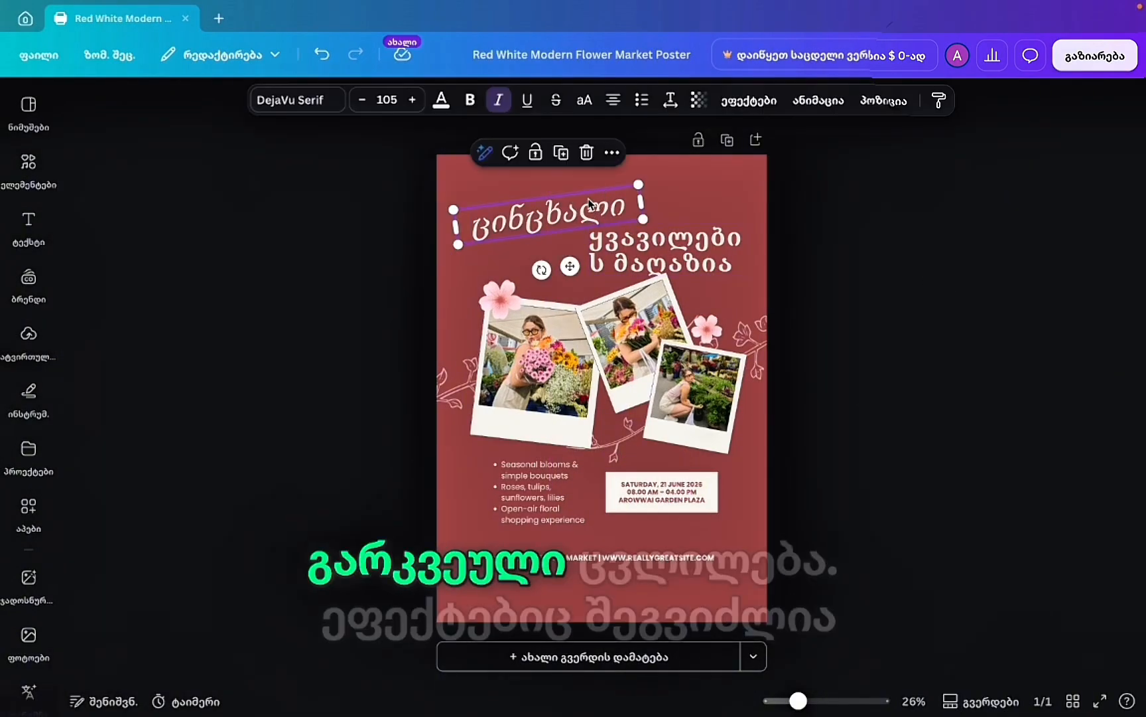
Apply a cream Echo effect (direction -52, spread 13) to the ცინცხალი title.
{"action": "left_click", "coordinate": [749, 101]}
{"action": "left_click", "coordinate": [110, 209]}
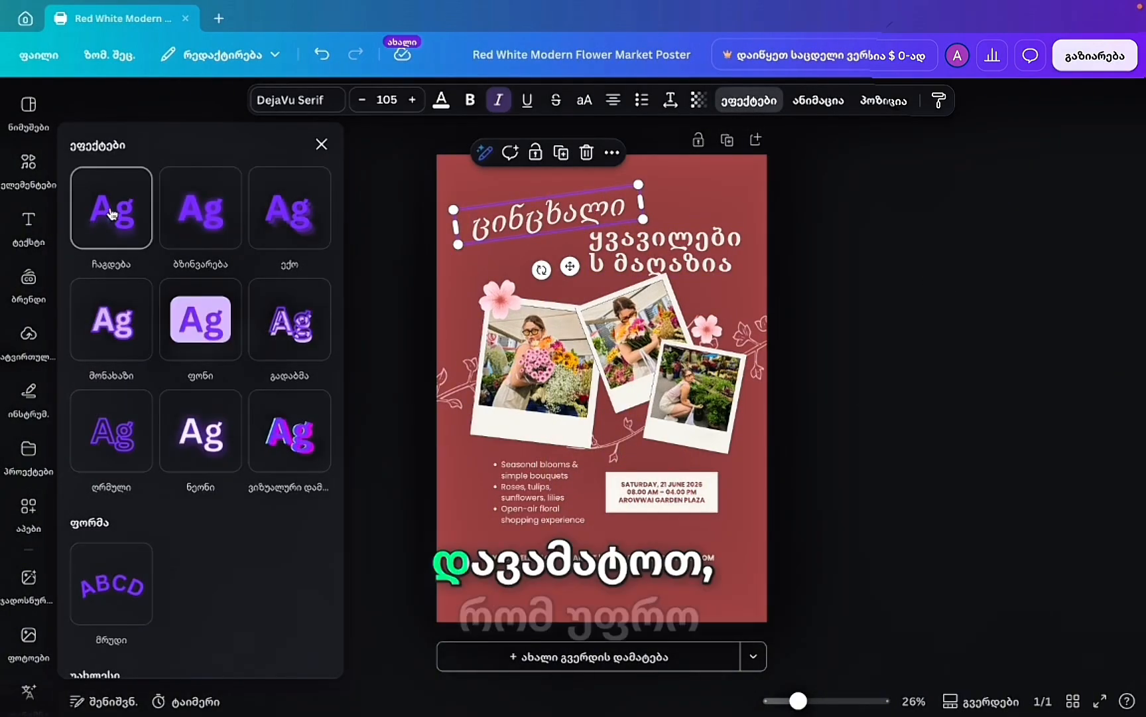
{"action": "left_click", "coordinate": [189, 227]}
{"action": "left_click", "coordinate": [282, 229]}
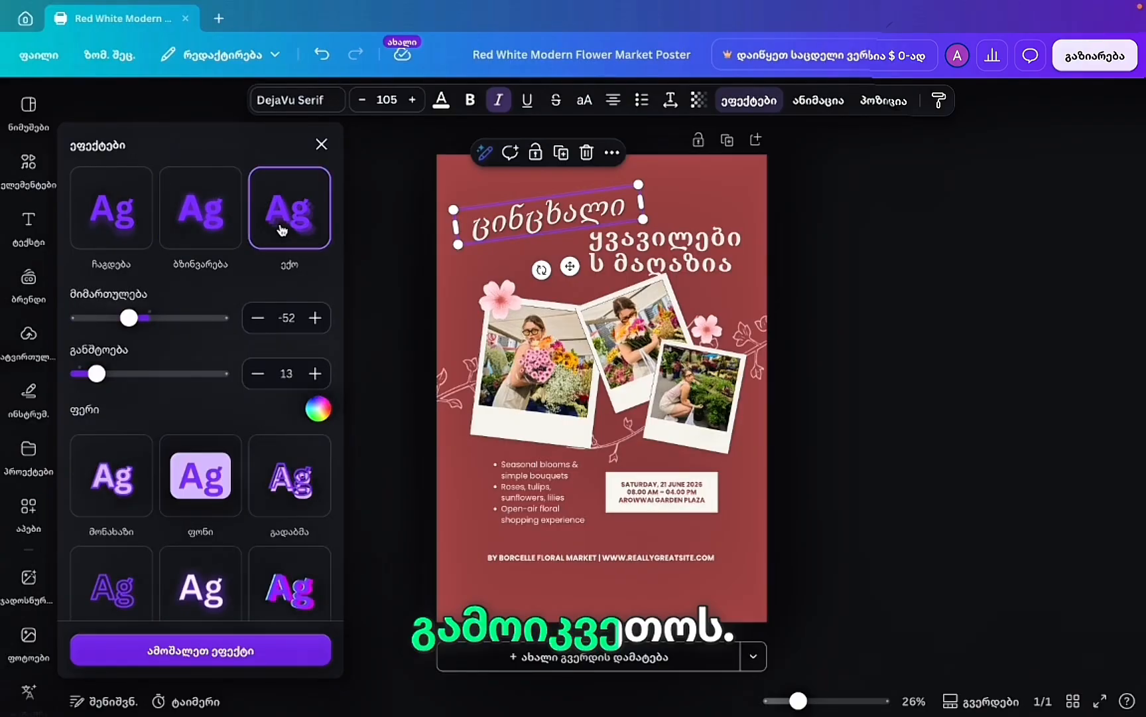
{"action": "left_click", "coordinate": [318, 408]}
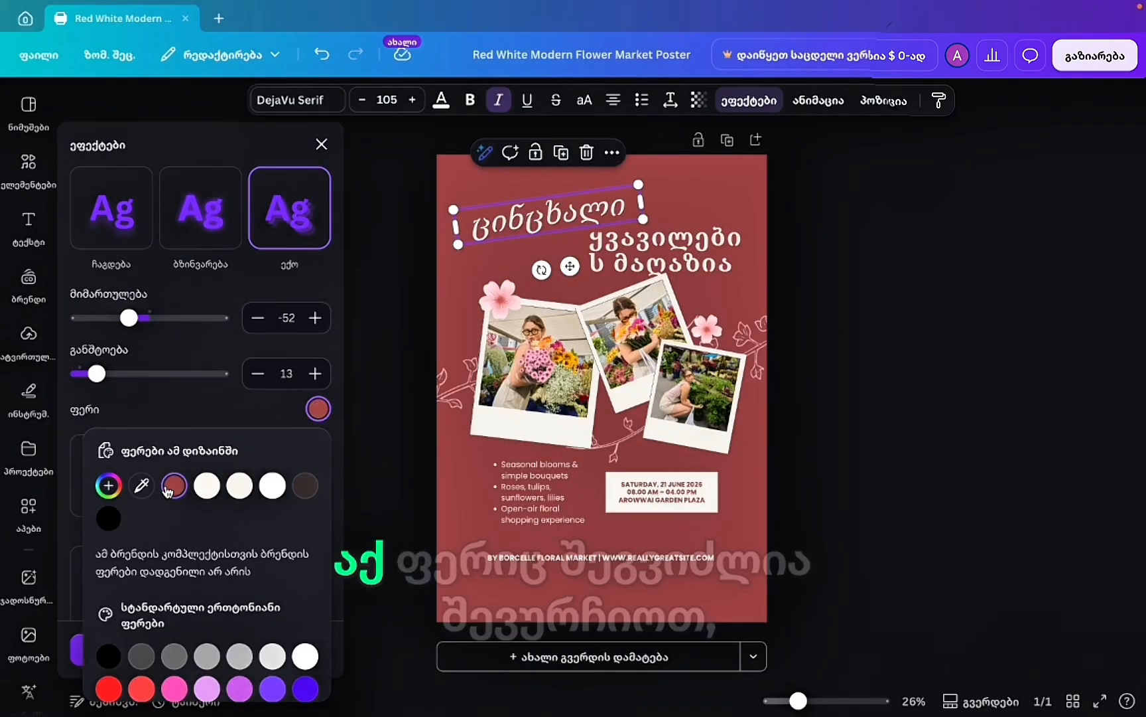
{"action": "left_click", "coordinate": [206, 486]}
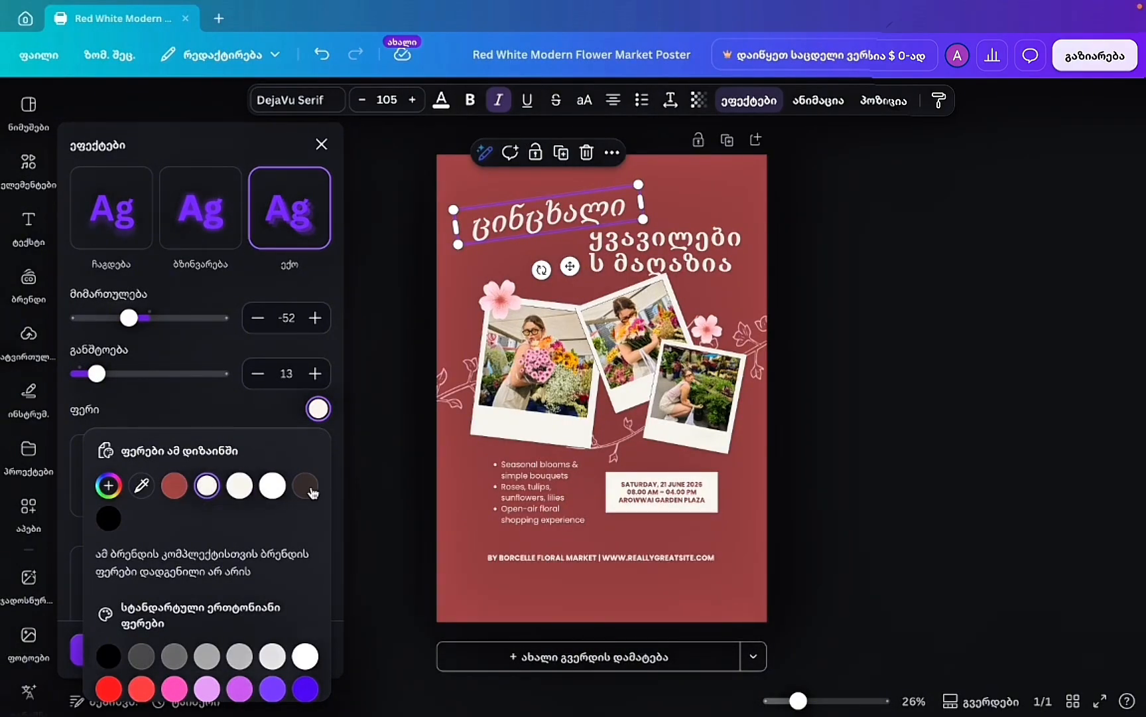
{"action": "left_click", "coordinate": [903, 353]}
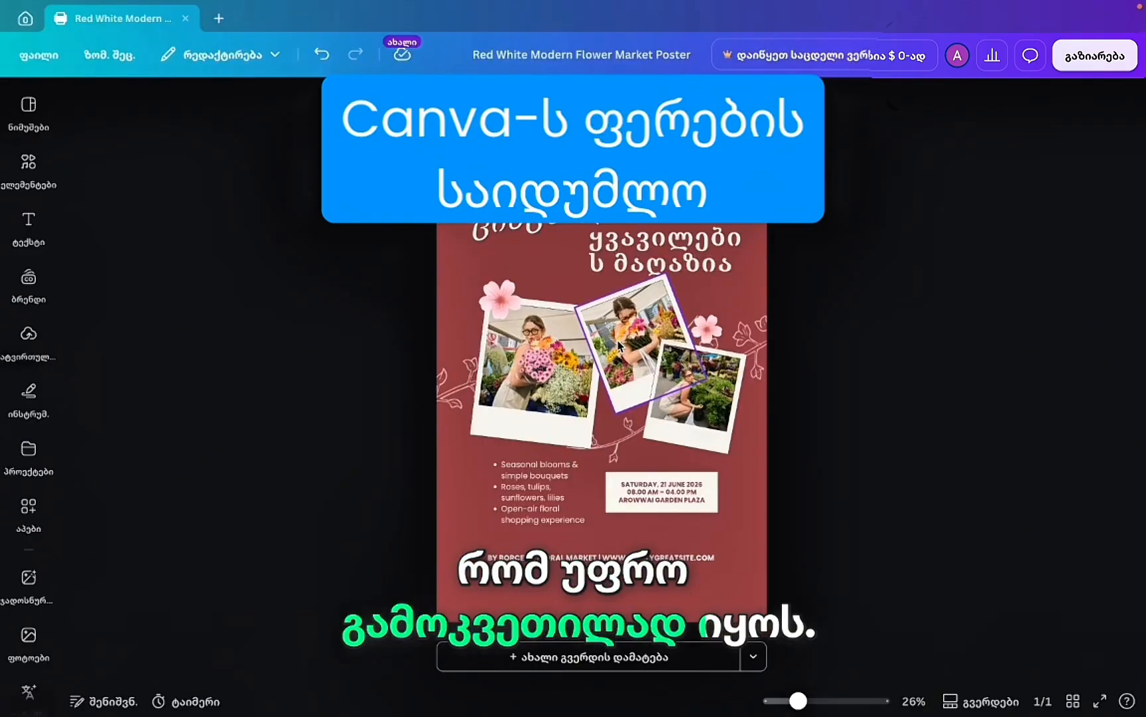
{"action": "left_click", "coordinate": [541, 225]}
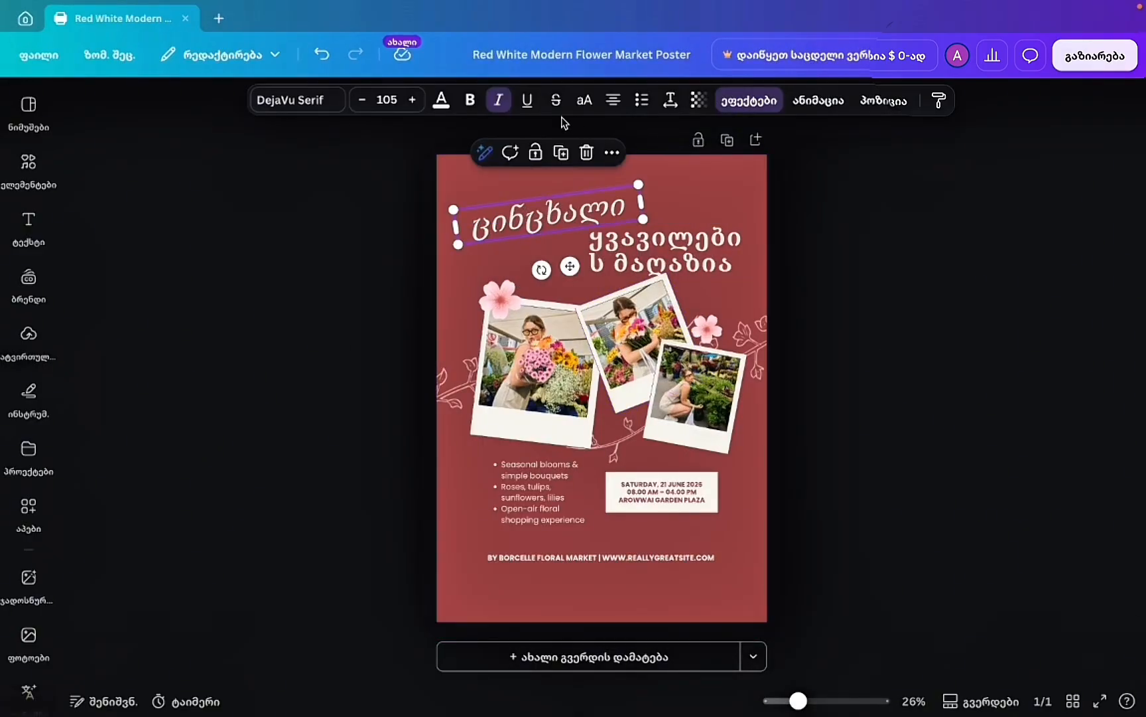
Colour ცინცხალი with pink sampled from the flower graphic.
{"action": "left_click", "coordinate": [442, 101]}
{"action": "left_click", "coordinate": [124, 262]}
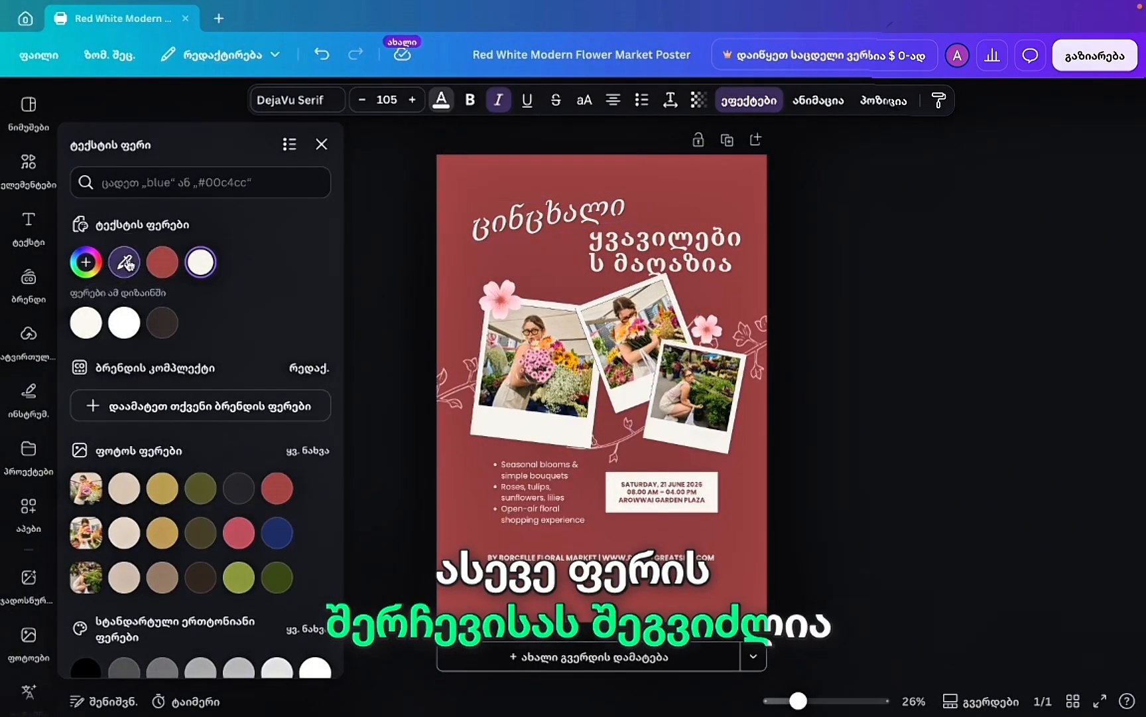
{"action": "left_click", "coordinate": [511, 300]}
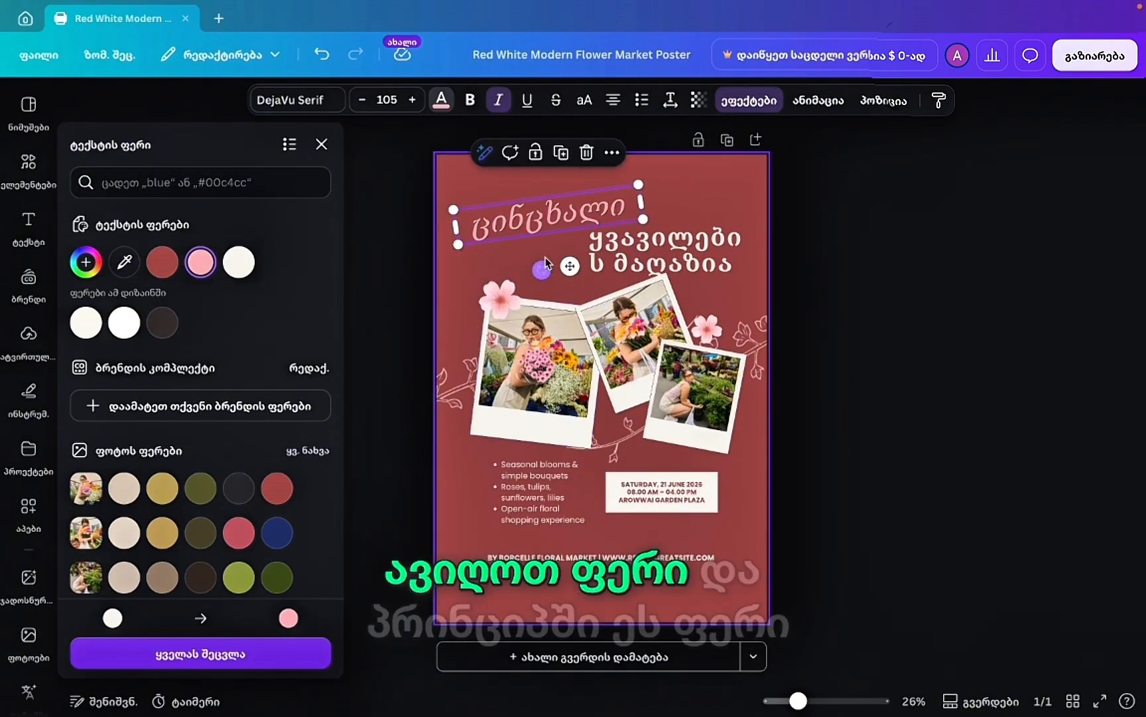
Widen the shop-name heading to wrap as ყვავილების / მაღაზია, then reapply the flower pink to ცინცხალი.
{"action": "left_click", "coordinate": [664, 251]}
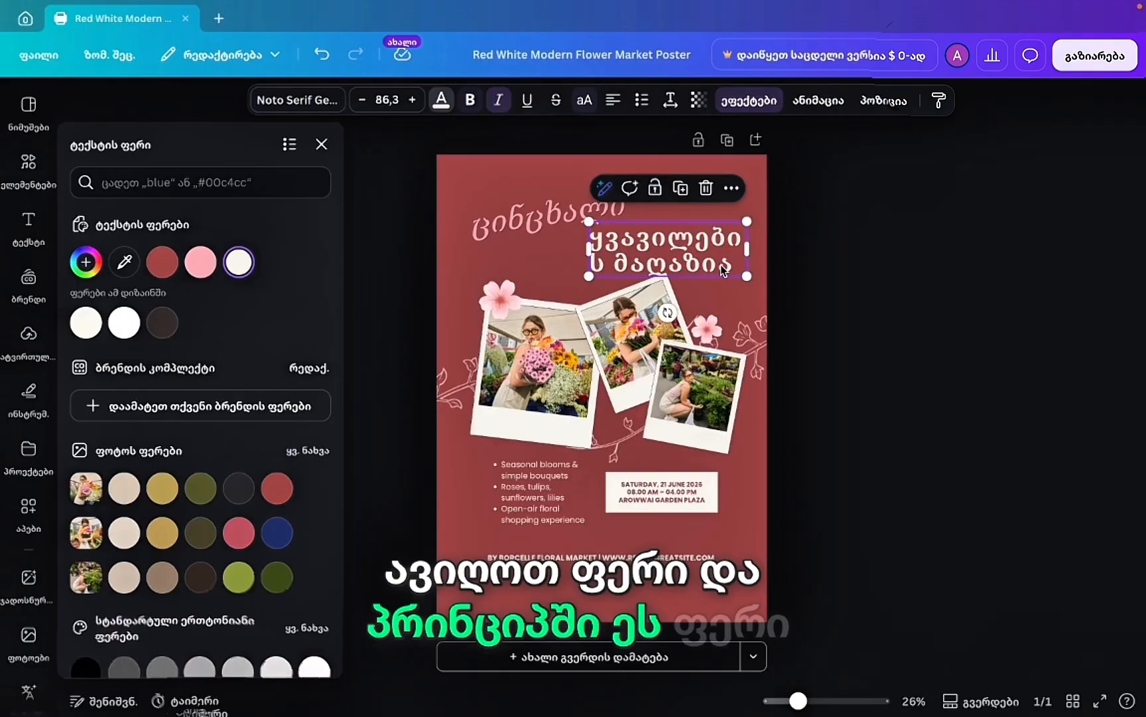
{"action": "left_click_drag", "start_coordinate": [747, 251], "coordinate": [762, 250]}
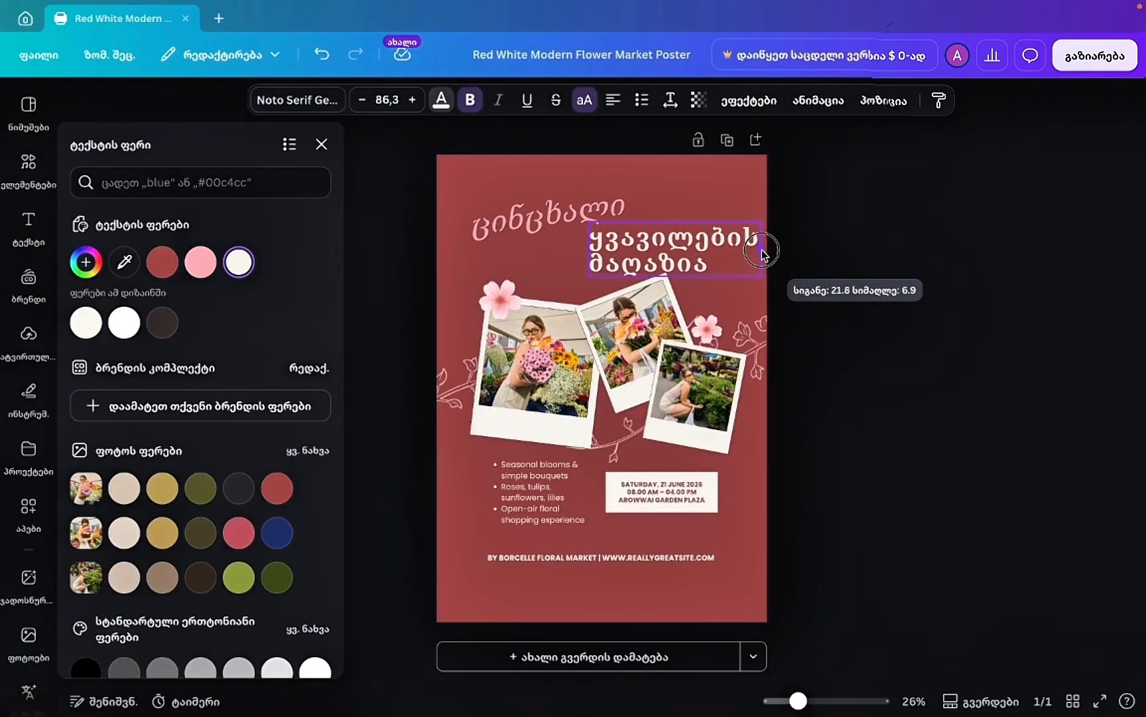
{"action": "left_click", "coordinate": [520, 221]}
{"action": "left_click", "coordinate": [441, 101]}
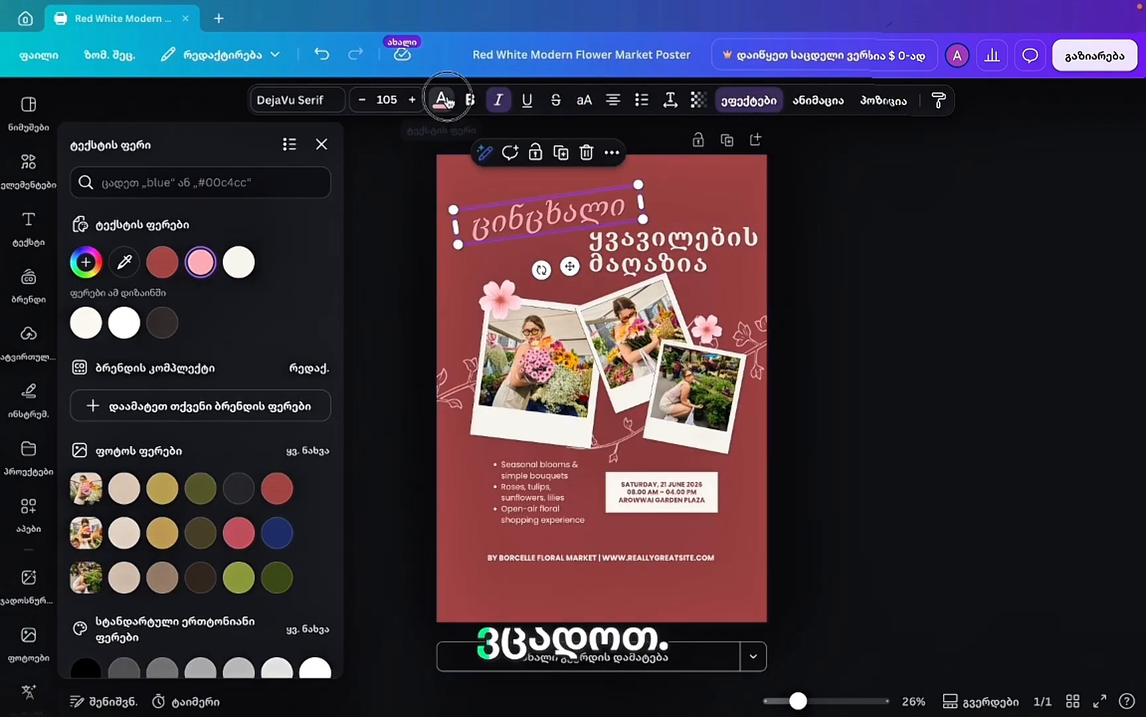
{"action": "left_click", "coordinate": [440, 100]}
{"action": "left_click", "coordinate": [125, 262]}
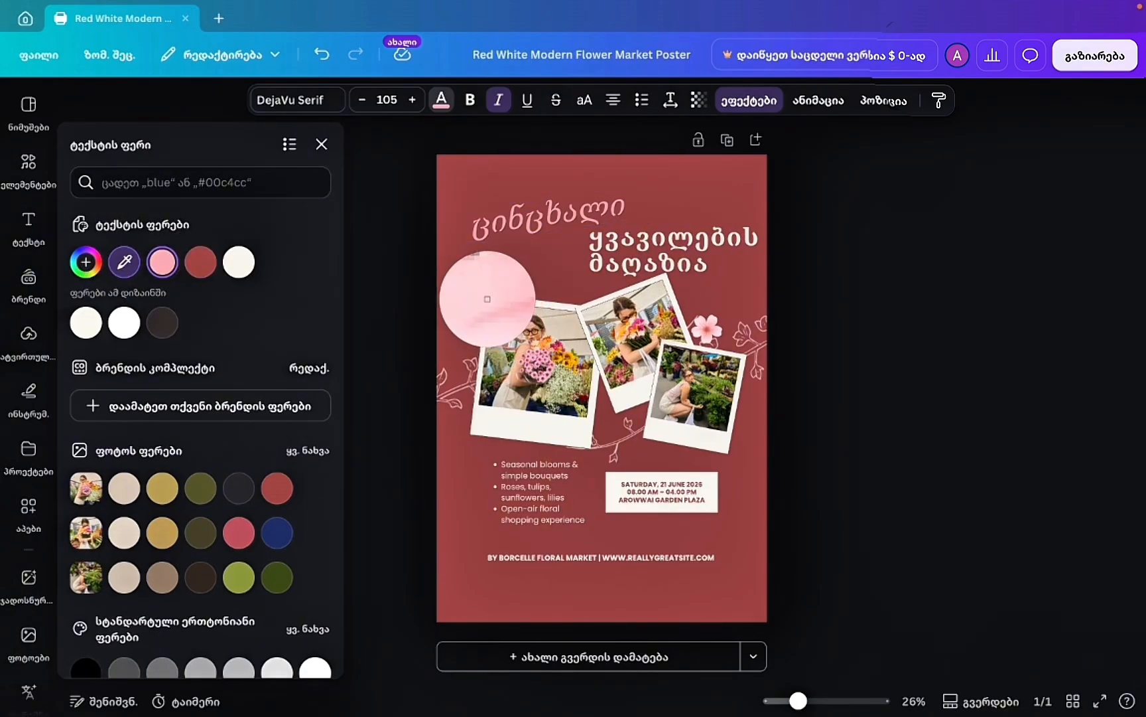
{"action": "left_click", "coordinate": [487, 299]}
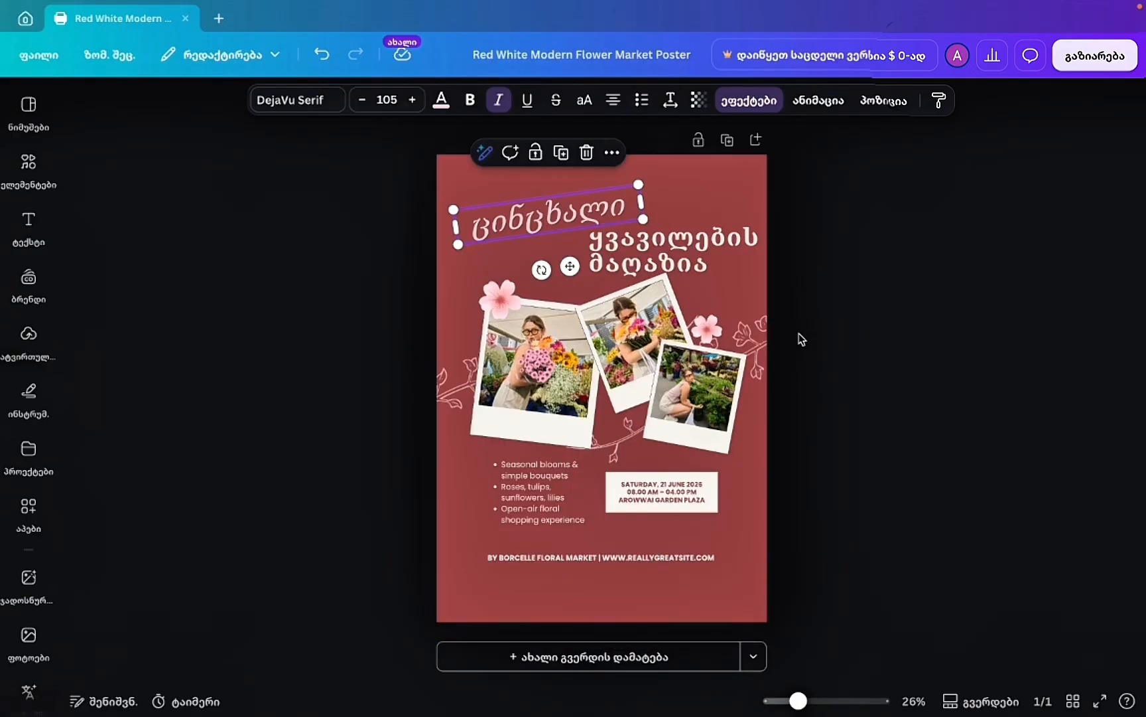
Browse Uploads and the stock Photos library for the left polaroid, then dismiss them without adding anything.
{"action": "left_click", "coordinate": [542, 359]}
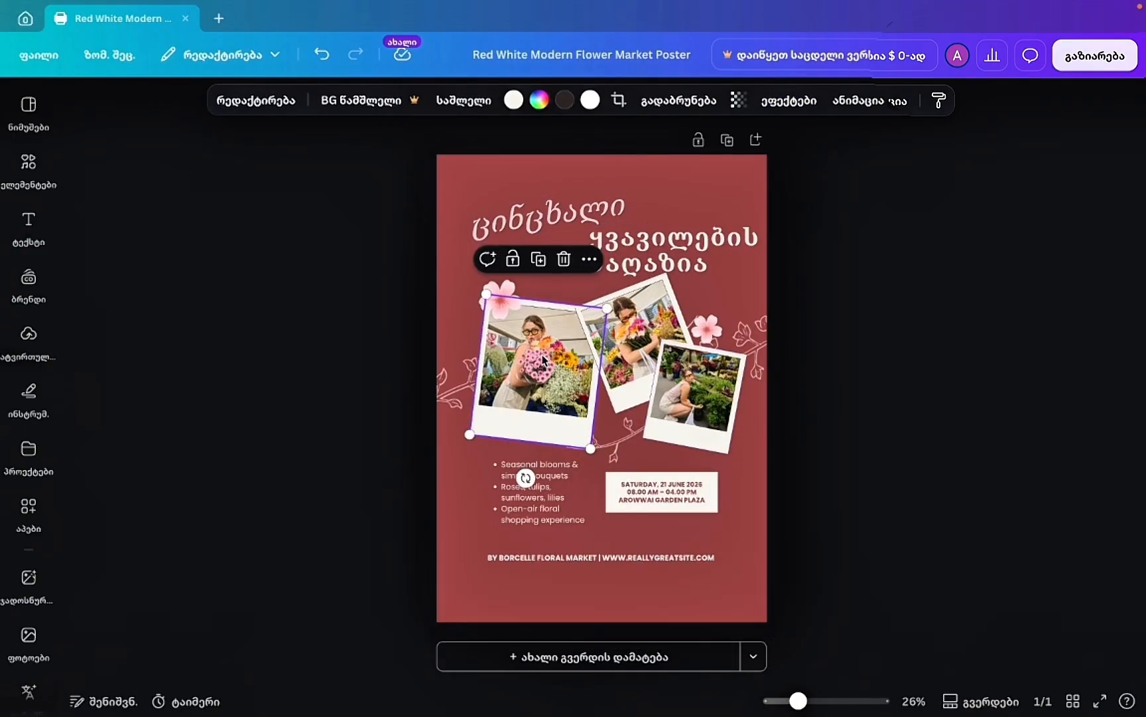
{"action": "left_click", "coordinate": [29, 335]}
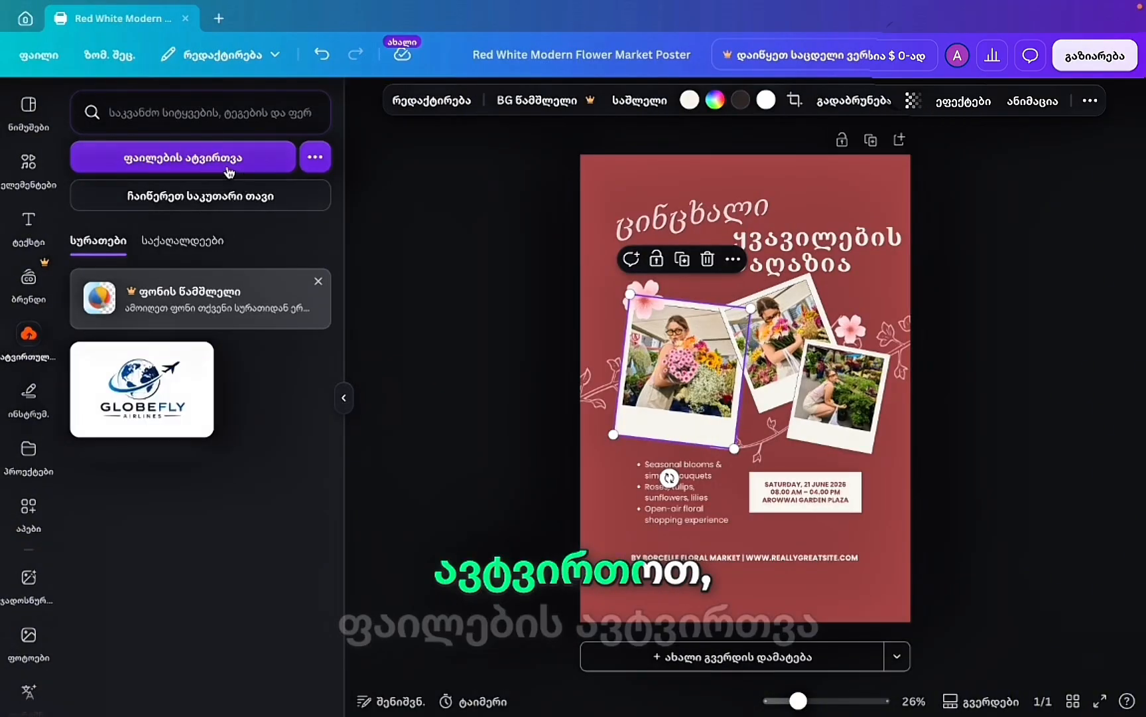
{"action": "left_click", "coordinate": [193, 168]}
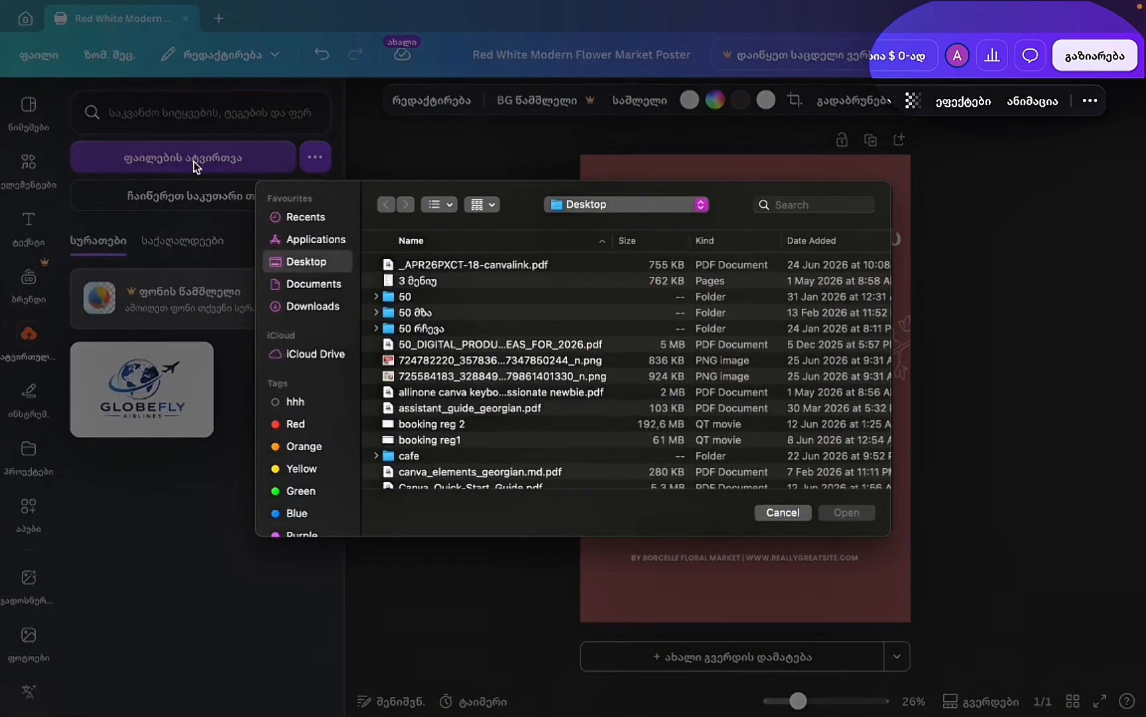
{"action": "left_click", "coordinate": [780, 513]}
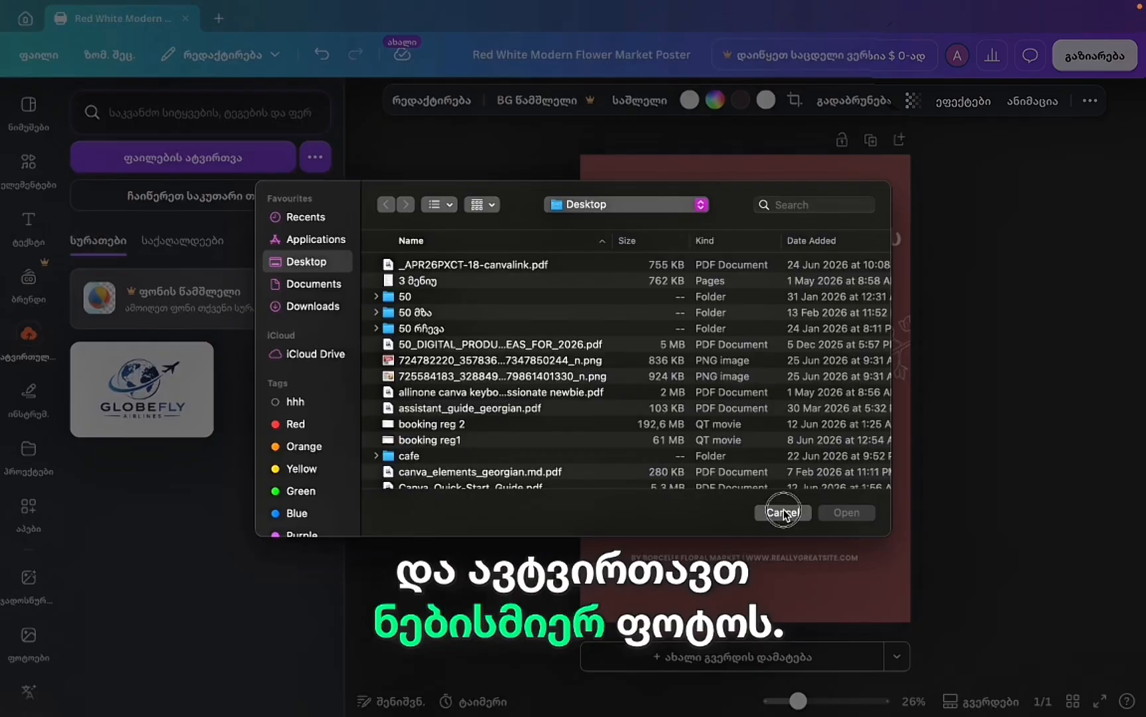
{"action": "left_click", "coordinate": [29, 635]}
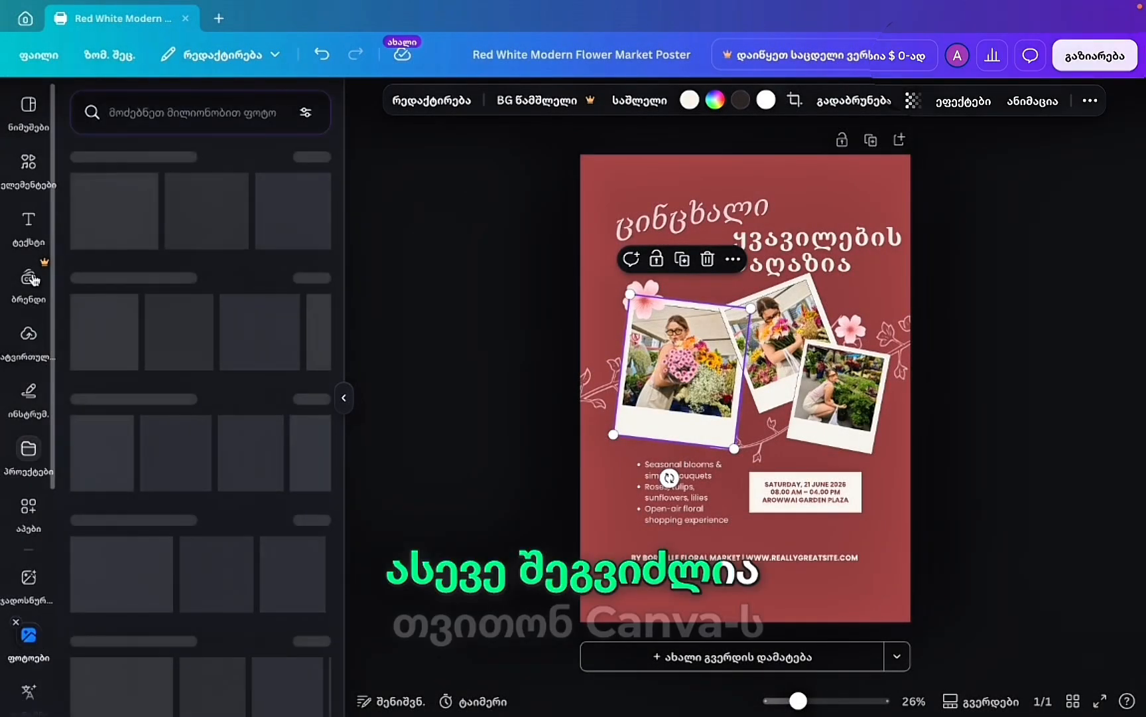
{"action": "left_click", "coordinate": [208, 121]}
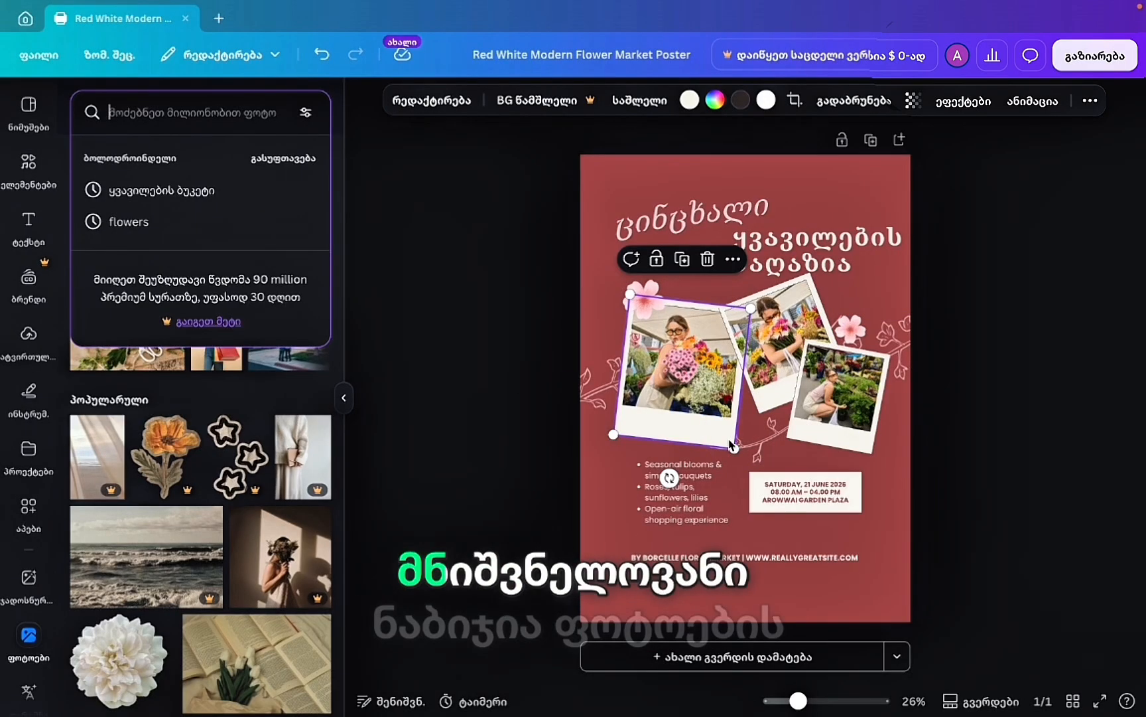
{"action": "left_click", "coordinate": [701, 483]}
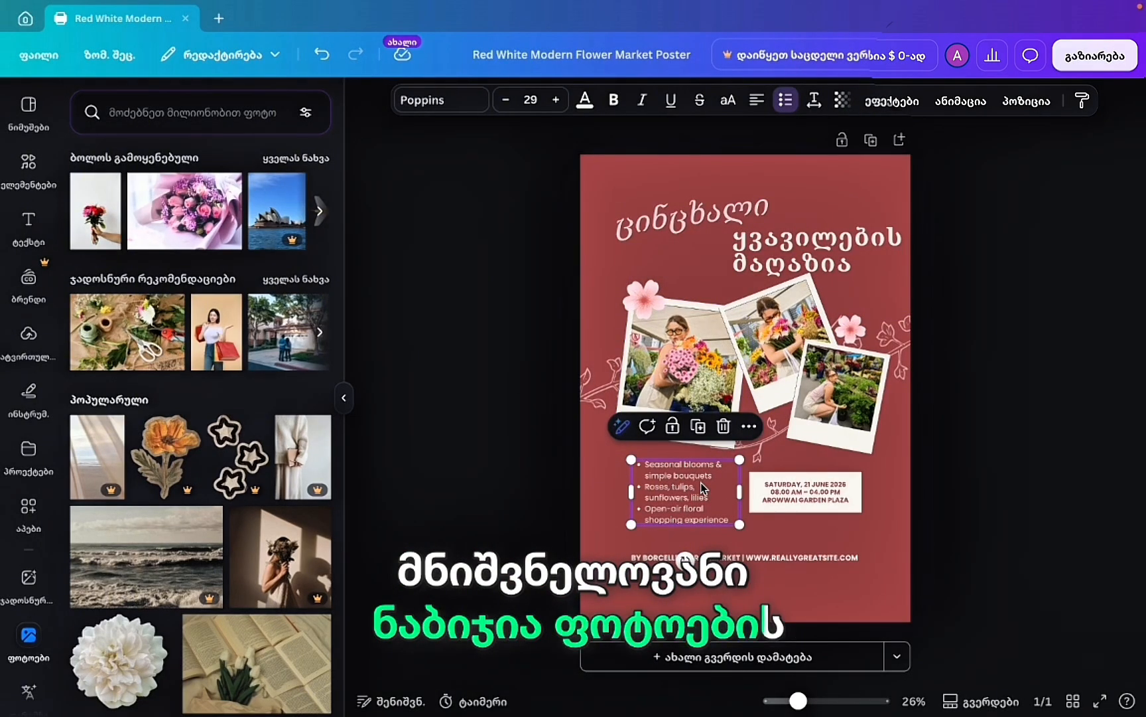
Select the date box, the footer line and the bulleted offerings list in turn.
{"action": "left_click", "coordinate": [815, 494]}
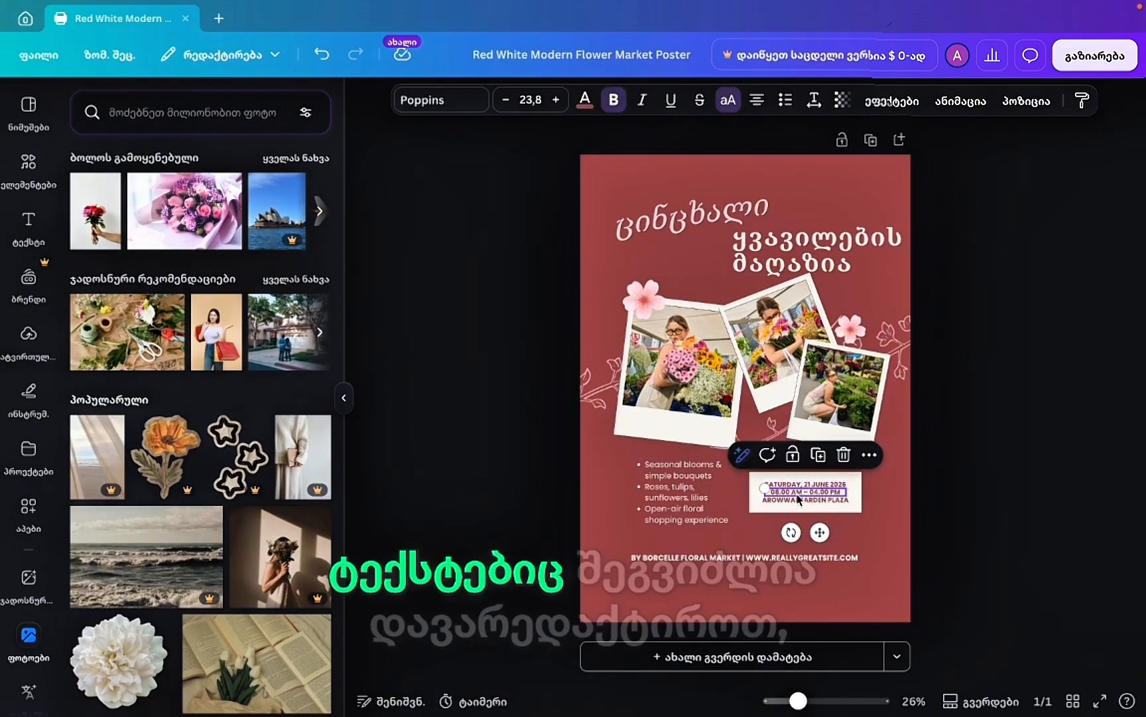
{"action": "left_click", "coordinate": [770, 557]}
{"action": "left_click", "coordinate": [683, 491]}
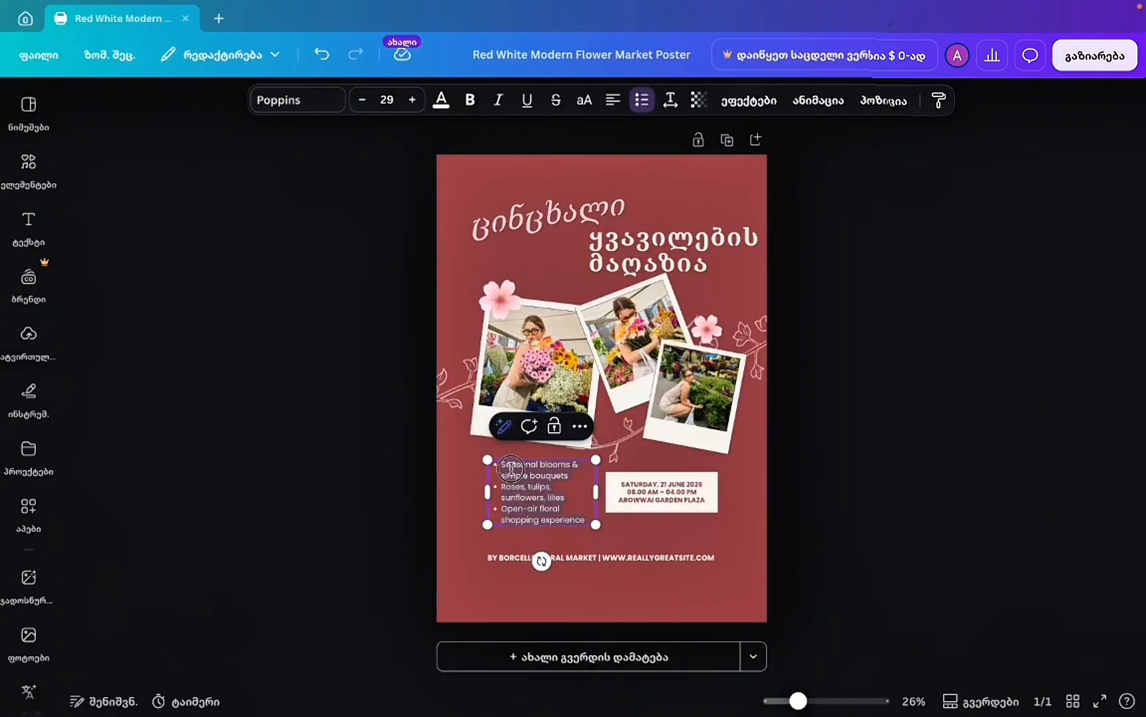
Try retyping the bullet list in Georgian, then undo back to the original English list.
{"action": "double_click", "coordinate": [510, 468]}
{"action": "key", "text": "ctrl+a"}
{"action": "type", "text": "se"}
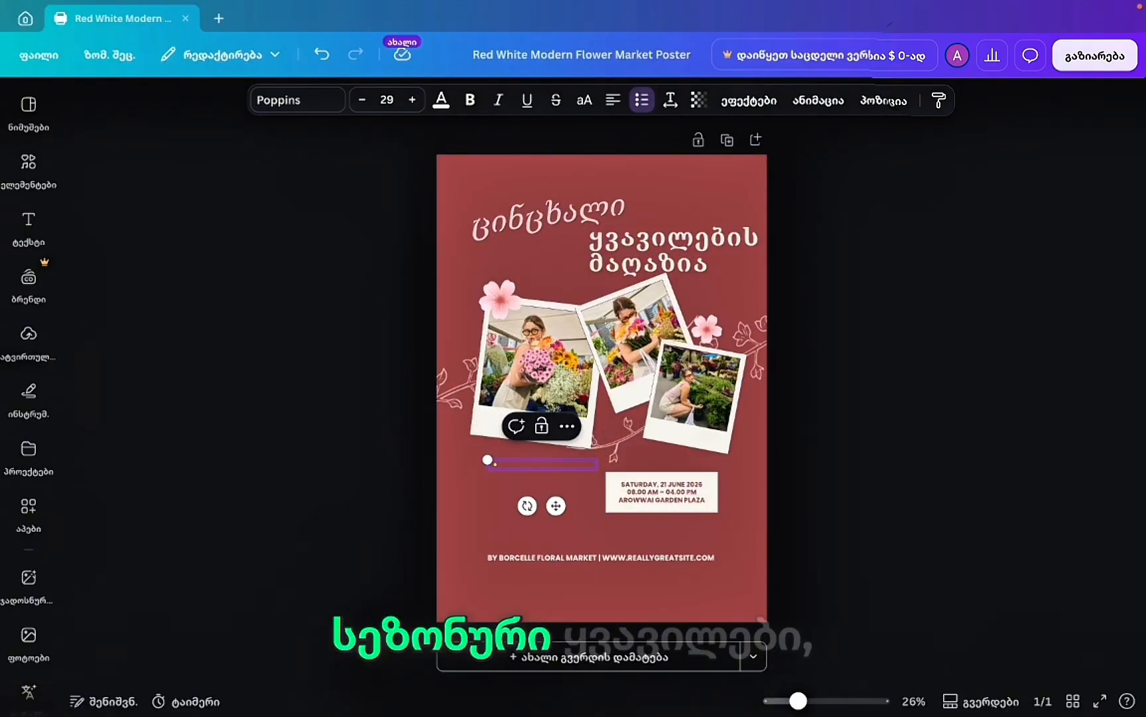
{"action": "type", "text": "სეზო"}
{"action": "key", "text": "BackSpace"}
{"action": "key", "text": "BackSpace"}
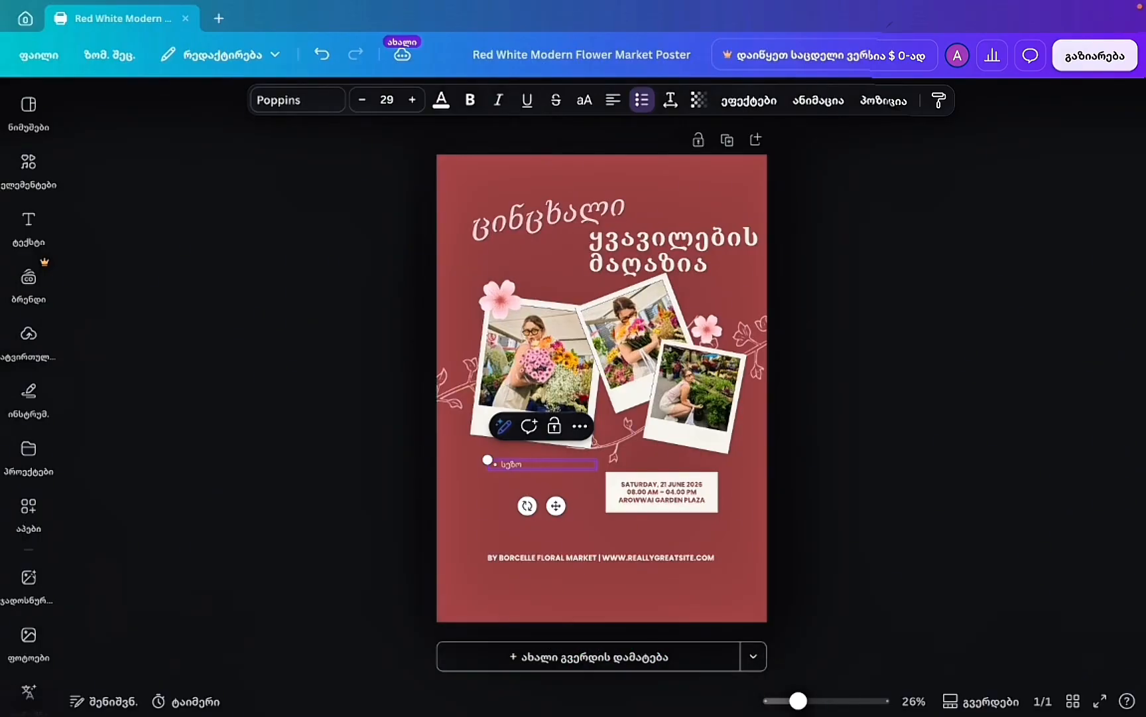
{"action": "type", "text": "ნური ბუკეტები"}
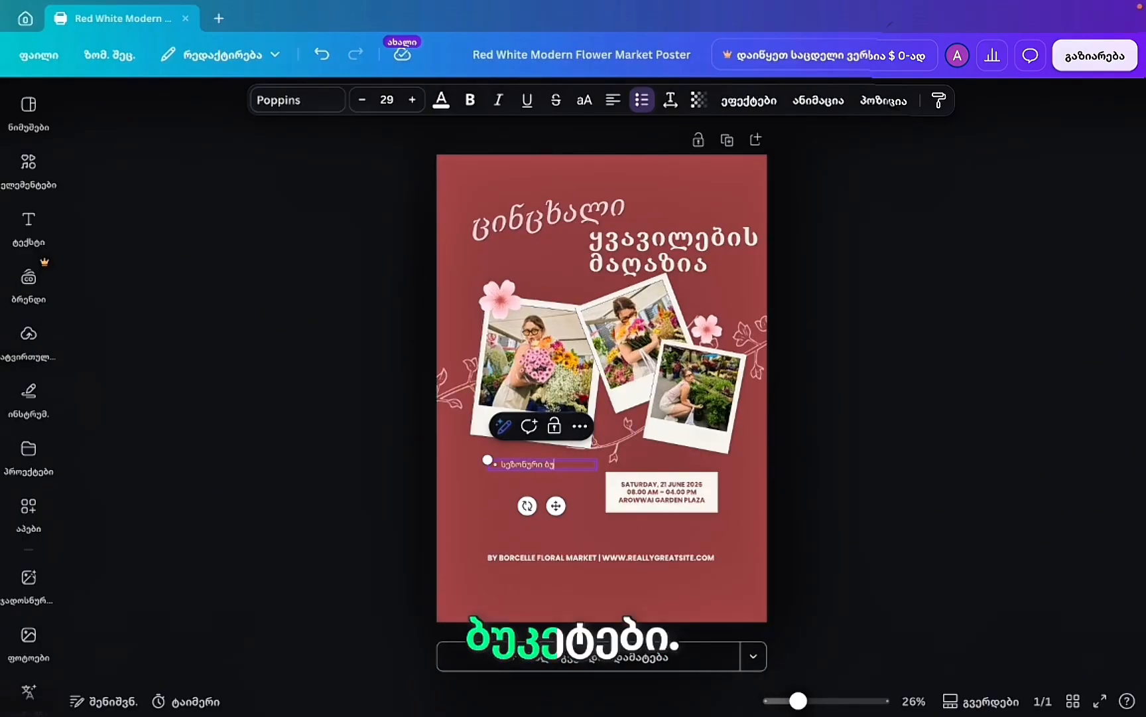
{"action": "left_click", "coordinate": [323, 54]}
{"action": "left_click", "coordinate": [322, 54]}
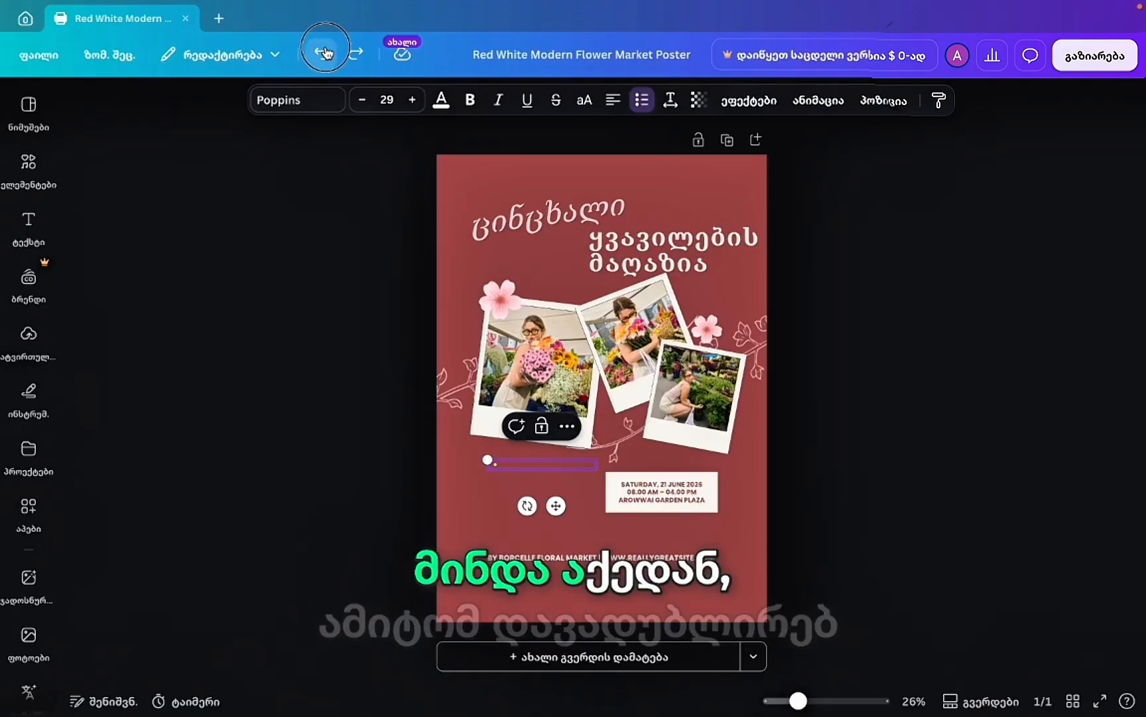
{"action": "left_click", "coordinate": [323, 54]}
Duplicate the offerings list, move the copy up under the title and start entering Georgian text.
{"action": "left_click", "coordinate": [546, 578]}
{"action": "left_click", "coordinate": [549, 500]}
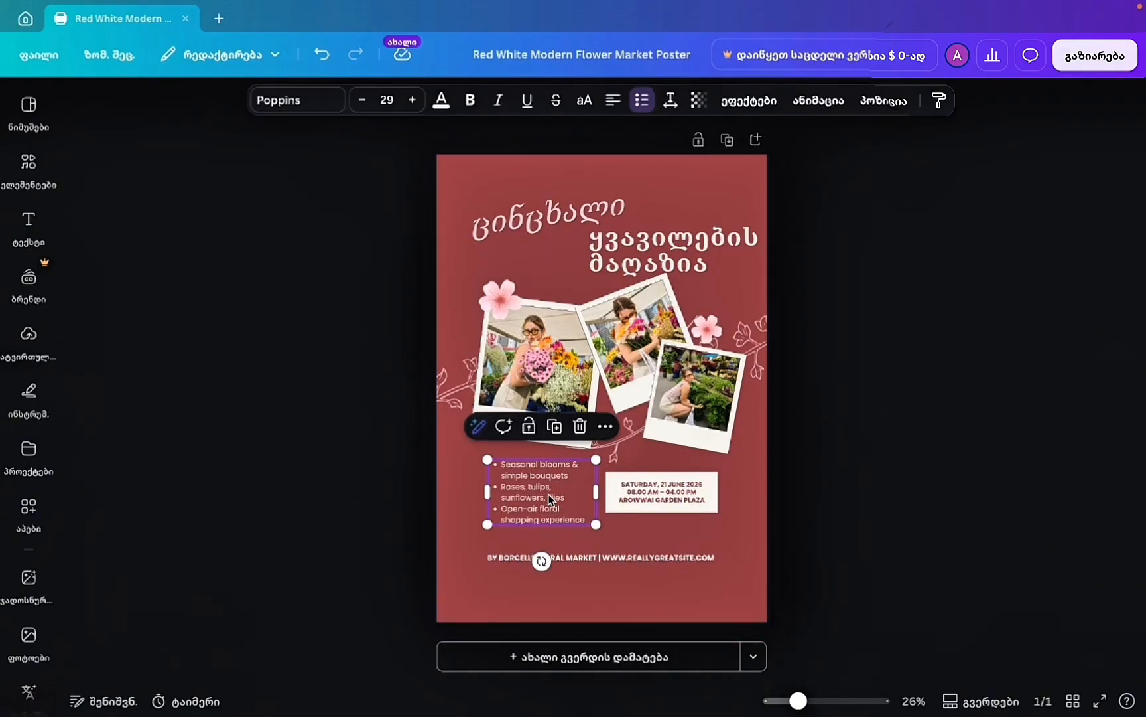
{"action": "left_click", "coordinate": [556, 426]}
{"action": "left_click_drag", "start_coordinate": [670, 531], "coordinate": [555, 278]}
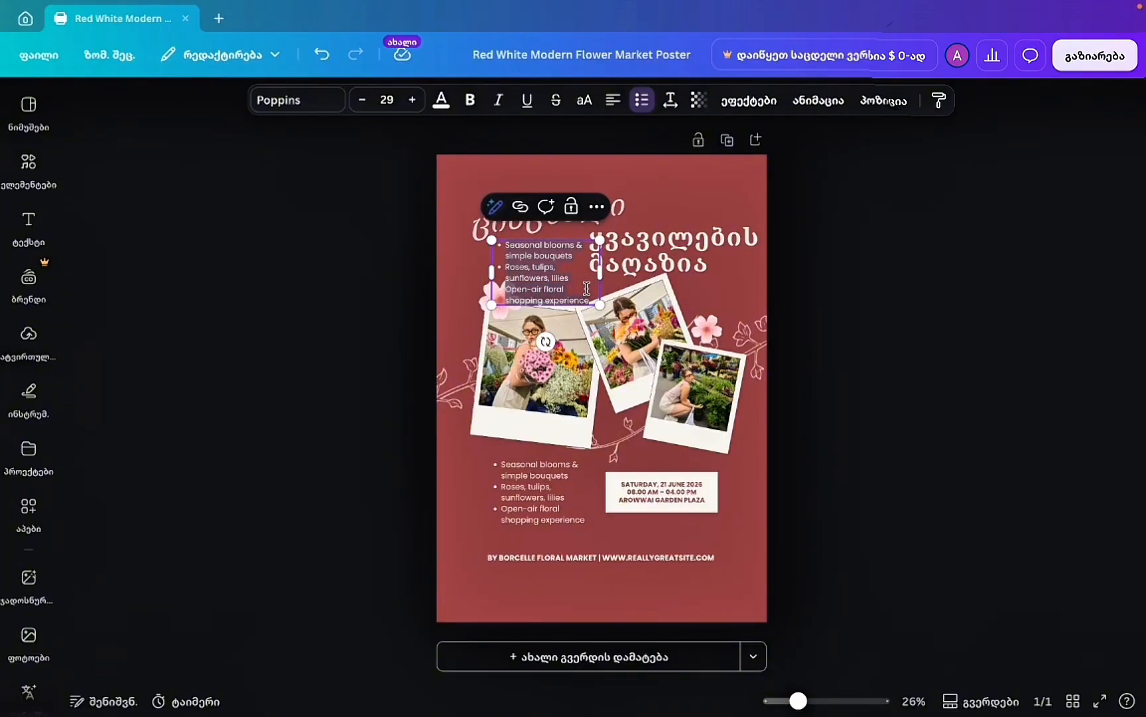
{"action": "key", "text": "BackSpace"}
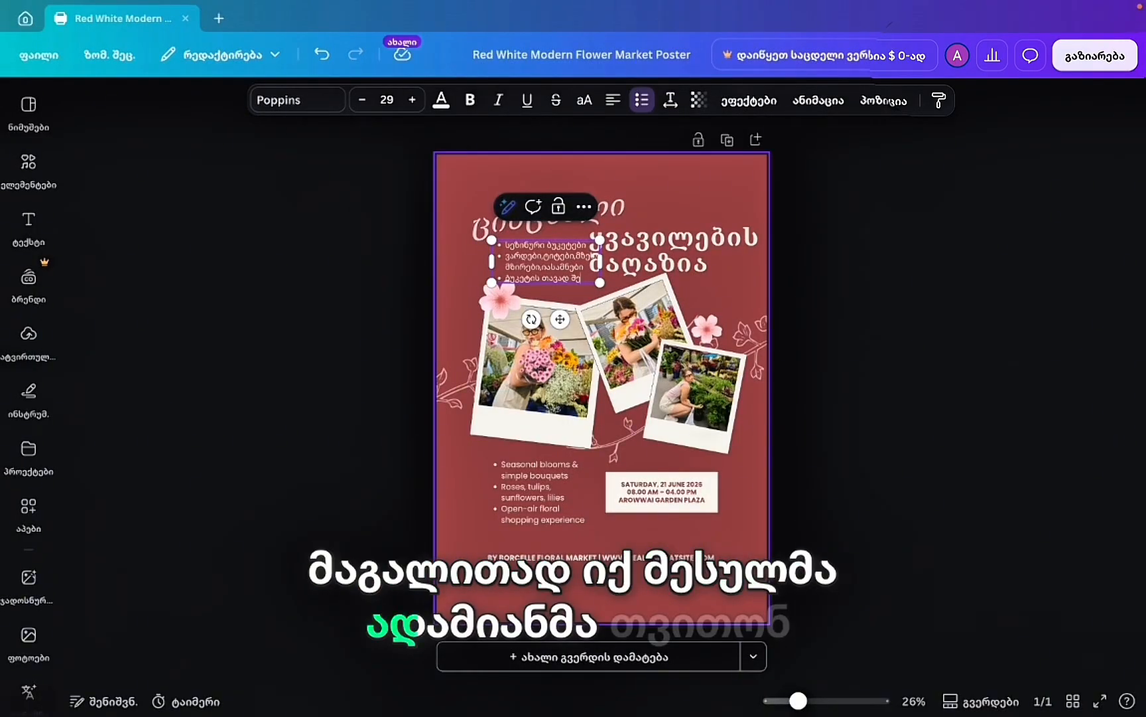
{"action": "type", "text": "ირს"}
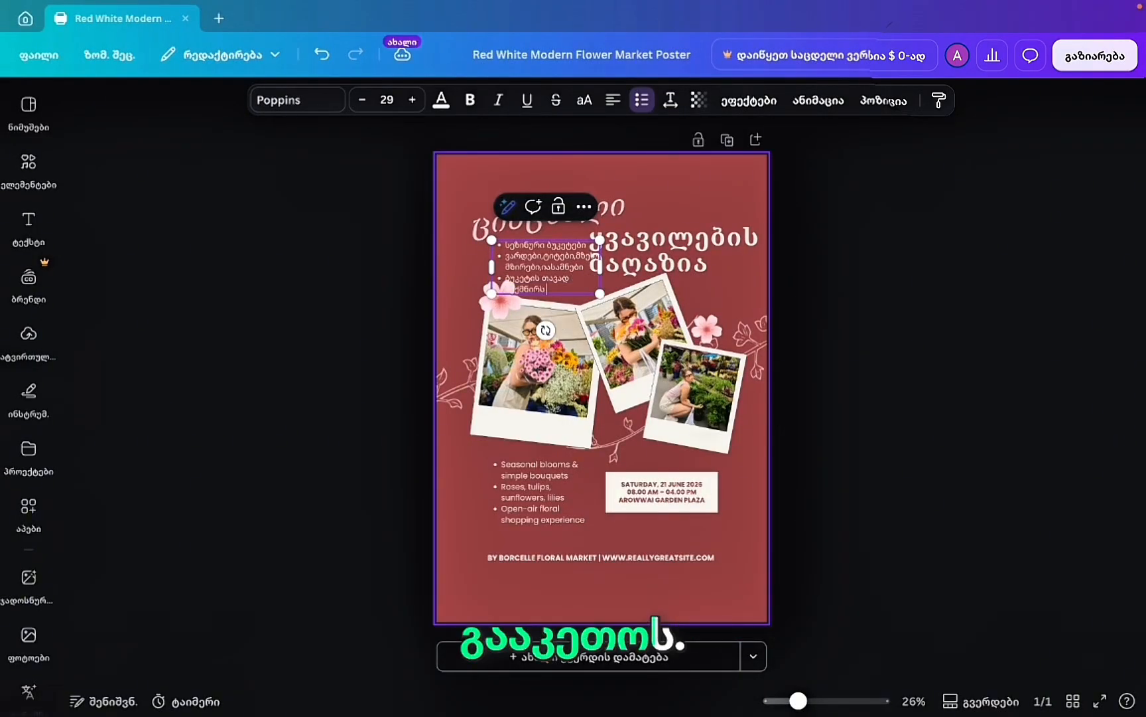
{"action": "key", "text": "BackSpace"}
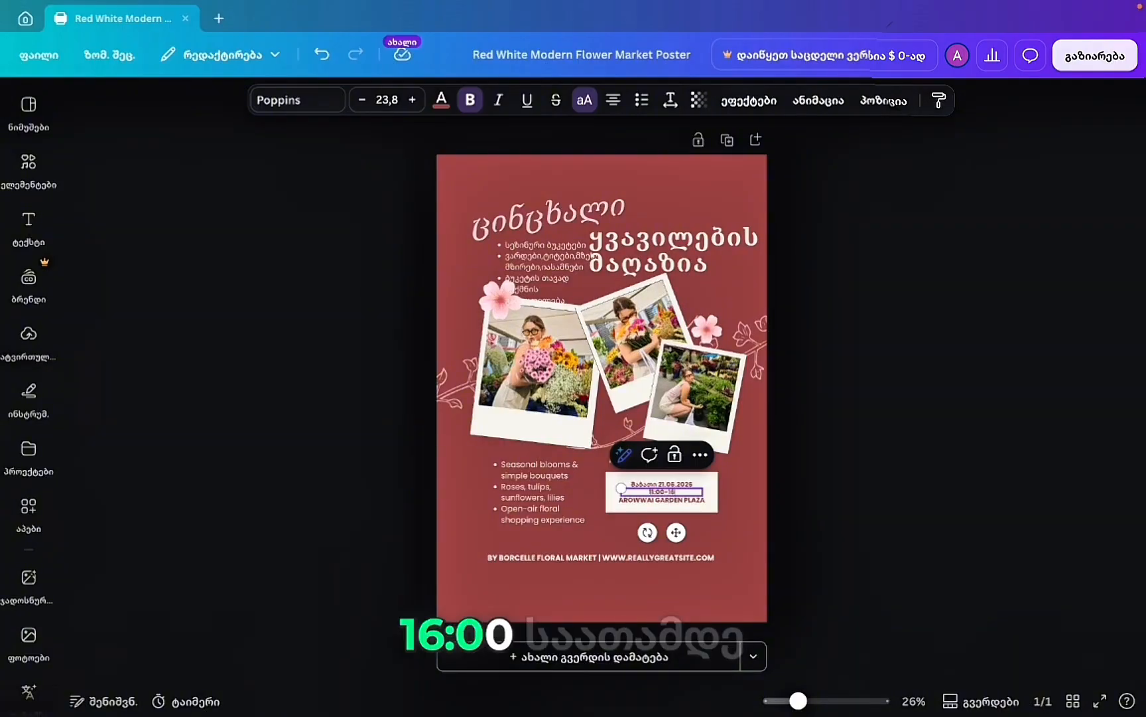
Finish the hours as 11:00–16:00 and retype the street address line in Georgian.
{"action": "type", "text": "6:00"}
{"action": "left_click", "coordinate": [678, 502]}
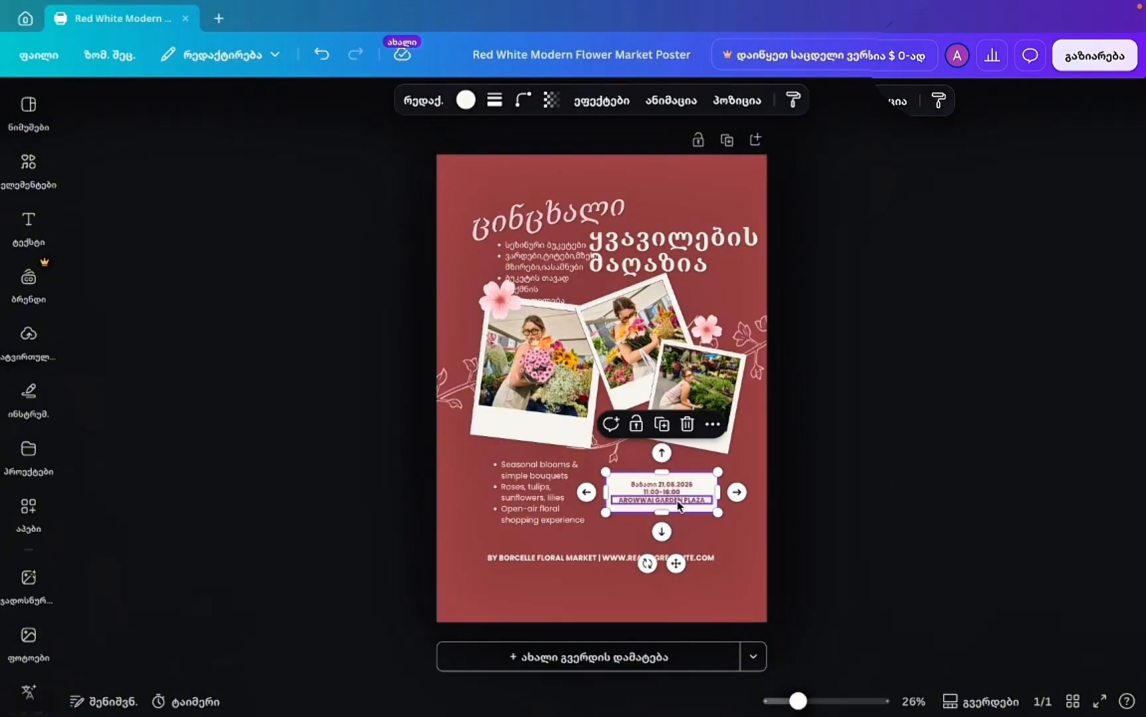
{"action": "double_click", "coordinate": [678, 501]}
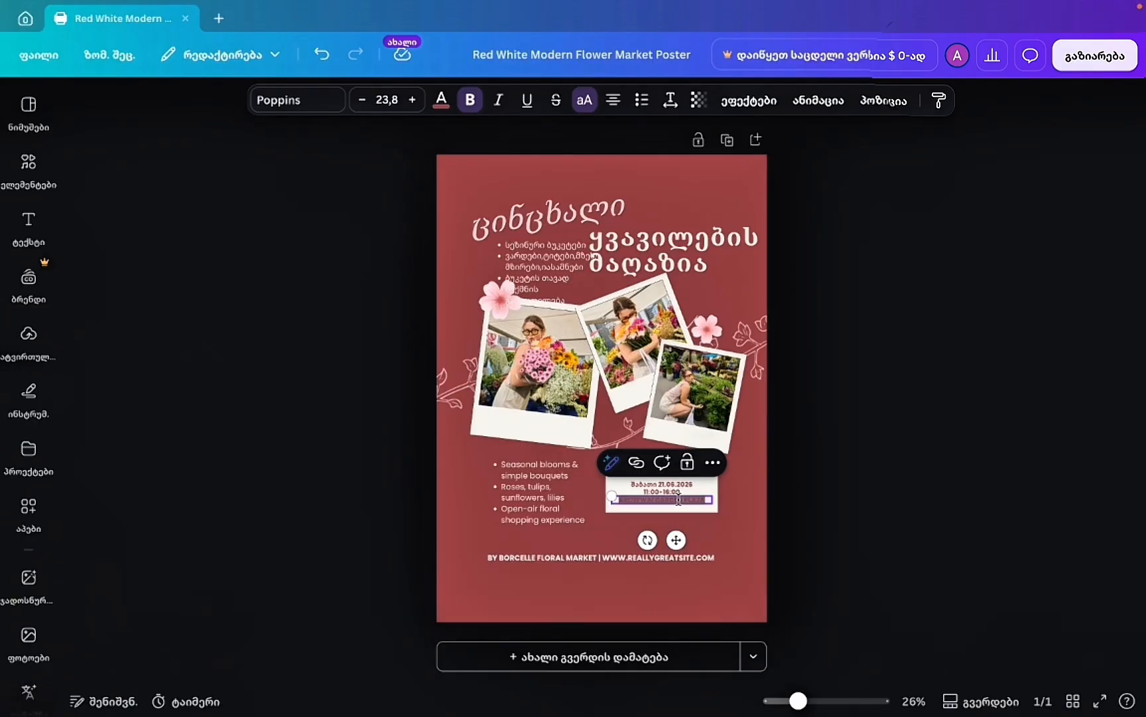
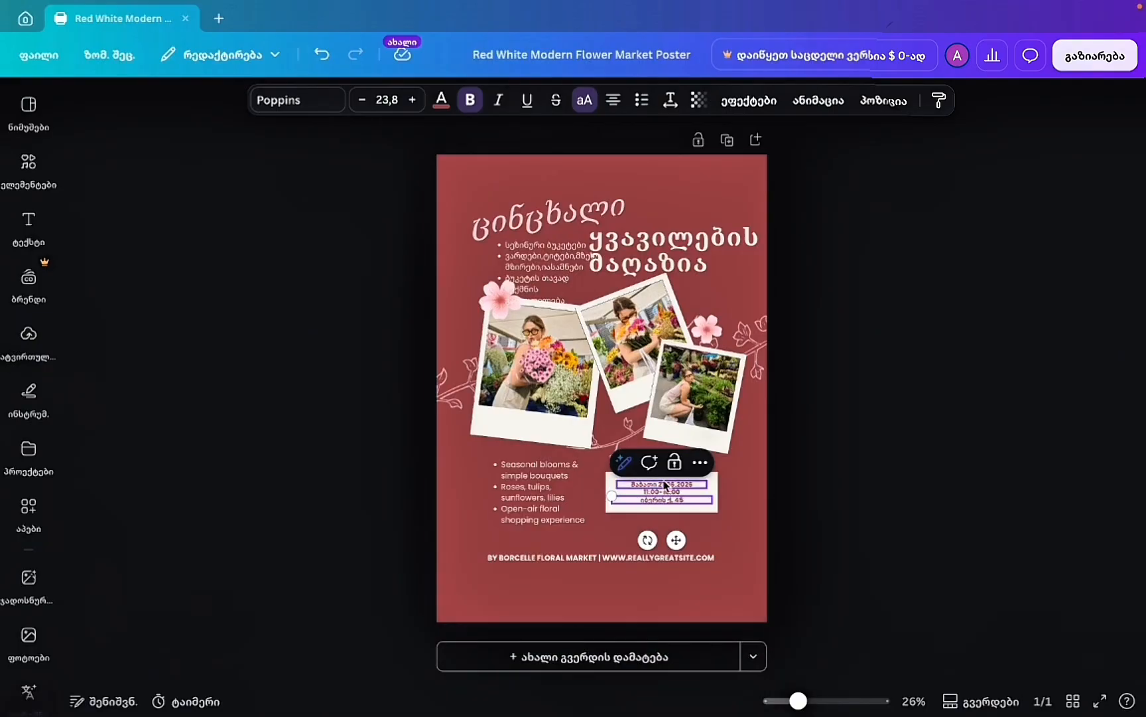
Delete the English offerings list and move the Georgian list down to the lower left.
{"action": "left_click", "coordinate": [540, 522]}
{"action": "key", "text": "Delete"}
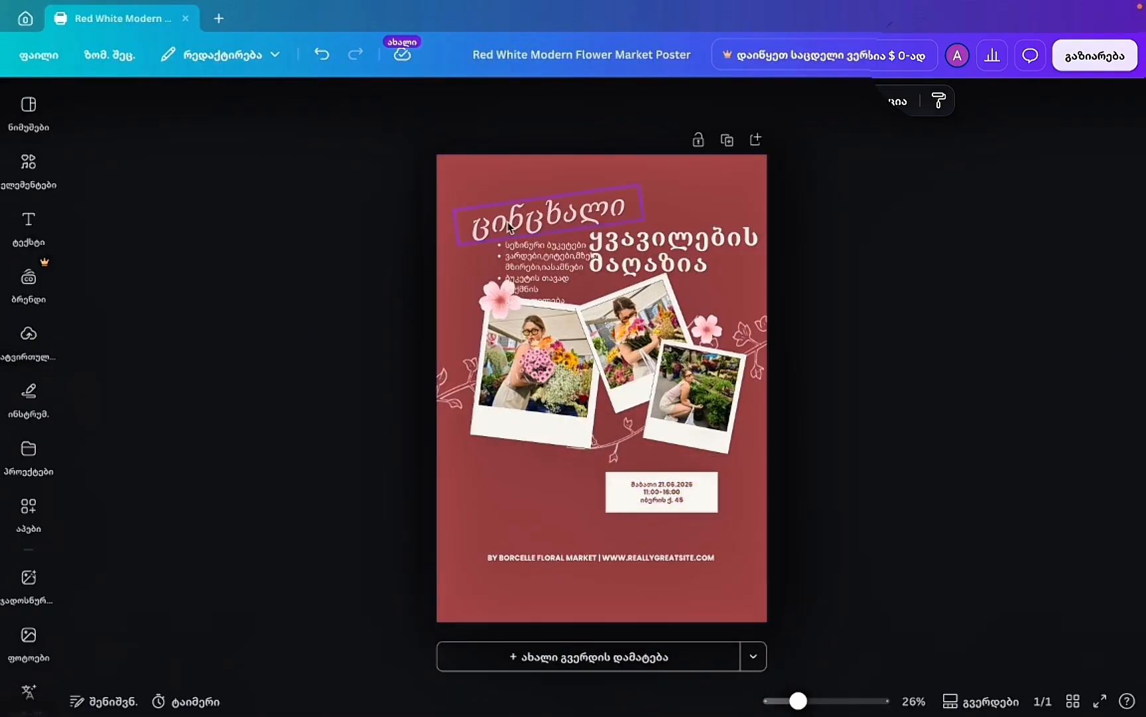
{"action": "left_click_drag", "start_coordinate": [535, 282], "coordinate": [530, 490]}
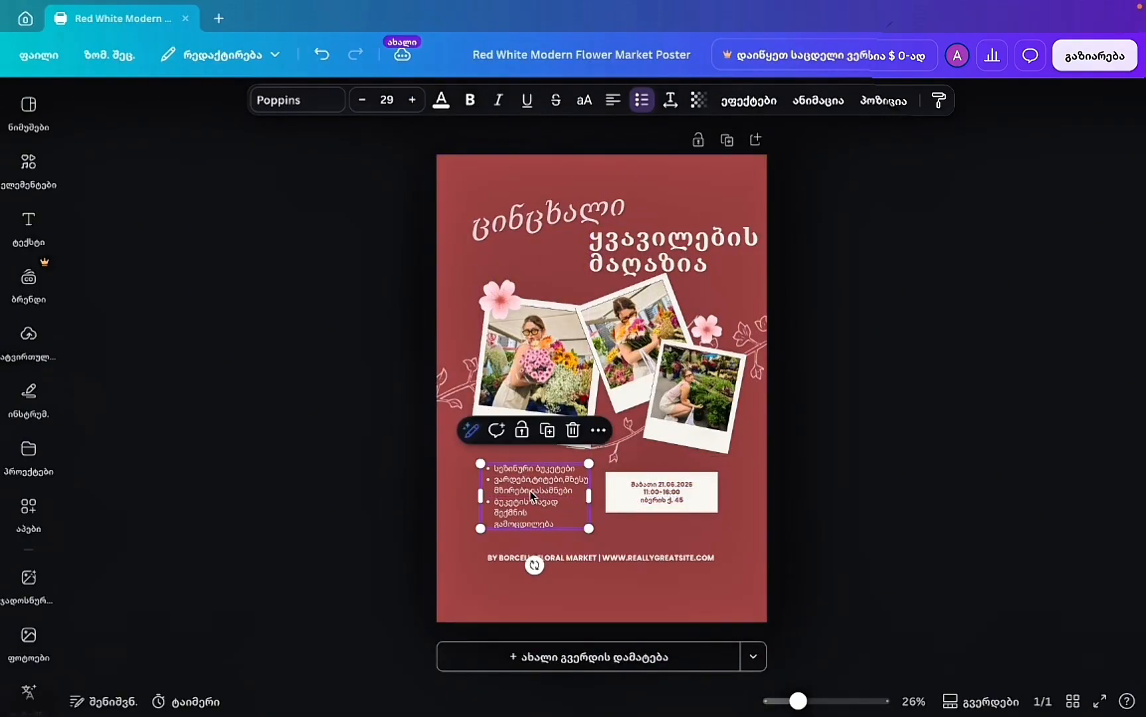
Resize the Georgian bullet list to 28.6 beside the date box and add a line break in the second bullet.
{"action": "left_click", "coordinate": [612, 561]}
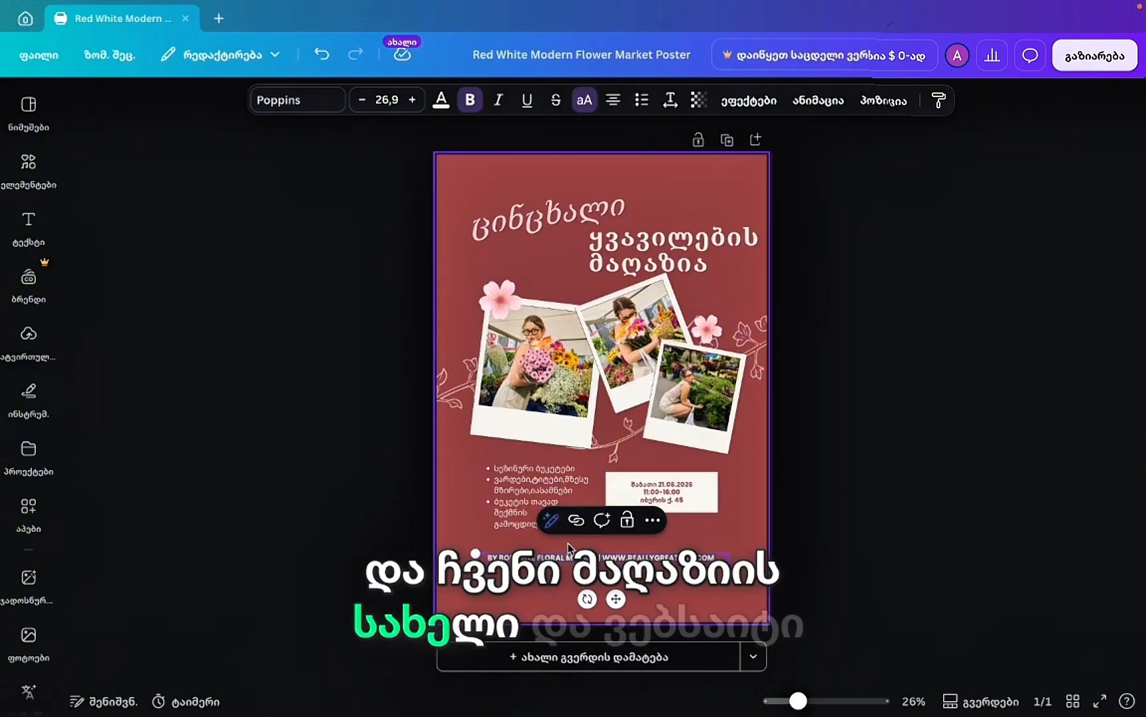
{"action": "left_click", "coordinate": [861, 543]}
{"action": "left_click", "coordinate": [531, 494]}
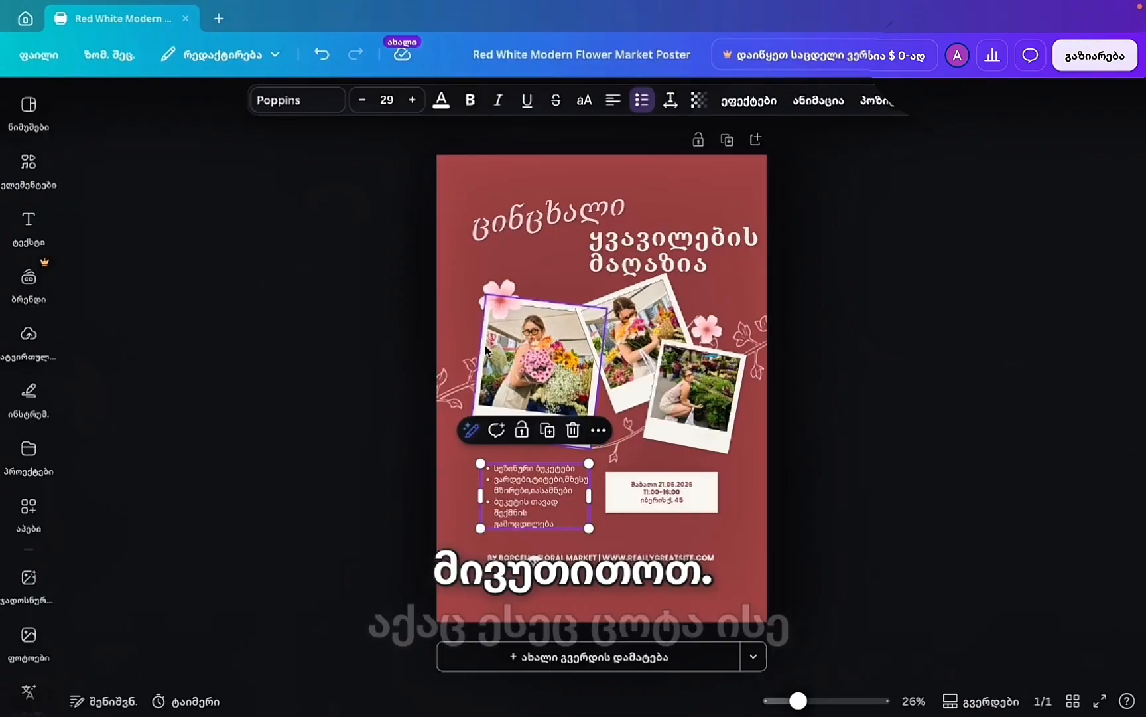
{"action": "left_click_drag", "start_coordinate": [588, 528], "coordinate": [604, 552]}
{"action": "left_click", "coordinate": [740, 543]}
{"action": "left_click_drag", "start_coordinate": [556, 504], "coordinate": [624, 521]}
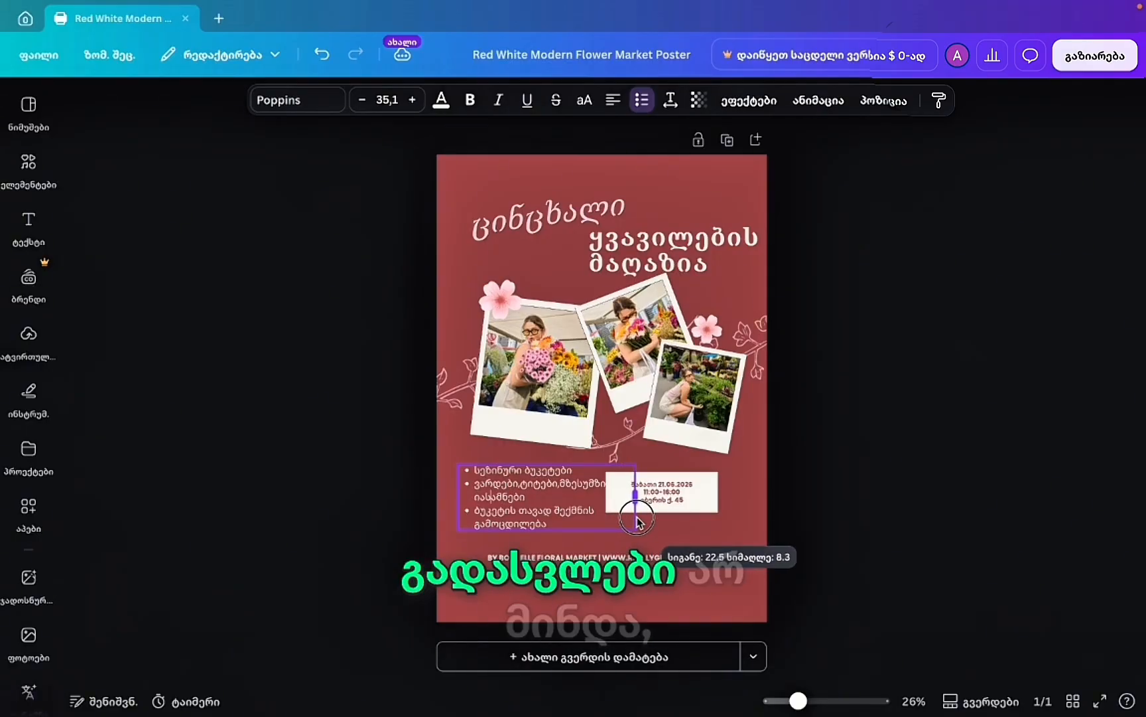
{"action": "left_click_drag", "start_coordinate": [637, 517], "coordinate": [572, 491]}
{"action": "scroll", "coordinate": [574, 531], "scroll_direction": "up", "scroll_amount": 3}
{"action": "left_click", "coordinate": [643, 540]}
{"action": "left_click", "coordinate": [527, 468]}
{"action": "key", "text": "Return"}
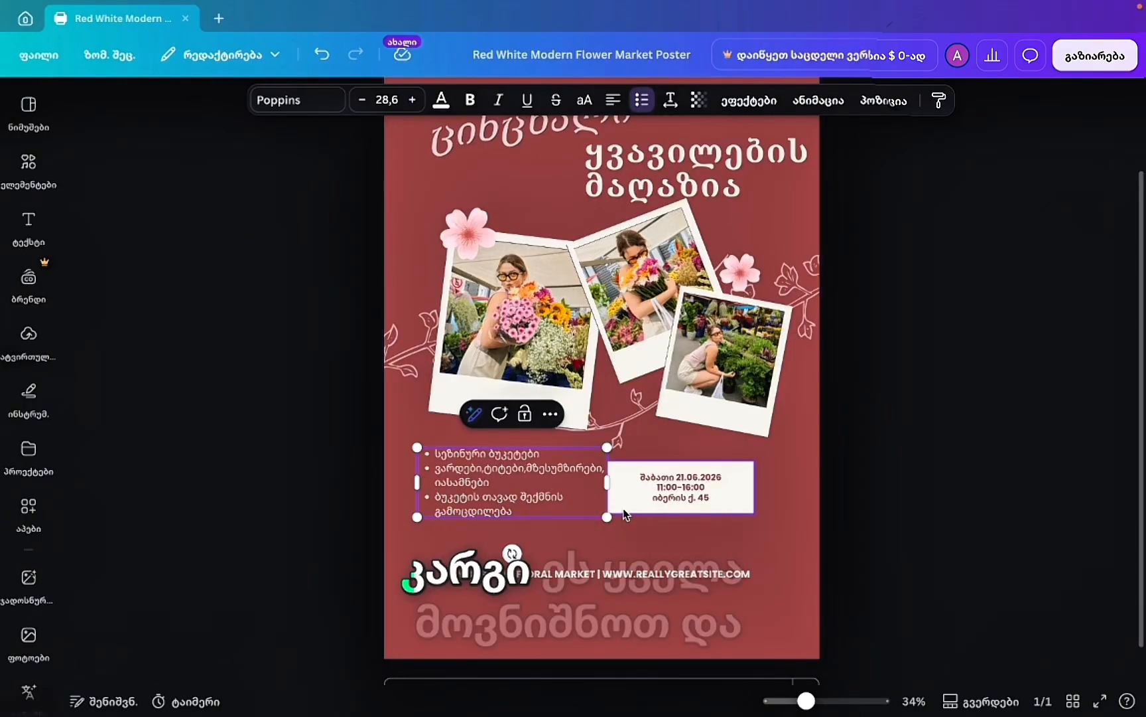
Group the white date box with its three text lines and shift the group slightly right.
{"action": "left_click", "coordinate": [741, 501]}
{"action": "left_click", "coordinate": [792, 473]}
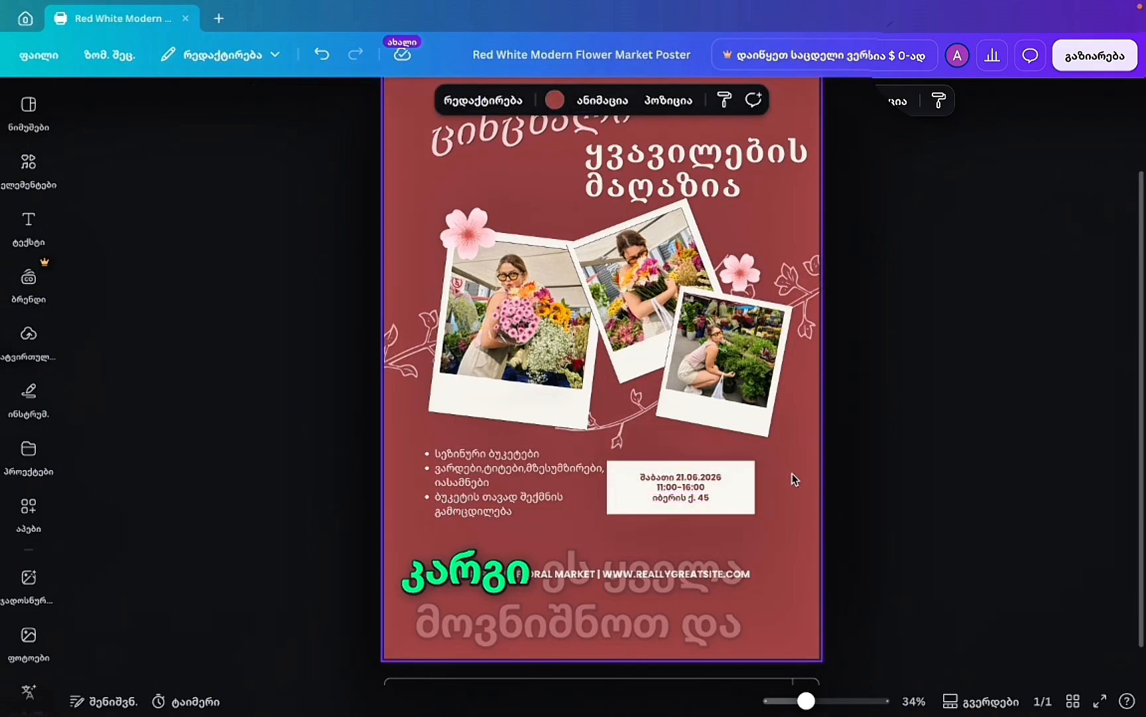
{"action": "left_click_drag", "start_coordinate": [791, 473], "coordinate": [636, 534]}
{"action": "left_click", "coordinate": [635, 429]}
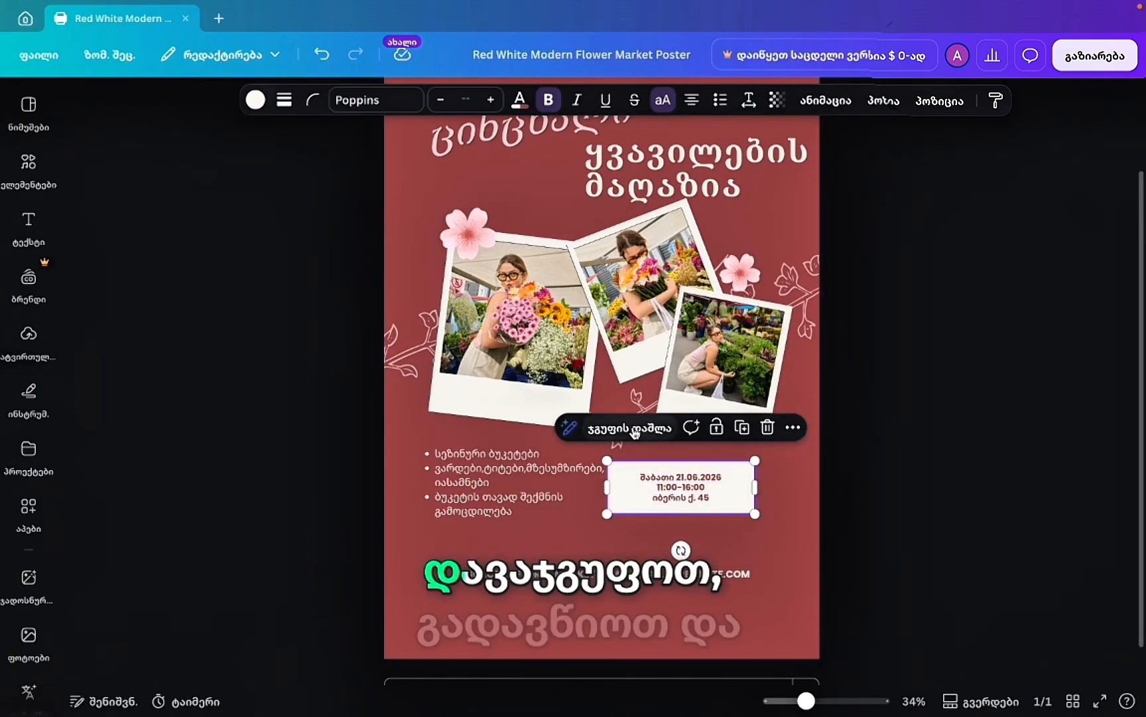
{"action": "left_click_drag", "start_coordinate": [739, 501], "coordinate": [753, 491]}
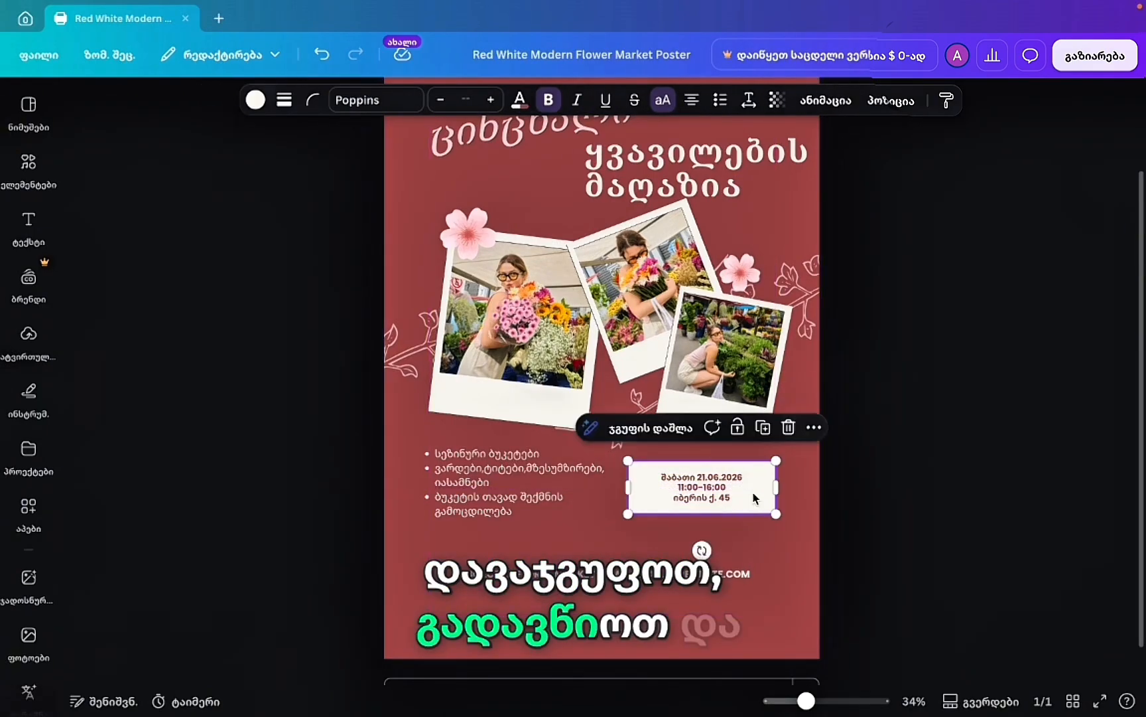
Shift the bullet list and title left and nudge the date box down for even spacing.
{"action": "left_click", "coordinate": [497, 510]}
{"action": "left_click_drag", "start_coordinate": [497, 510], "coordinate": [558, 489]}
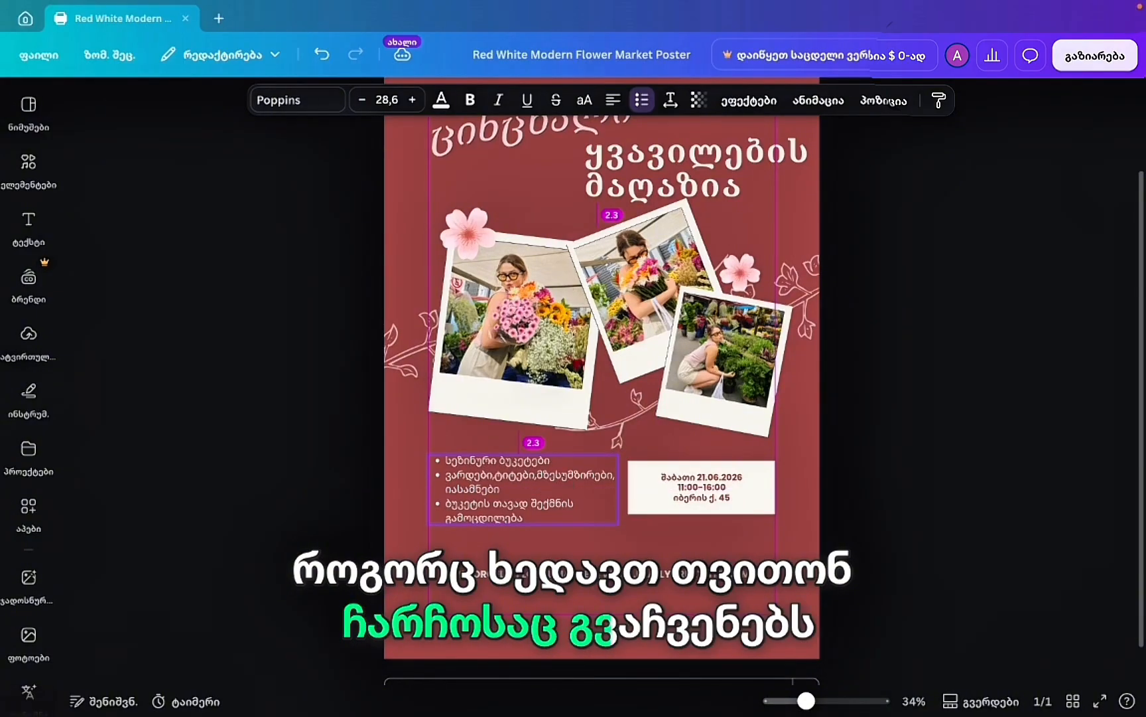
{"action": "left_click", "coordinate": [735, 164]}
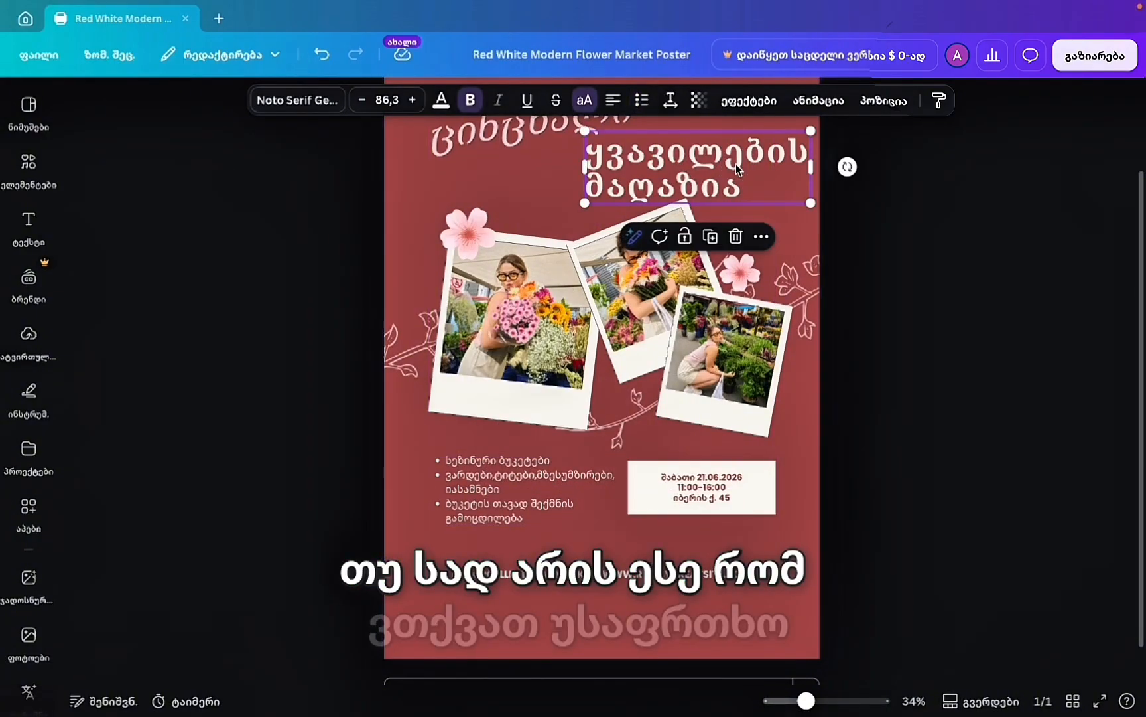
{"action": "left_click_drag", "start_coordinate": [735, 164], "coordinate": [711, 166]}
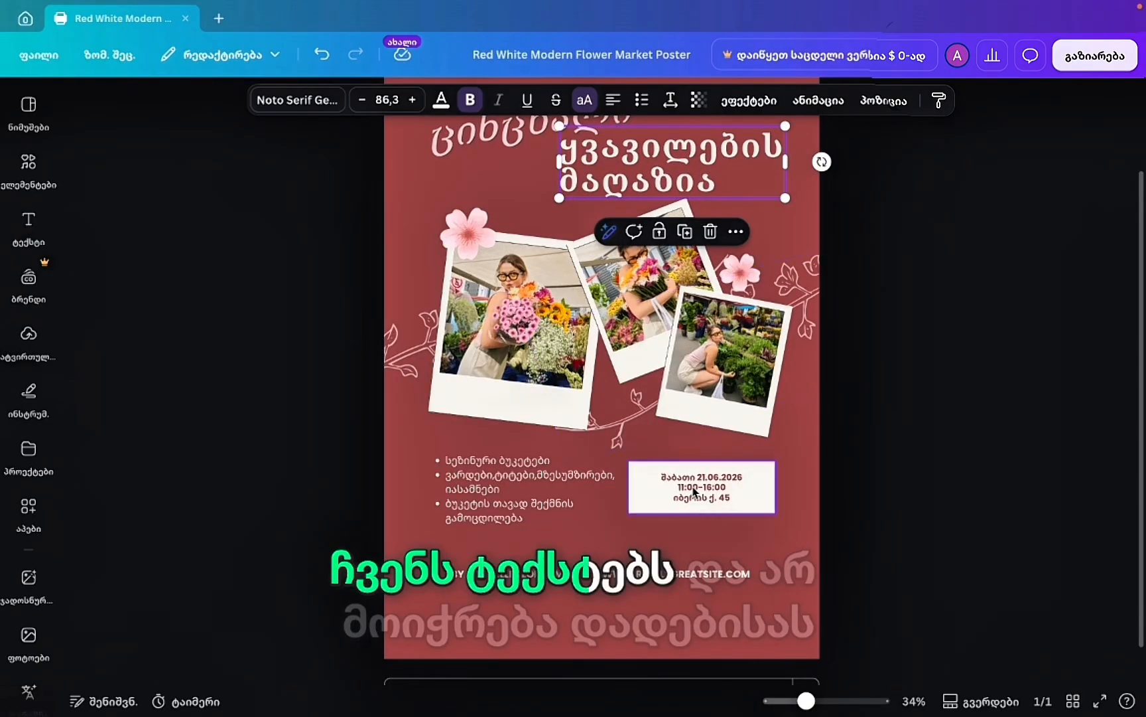
{"action": "left_click", "coordinate": [789, 468]}
{"action": "left_click_drag", "start_coordinate": [679, 507], "coordinate": [702, 502]}
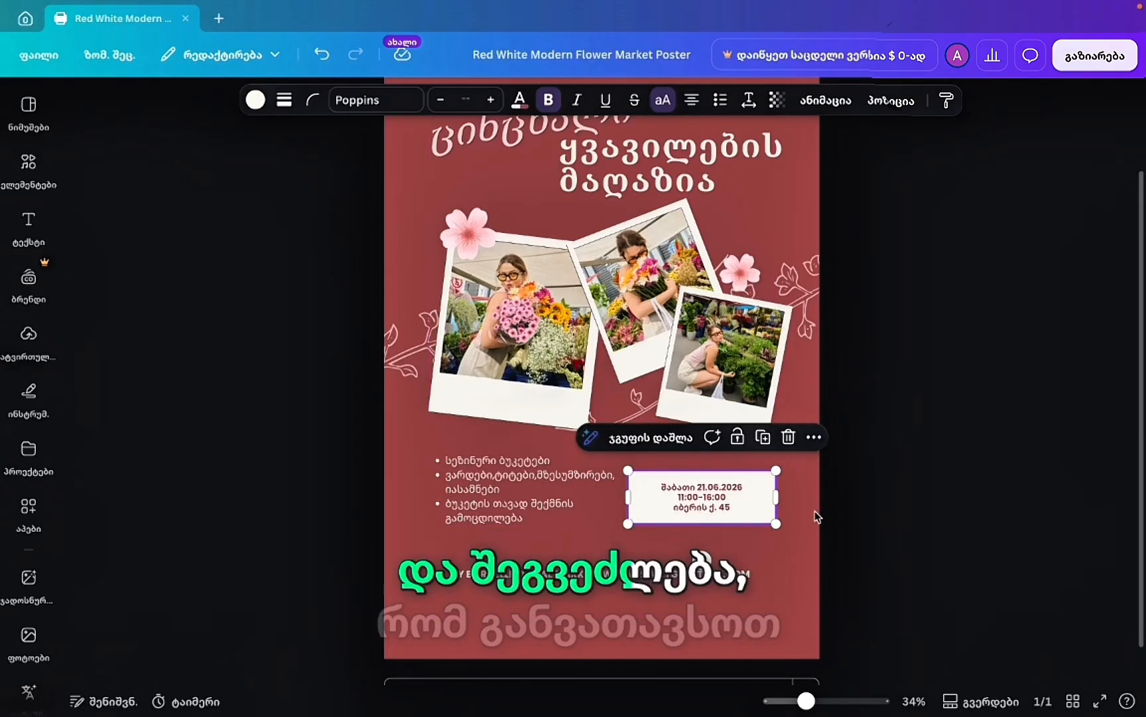
{"action": "left_click", "coordinate": [862, 524]}
{"action": "left_click", "coordinate": [515, 479]}
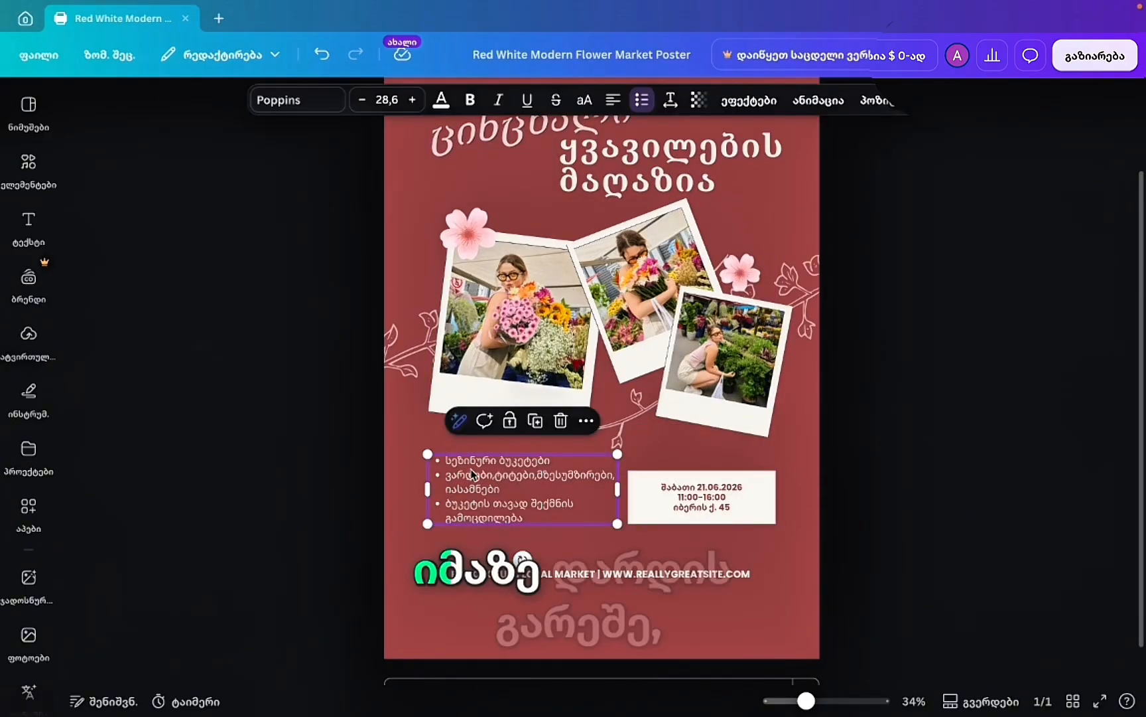
{"action": "left_click", "coordinate": [470, 460]}
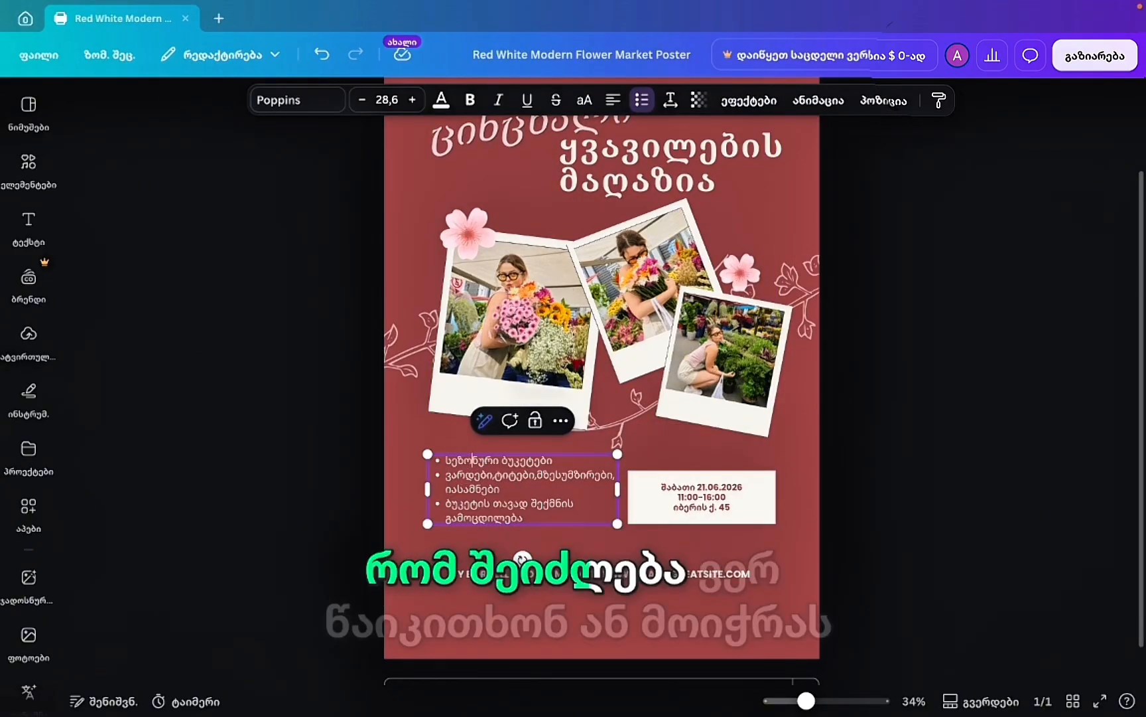
{"action": "left_click", "coordinate": [624, 536]}
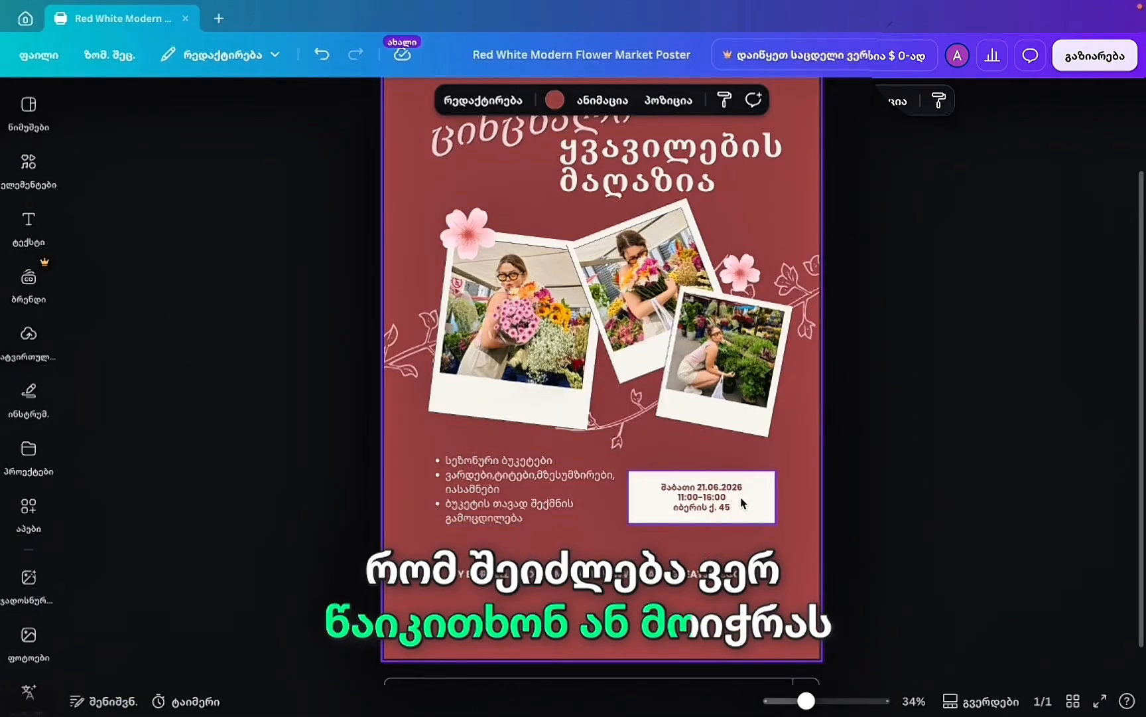
{"action": "left_click", "coordinate": [514, 509]}
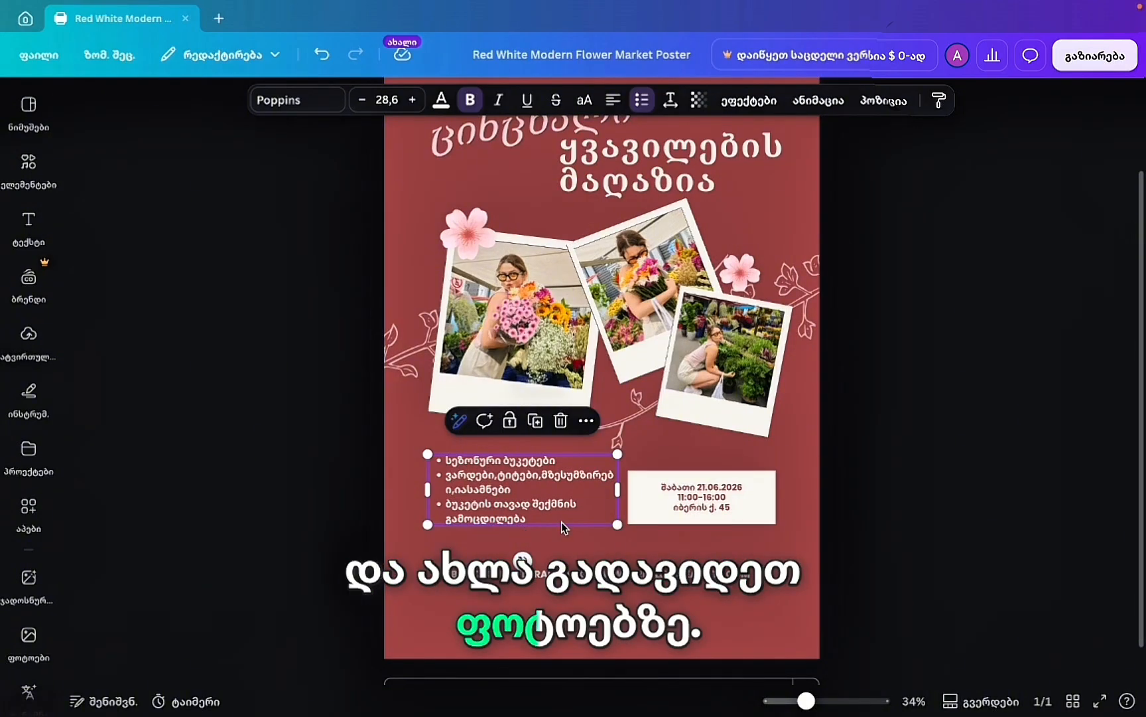
Remove the left polaroid's photo and search the stock photos for 'flower shop'.
{"action": "left_click", "coordinate": [28, 638]}
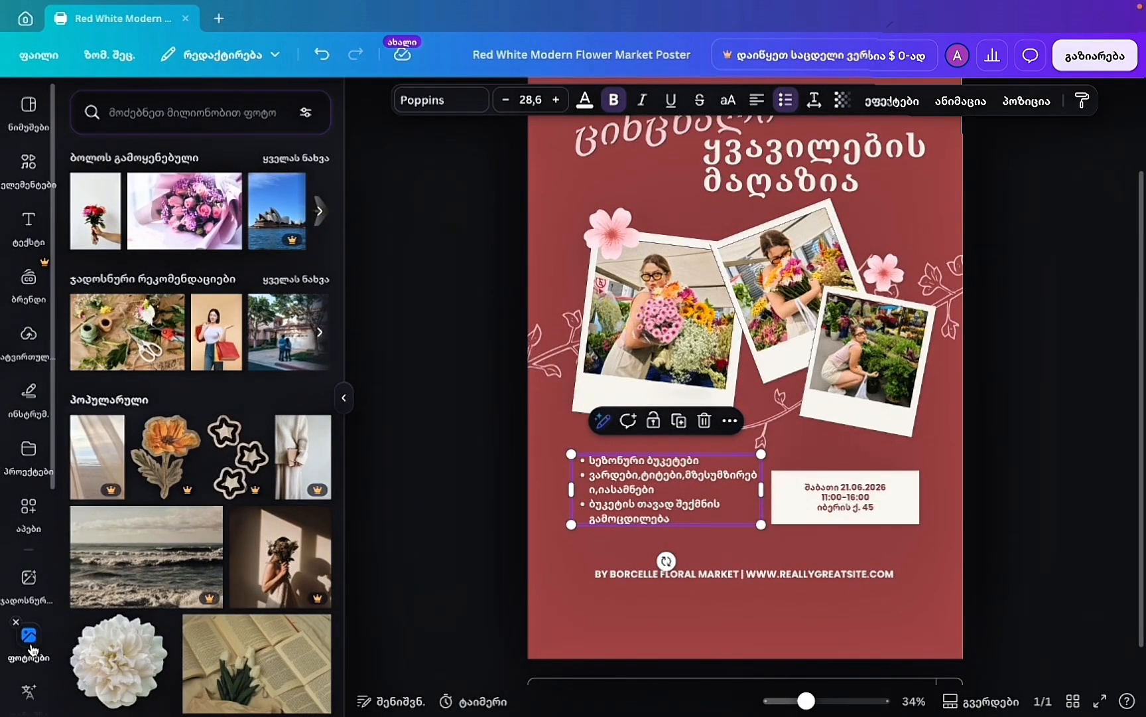
{"action": "left_click", "coordinate": [670, 287]}
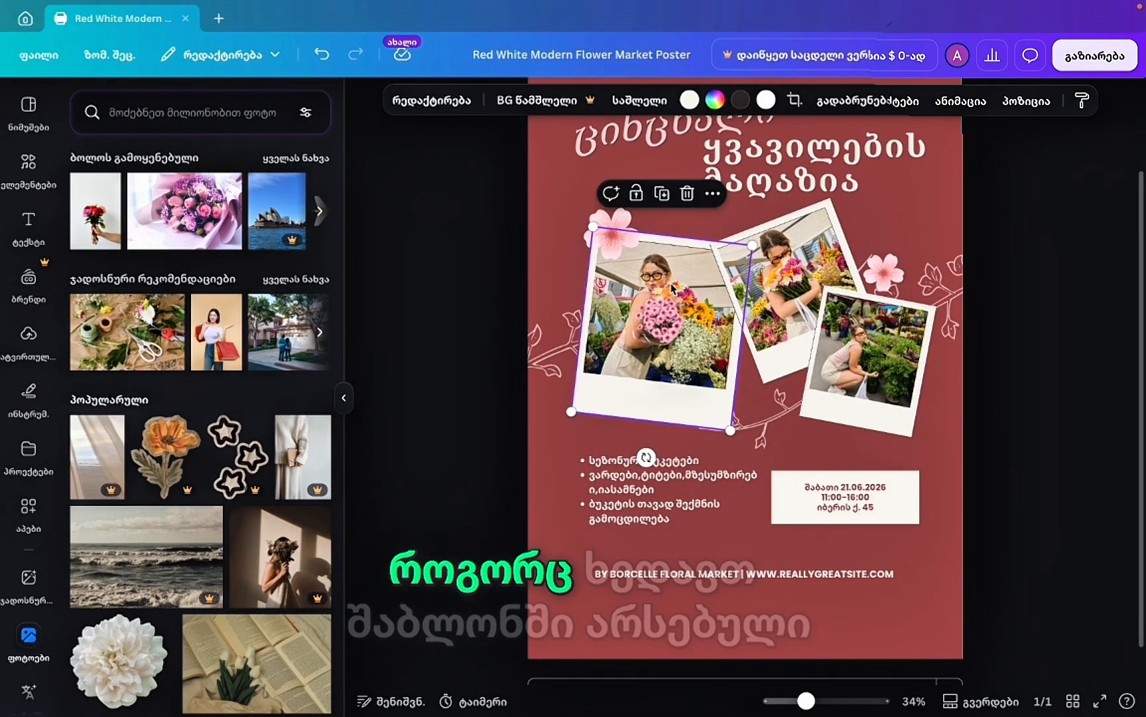
{"action": "key", "text": "Delete"}
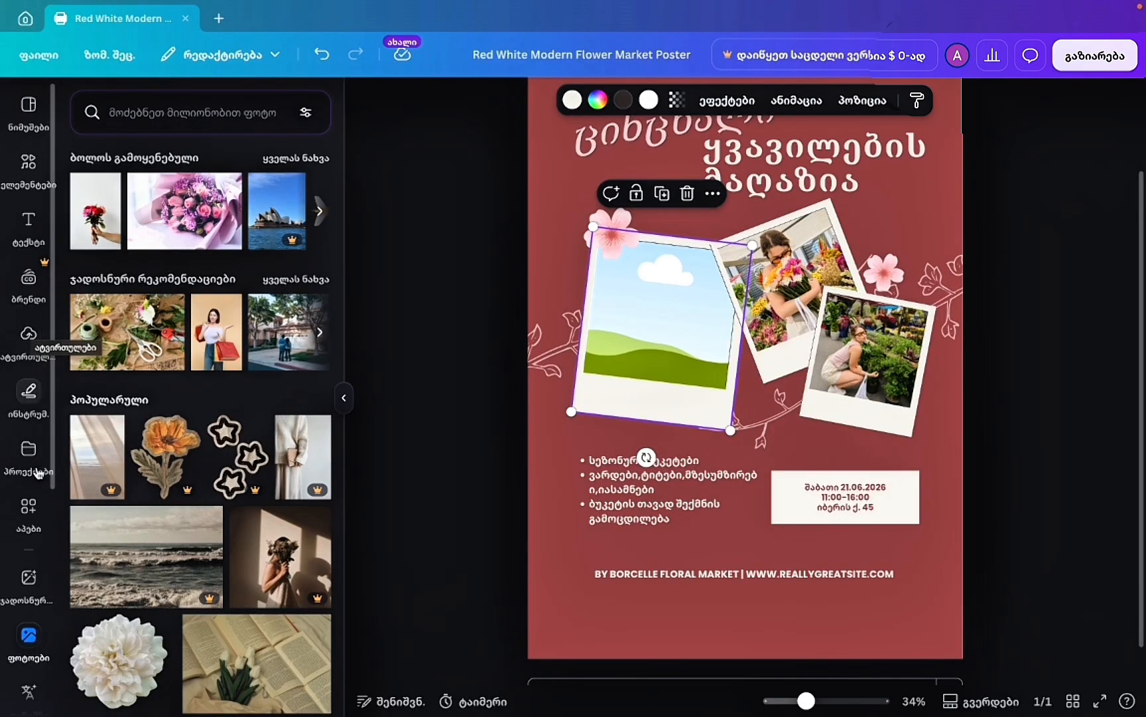
{"action": "scroll", "coordinate": [261, 209], "scroll_direction": "right", "scroll_amount": 4}
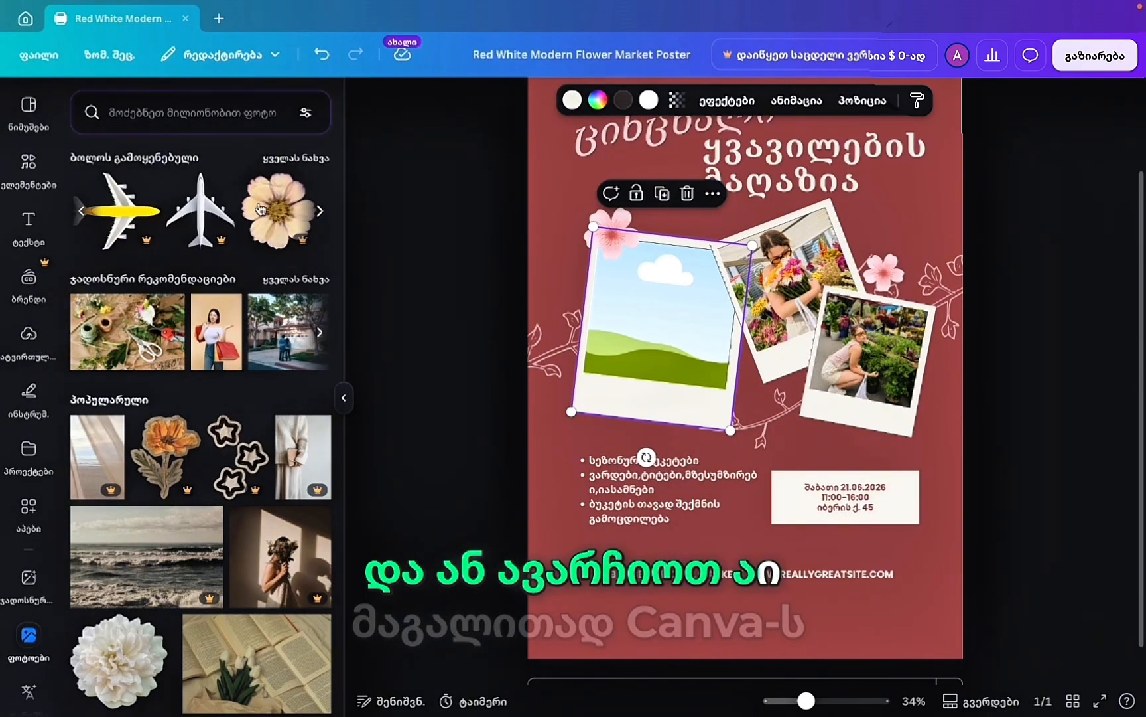
{"action": "scroll", "coordinate": [260, 209], "scroll_direction": "left", "scroll_amount": 4}
{"action": "left_click", "coordinate": [157, 123]}
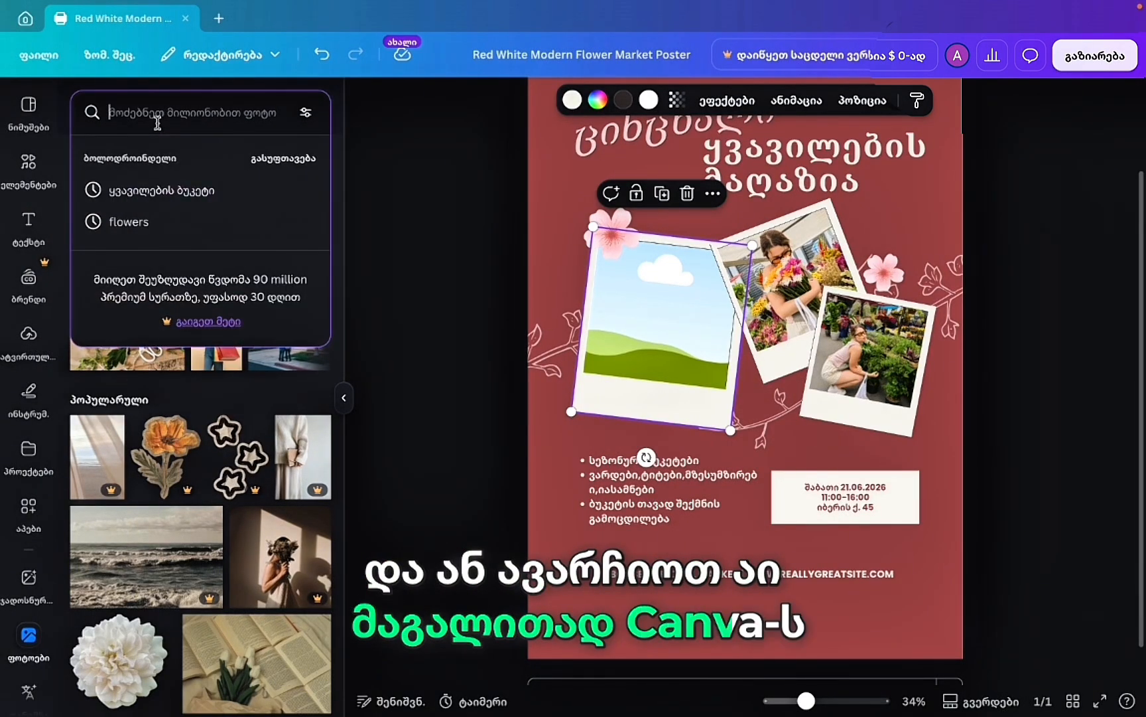
{"action": "type", "text": "ფლო"}
{"action": "key", "text": "BackSpace"}
{"action": "key", "text": "BackSpace"}
{"action": "key", "text": "BackSpace"}
{"action": "type", "text": "ფლ"}
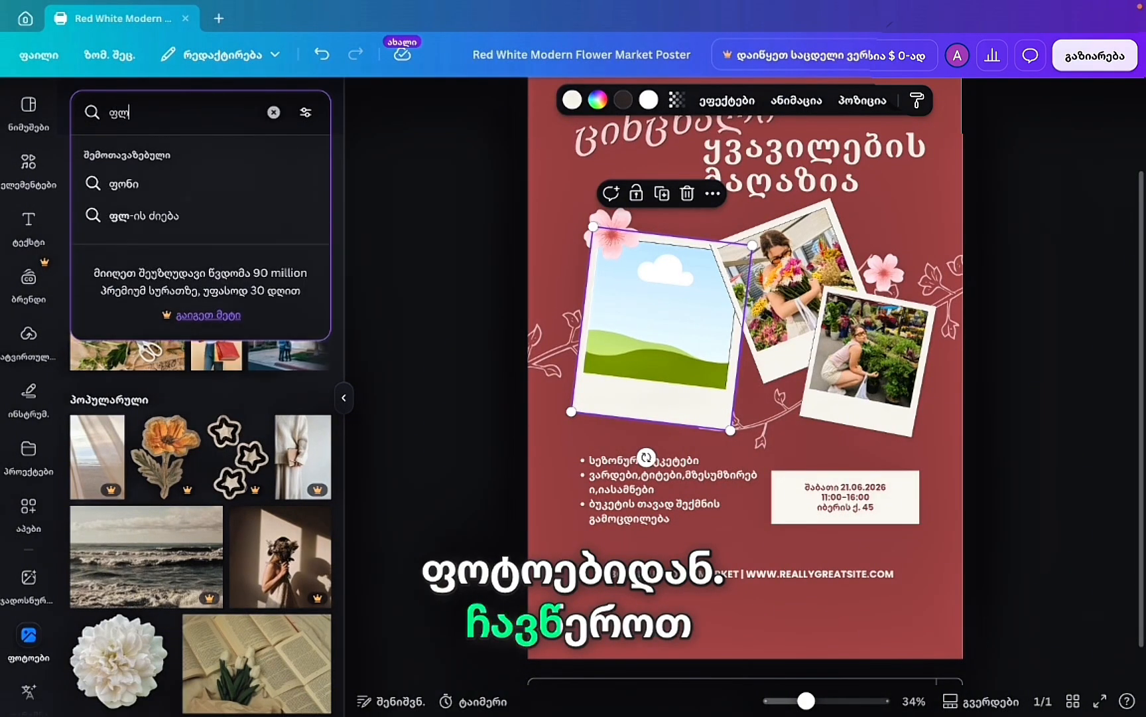
{"action": "type", "text": "ოწერ"}
{"action": "key", "text": "BackSpace"}
{"action": "key", "text": "BackSpace"}
{"action": "key", "text": "BackSpace"}
{"action": "key", "text": "BackSpace"}
{"action": "key", "text": "BackSpace"}
{"action": "key", "text": "BackSpace"}
{"action": "type", "text": "flower shop"}
{"action": "key", "text": "Return"}
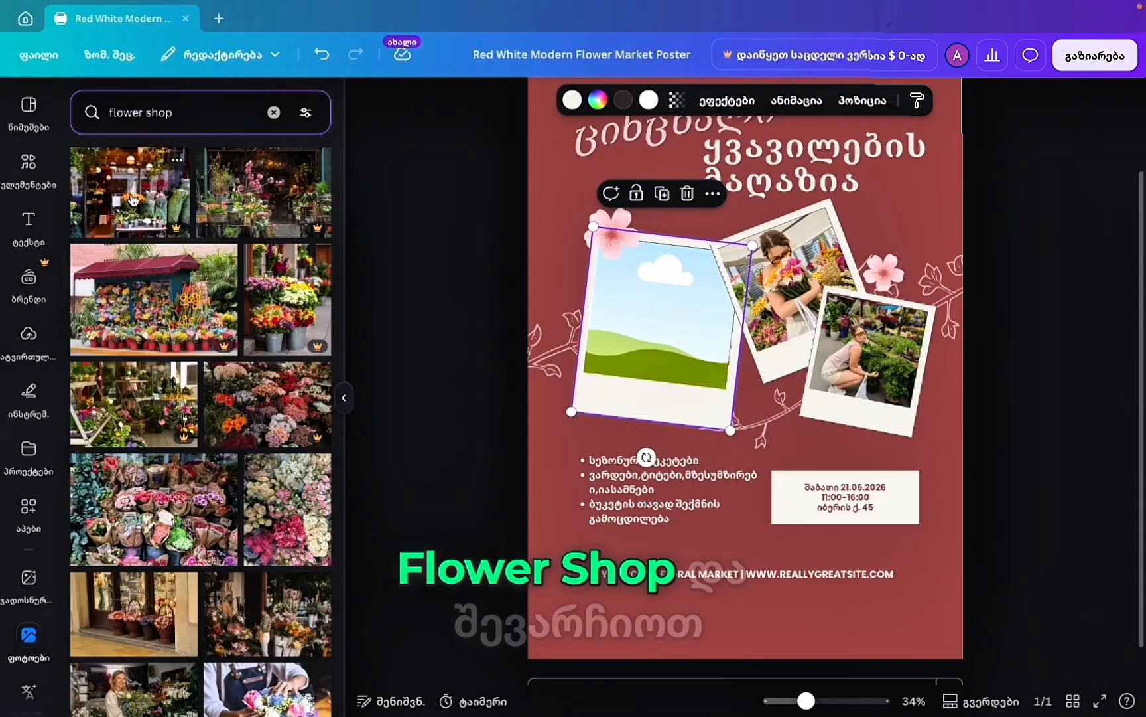
Try a flower-shop photo in the left polaroid, then empty both the left and middle frames.
{"action": "left_click", "coordinate": [266, 200]}
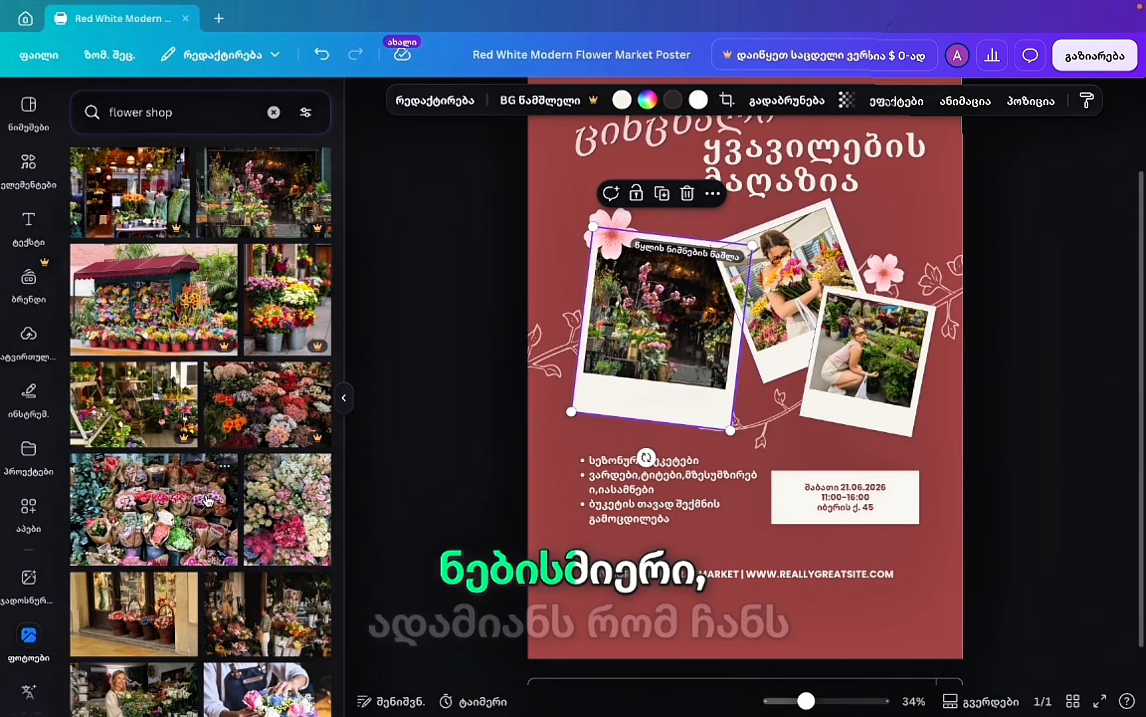
{"action": "scroll", "coordinate": [208, 501], "scroll_direction": "down", "scroll_amount": 5}
{"action": "left_click_drag", "start_coordinate": [265, 435], "coordinate": [793, 319]}
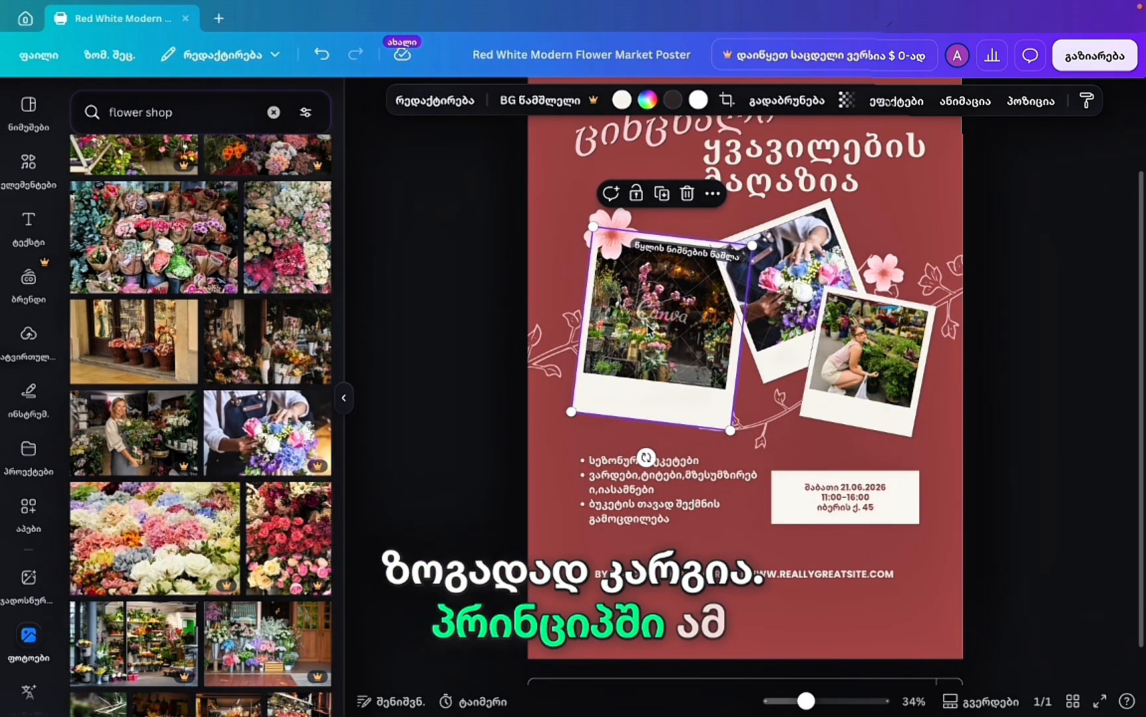
{"action": "key", "text": "Delete"}
{"action": "left_click", "coordinate": [793, 289]}
{"action": "key", "text": "Delete"}
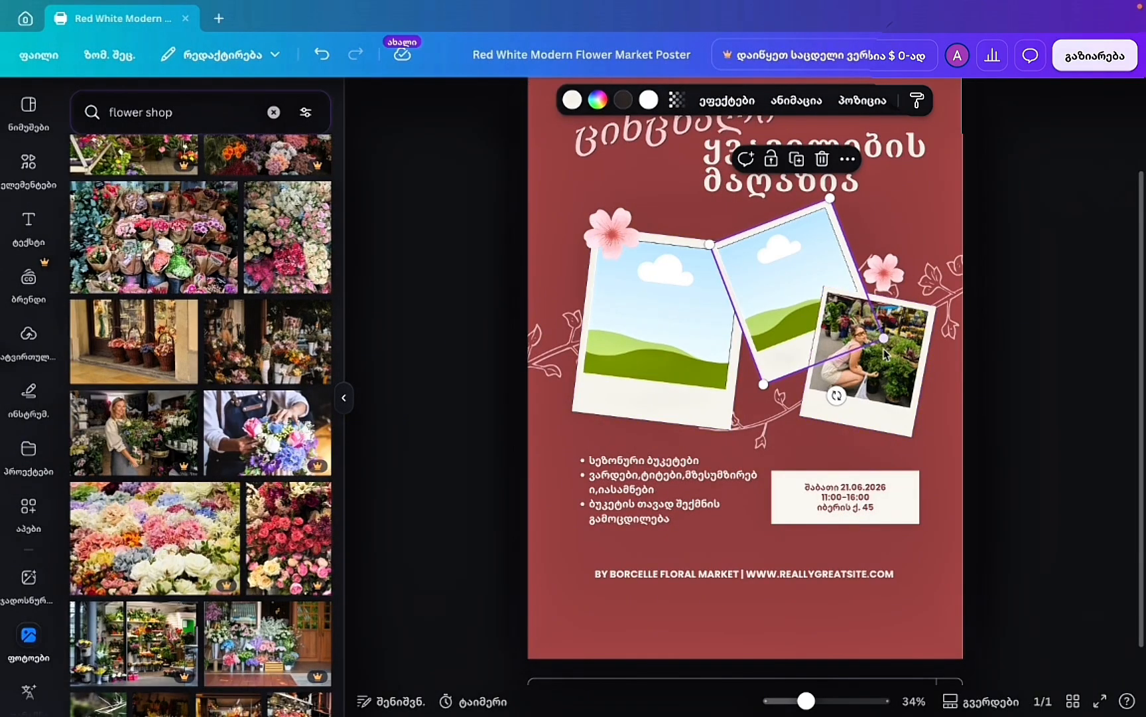
{"action": "left_click", "coordinate": [896, 372]}
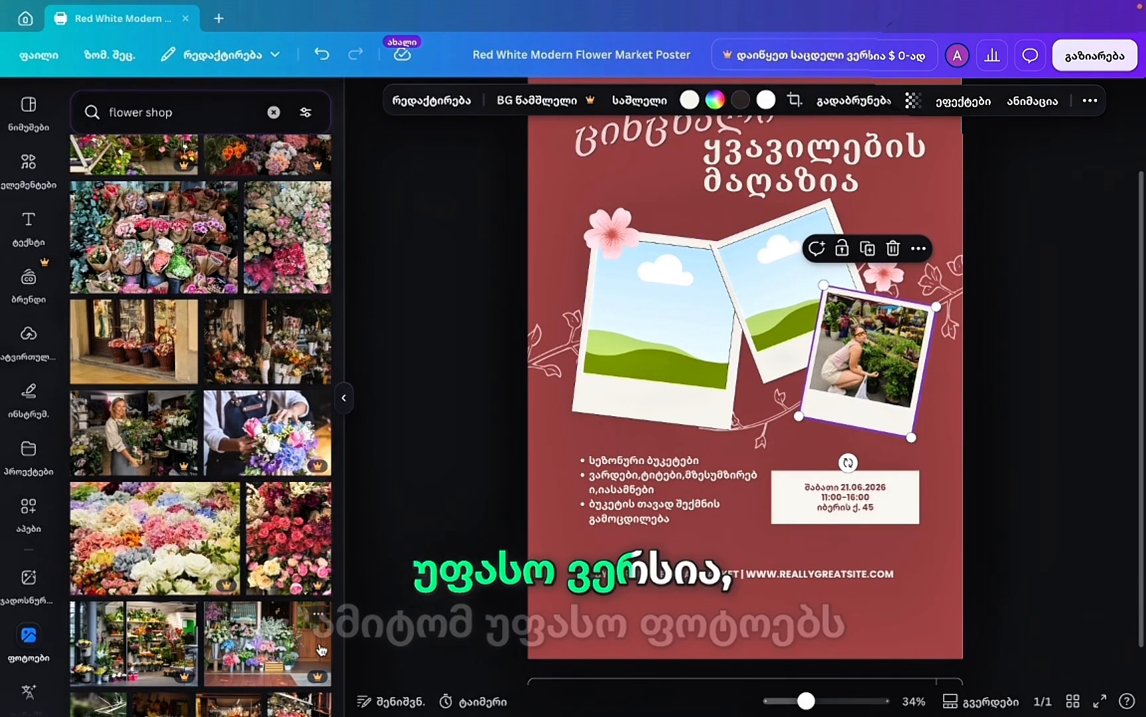
Fill the left polaroid with a flower boutique storefront and the middle one with a shop interior.
{"action": "scroll", "coordinate": [196, 534], "scroll_direction": "up", "scroll_amount": 3}
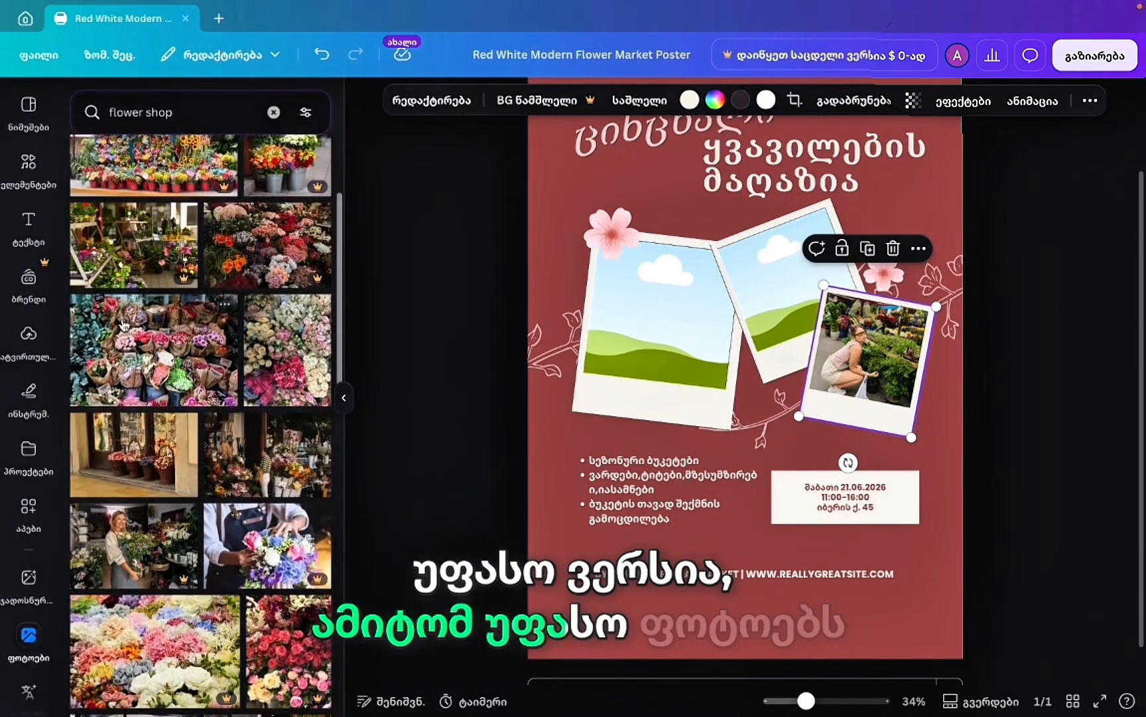
{"action": "left_click_drag", "start_coordinate": [152, 350], "coordinate": [715, 292]}
{"action": "scroll", "coordinate": [232, 494], "scroll_direction": "down", "scroll_amount": 3}
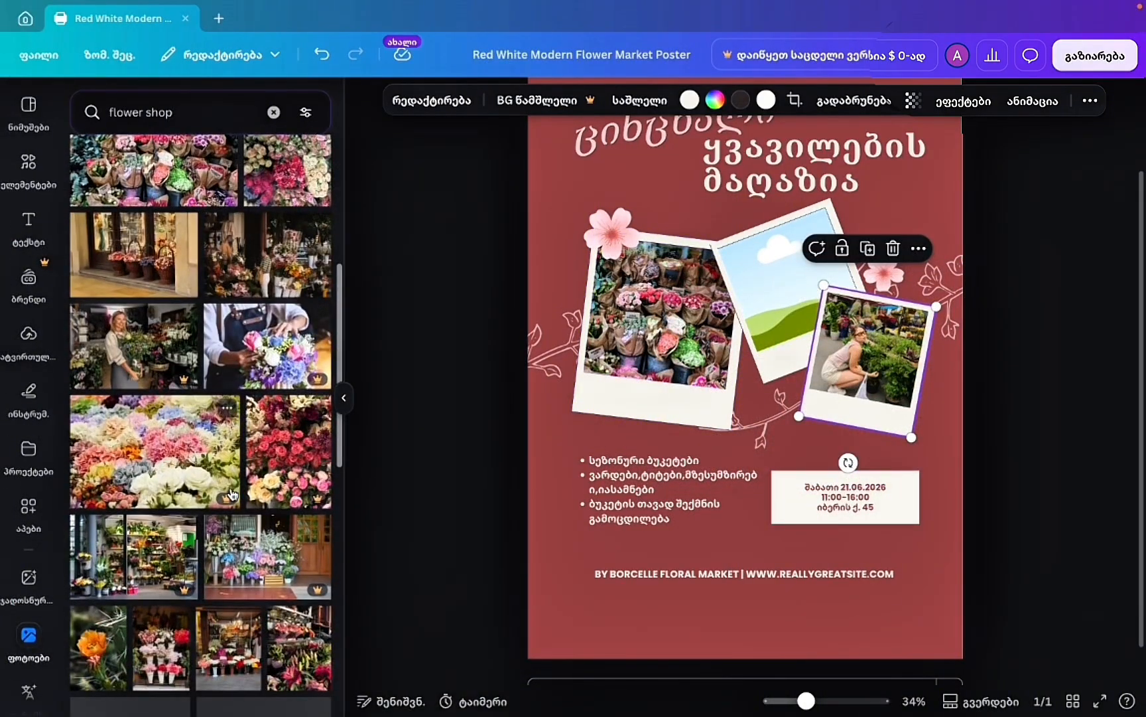
{"action": "scroll", "coordinate": [232, 494], "scroll_direction": "down", "scroll_amount": 4}
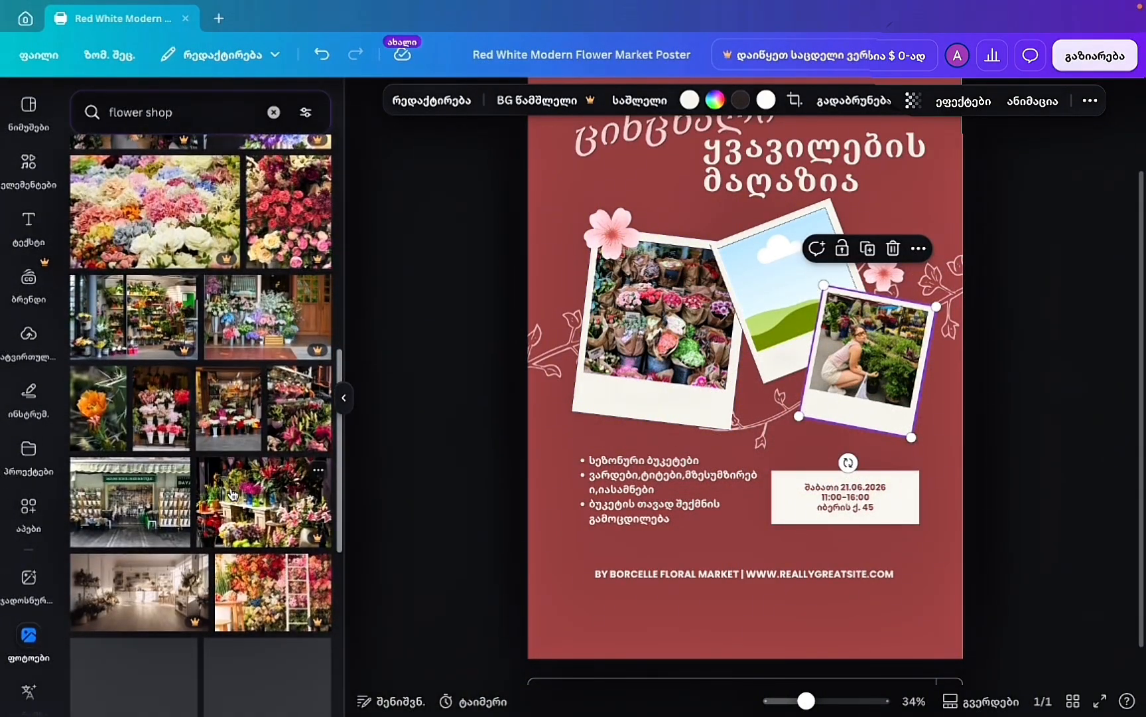
{"action": "scroll", "coordinate": [232, 495], "scroll_direction": "down", "scroll_amount": 4}
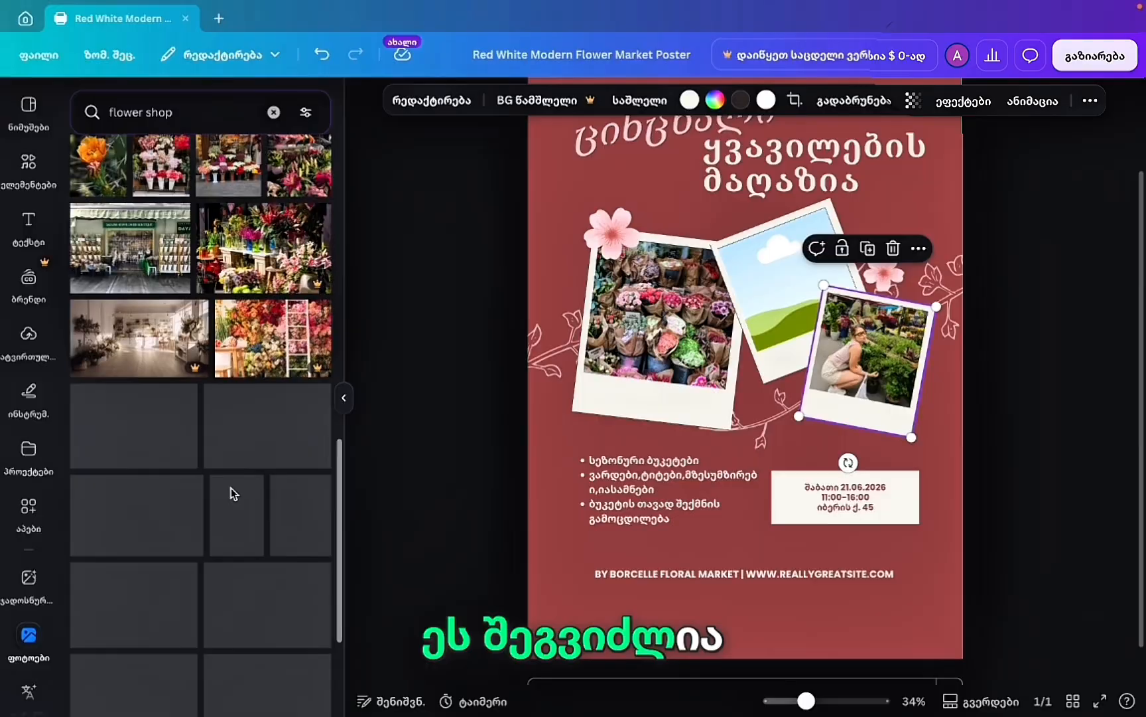
{"action": "left_click_drag", "start_coordinate": [157, 243], "coordinate": [786, 292]}
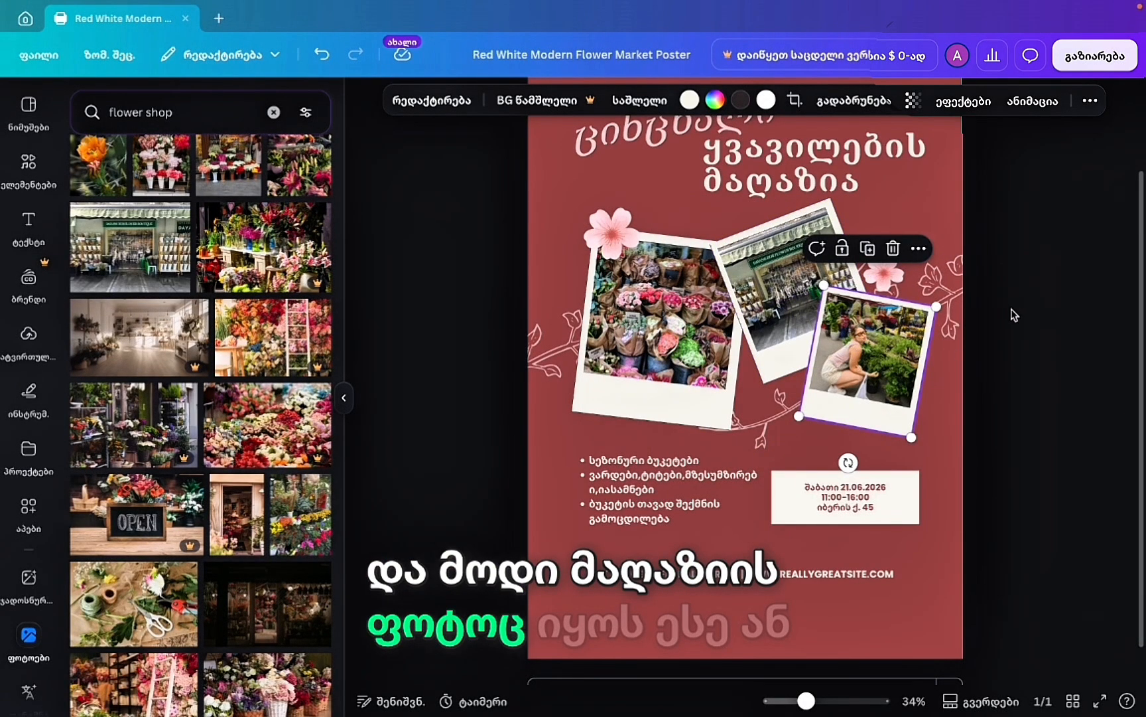
{"action": "left_click_drag", "start_coordinate": [131, 246], "coordinate": [657, 312]}
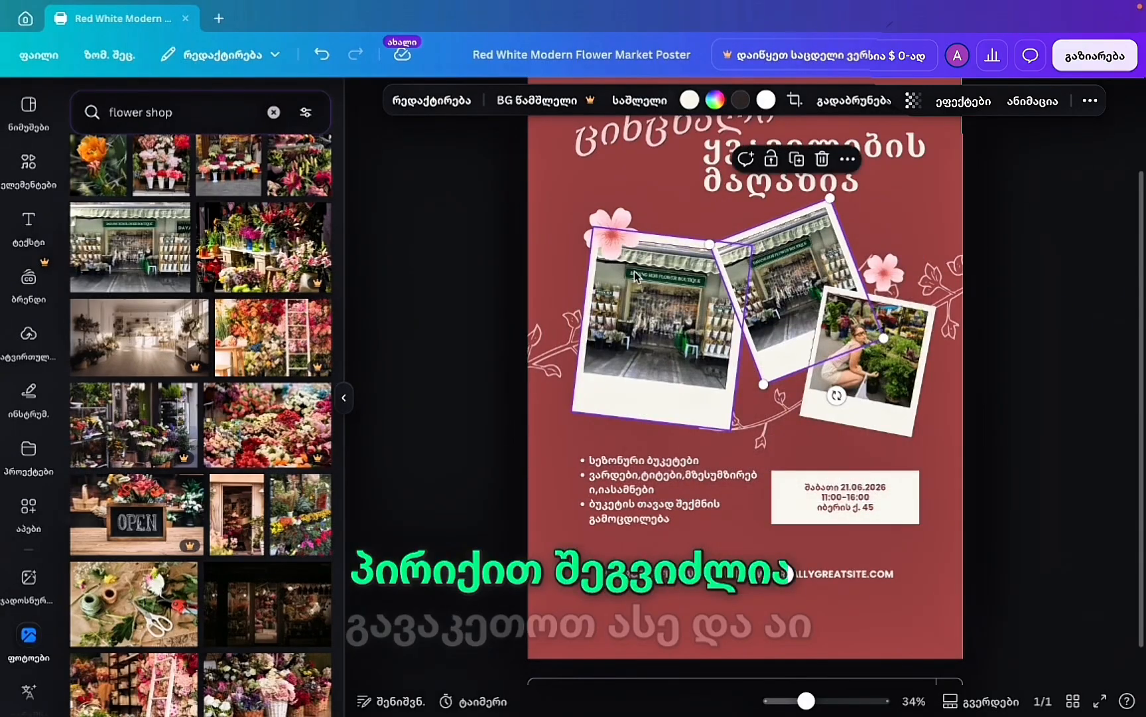
{"action": "scroll", "coordinate": [185, 327], "scroll_direction": "up", "scroll_amount": 4}
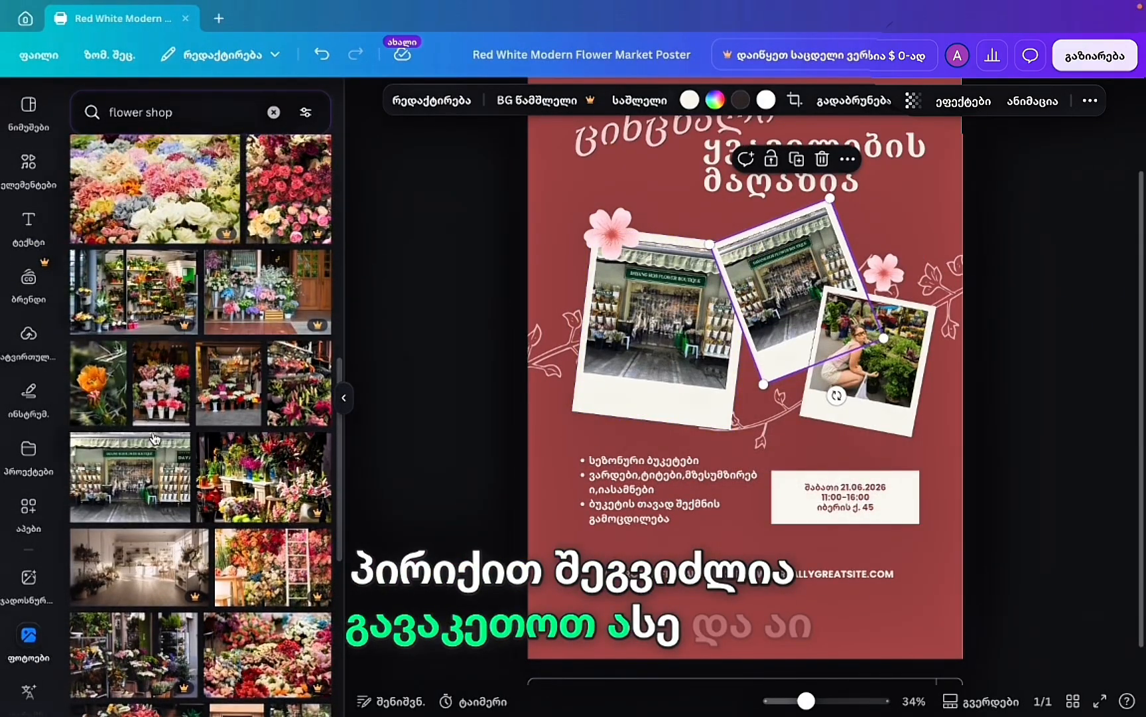
{"action": "left_click_drag", "start_coordinate": [226, 403], "coordinate": [754, 266]}
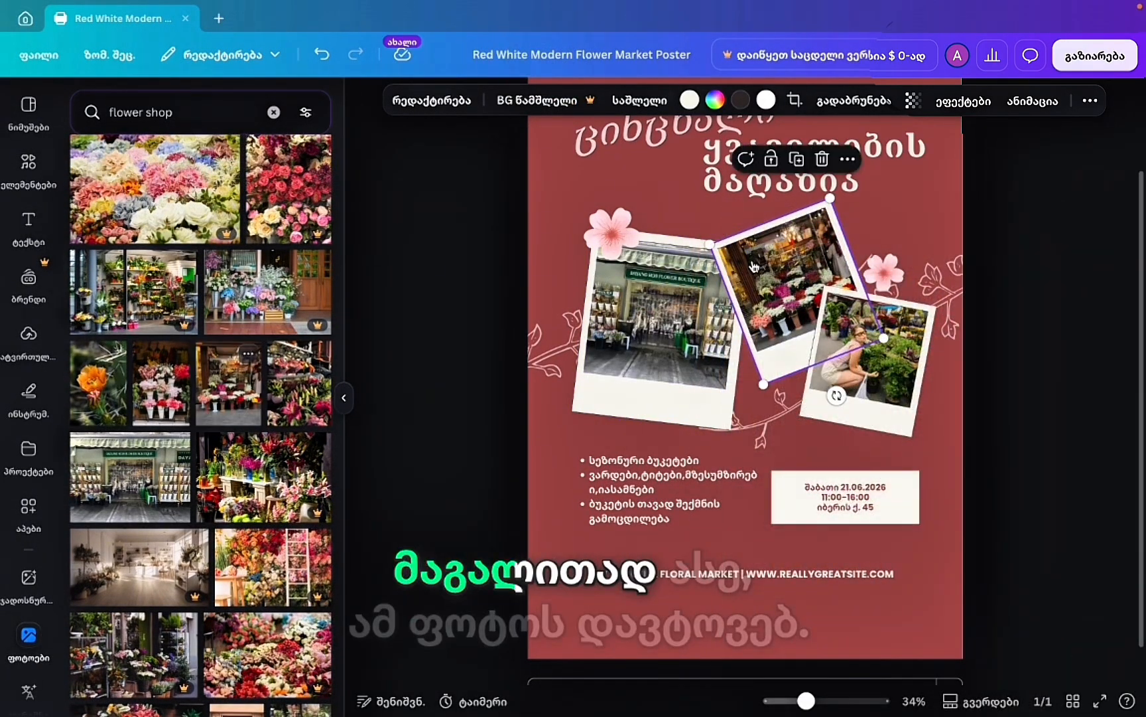
Tilt the middle polaroid slightly.
{"action": "left_click", "coordinate": [1064, 325]}
{"action": "left_click", "coordinate": [779, 356]}
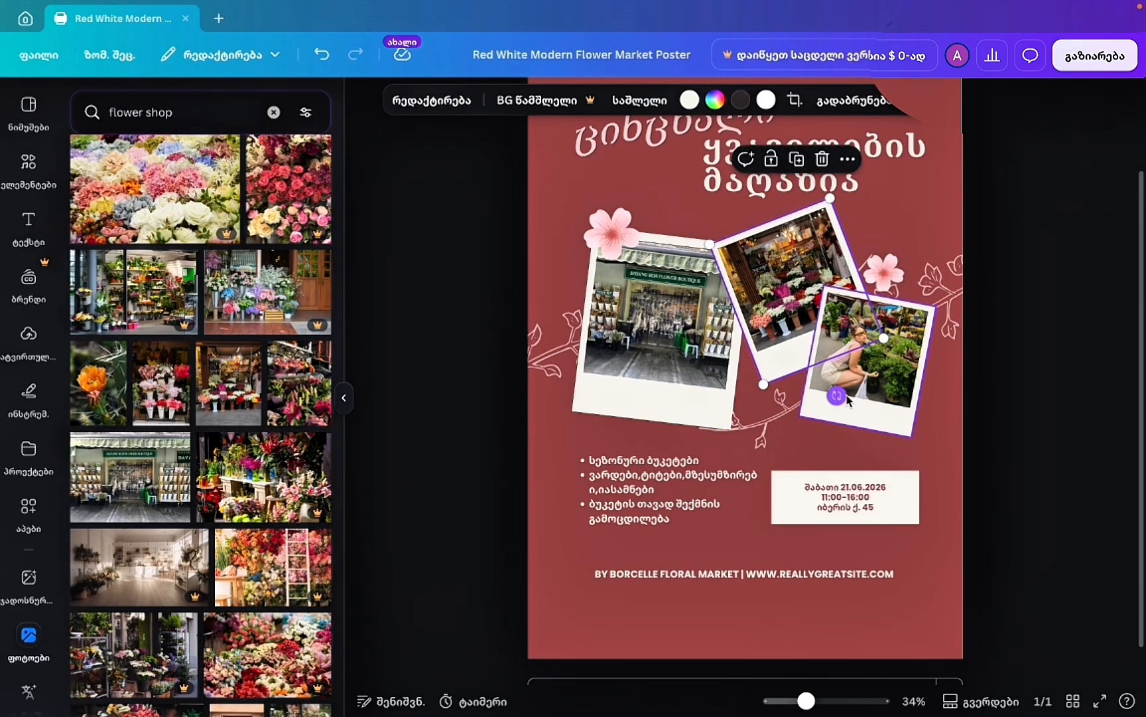
{"action": "left_click_drag", "start_coordinate": [837, 396], "coordinate": [823, 400]}
Search Elements for 'flower', filter to Graphics, and add the pink flower graphic to the poster.
{"action": "left_click", "coordinate": [28, 161]}
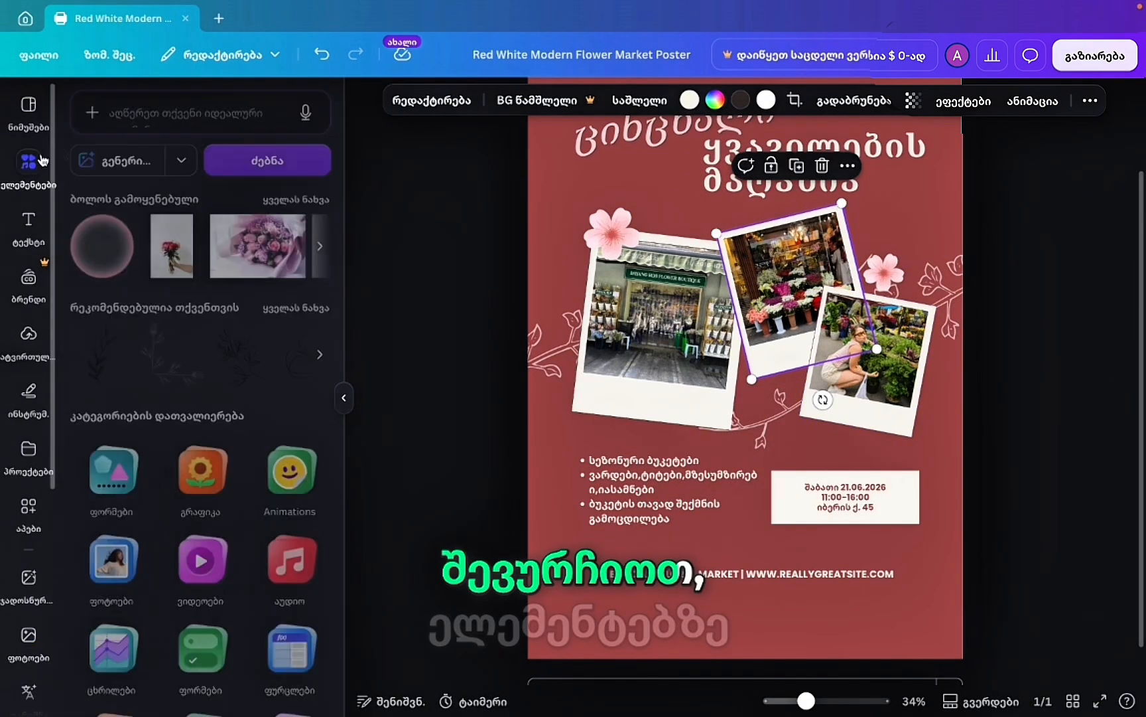
{"action": "left_click", "coordinate": [142, 119]}
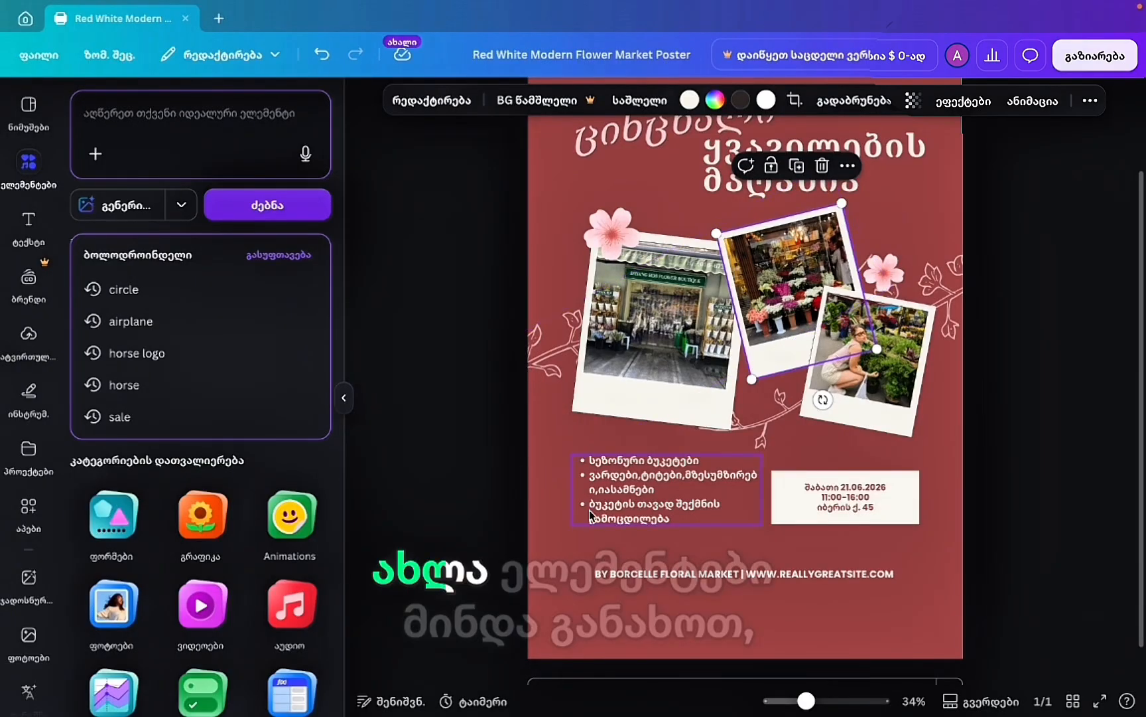
{"action": "type", "text": "f"}
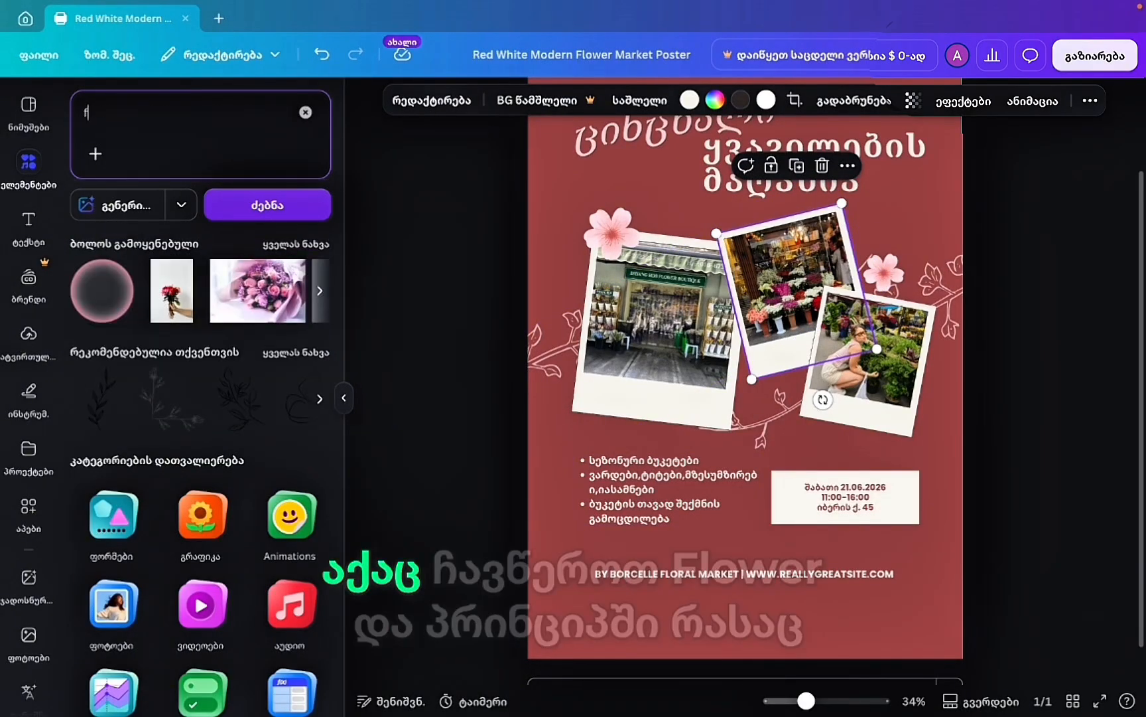
{"action": "type", "text": "lower"}
{"action": "key", "text": "Return"}
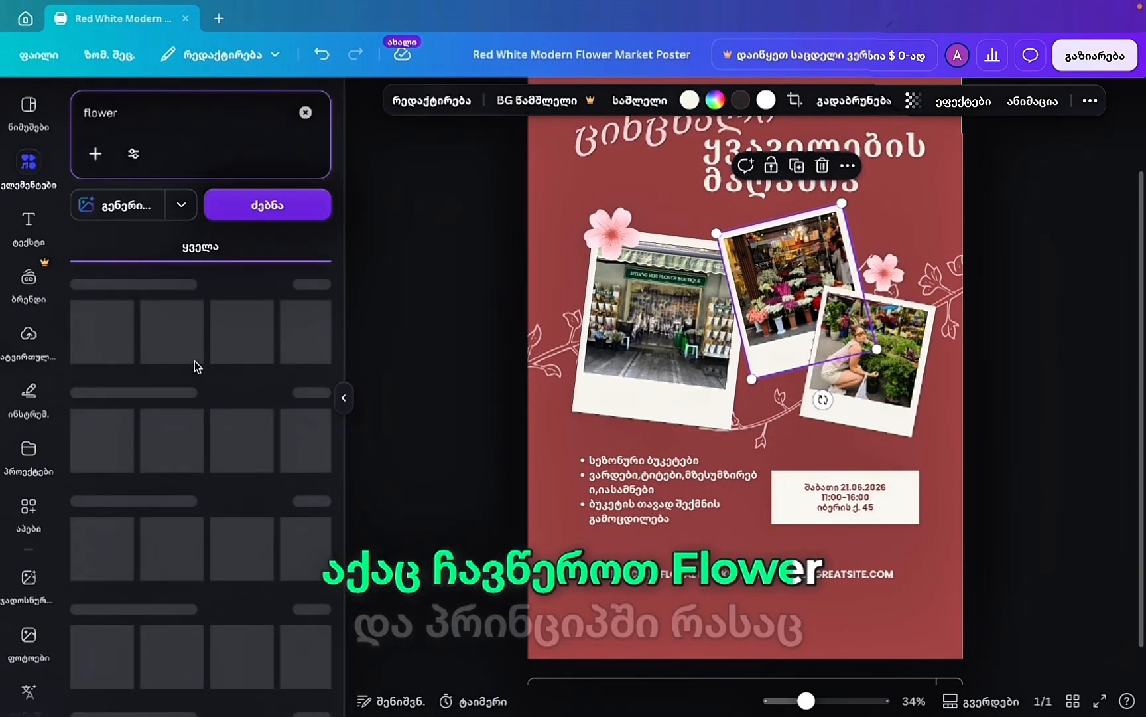
{"action": "left_click", "coordinate": [150, 246]}
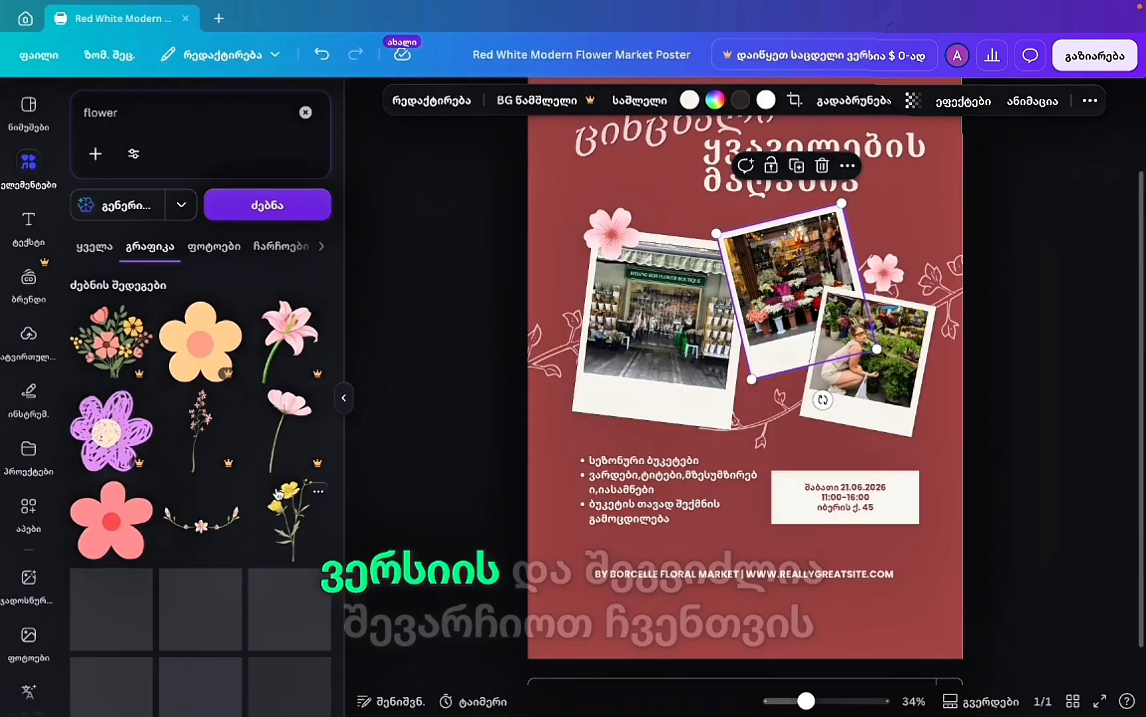
{"action": "scroll", "coordinate": [278, 493], "scroll_direction": "down", "scroll_amount": 1}
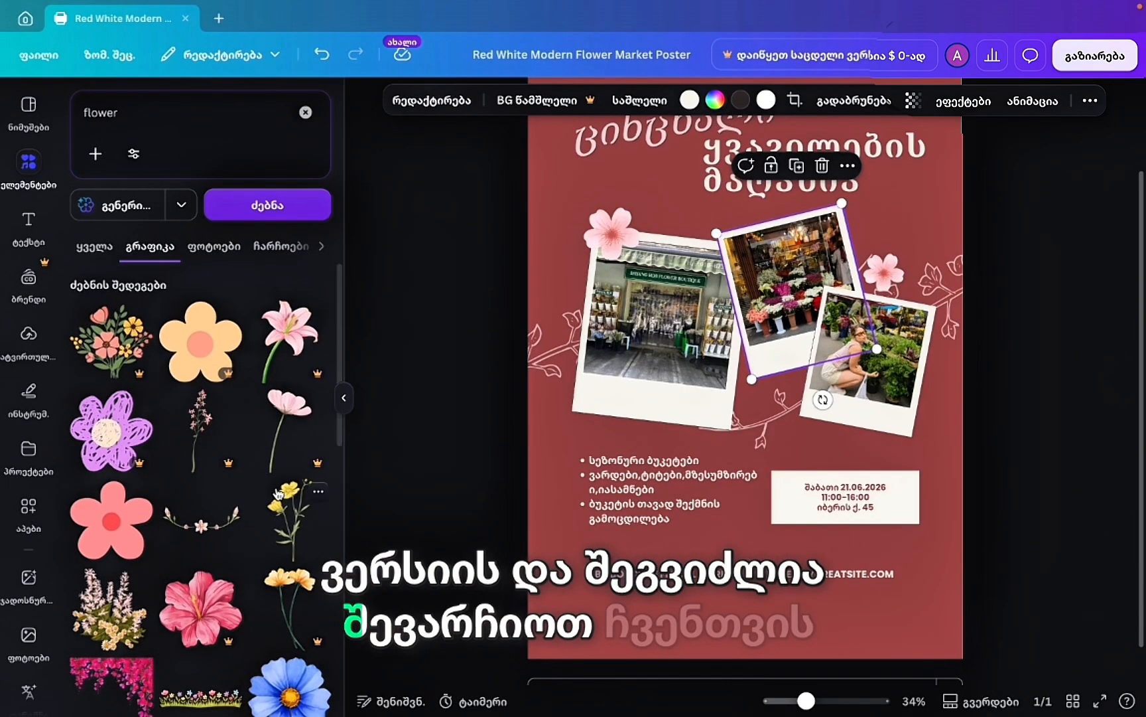
{"action": "scroll", "coordinate": [278, 493], "scroll_direction": "down", "scroll_amount": 3}
{"action": "scroll", "coordinate": [278, 492], "scroll_direction": "down", "scroll_amount": 3}
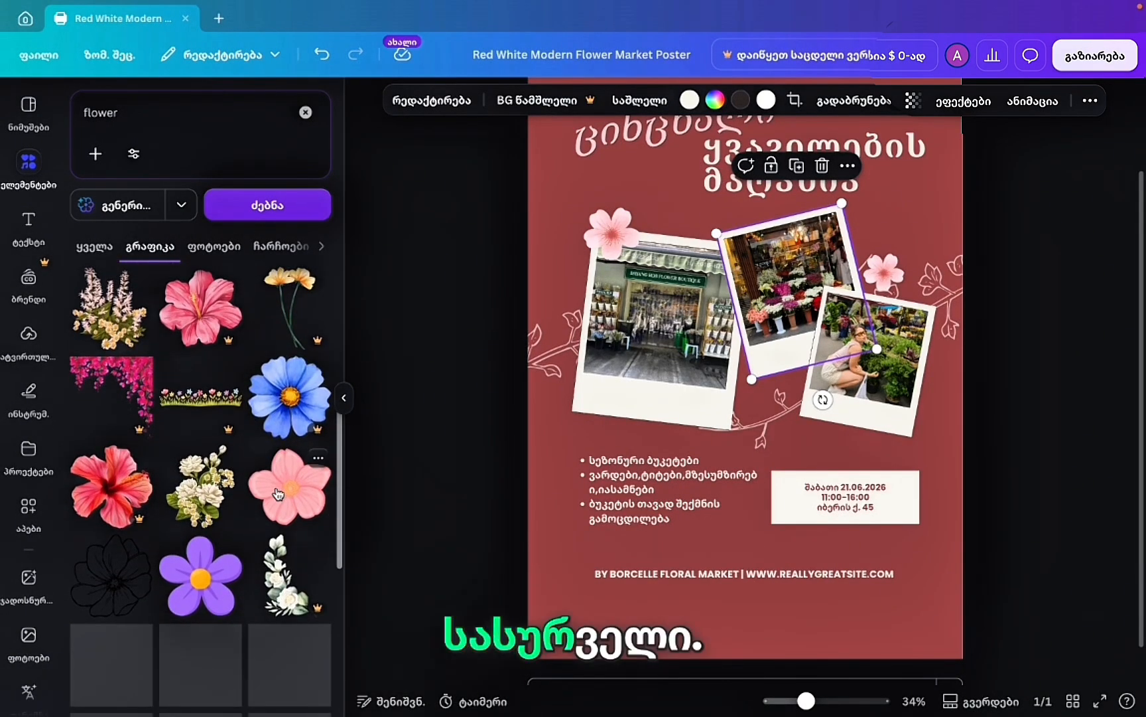
{"action": "scroll", "coordinate": [278, 493], "scroll_direction": "down", "scroll_amount": 1}
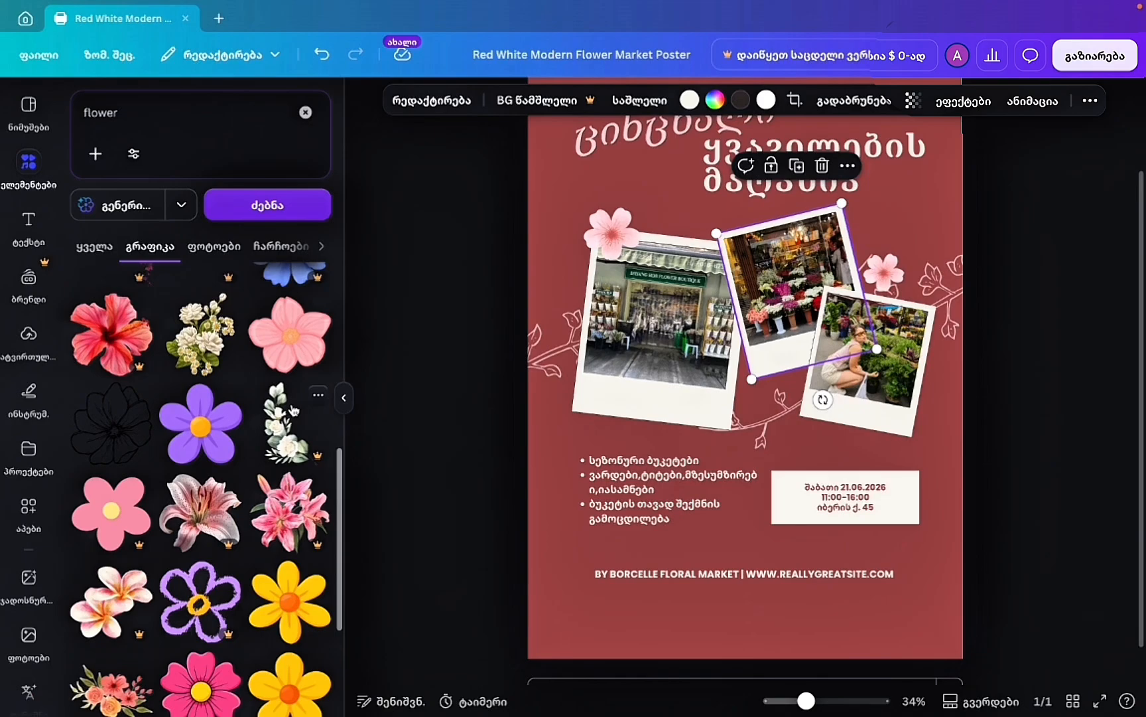
{"action": "left_click", "coordinate": [294, 351]}
Shrink the pink flower and place it on the left polaroid's upper corner.
{"action": "left_click_drag", "start_coordinate": [710, 356], "coordinate": [606, 229]}
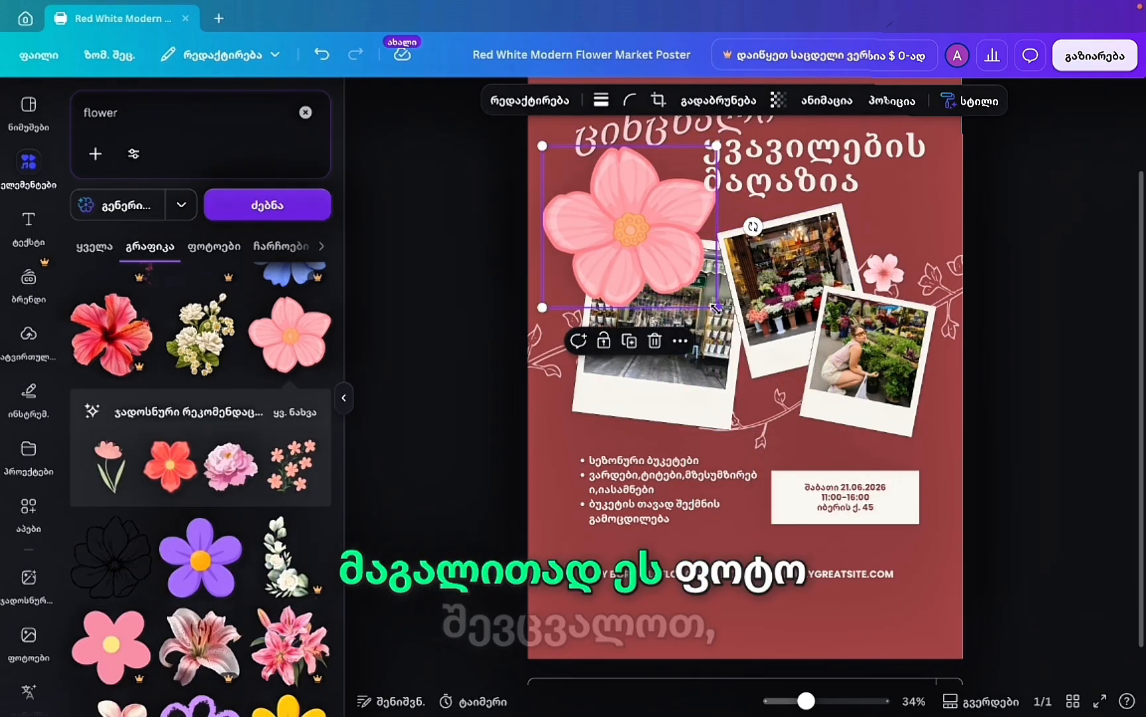
{"action": "left_click_drag", "start_coordinate": [716, 308], "coordinate": [614, 217]}
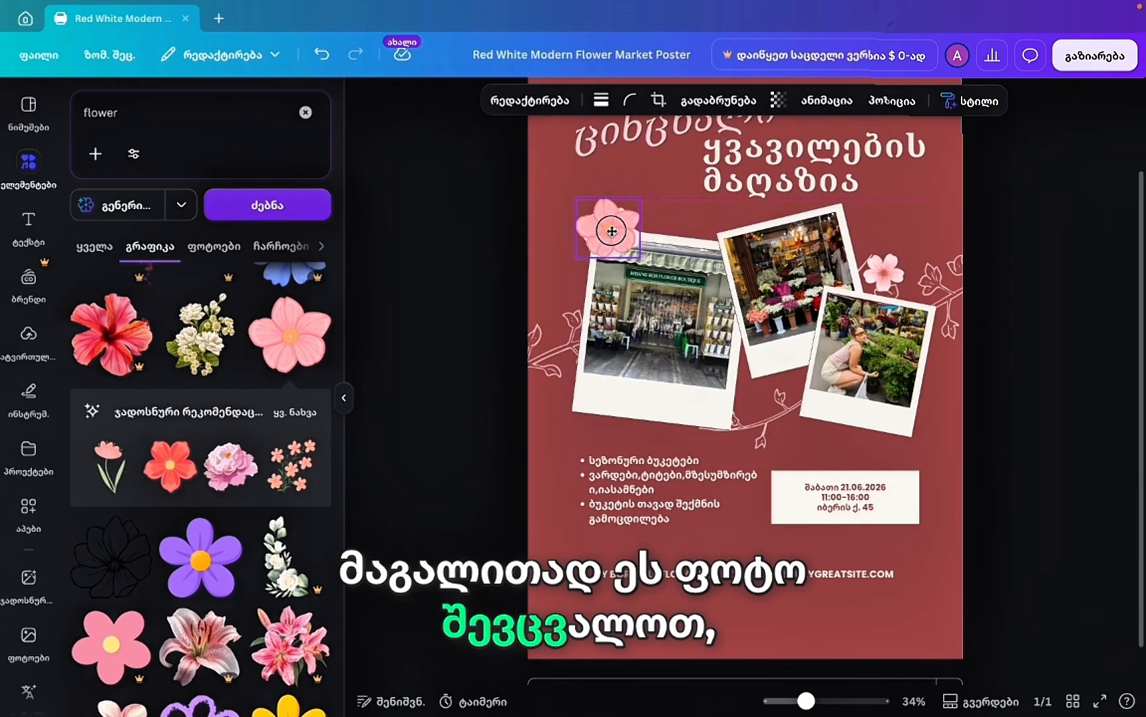
{"action": "left_click_drag", "start_coordinate": [569, 193], "coordinate": [605, 233]}
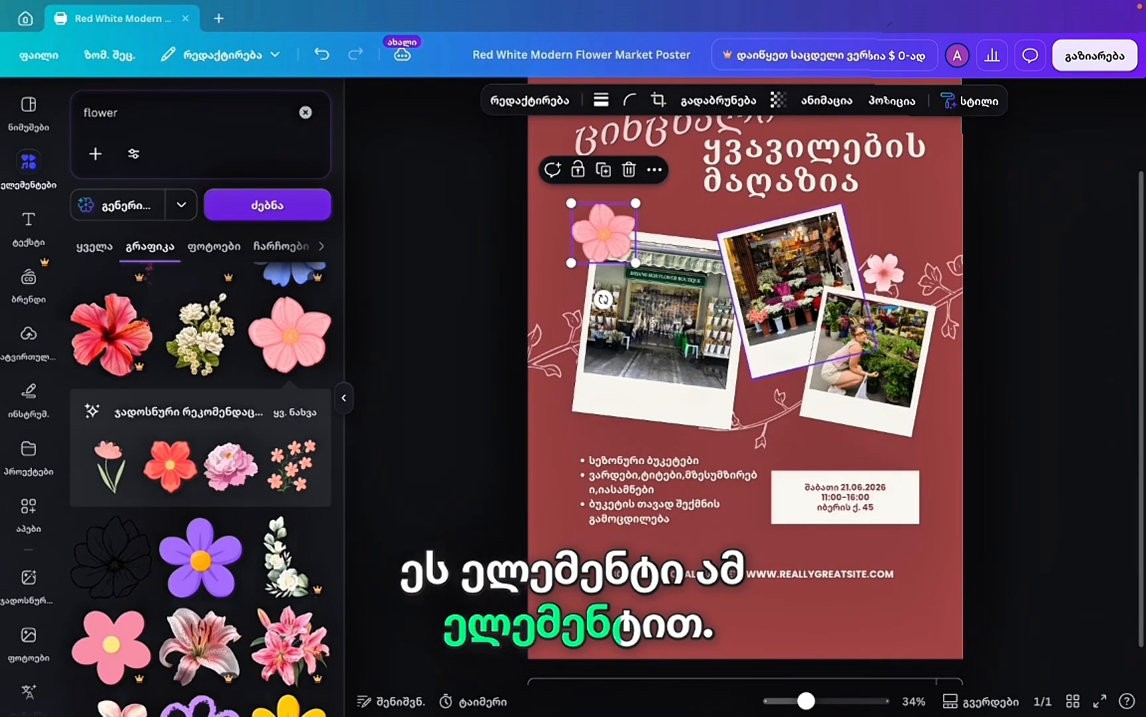
Delete the small pink flower at the right and show all recommended flower graphics.
{"action": "left_click", "coordinate": [884, 270]}
{"action": "key", "text": "Delete"}
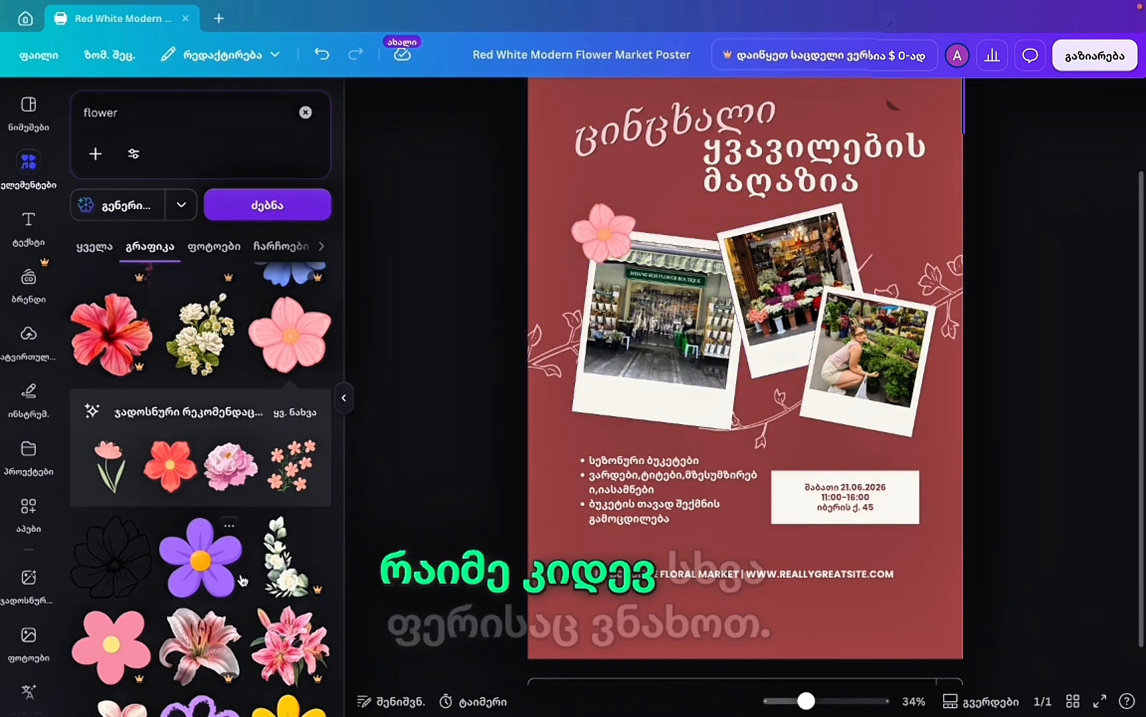
{"action": "scroll", "coordinate": [199, 577], "scroll_direction": "down", "scroll_amount": 1}
{"action": "scroll", "coordinate": [242, 581], "scroll_direction": "down", "scroll_amount": 1}
{"action": "scroll", "coordinate": [243, 581], "scroll_direction": "up", "scroll_amount": 1}
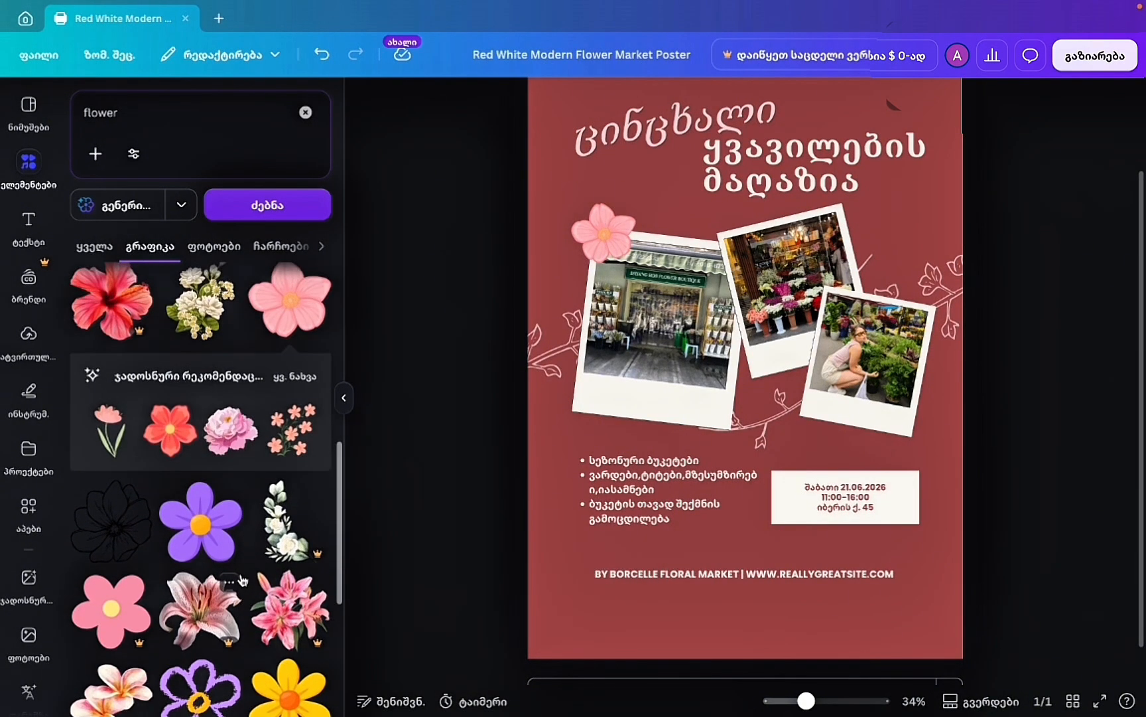
{"action": "left_click", "coordinate": [290, 376]}
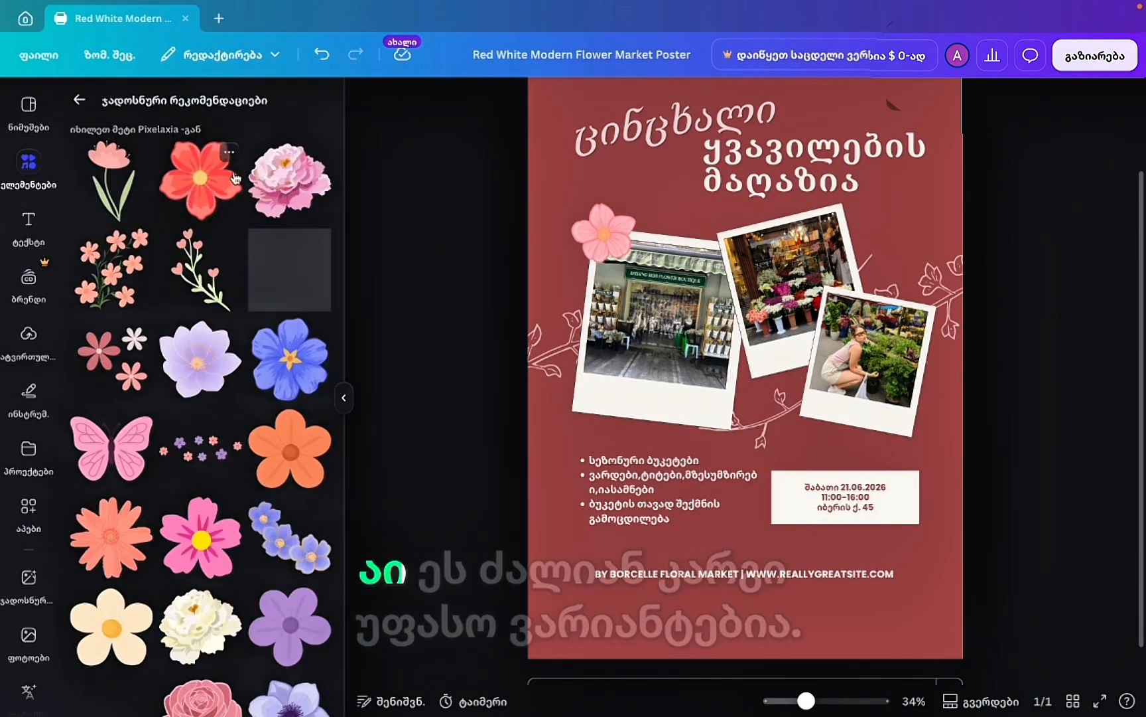
Add a small pink peony and a small blue flower settled between the photos.
{"action": "left_click", "coordinate": [296, 186]}
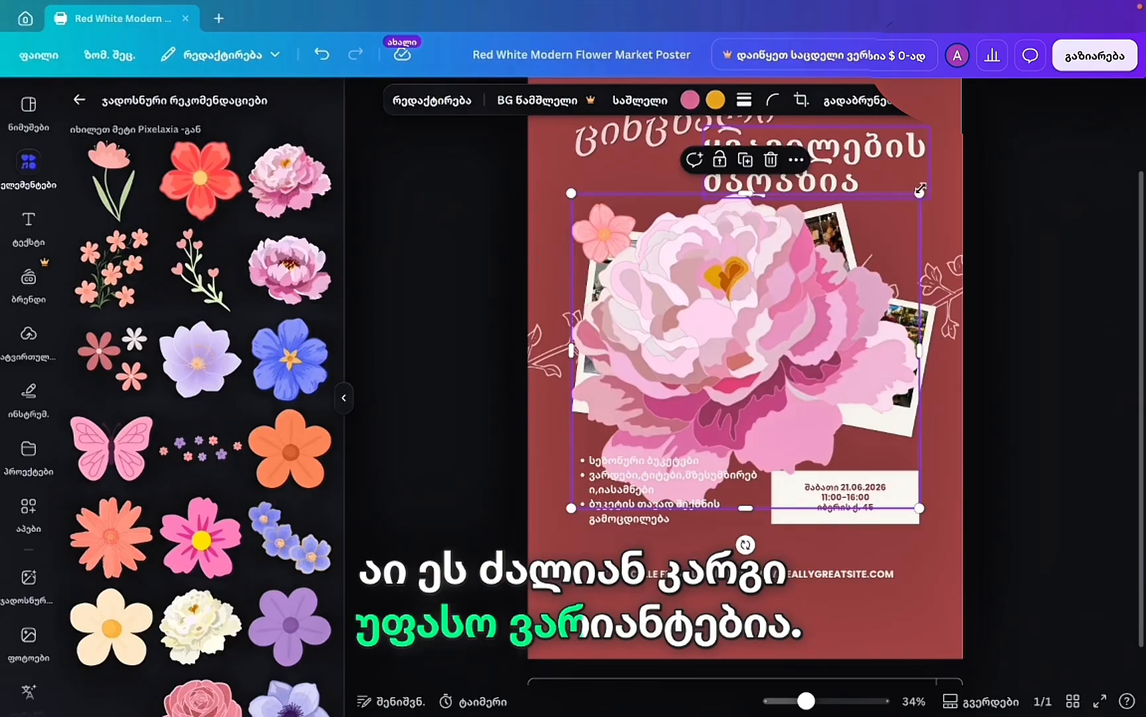
{"action": "left_click_drag", "start_coordinate": [920, 191], "coordinate": [890, 249]}
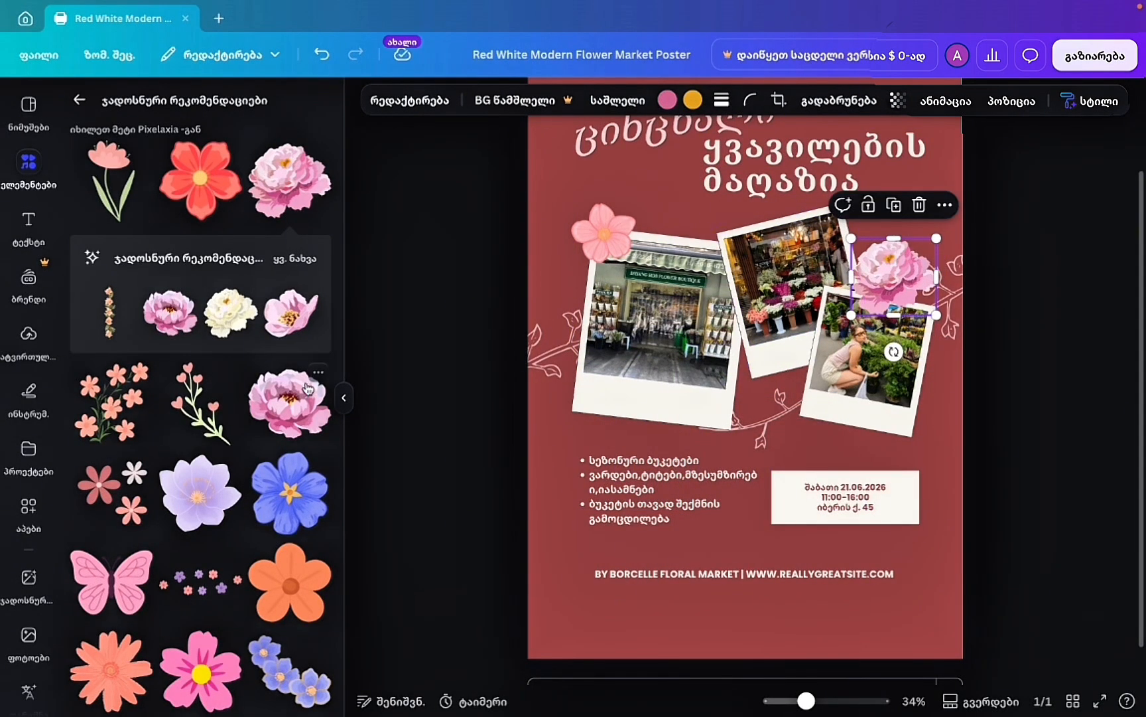
{"action": "scroll", "coordinate": [236, 397], "scroll_direction": "down", "scroll_amount": 2}
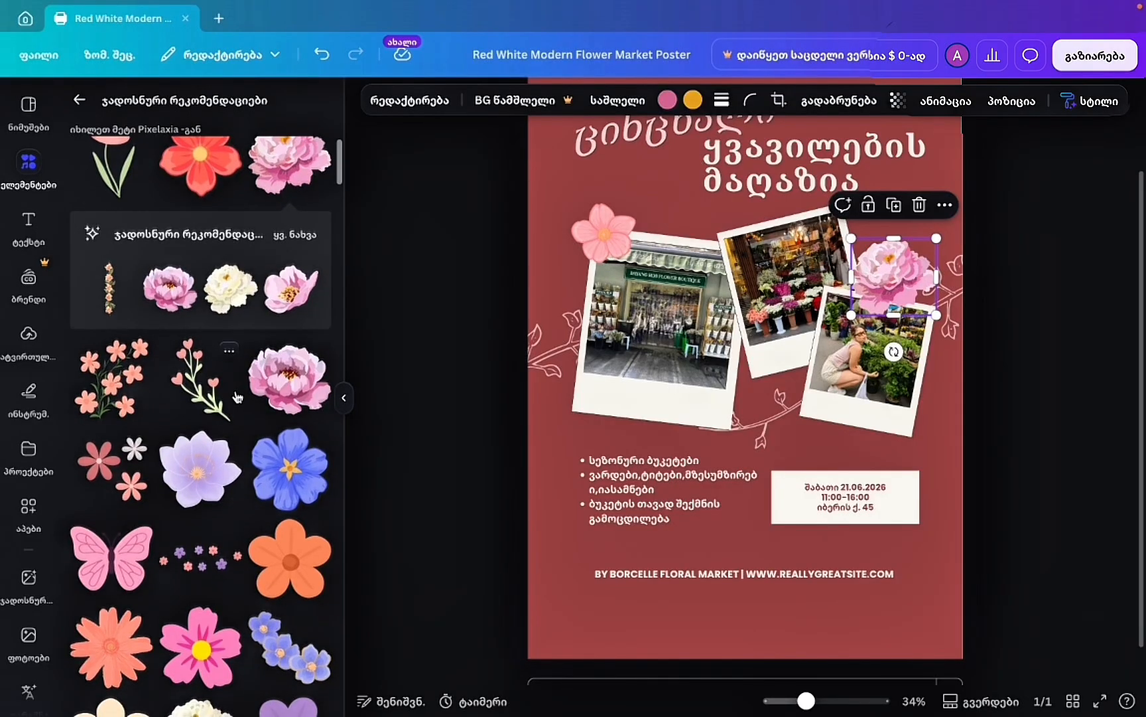
{"action": "left_click", "coordinate": [290, 457]}
{"action": "left_click_drag", "start_coordinate": [834, 257], "coordinate": [727, 372]}
{"action": "left_click_drag", "start_coordinate": [695, 412], "coordinate": [750, 417]}
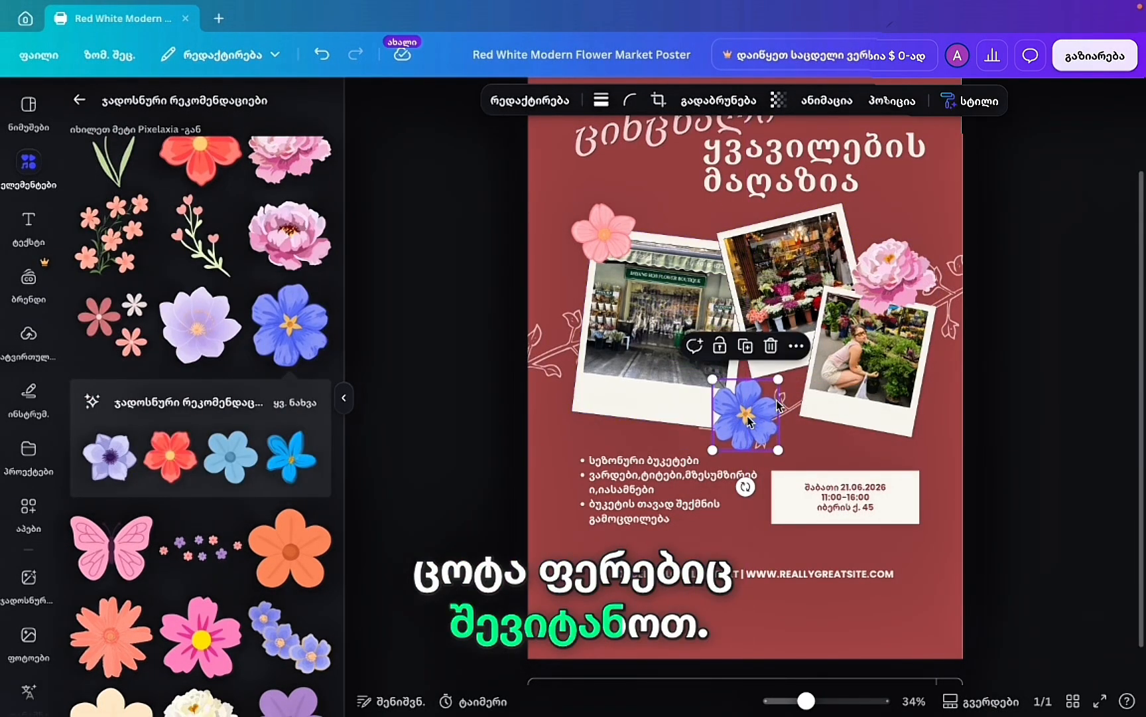
{"action": "left_click_drag", "start_coordinate": [781, 377], "coordinate": [730, 420]}
Add a small pink butterfly and place it near the date box by the right photo.
{"action": "scroll", "coordinate": [153, 359], "scroll_direction": "up", "scroll_amount": 1}
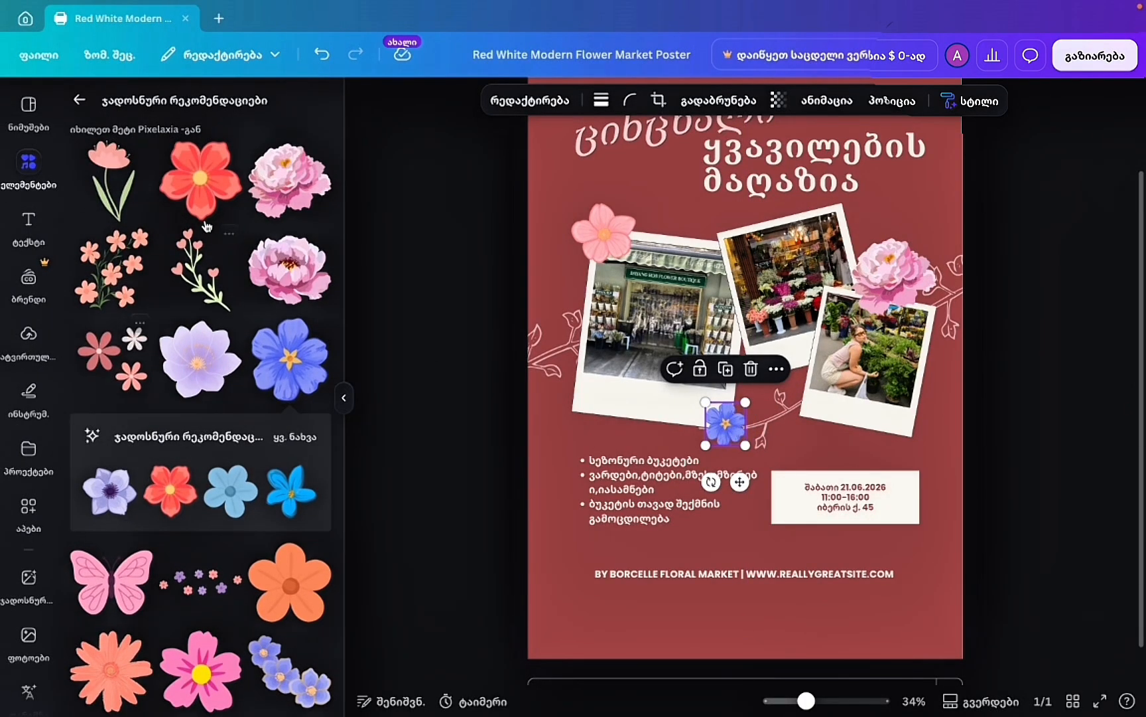
{"action": "scroll", "coordinate": [254, 366], "scroll_direction": "down", "scroll_amount": 3}
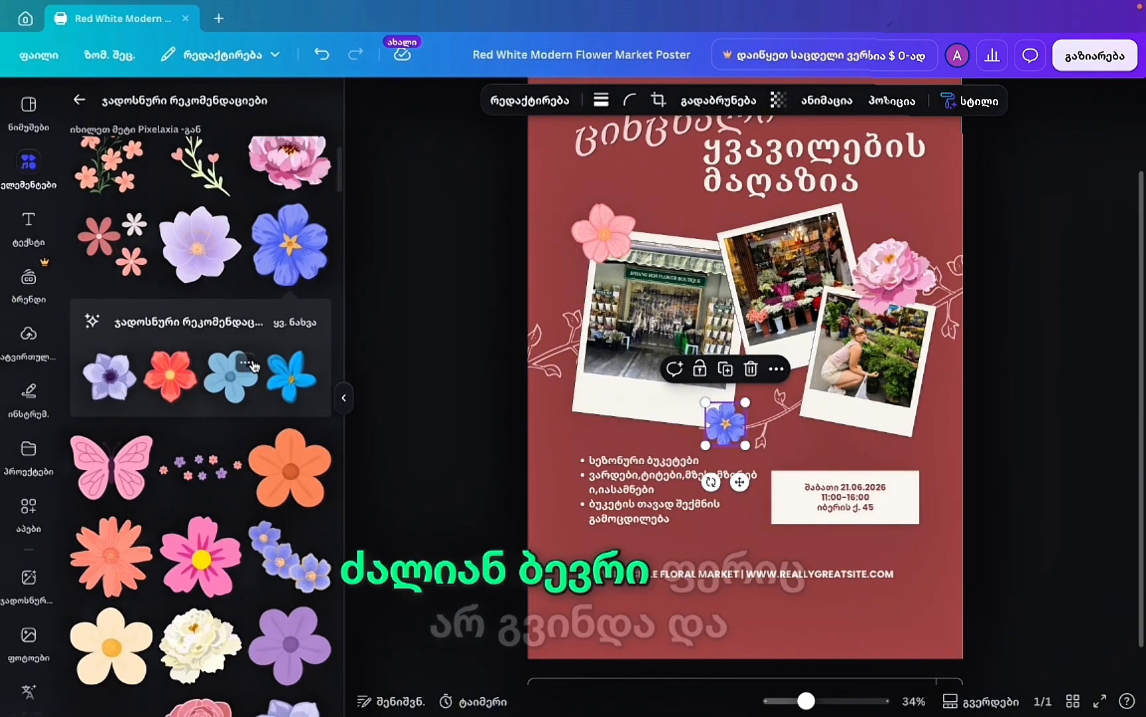
{"action": "scroll", "coordinate": [254, 366], "scroll_direction": "down", "scroll_amount": 1}
{"action": "left_click", "coordinate": [113, 416]}
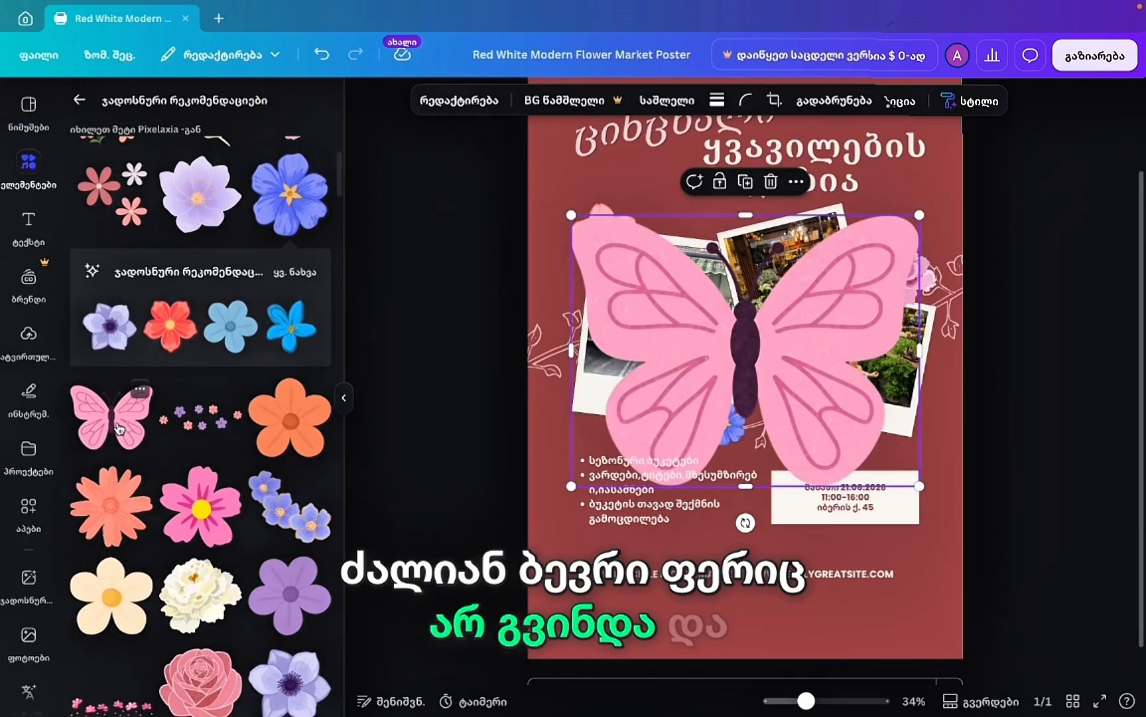
{"action": "left_click_drag", "start_coordinate": [919, 216], "coordinate": [614, 442]}
{"action": "left_click_drag", "start_coordinate": [610, 517], "coordinate": [866, 493]}
{"action": "left_click", "coordinate": [1044, 463]}
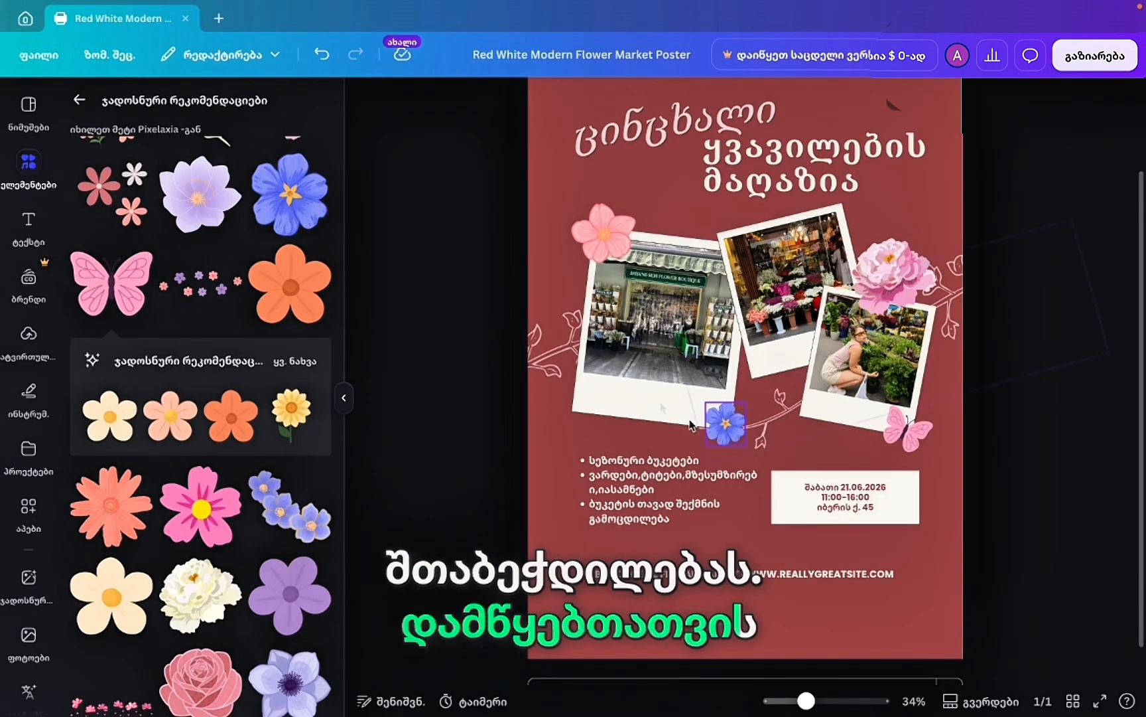
{"action": "scroll", "coordinate": [728, 350], "scroll_direction": "up", "scroll_amount": 2}
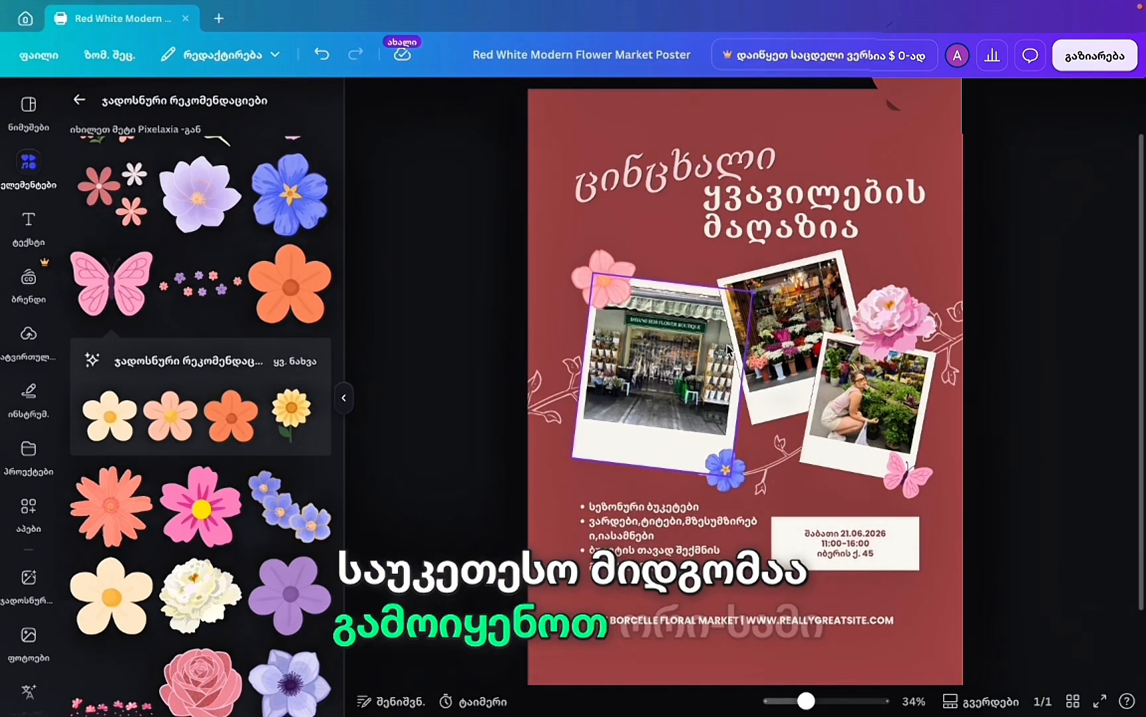
{"action": "scroll", "coordinate": [728, 350], "scroll_direction": "down", "scroll_amount": 2}
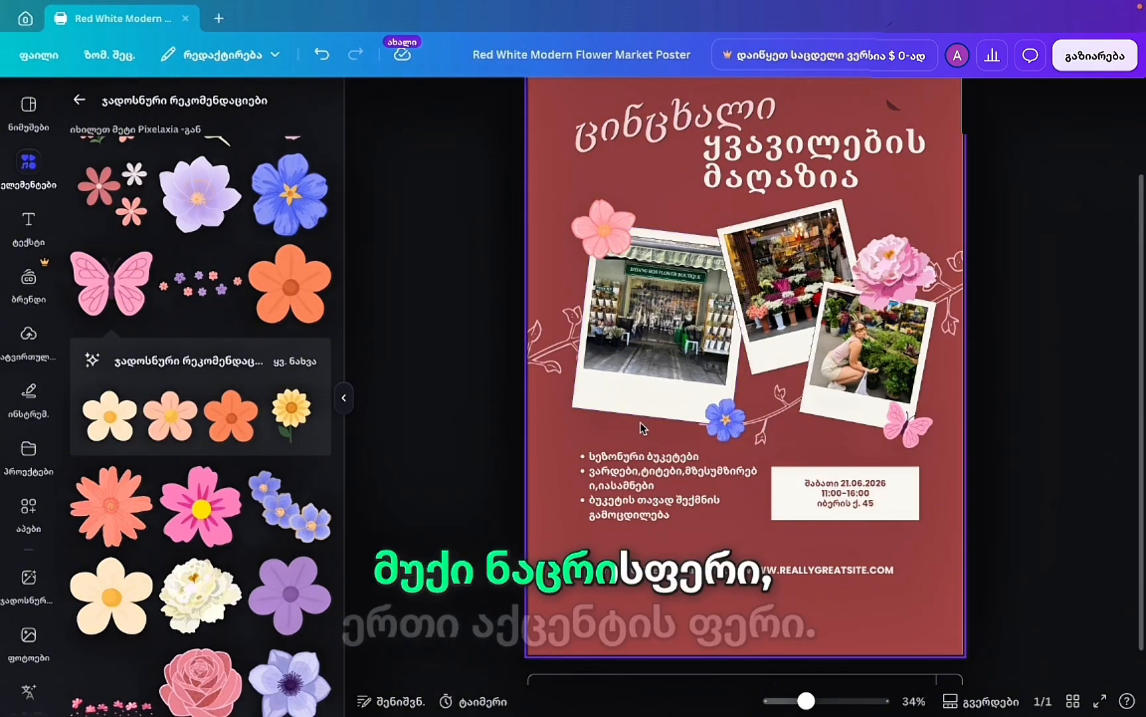
{"action": "left_click", "coordinate": [731, 528]}
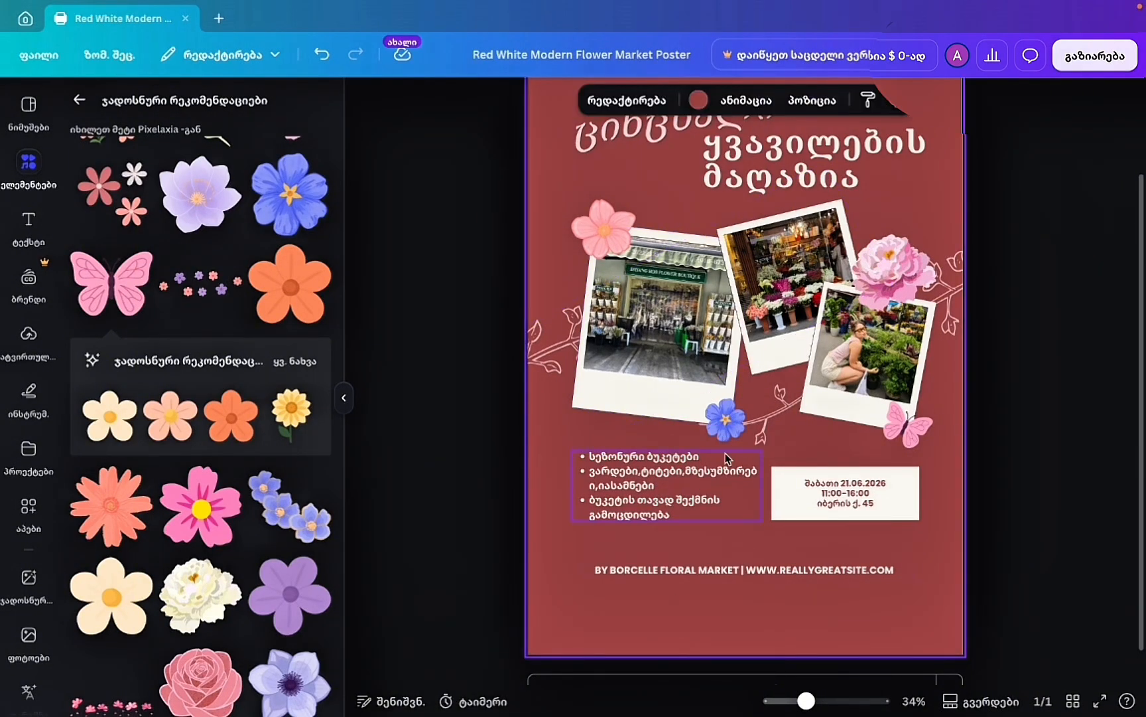
{"action": "scroll", "coordinate": [728, 458], "scroll_direction": "up", "scroll_amount": 5}
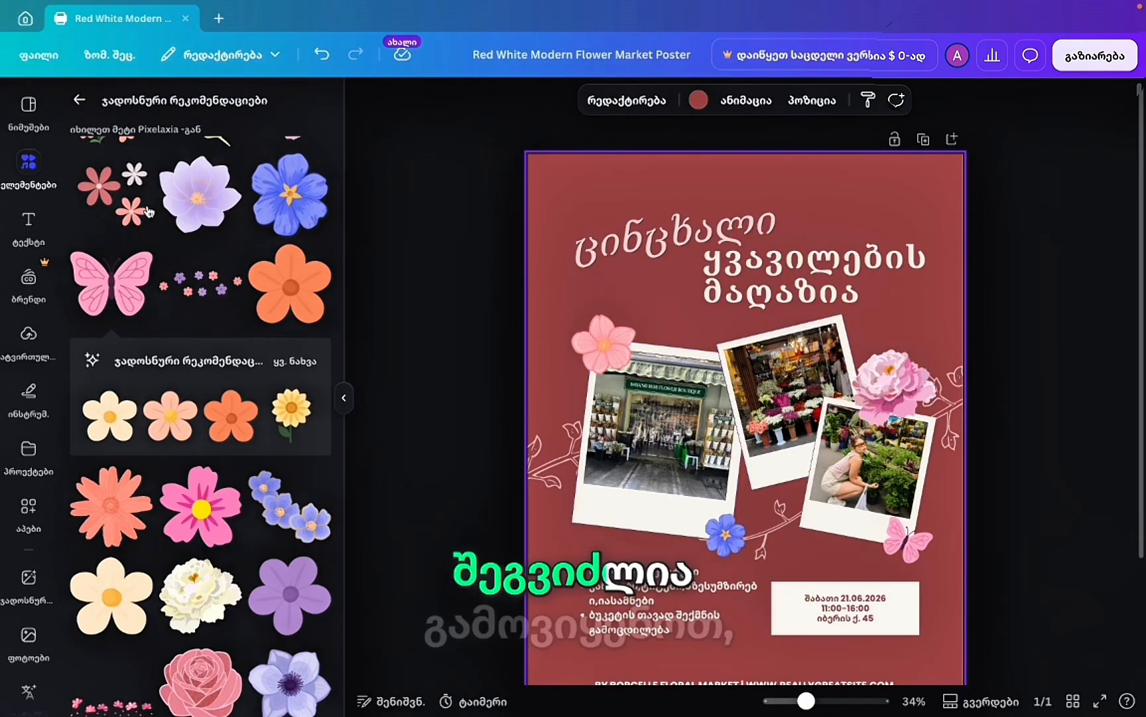
{"action": "left_click", "coordinate": [698, 100]}
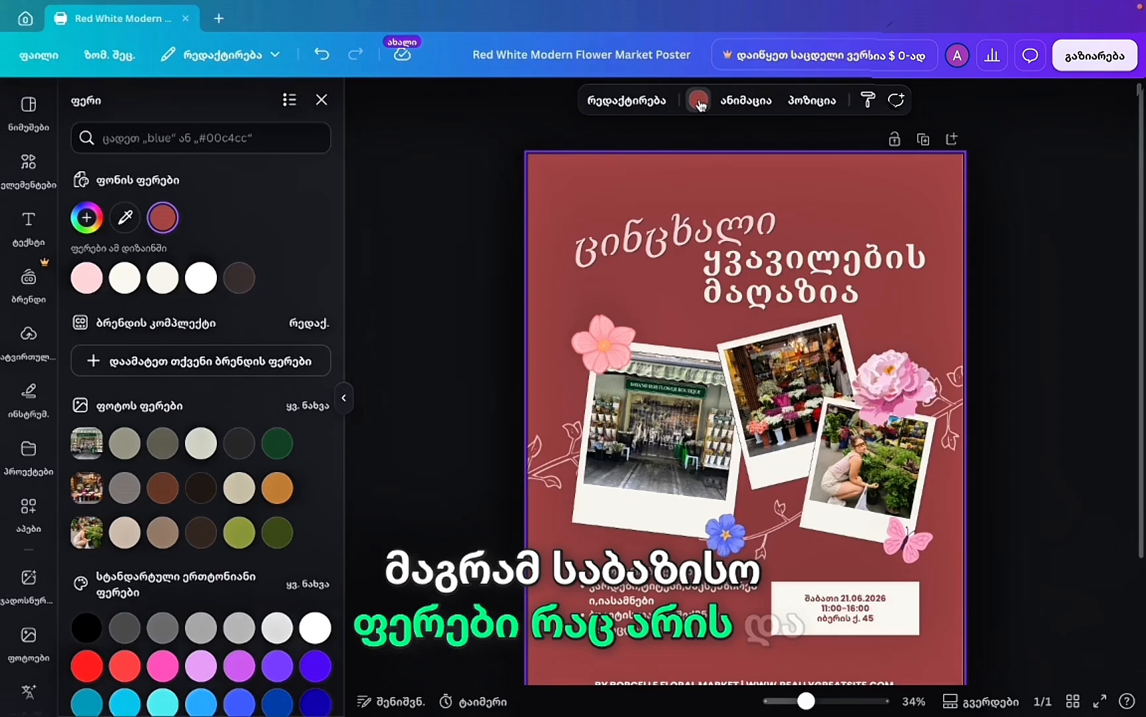
{"action": "left_click_drag", "start_coordinate": [819, 255], "coordinate": [820, 265]}
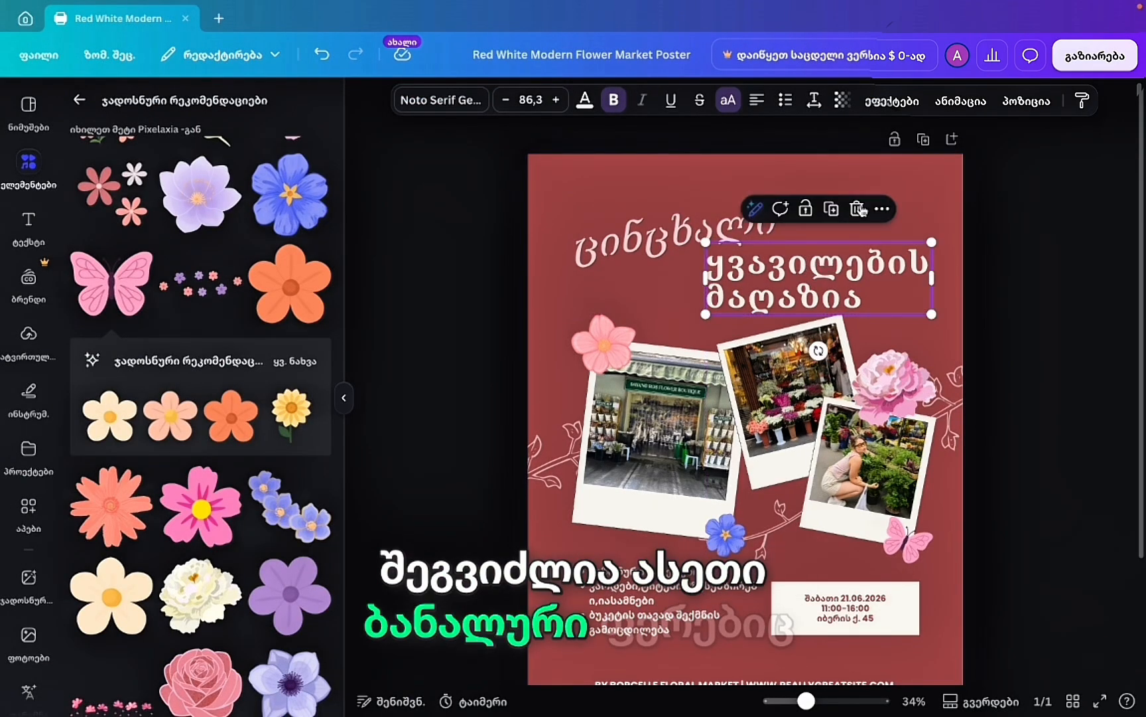
{"action": "left_click", "coordinate": [921, 197]}
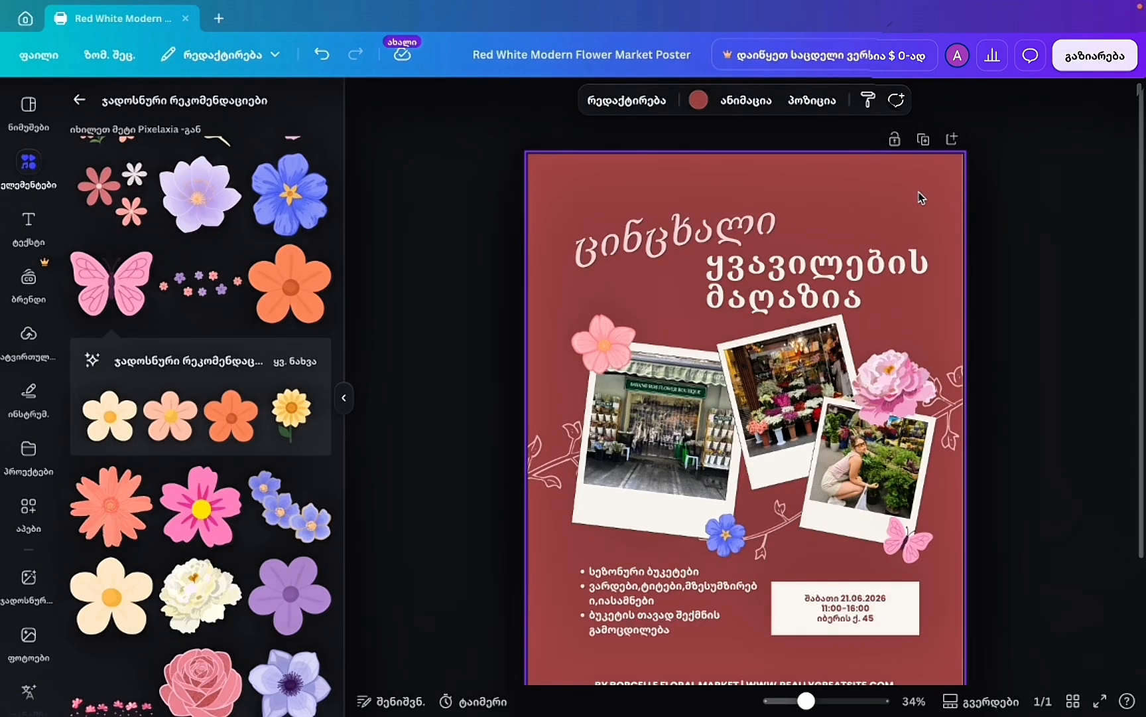
Clear the 'flower' element search and open the Shapes category.
{"action": "left_click", "coordinate": [81, 101]}
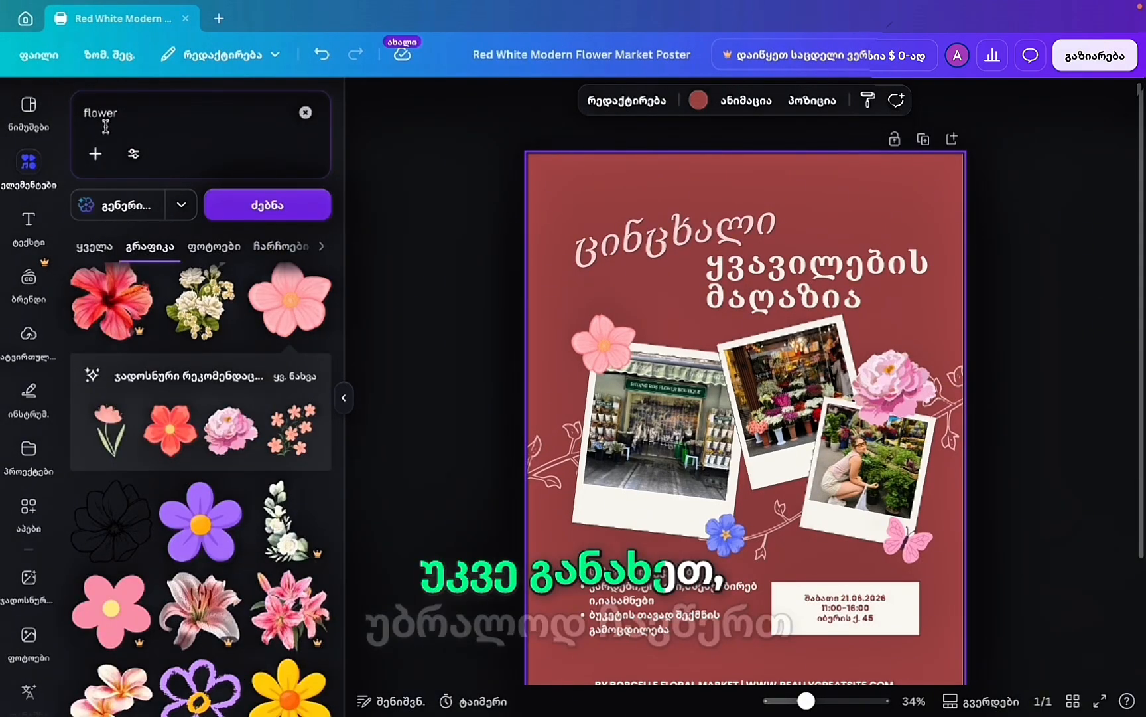
{"action": "left_click", "coordinate": [305, 112]}
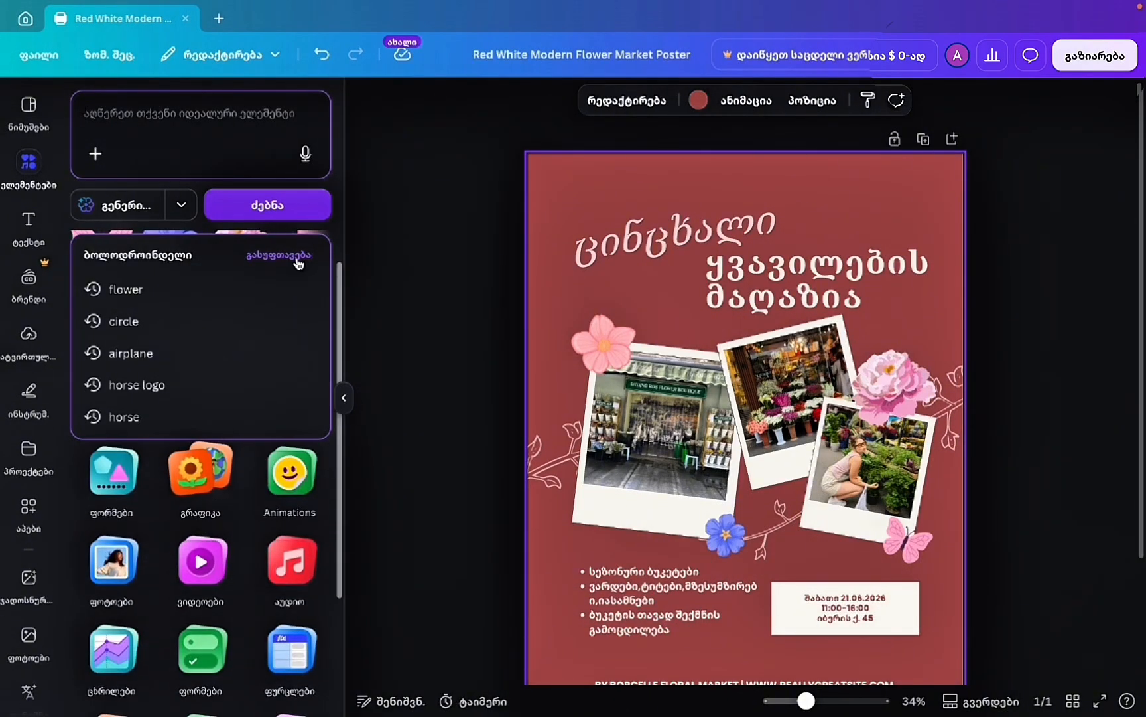
{"action": "left_click", "coordinate": [394, 281]}
{"action": "scroll", "coordinate": [190, 428], "scroll_direction": "down", "scroll_amount": 4}
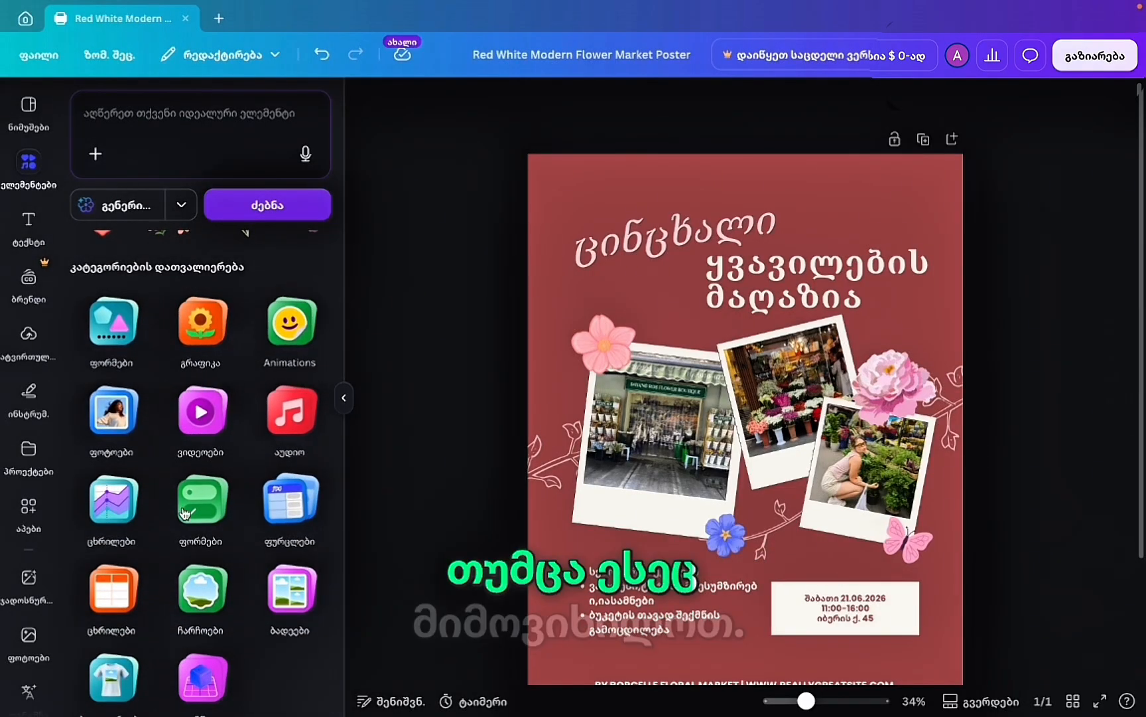
{"action": "left_click", "coordinate": [110, 329]}
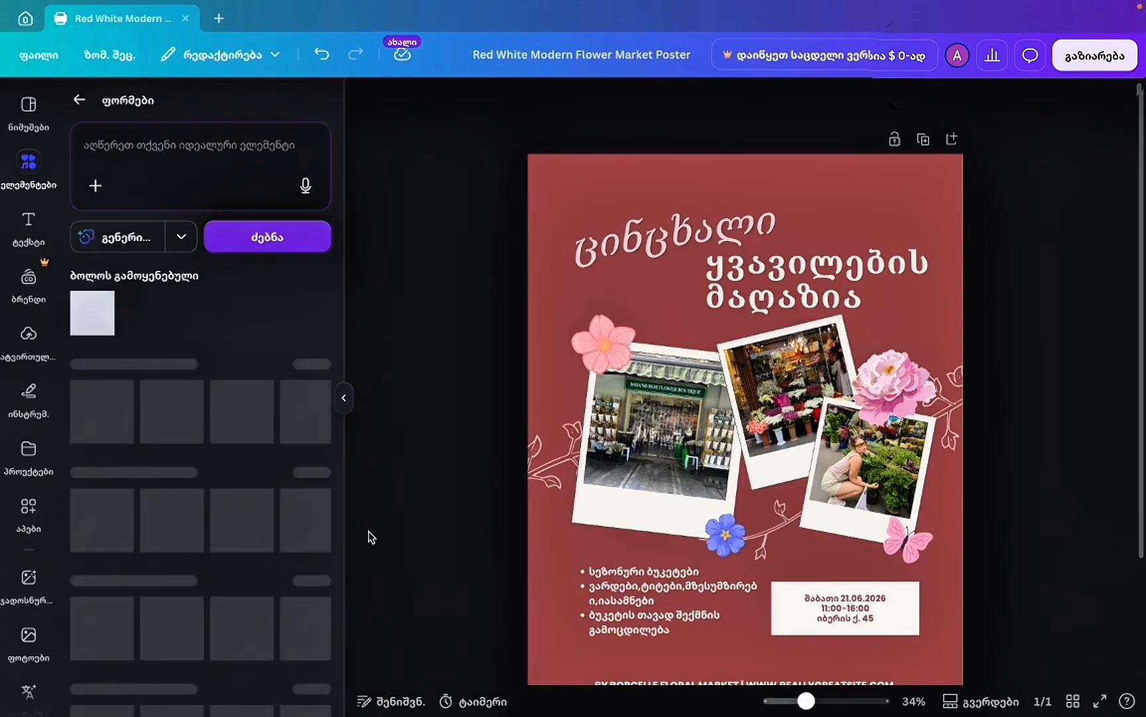
Try a shrunken Basic-shapes circle on the poster, delete it, and return to the element categories.
{"action": "scroll", "coordinate": [210, 531], "scroll_direction": "down", "scroll_amount": 4}
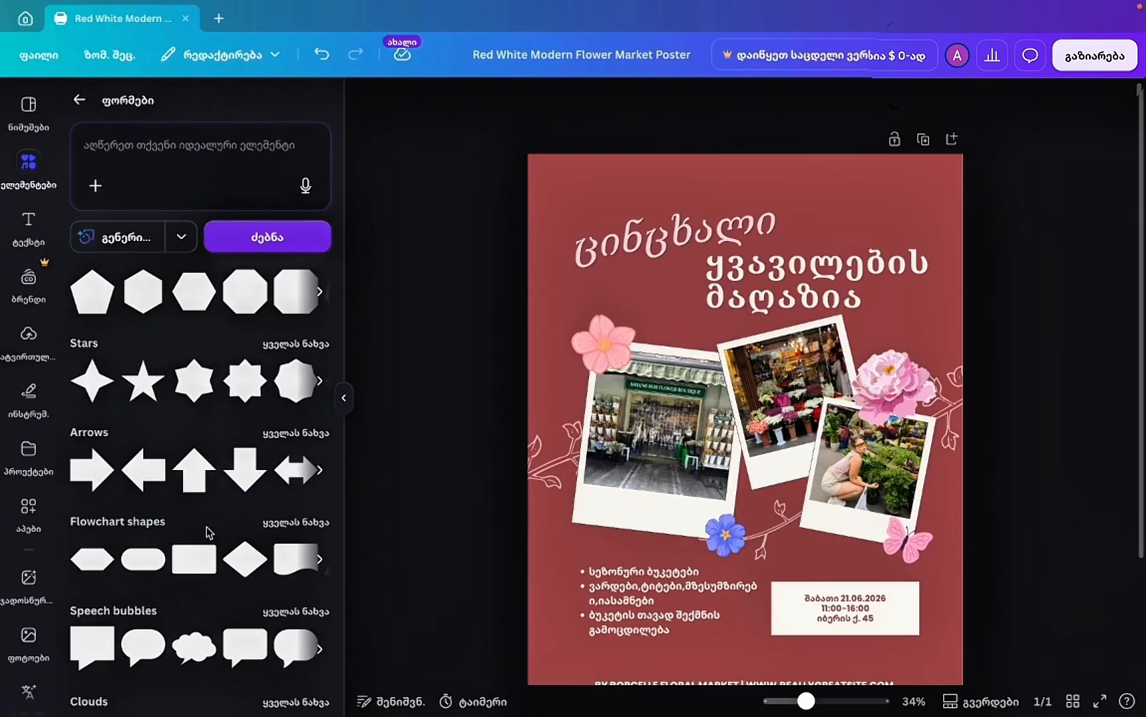
{"action": "scroll", "coordinate": [199, 521], "scroll_direction": "up", "scroll_amount": 4}
{"action": "left_click", "coordinate": [175, 507]}
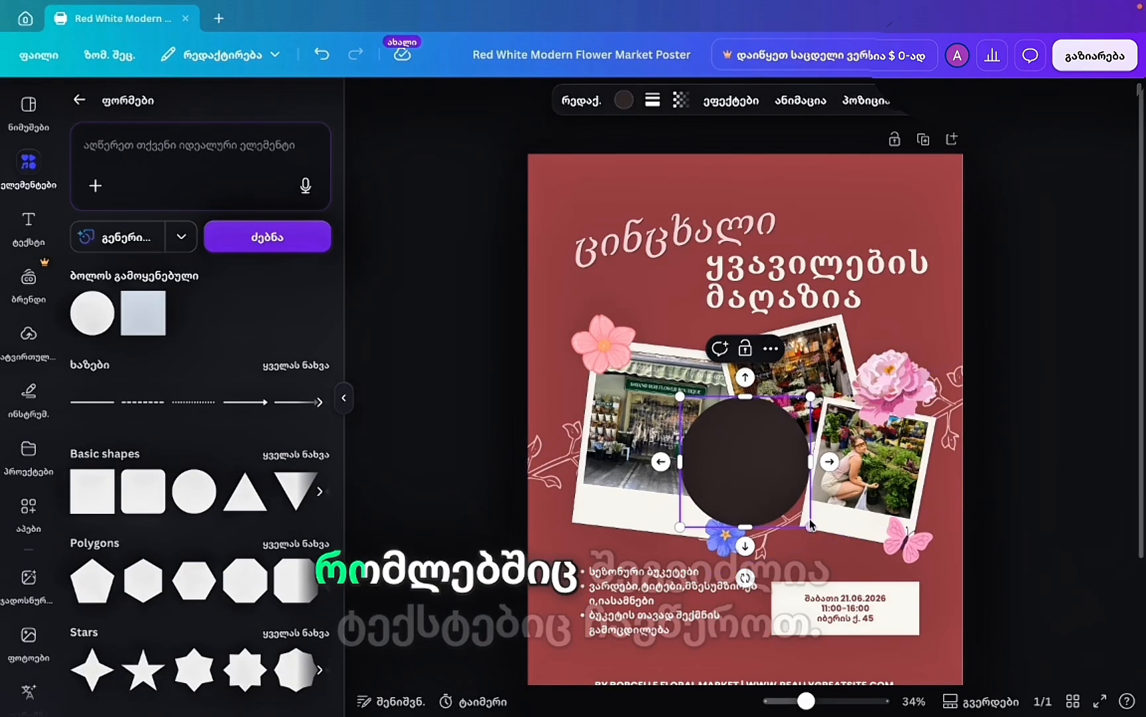
{"action": "left_click_drag", "start_coordinate": [817, 534], "coordinate": [798, 507]}
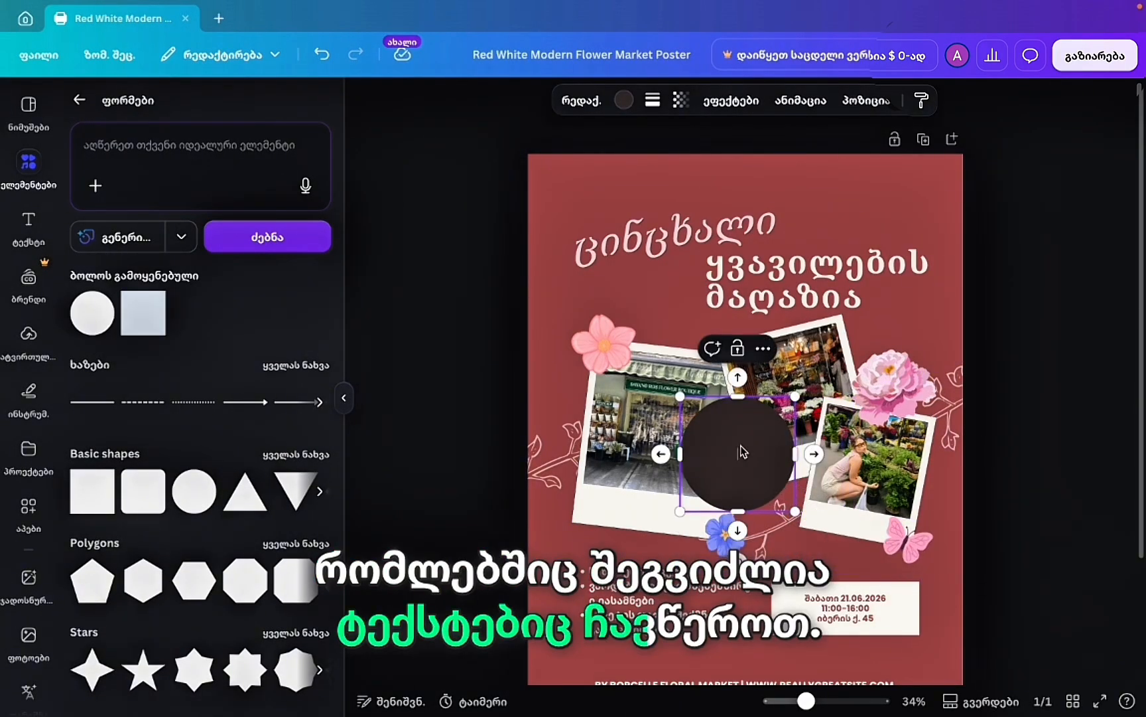
{"action": "left_click", "coordinate": [1002, 487]}
{"action": "left_click", "coordinate": [757, 453]}
{"action": "key", "text": "Delete"}
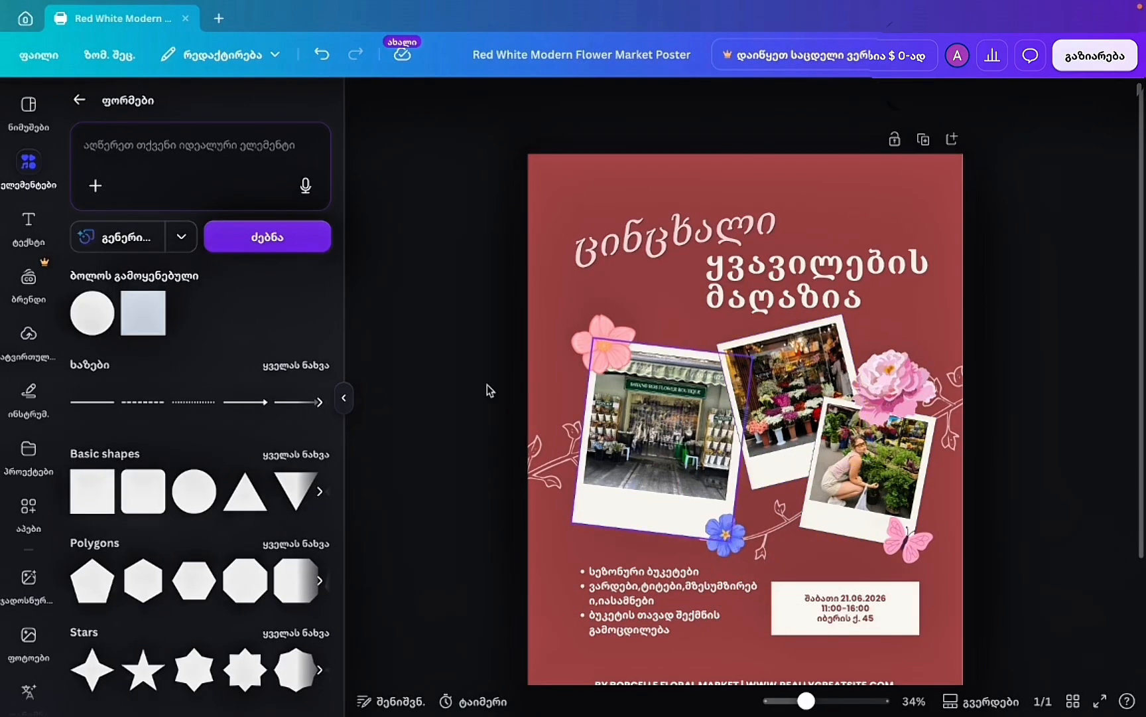
{"action": "left_click", "coordinate": [79, 100]}
{"action": "scroll", "coordinate": [247, 330], "scroll_direction": "down", "scroll_amount": 5}
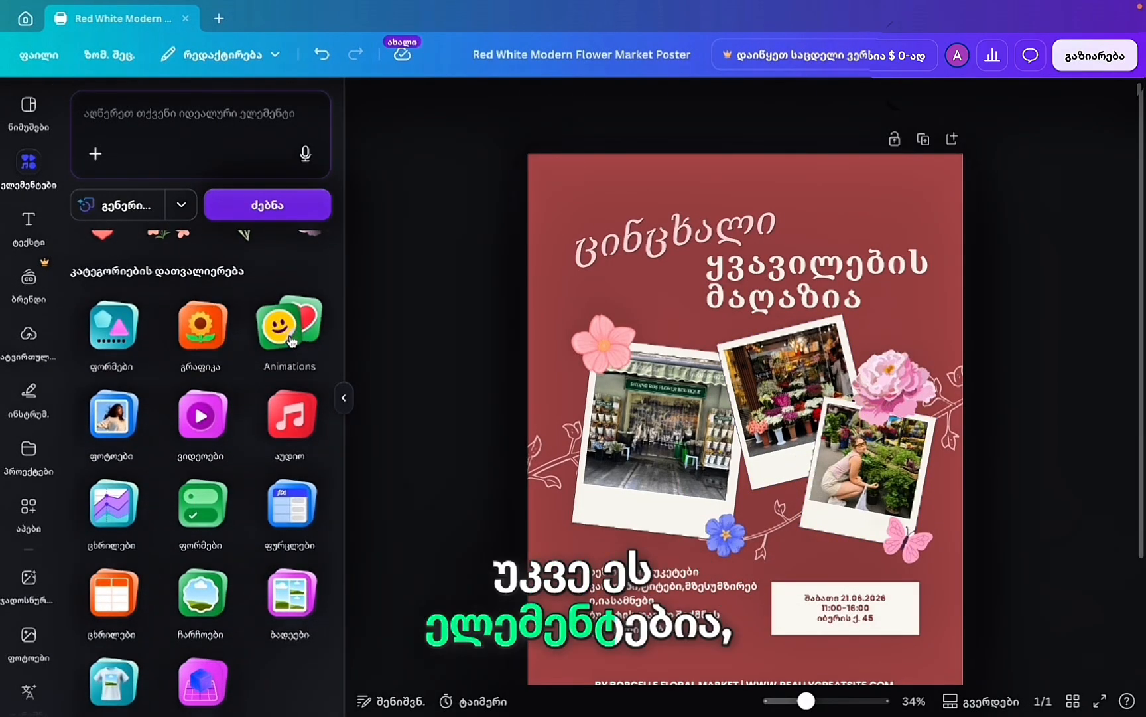
Browse the animated and Forms element collections, then return to the main categories.
{"action": "left_click", "coordinate": [297, 337]}
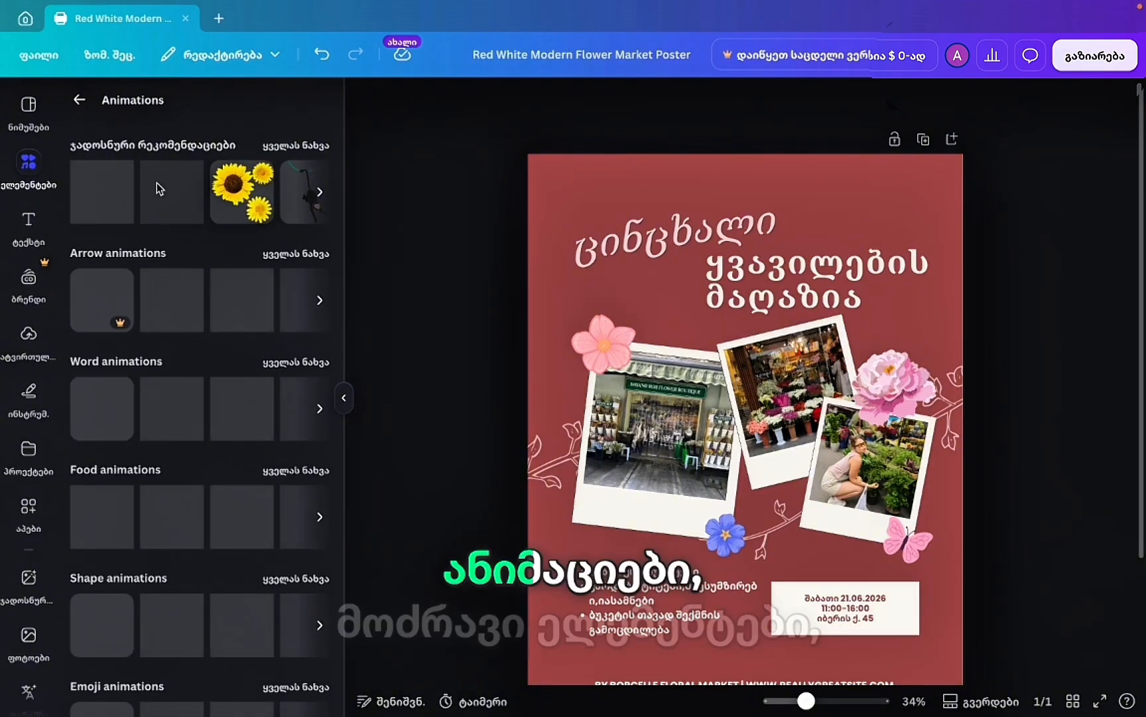
{"action": "left_click", "coordinate": [79, 100]}
{"action": "scroll", "coordinate": [113, 405], "scroll_direction": "down", "scroll_amount": 5}
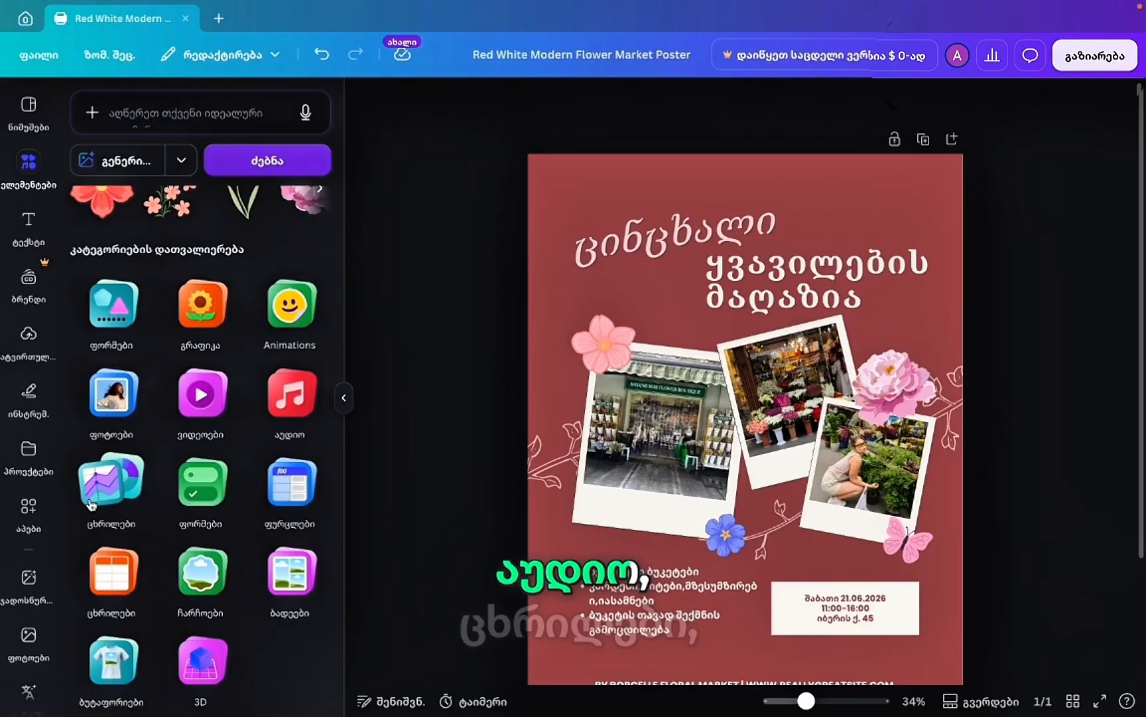
{"action": "left_click", "coordinate": [217, 507]}
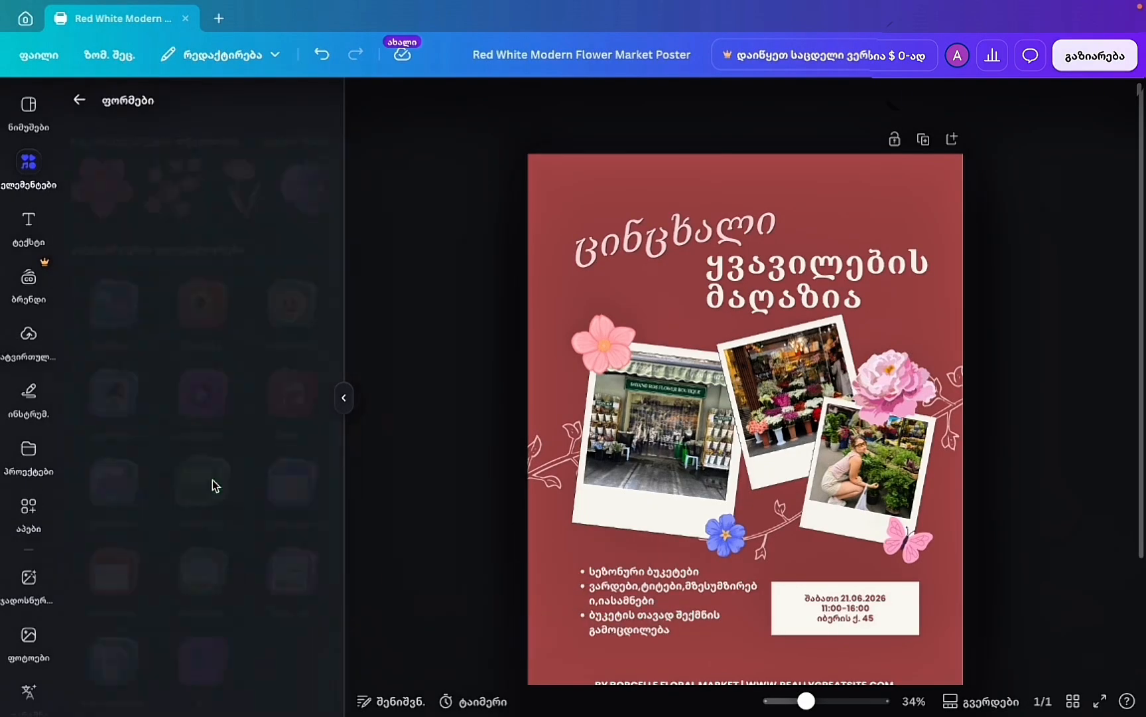
{"action": "scroll", "coordinate": [184, 365], "scroll_direction": "down", "scroll_amount": 3}
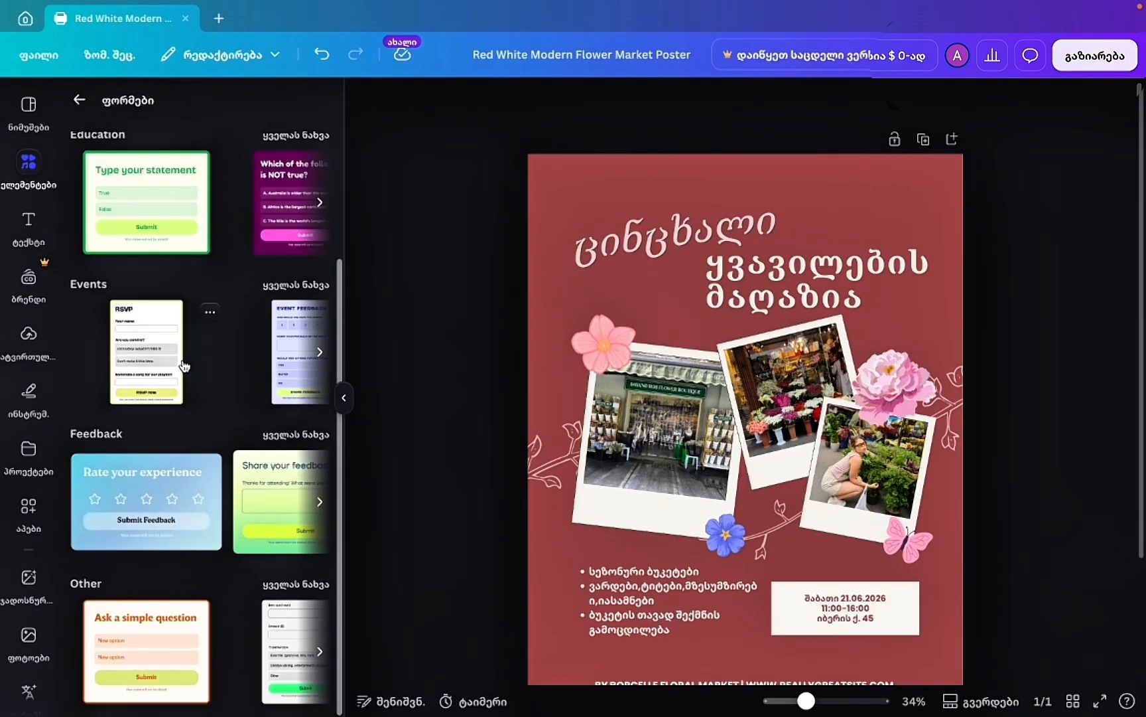
{"action": "scroll", "coordinate": [185, 366], "scroll_direction": "up", "scroll_amount": 3}
{"action": "left_click", "coordinate": [79, 100]}
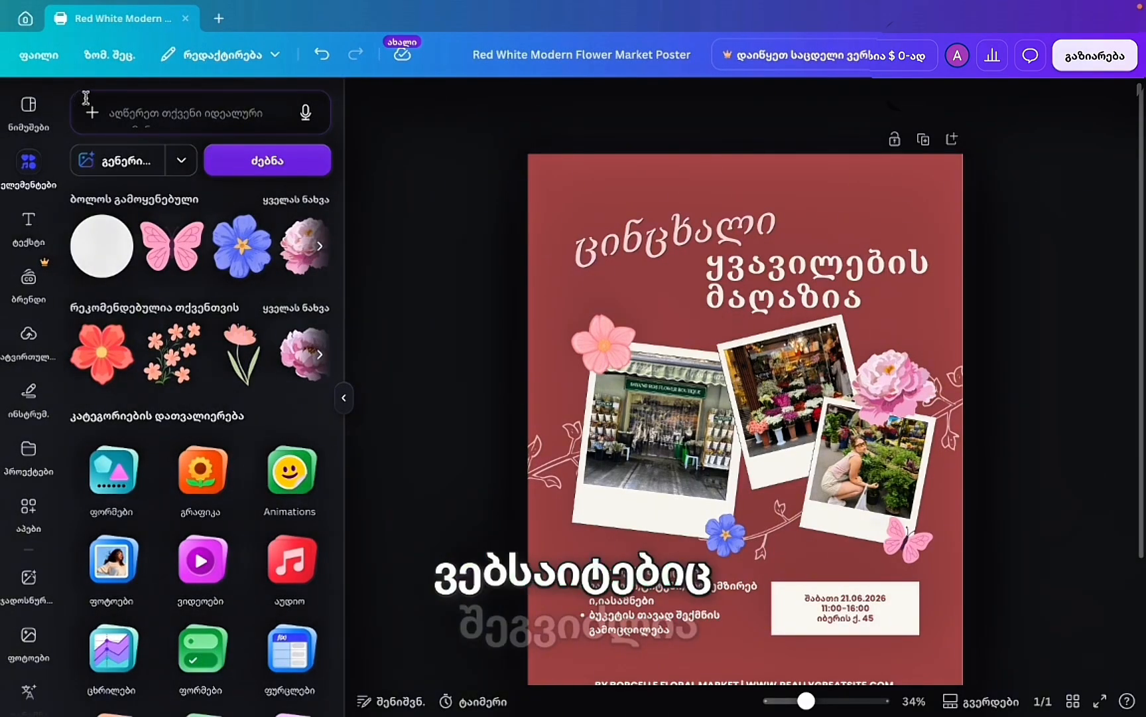
{"action": "scroll", "coordinate": [286, 571], "scroll_direction": "down", "scroll_amount": 3}
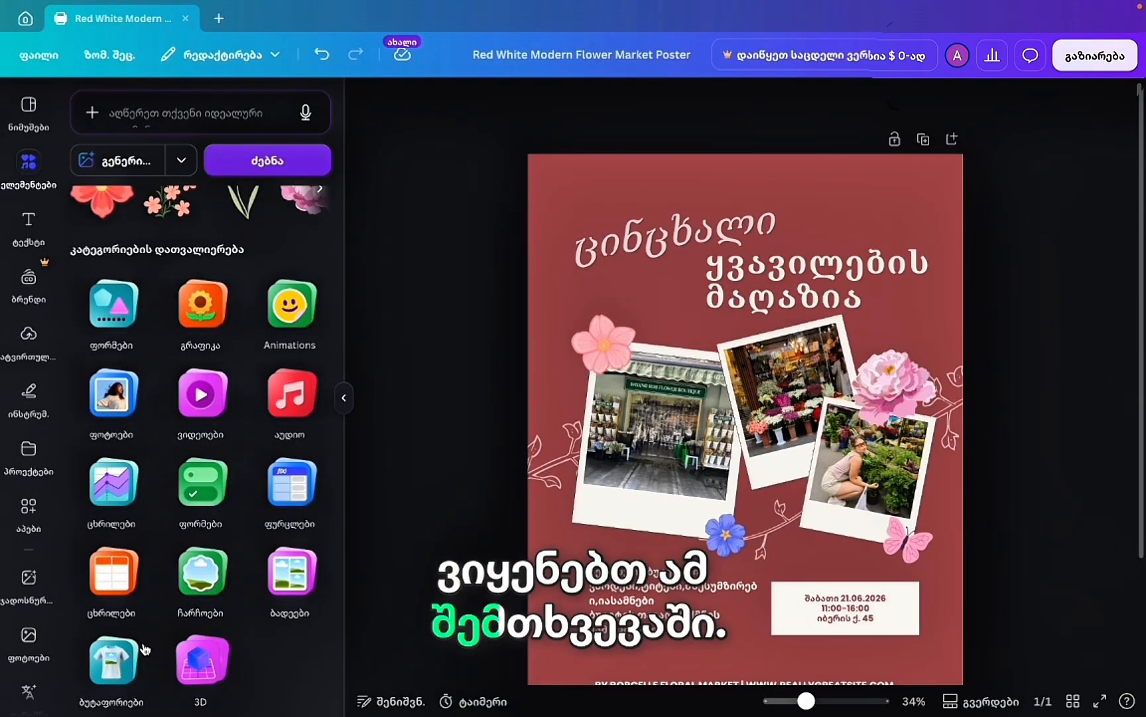
{"action": "left_click", "coordinate": [202, 572]}
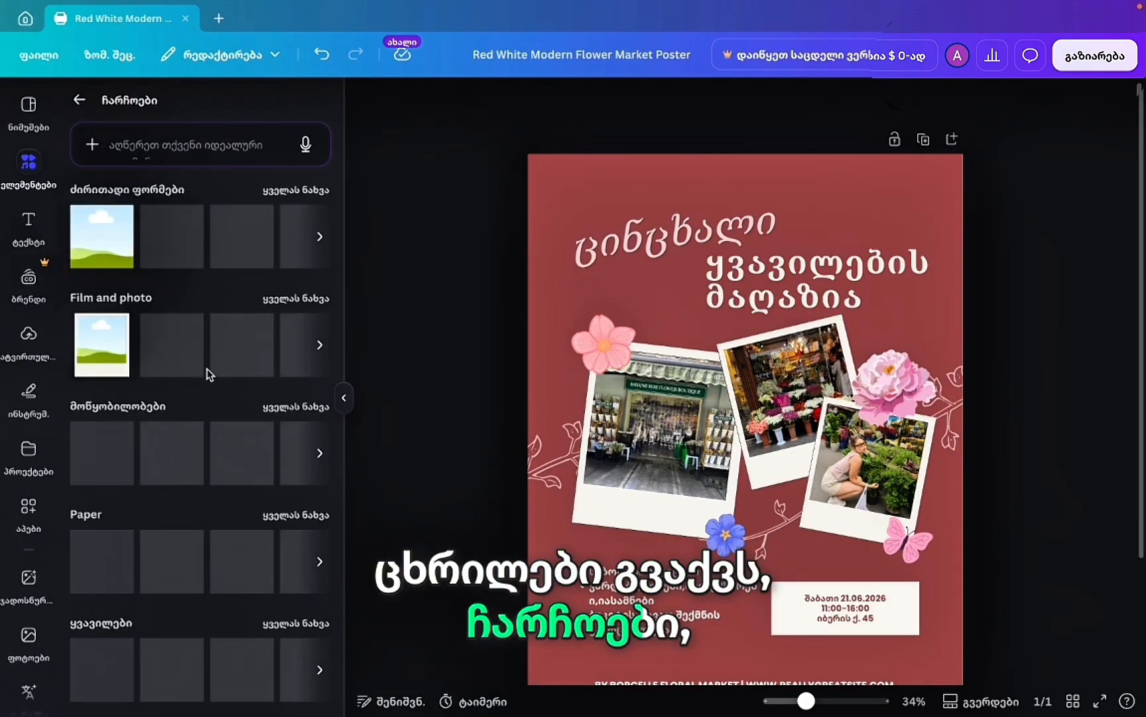
{"action": "left_click", "coordinate": [79, 99]}
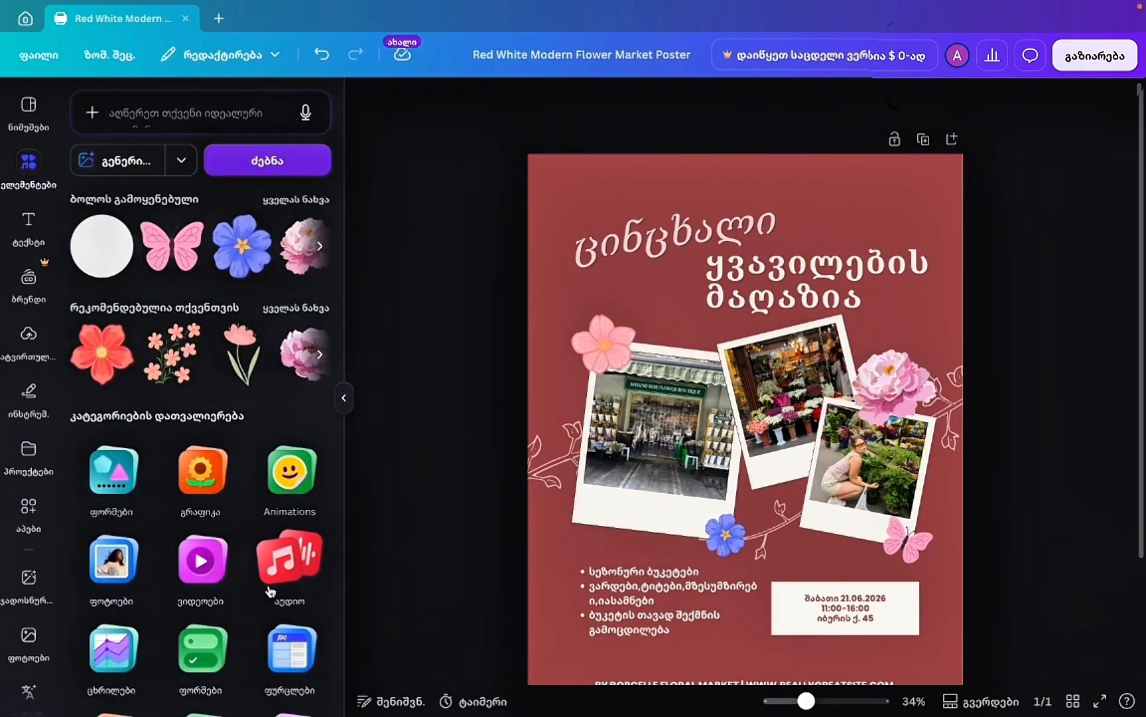
{"action": "scroll", "coordinate": [270, 591], "scroll_direction": "down", "scroll_amount": 5}
{"action": "left_click", "coordinate": [302, 574]}
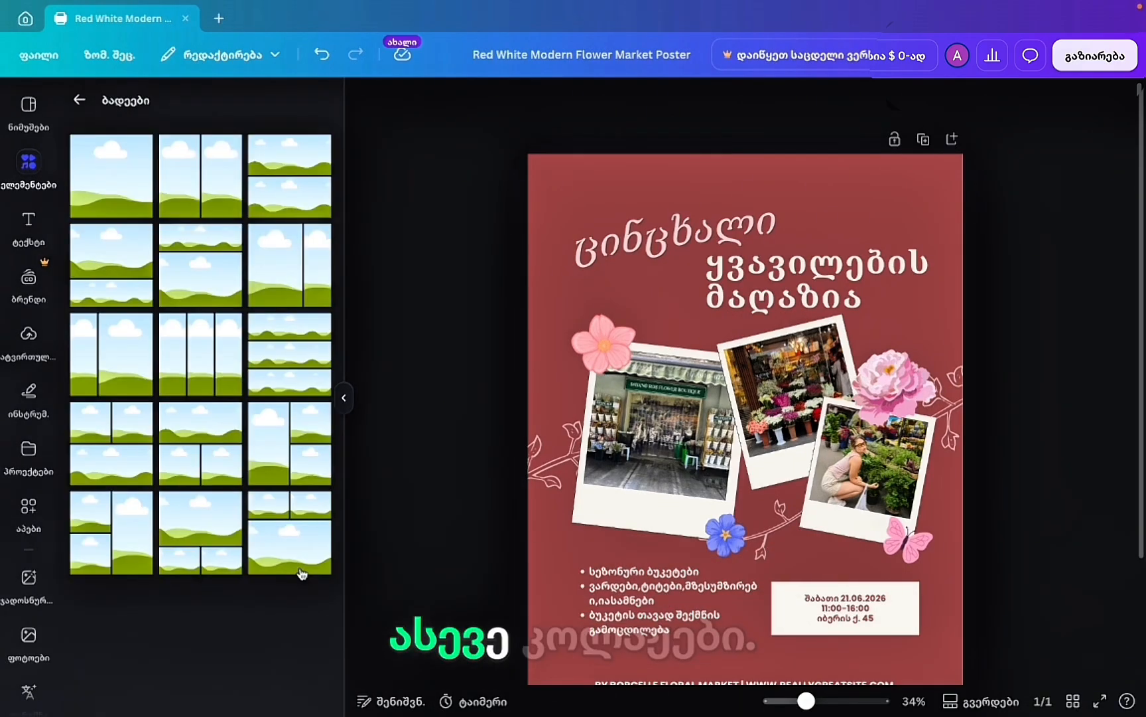
{"action": "left_click", "coordinate": [78, 100]}
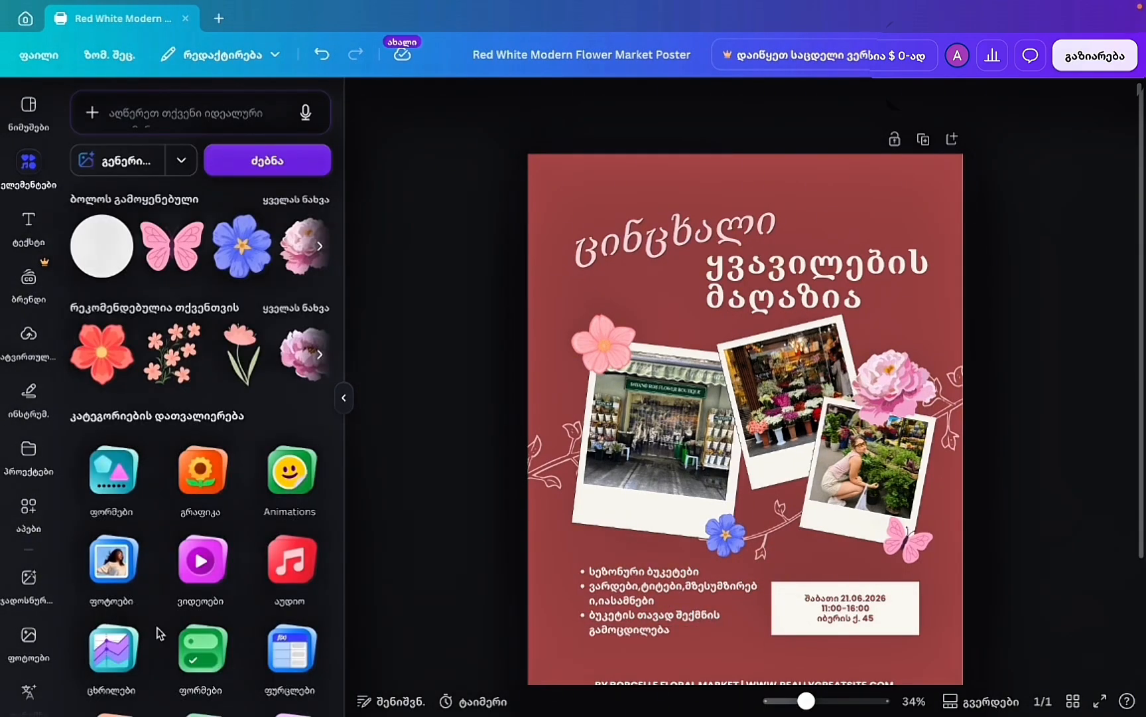
{"action": "scroll", "coordinate": [159, 629], "scroll_direction": "down", "scroll_amount": 3}
{"action": "left_click", "coordinate": [112, 660]}
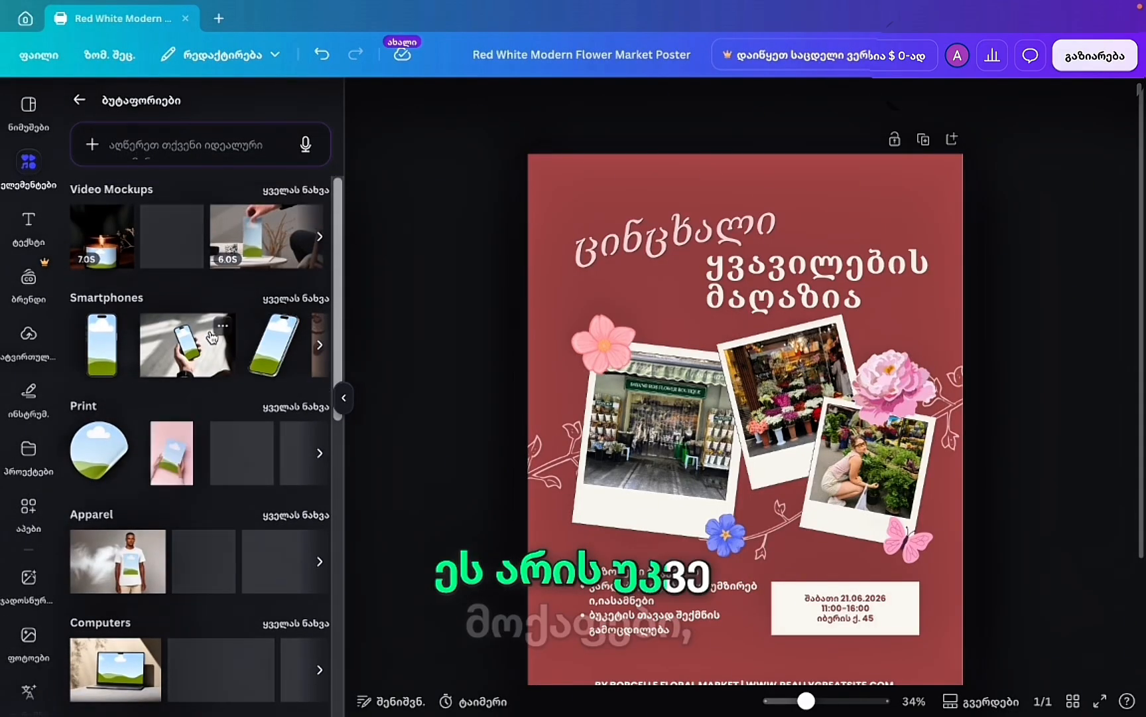
{"action": "left_click", "coordinate": [93, 98]}
{"action": "scroll", "coordinate": [199, 530], "scroll_direction": "down", "scroll_amount": 5}
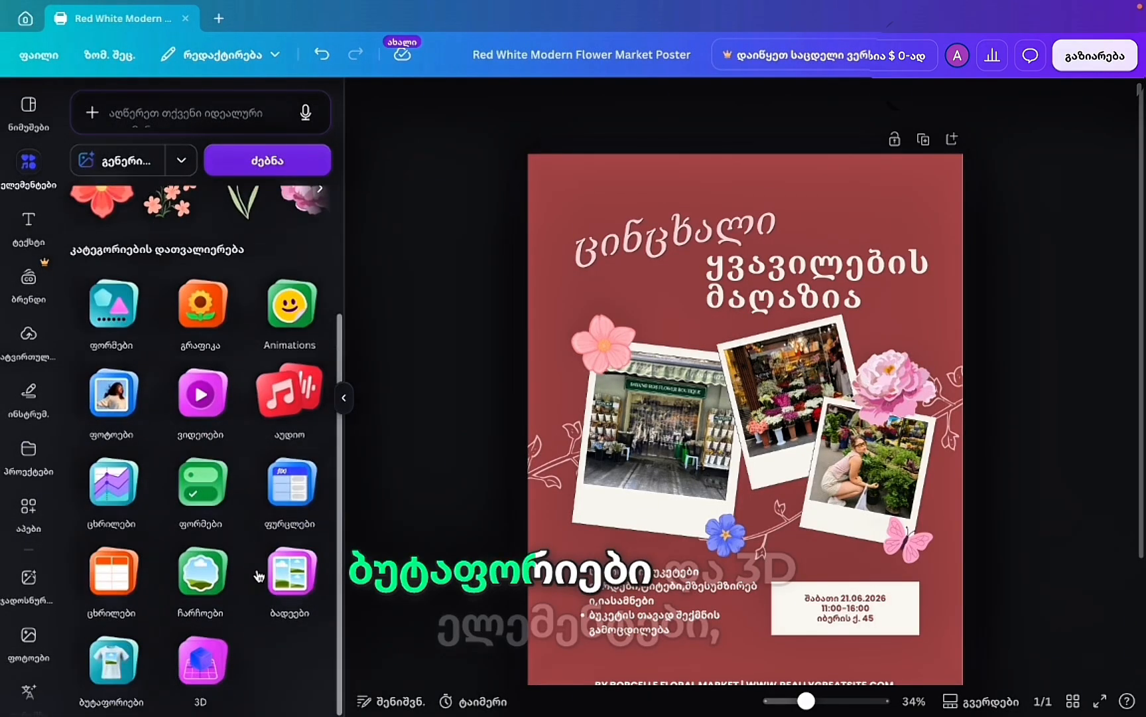
Add the 3D thinking emoji from the 3D collection, rotate it, then delete it.
{"action": "left_click", "coordinate": [203, 647]}
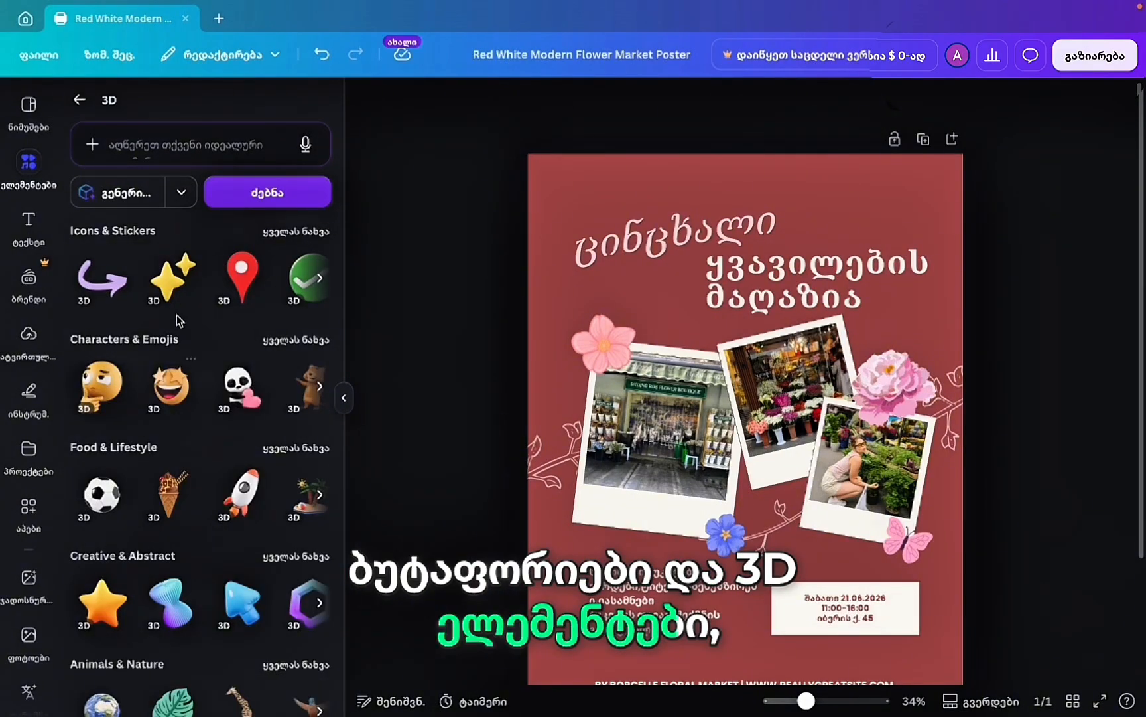
{"action": "left_click", "coordinate": [100, 391]}
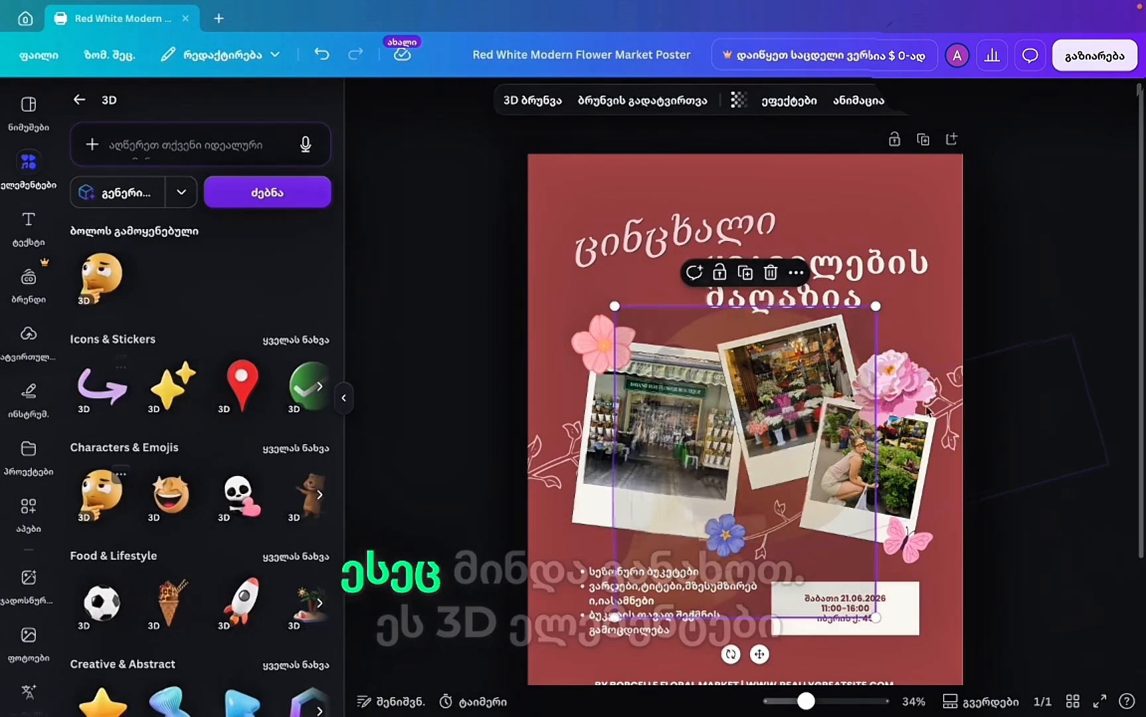
{"action": "left_click_drag", "start_coordinate": [756, 655], "coordinate": [745, 480]}
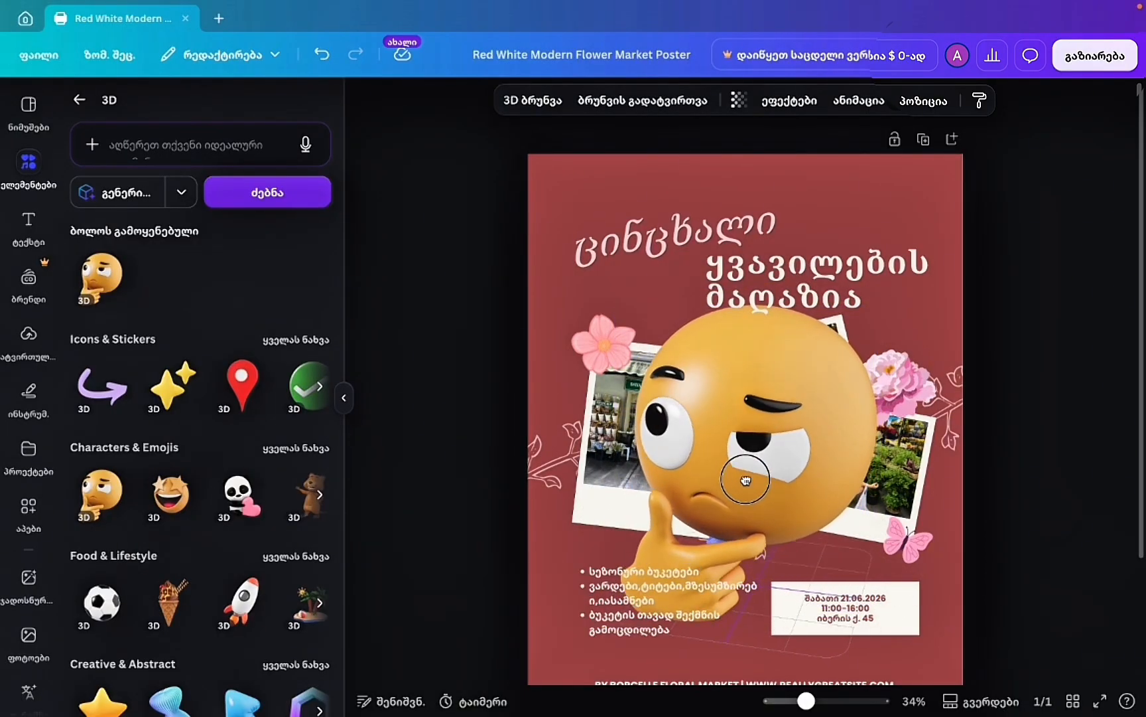
{"action": "key", "text": "Delete"}
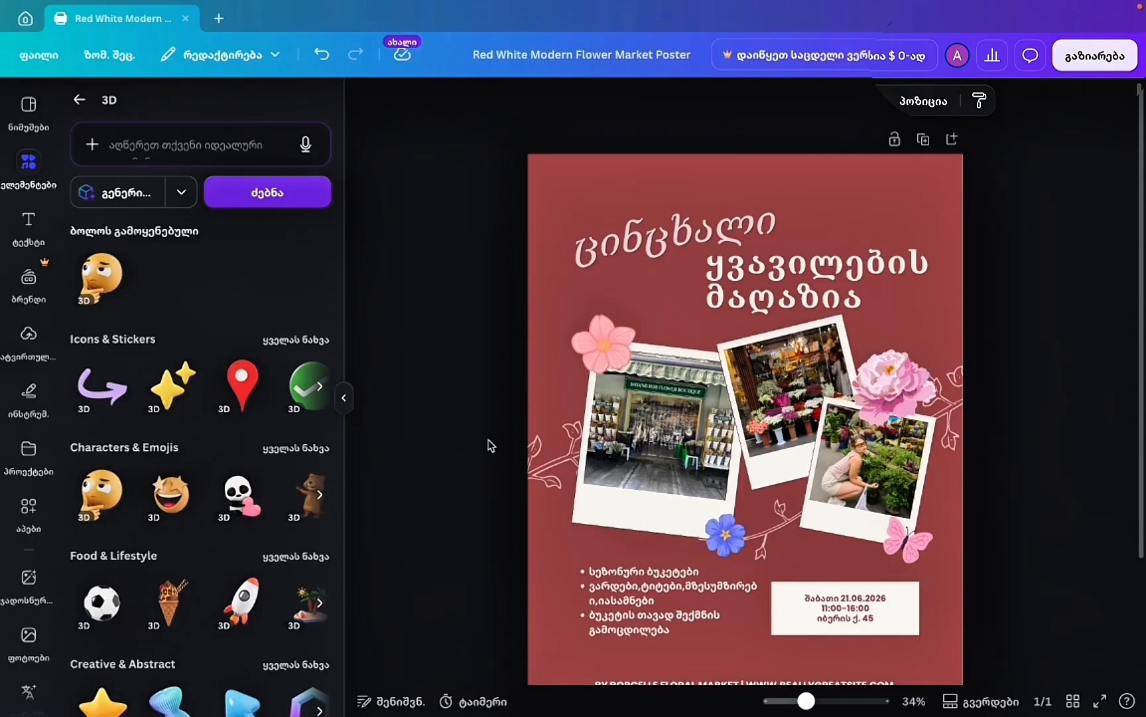
{"action": "scroll", "coordinate": [490, 445], "scroll_direction": "down", "scroll_amount": 1}
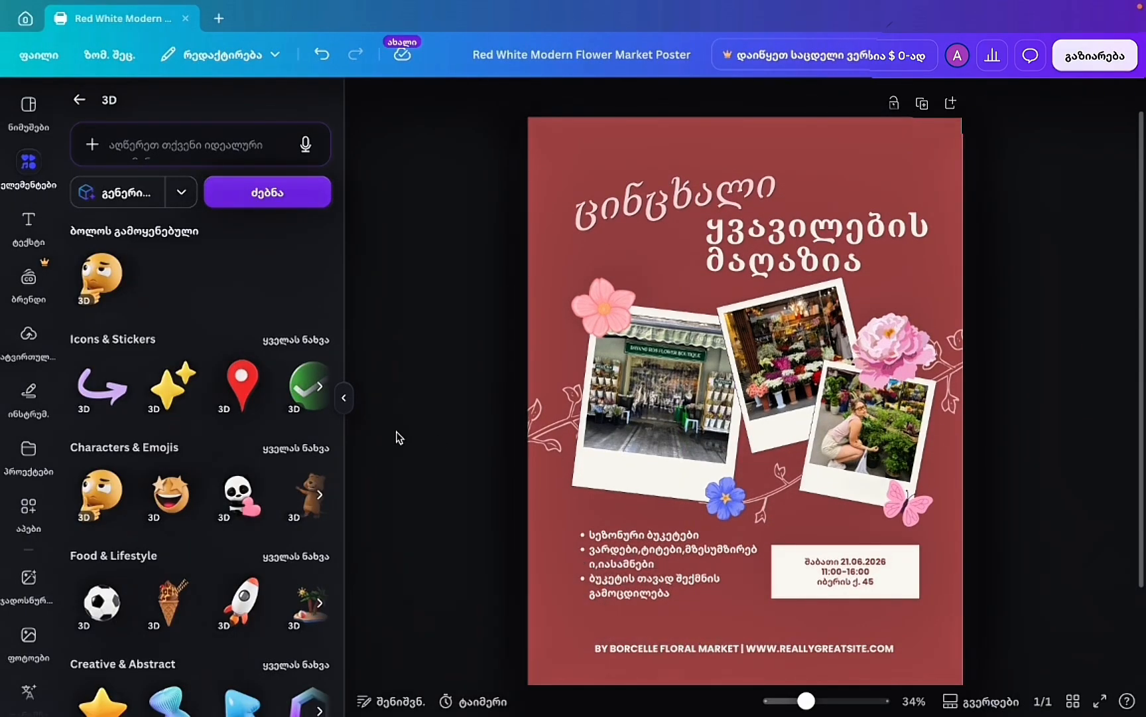
Make the poster background olive green and fine-tune it to #859226.
{"action": "left_click", "coordinate": [582, 175]}
{"action": "left_click", "coordinate": [698, 100]}
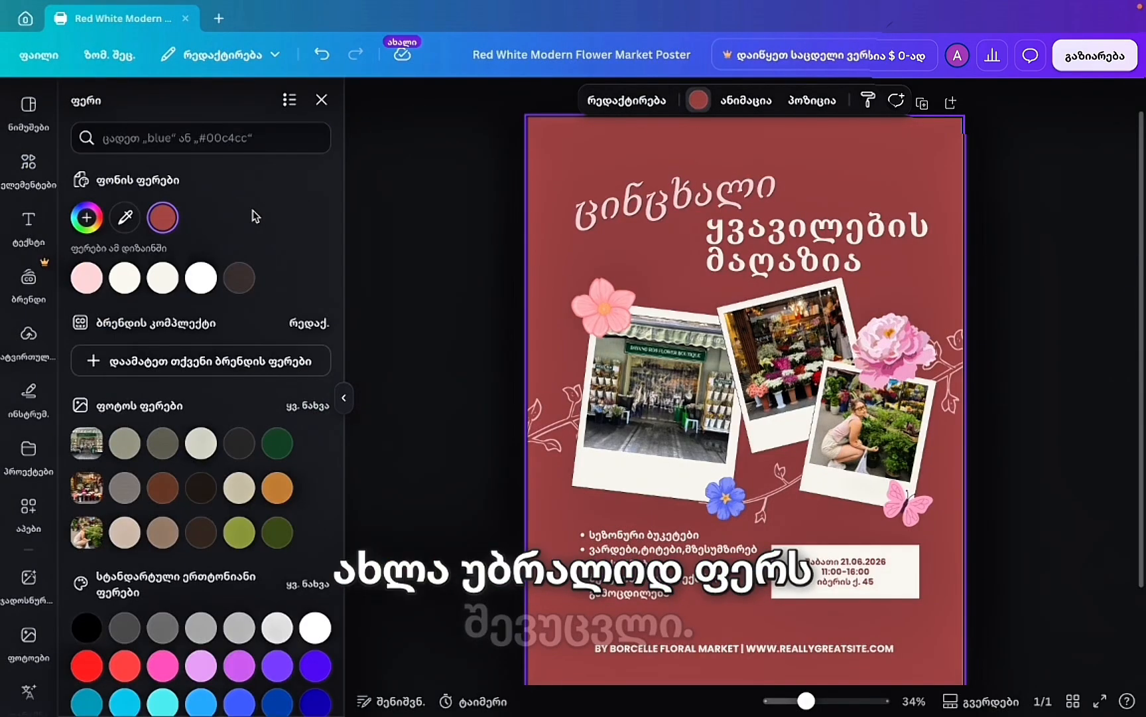
{"action": "left_click", "coordinate": [240, 538]}
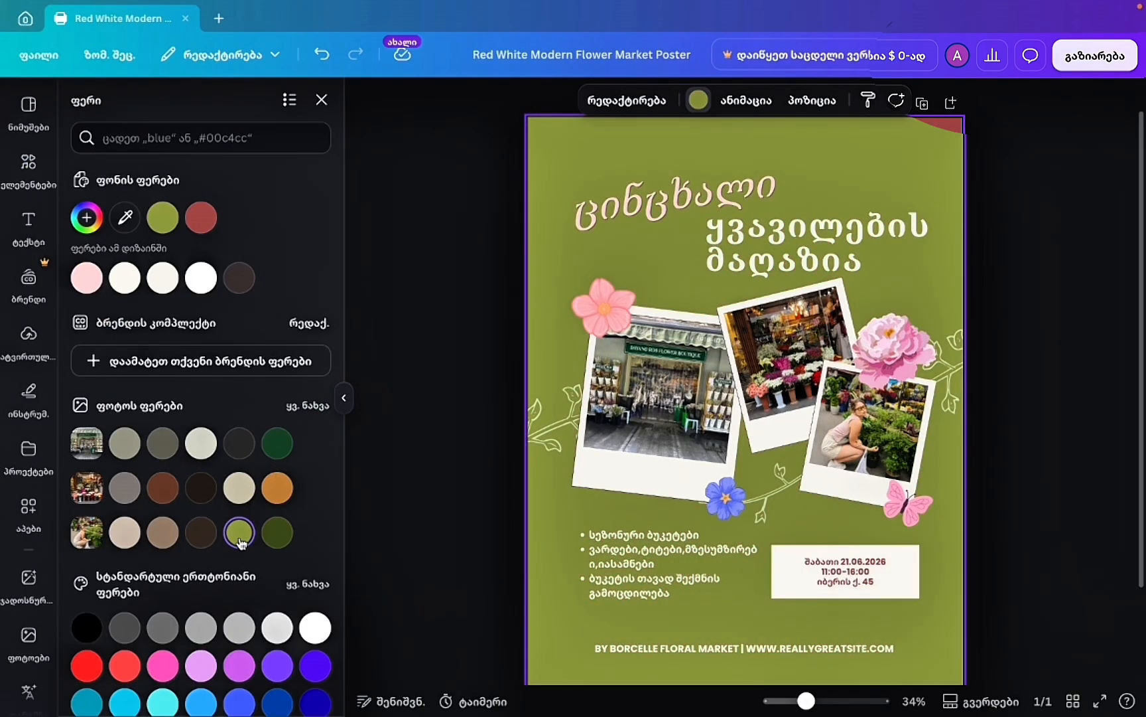
{"action": "scroll", "coordinate": [274, 531], "scroll_direction": "down", "scroll_amount": 1}
{"action": "left_click", "coordinate": [83, 209]}
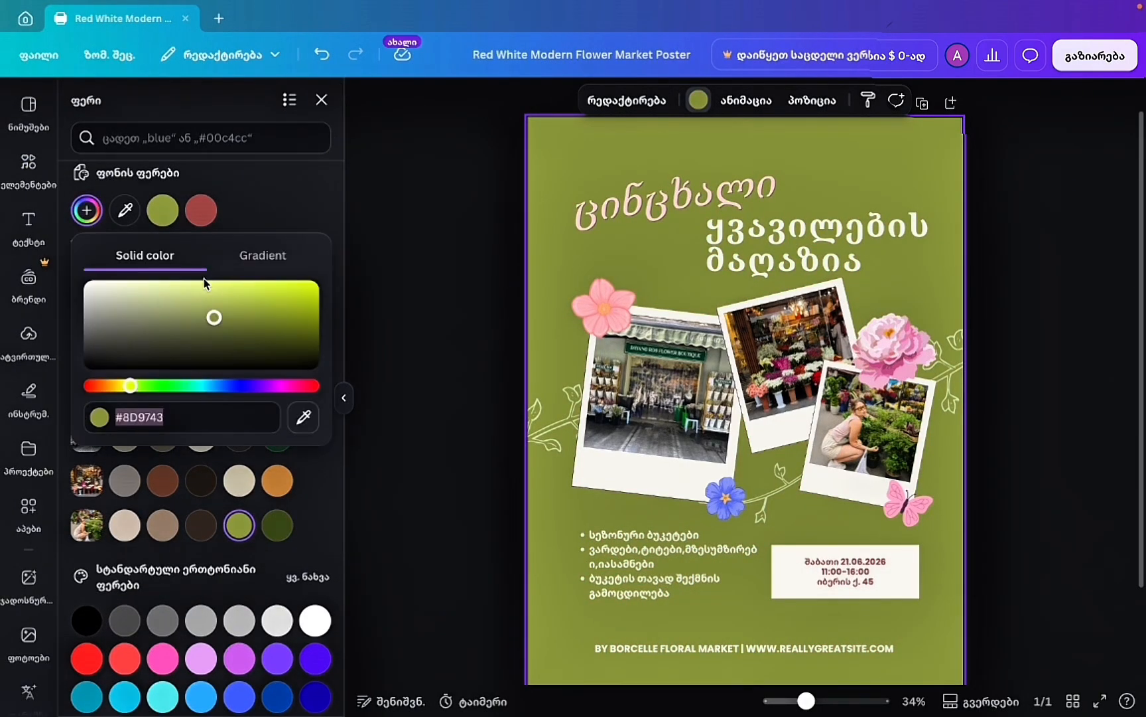
{"action": "left_click_drag", "start_coordinate": [215, 318], "coordinate": [255, 319]}
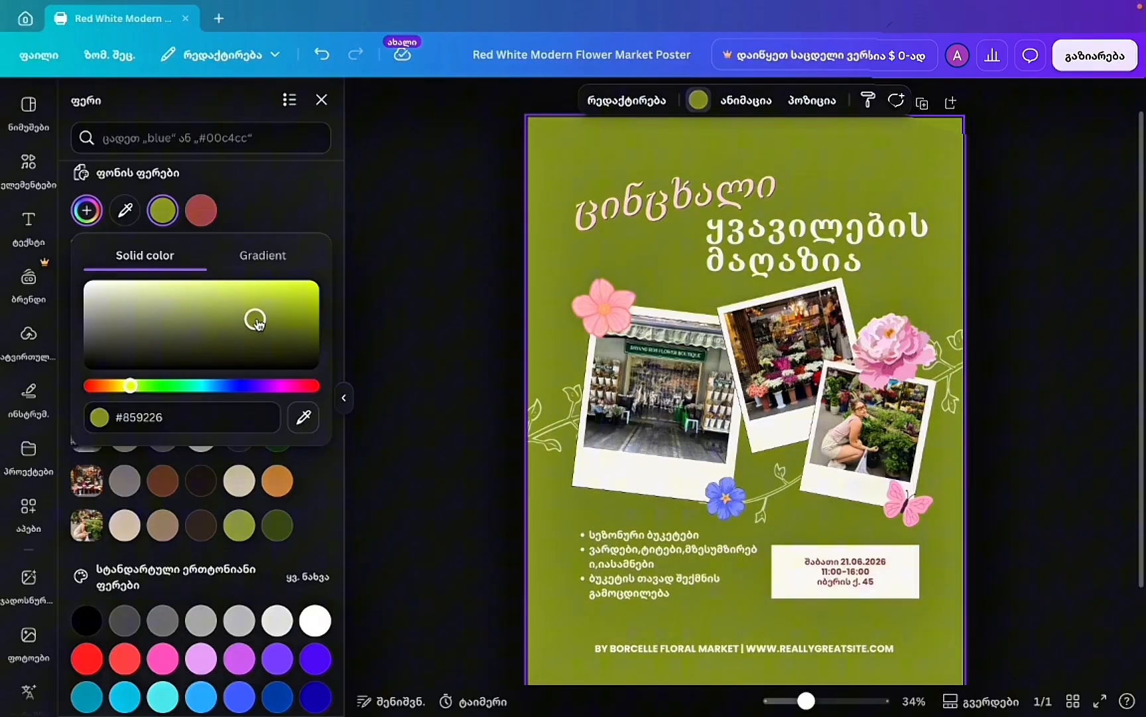
Try gradient styles with a pink second colour, then revert to solid olive #859226.
{"action": "left_click", "coordinate": [272, 257]}
{"action": "left_click", "coordinate": [144, 385]}
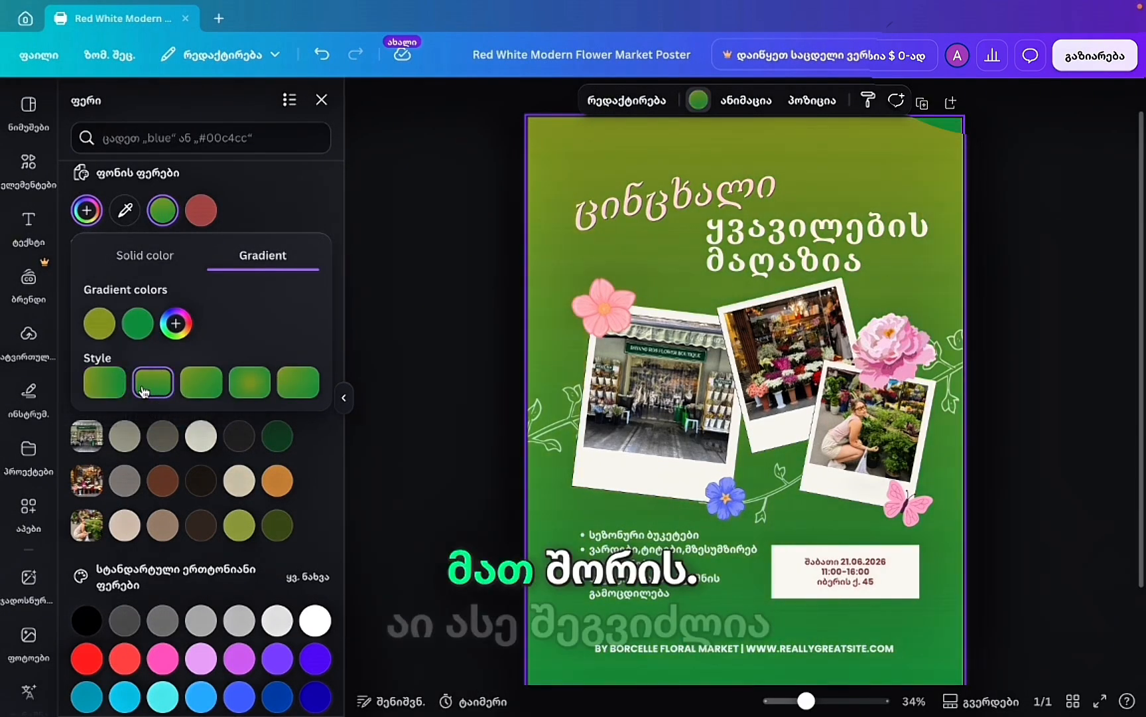
{"action": "left_click", "coordinate": [217, 387]}
{"action": "left_click", "coordinate": [250, 382]}
{"action": "left_click", "coordinate": [297, 382]}
{"action": "left_click", "coordinate": [138, 323]}
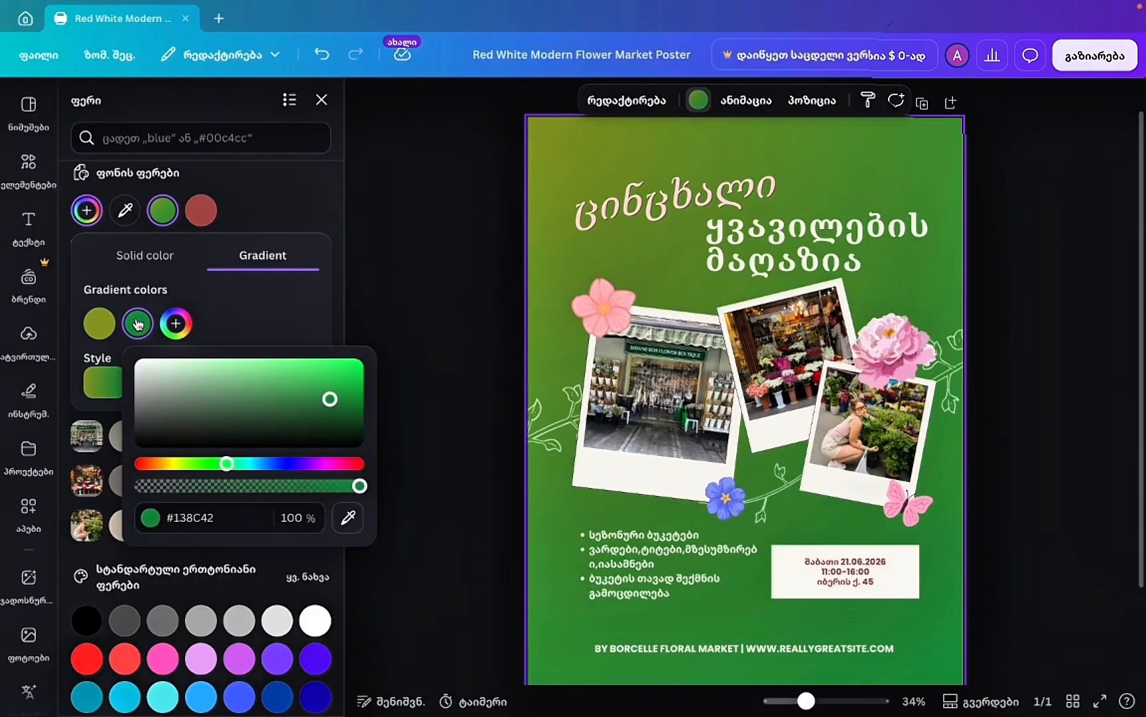
{"action": "left_click", "coordinate": [324, 464]}
{"action": "left_click_drag", "start_coordinate": [327, 394], "coordinate": [227, 378]}
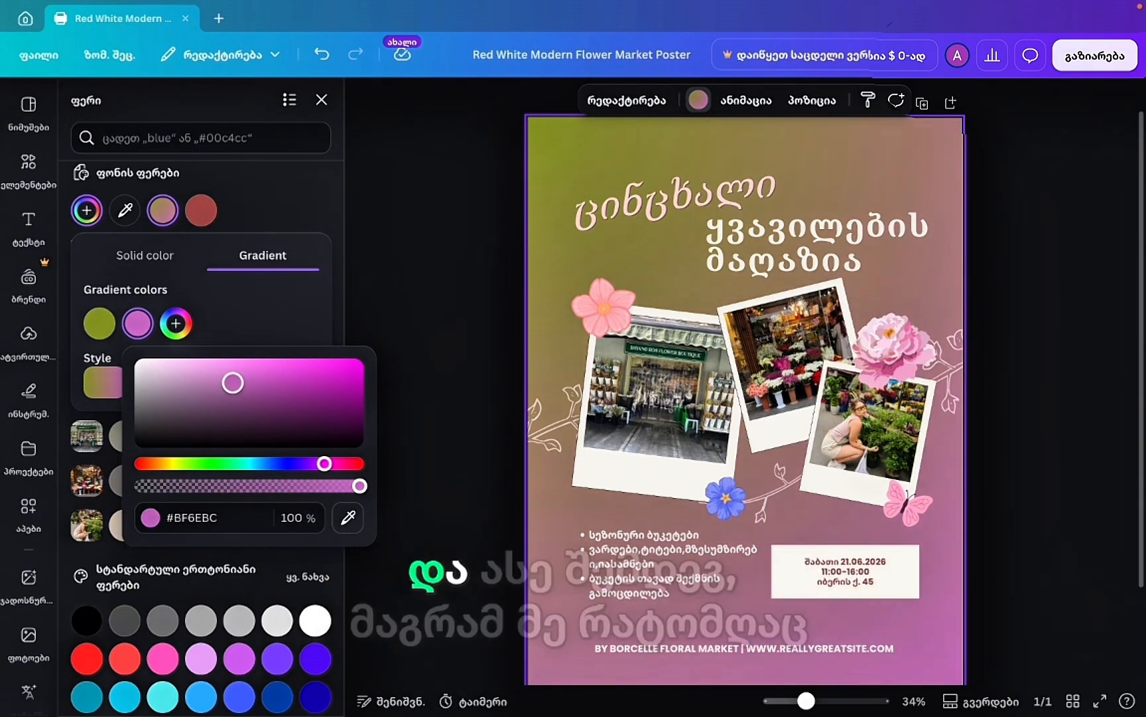
{"action": "left_click", "coordinate": [99, 323]}
{"action": "left_click", "coordinate": [145, 258]}
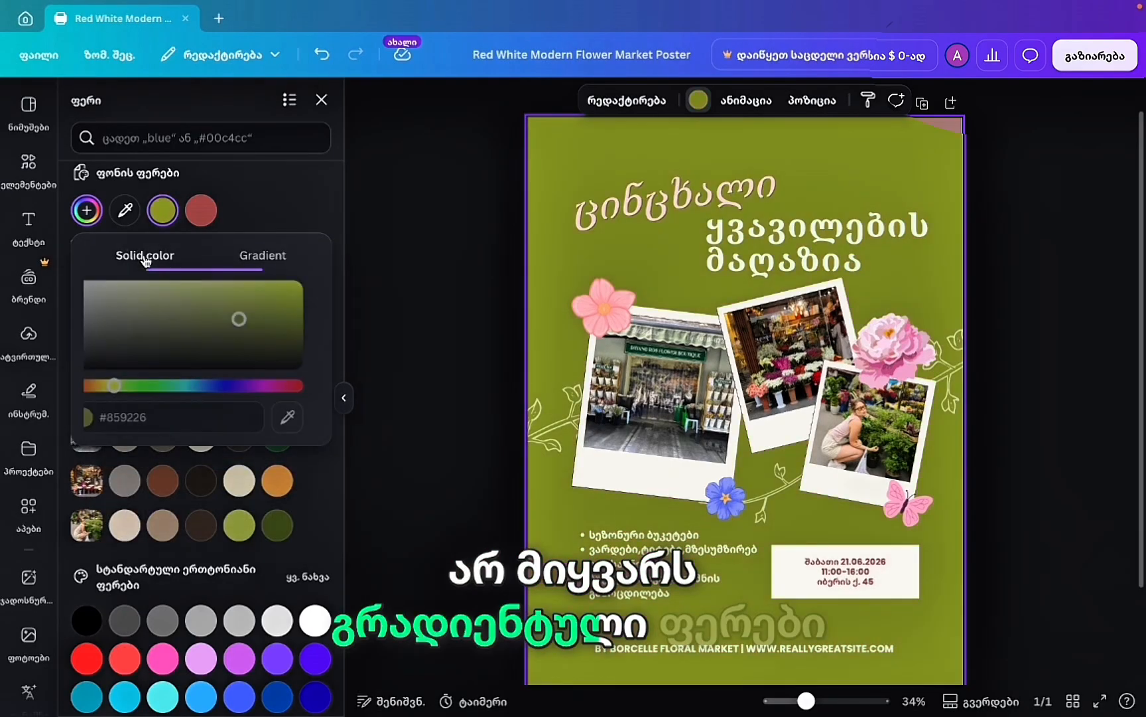
{"action": "left_click", "coordinate": [451, 358]}
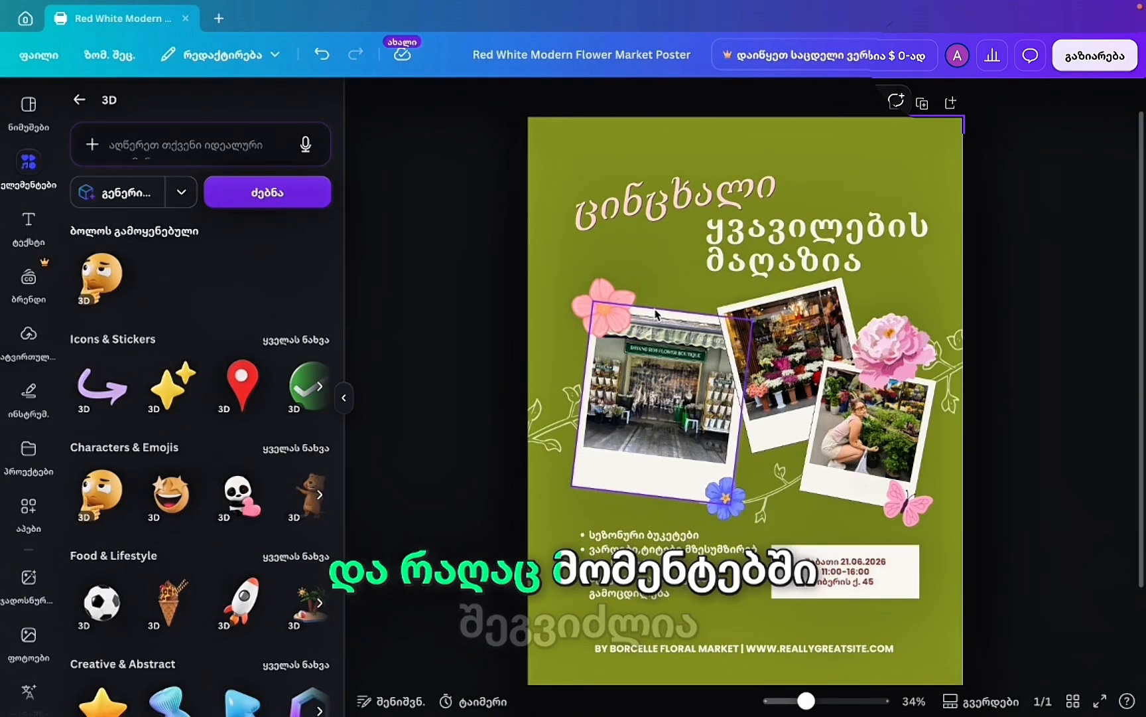
Close the current side panel and bring up the Templates collection in the sidebar.
{"action": "left_click", "coordinate": [28, 110]}
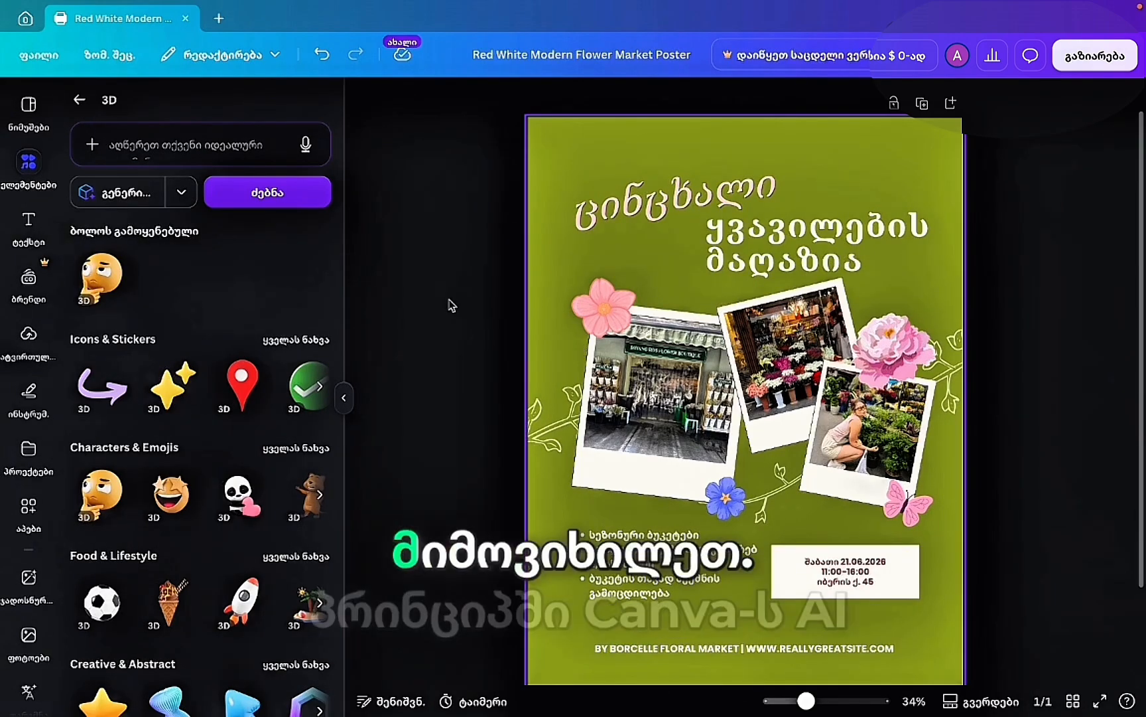
{"action": "left_click", "coordinate": [28, 105]}
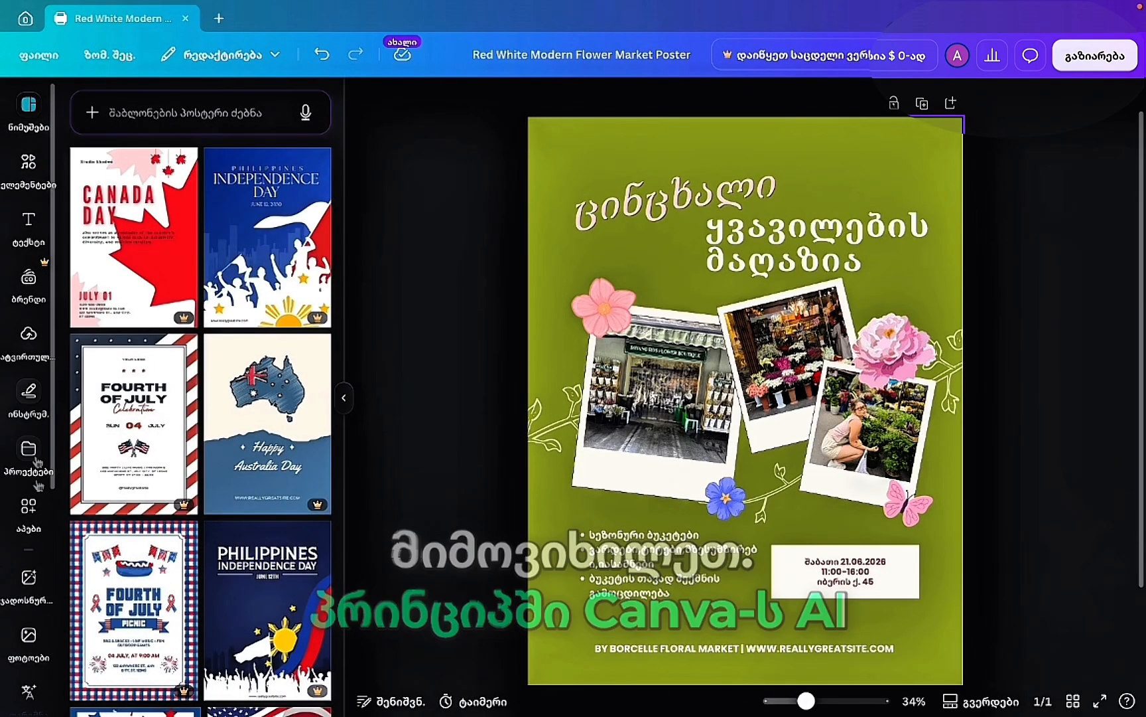
Select the left storefront polaroid photo and show all its Edit tools: Enhance, Reimagine, Select elements.
{"action": "left_click", "coordinate": [660, 372]}
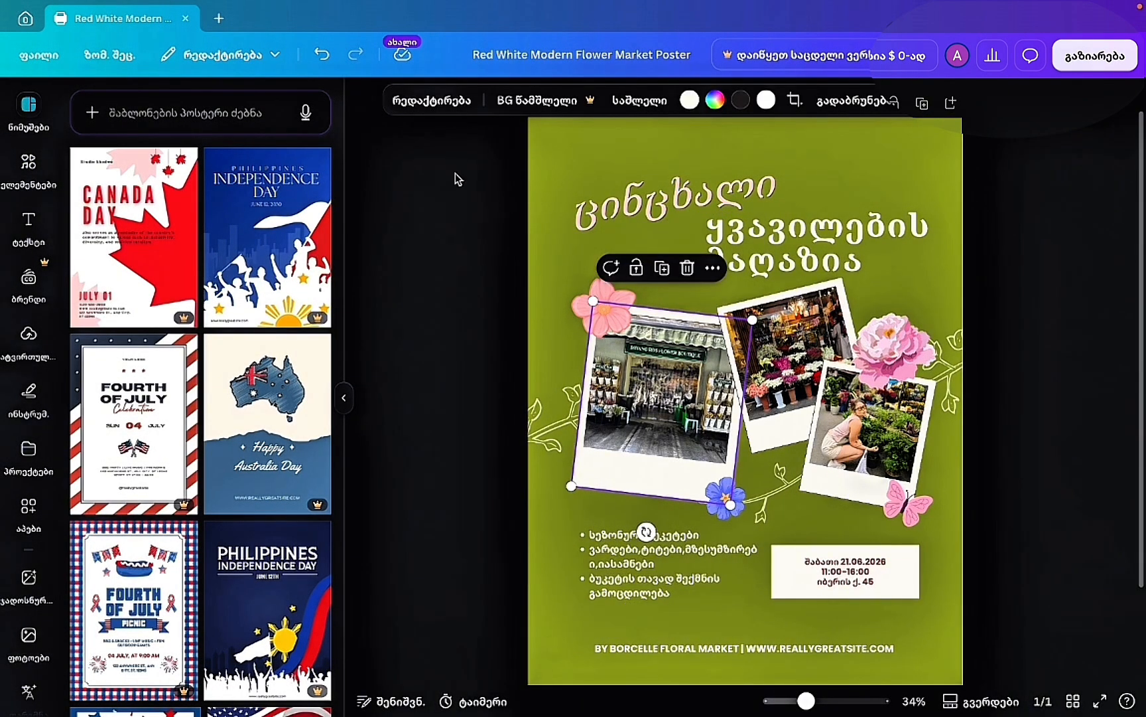
{"action": "left_click", "coordinate": [435, 104]}
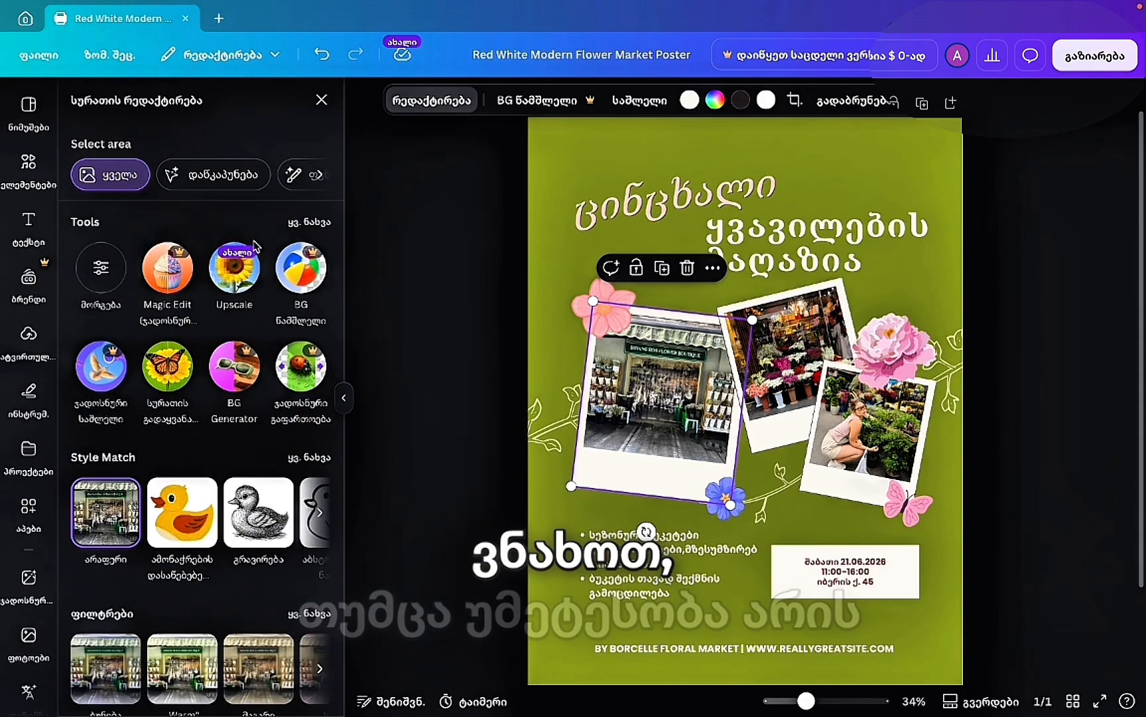
{"action": "left_click", "coordinate": [309, 222]}
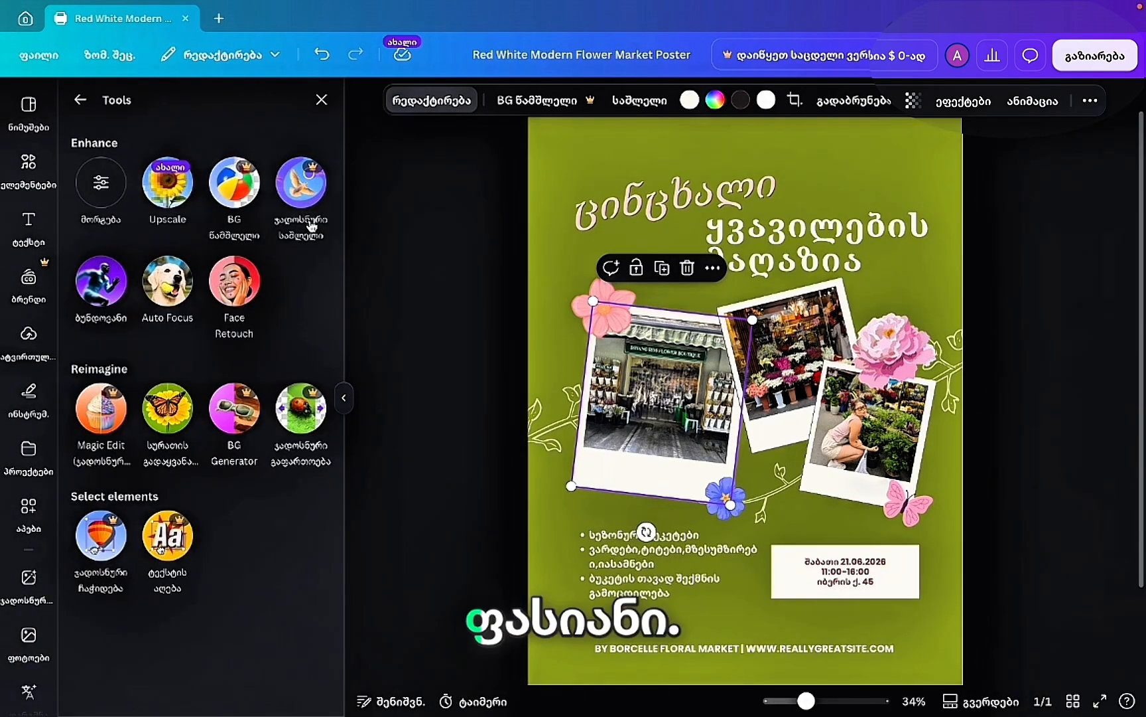
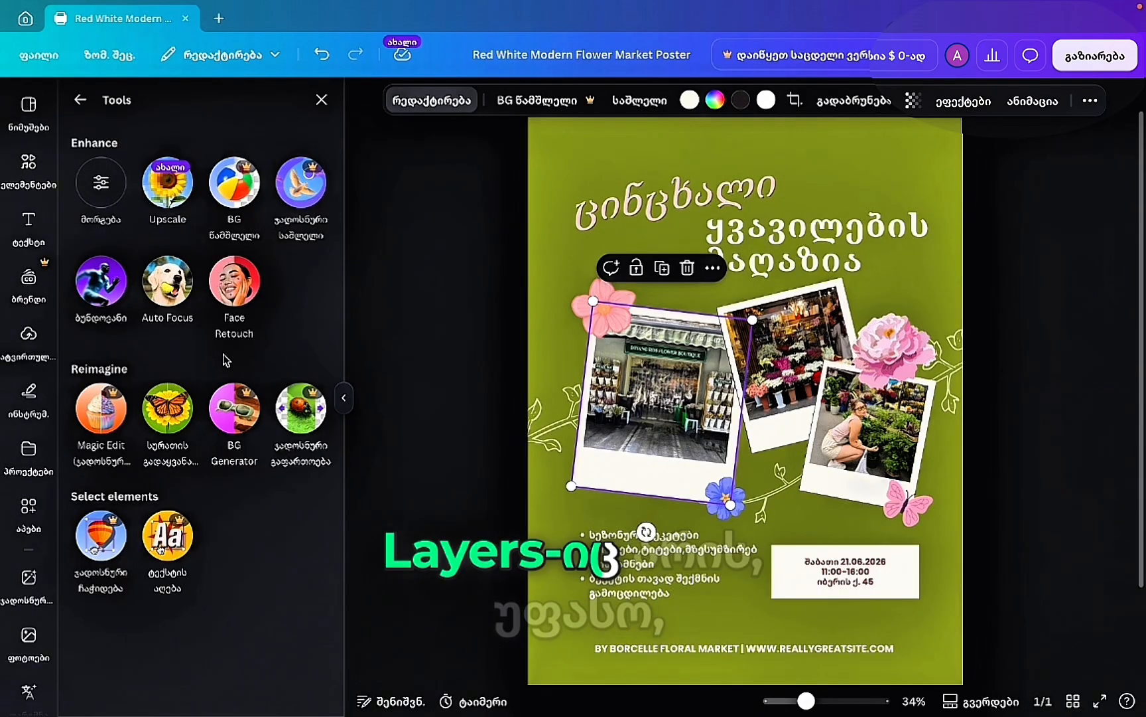
Leave the image tools and switch the sidebar to the 'flower shop' Photos results.
{"action": "left_click", "coordinate": [82, 97]}
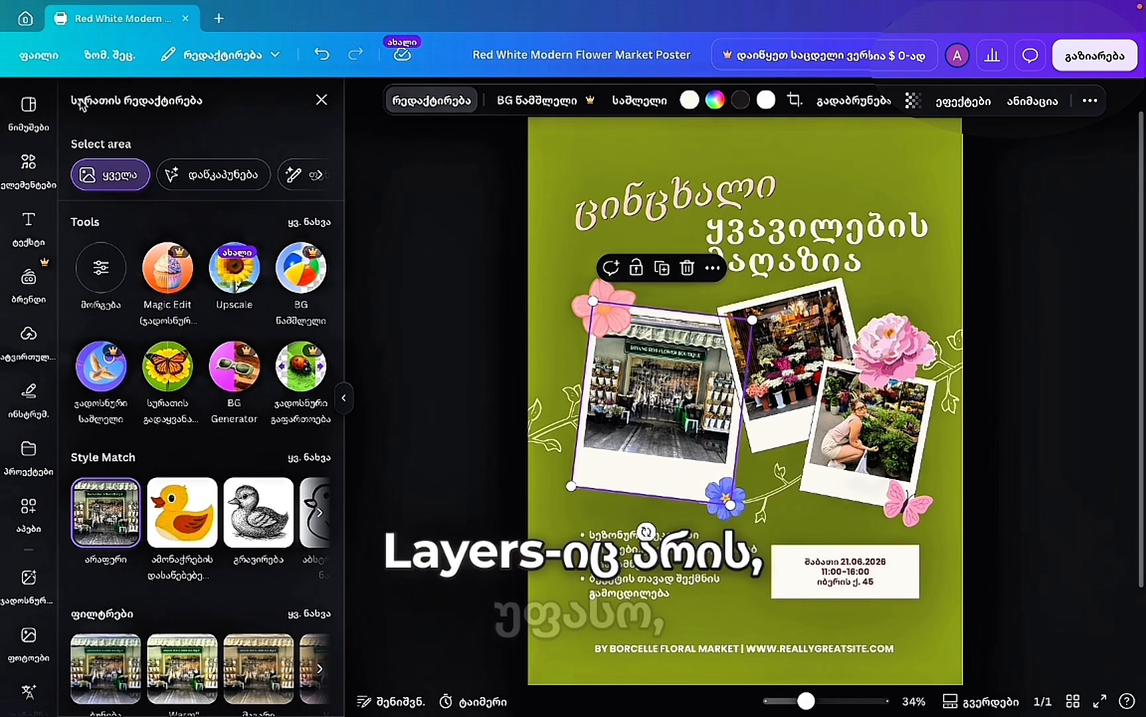
{"action": "left_click", "coordinate": [319, 223]}
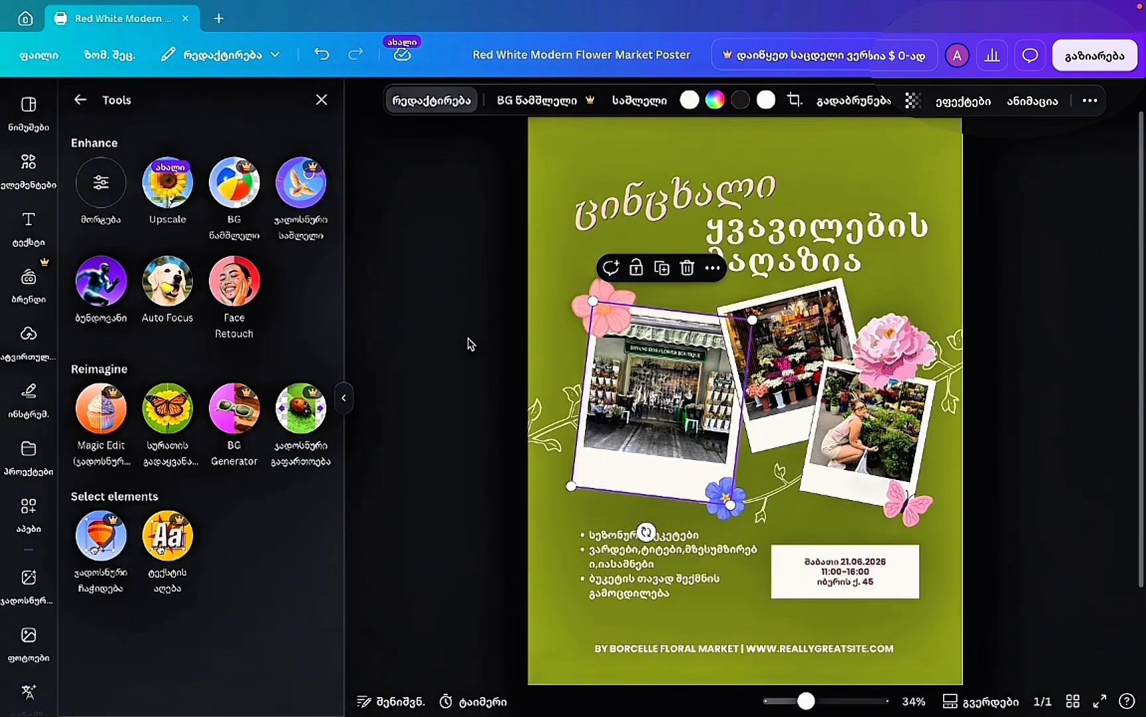
{"action": "scroll", "coordinate": [29, 398], "scroll_direction": "down", "scroll_amount": 1}
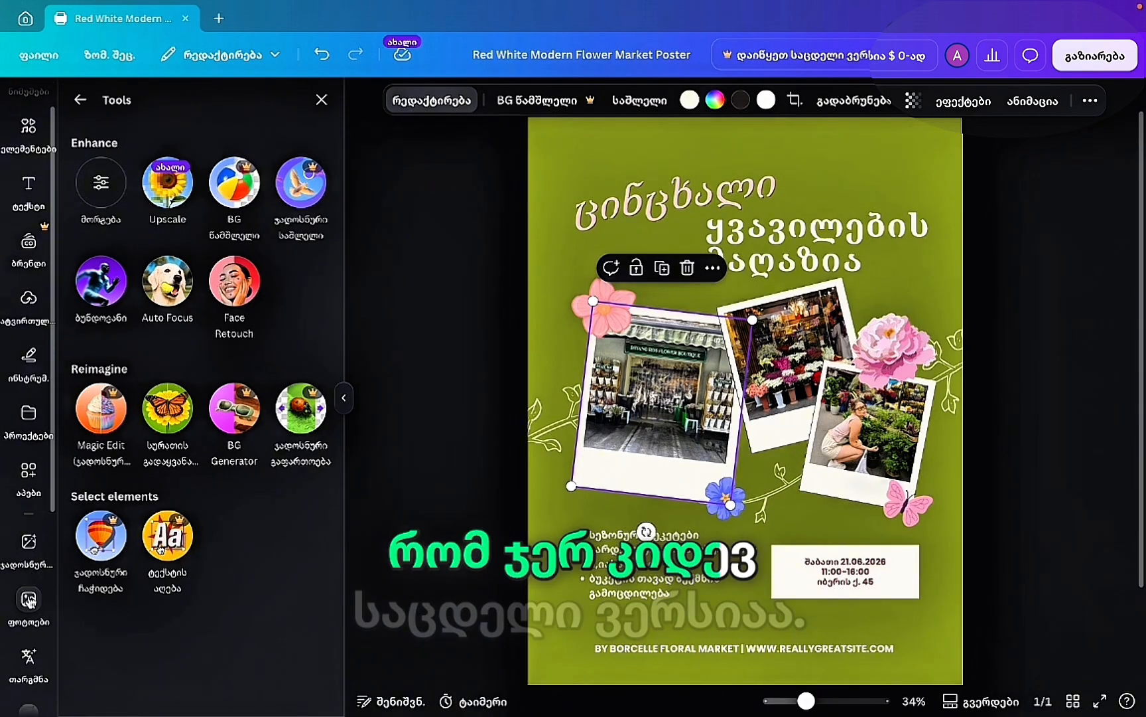
{"action": "left_click", "coordinate": [29, 599]}
Add a woman-with-flowers stock photo to the poster, then delete it.
{"action": "scroll", "coordinate": [234, 508], "scroll_direction": "down", "scroll_amount": 6}
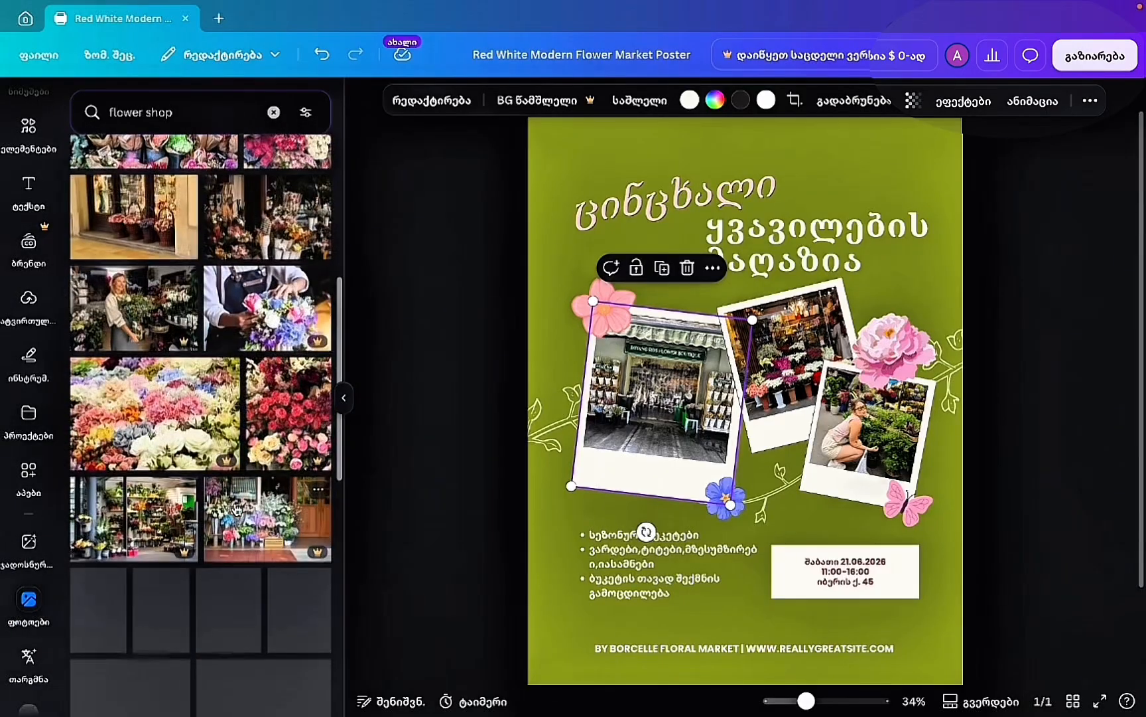
{"action": "left_click", "coordinate": [132, 308]}
{"action": "left_click", "coordinate": [486, 105]}
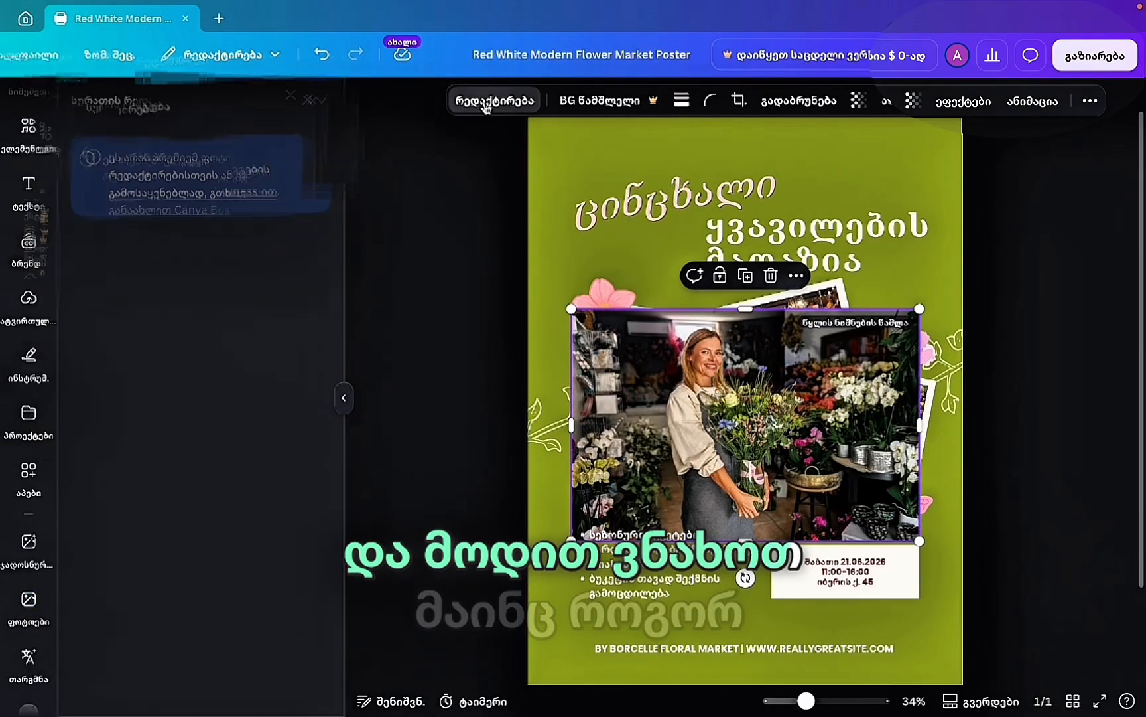
{"action": "left_click", "coordinate": [321, 100]}
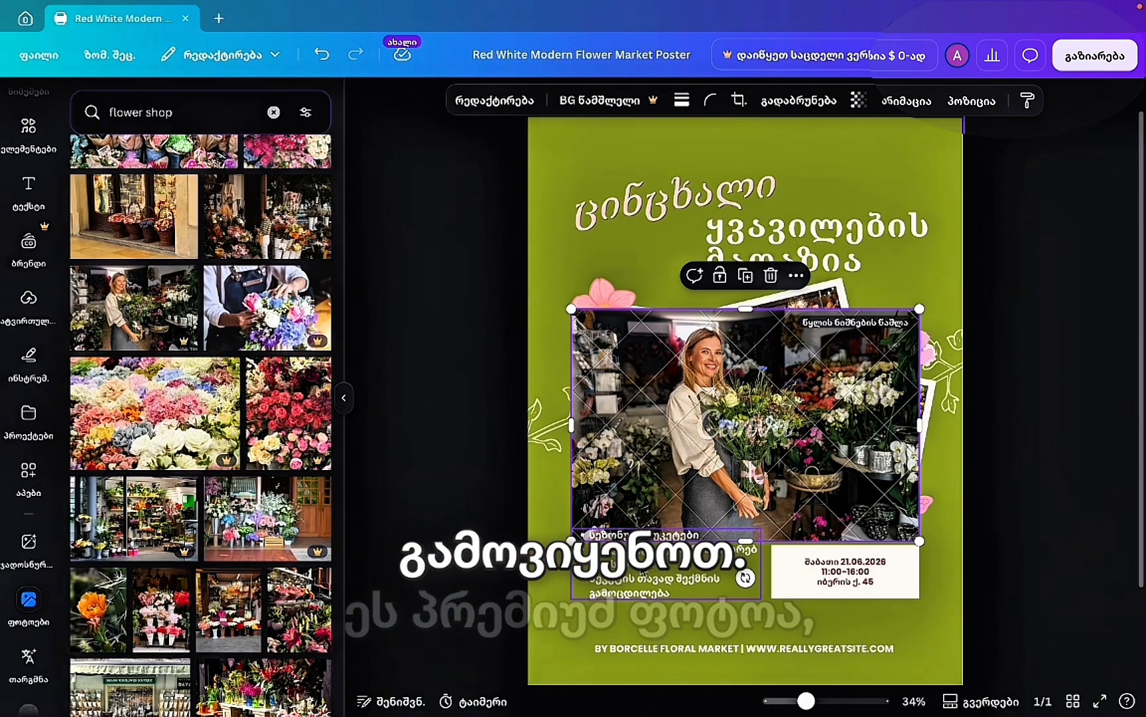
{"action": "key", "text": "Delete"}
Add the photo of the smiling woman holding a bouquet by white boards.
{"action": "scroll", "coordinate": [292, 363], "scroll_direction": "up", "scroll_amount": 3}
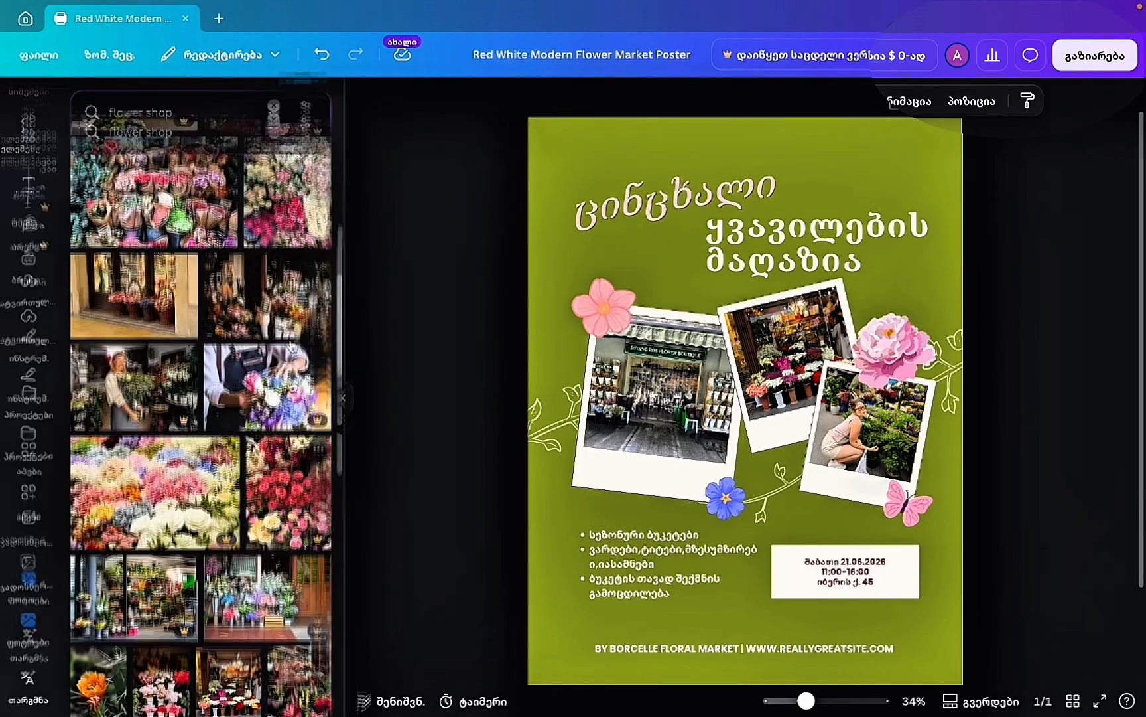
{"action": "scroll", "coordinate": [292, 364], "scroll_direction": "down", "scroll_amount": 10}
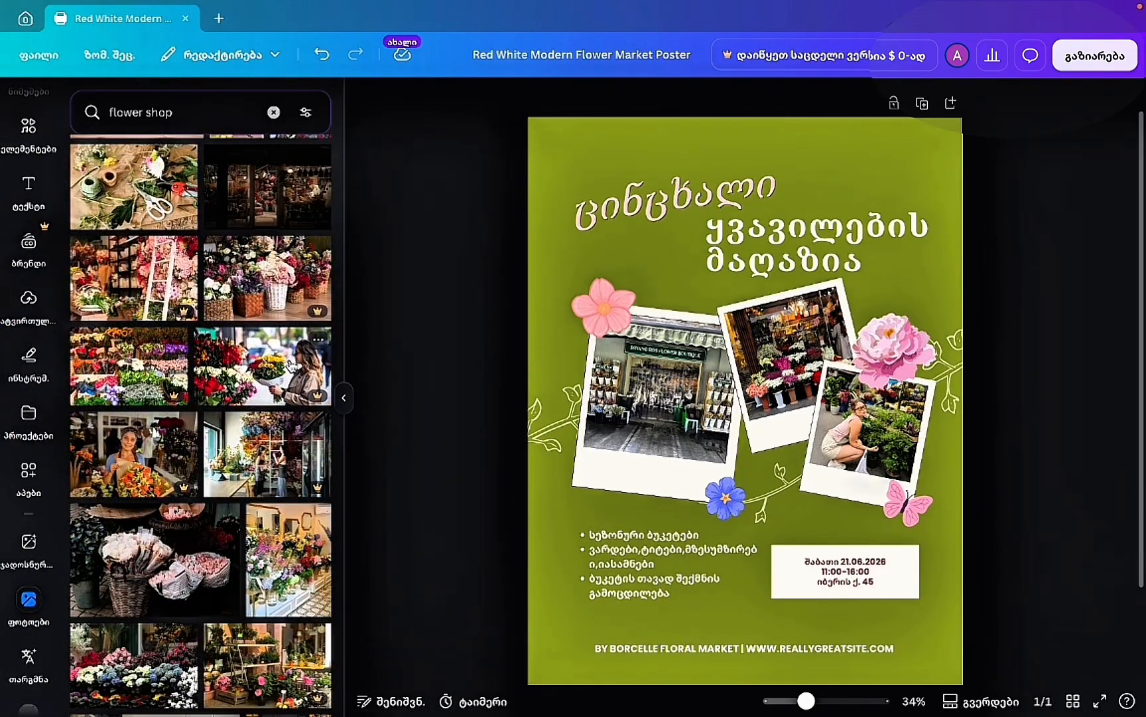
{"action": "scroll", "coordinate": [290, 364], "scroll_direction": "down", "scroll_amount": 8}
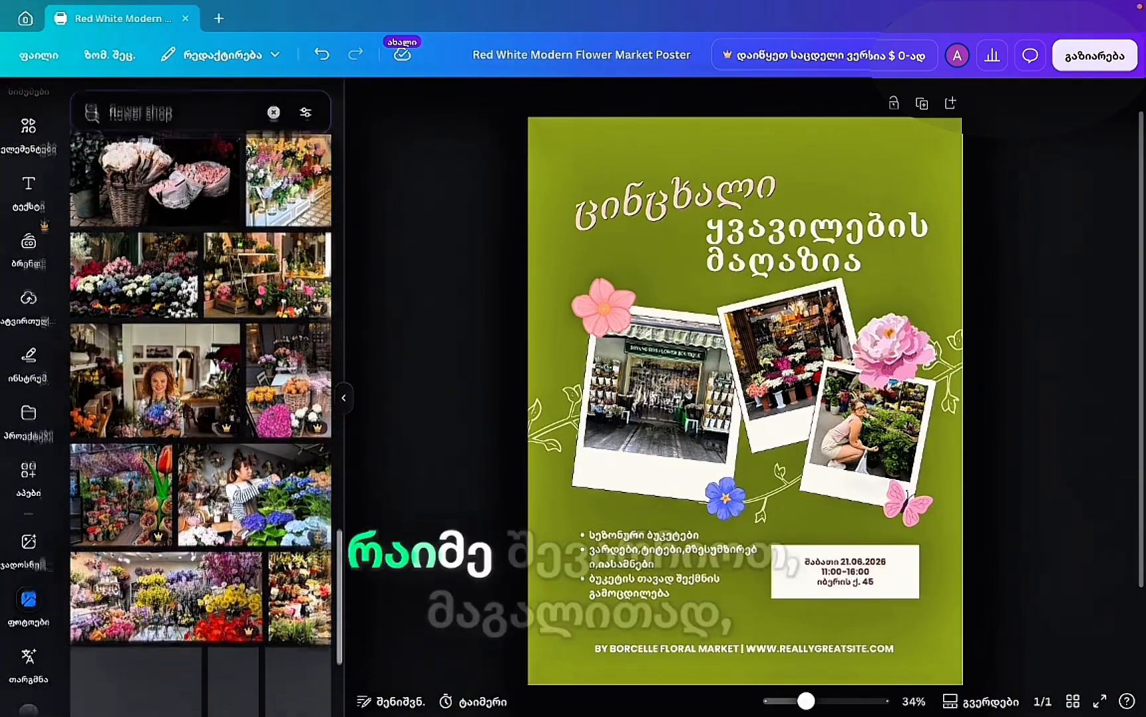
{"action": "scroll", "coordinate": [292, 363], "scroll_direction": "down", "scroll_amount": 5}
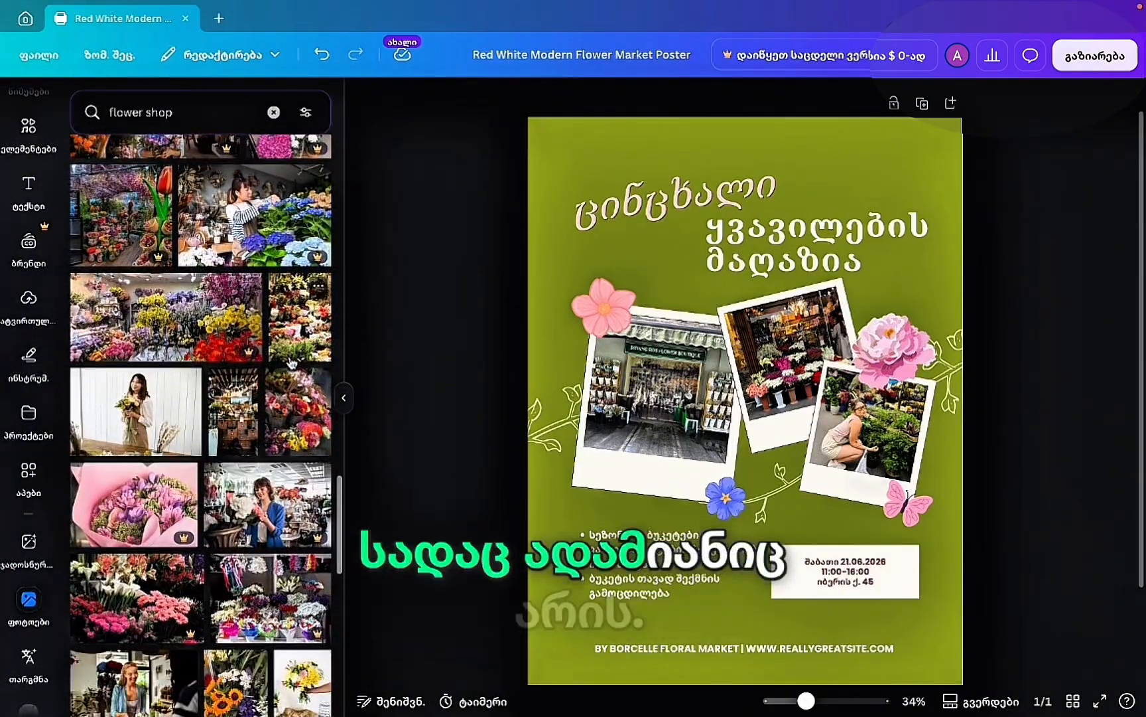
{"action": "left_click", "coordinate": [136, 375]}
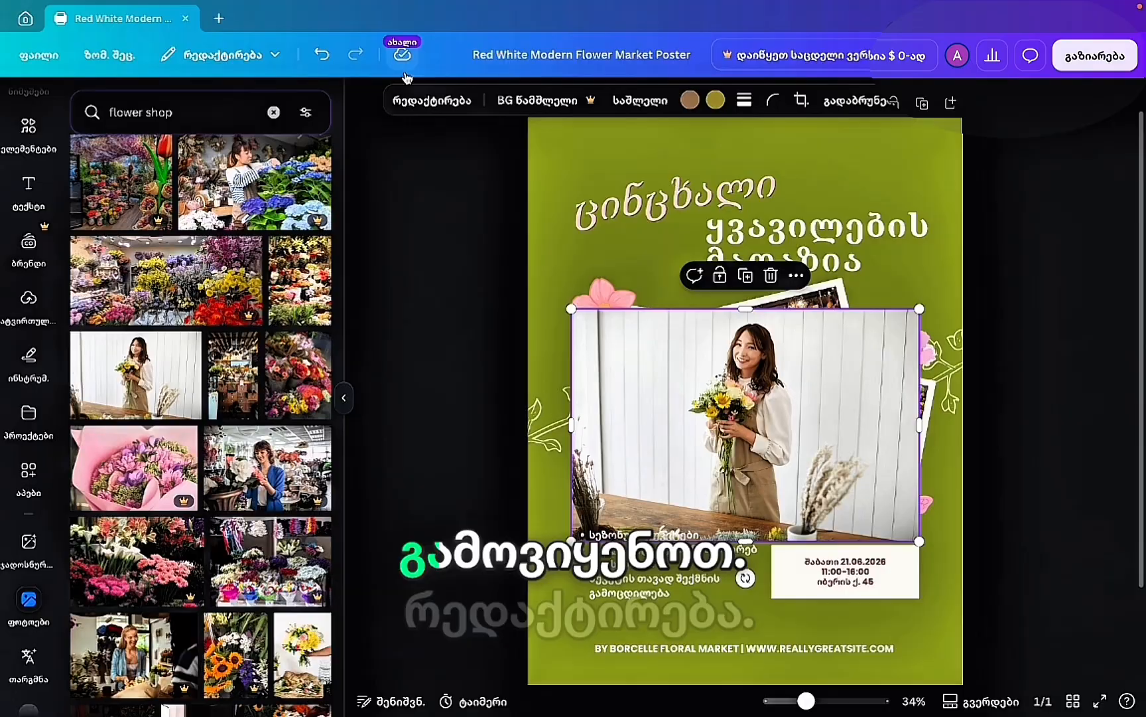
Open the florist photo's Edit panel, glance at Adjust, and list all image tools.
{"action": "left_click", "coordinate": [429, 104]}
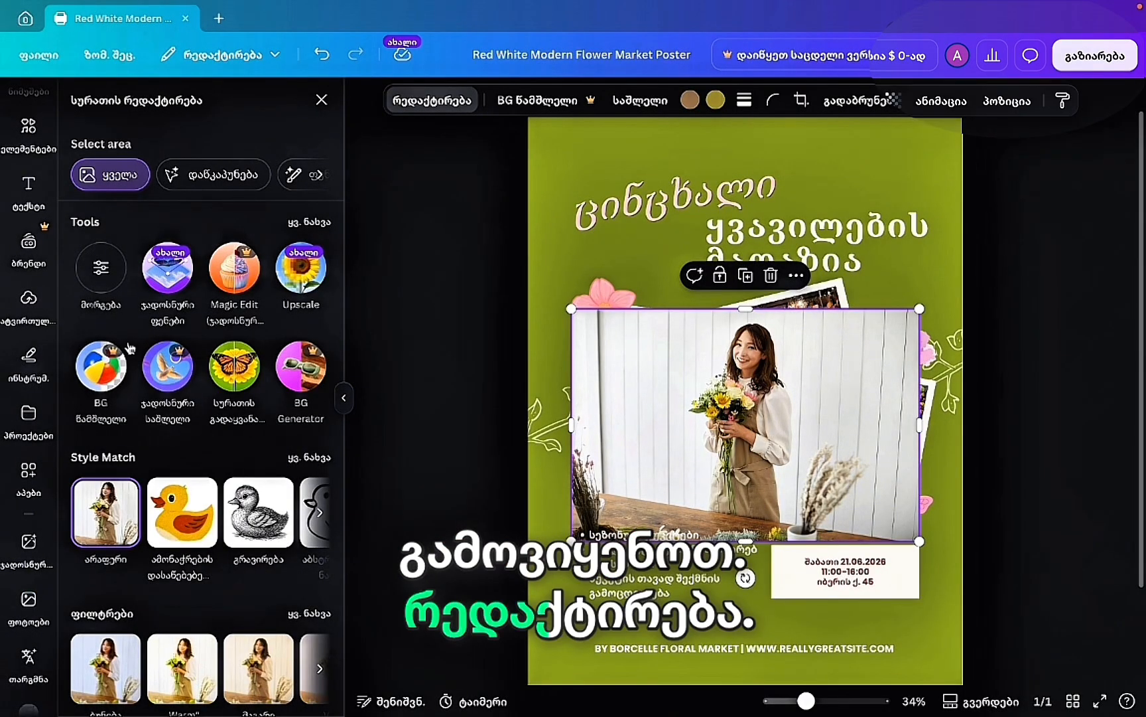
{"action": "left_click", "coordinate": [102, 271]}
{"action": "left_click", "coordinate": [83, 100]}
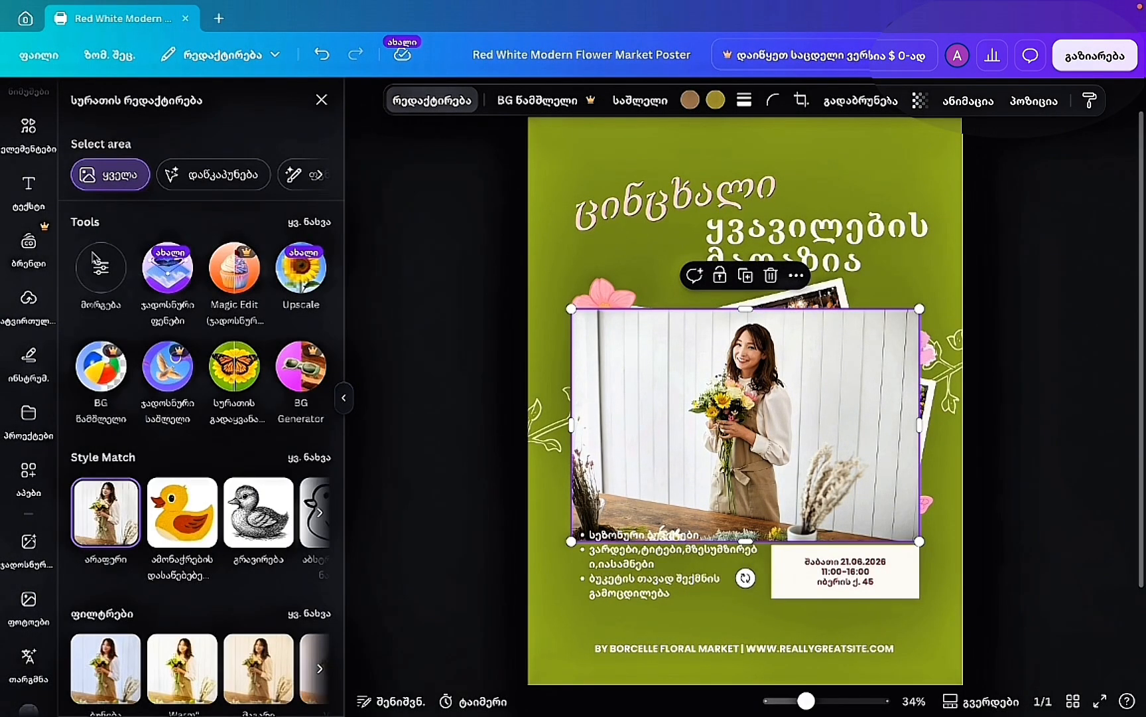
{"action": "left_click", "coordinate": [310, 221]}
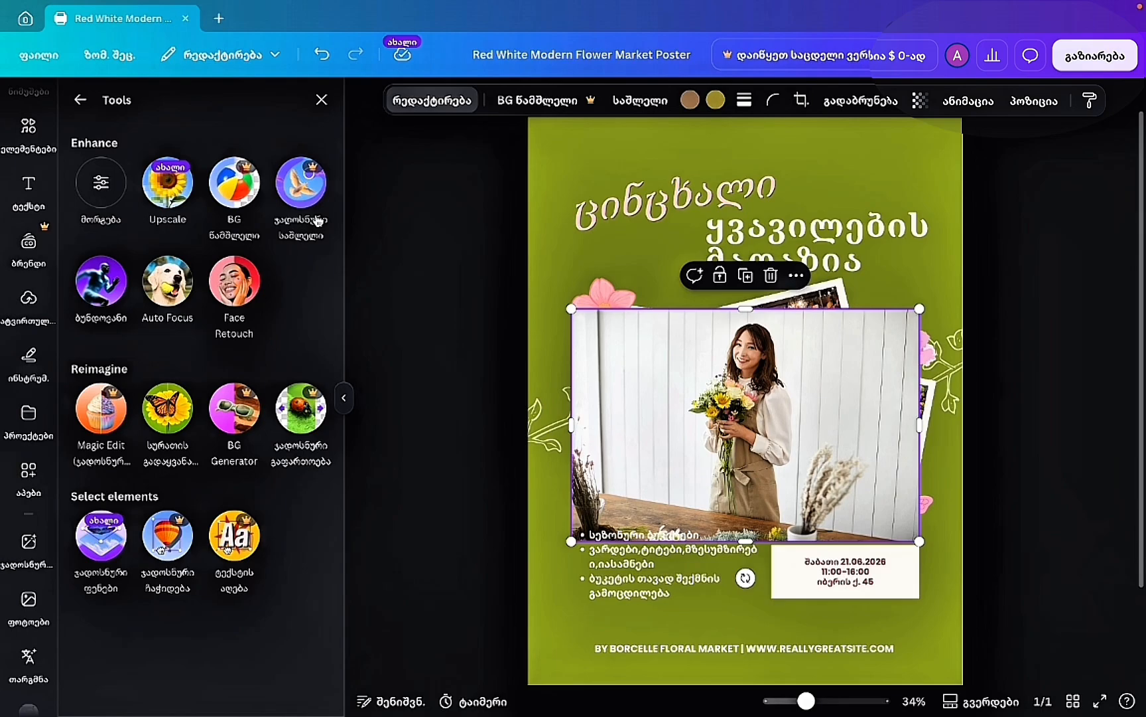
Try Blur on the florist photo: brush size 80, then Whole image at intensity 25.
{"action": "left_click", "coordinate": [103, 280]}
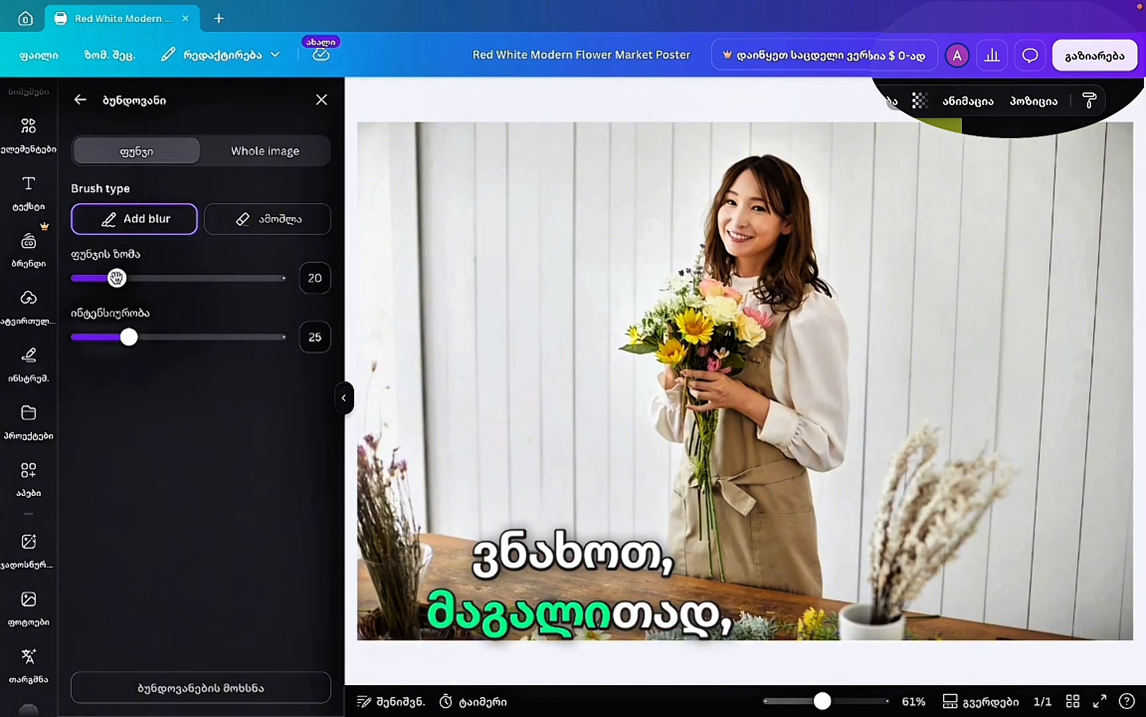
{"action": "left_click", "coordinate": [238, 278]}
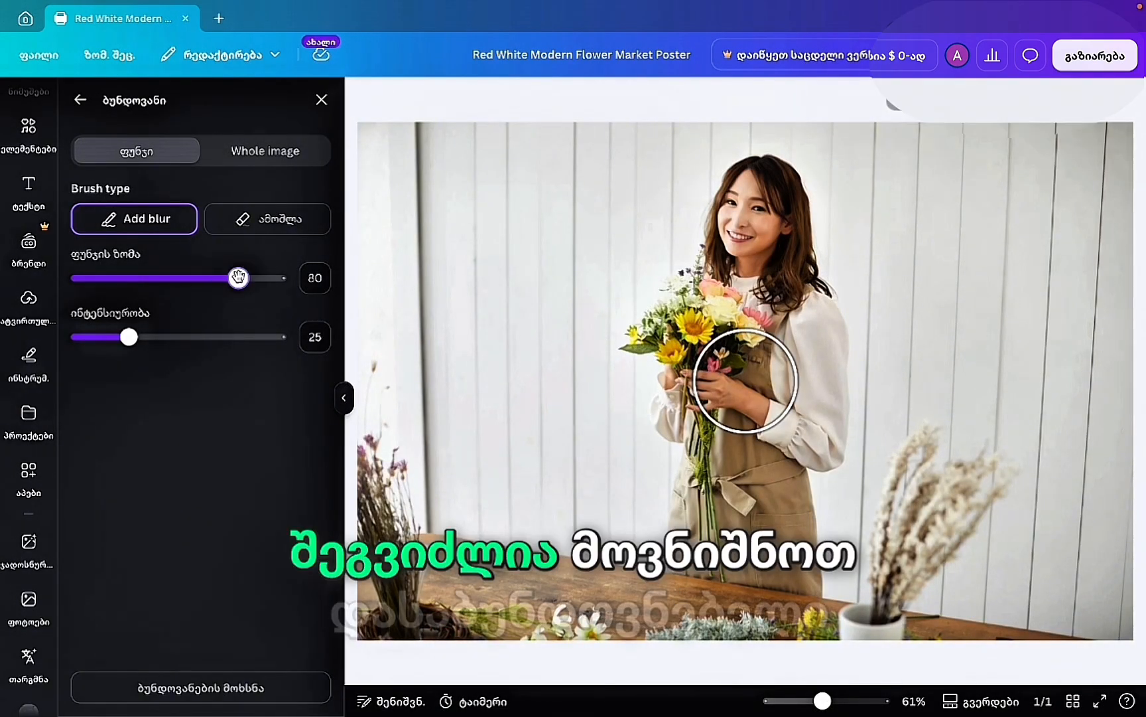
{"action": "mouse_move", "coordinate": [700, 553]}
{"action": "left_mouse_down"}
{"action": "mouse_move", "coordinate": [699, 269]}
{"action": "mouse_move", "coordinate": [733, 266]}
{"action": "mouse_move", "coordinate": [740, 215]}
{"action": "mouse_move", "coordinate": [800, 257]}
{"action": "mouse_move", "coordinate": [827, 431]}
{"action": "mouse_move", "coordinate": [780, 561]}
{"action": "mouse_move", "coordinate": [705, 318]}
{"action": "mouse_move", "coordinate": [869, 402]}
{"action": "left_mouse_up"}
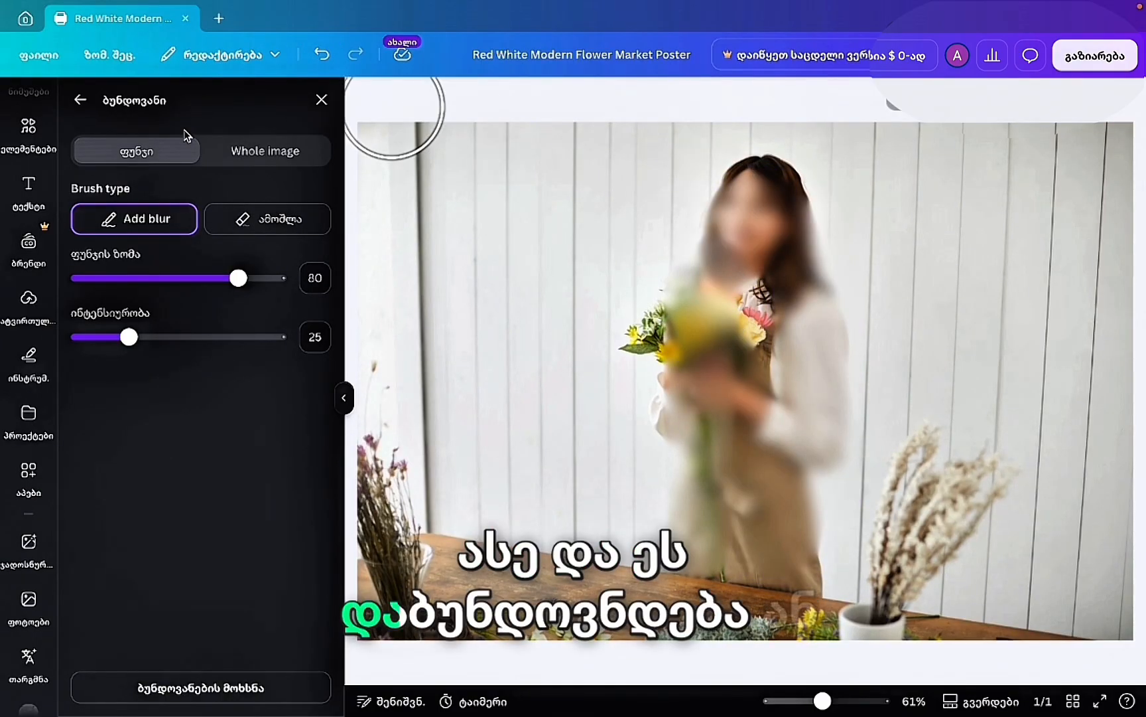
{"action": "left_click", "coordinate": [259, 152]}
{"action": "left_click_drag", "start_coordinate": [78, 223], "coordinate": [128, 223]}
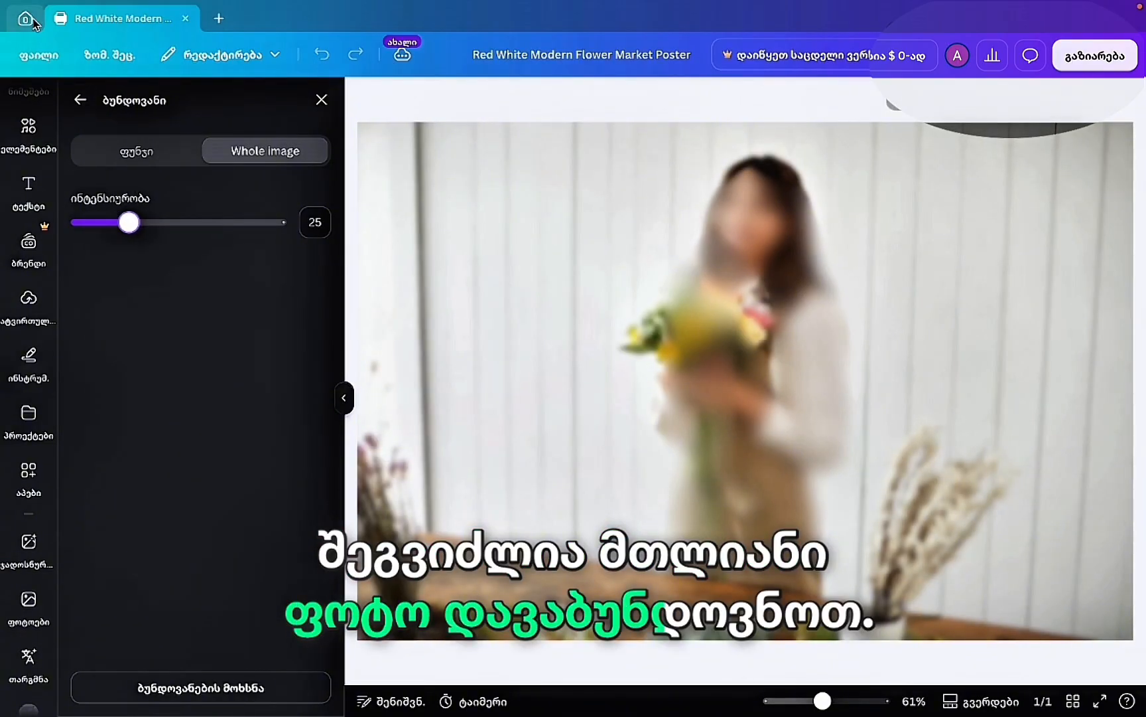
{"action": "left_click", "coordinate": [81, 100]}
Undo the blur and smooth the florist's skin with Face Retouch.
{"action": "left_click", "coordinate": [322, 54]}
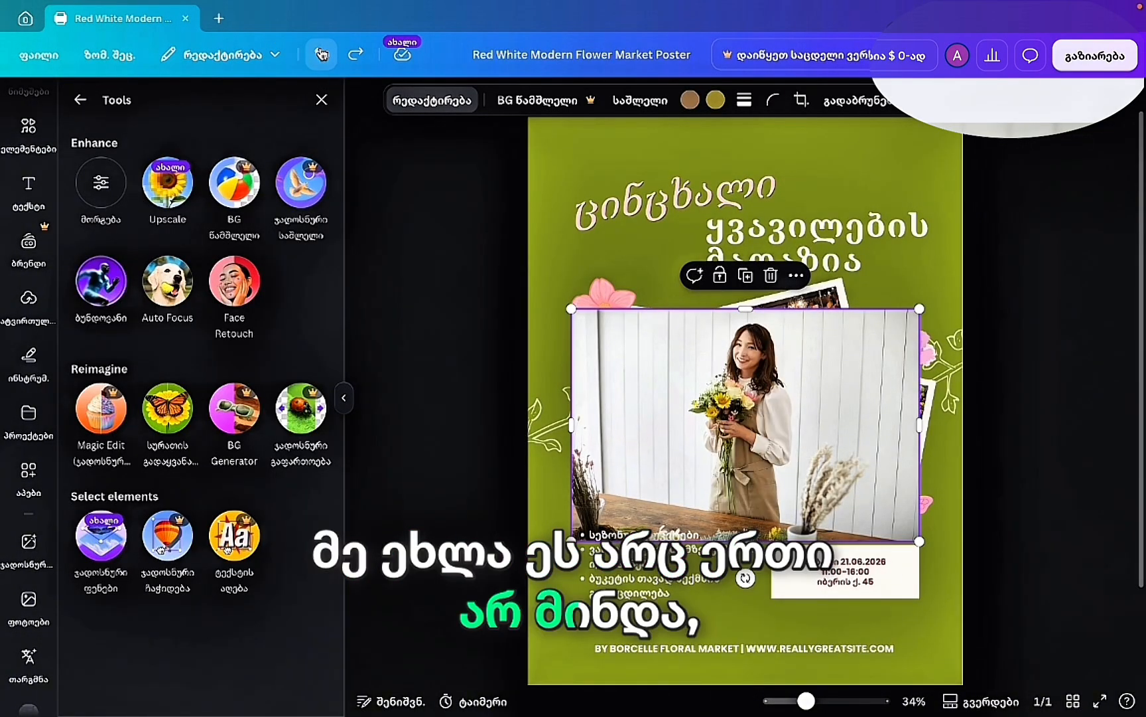
{"action": "left_click", "coordinate": [259, 324]}
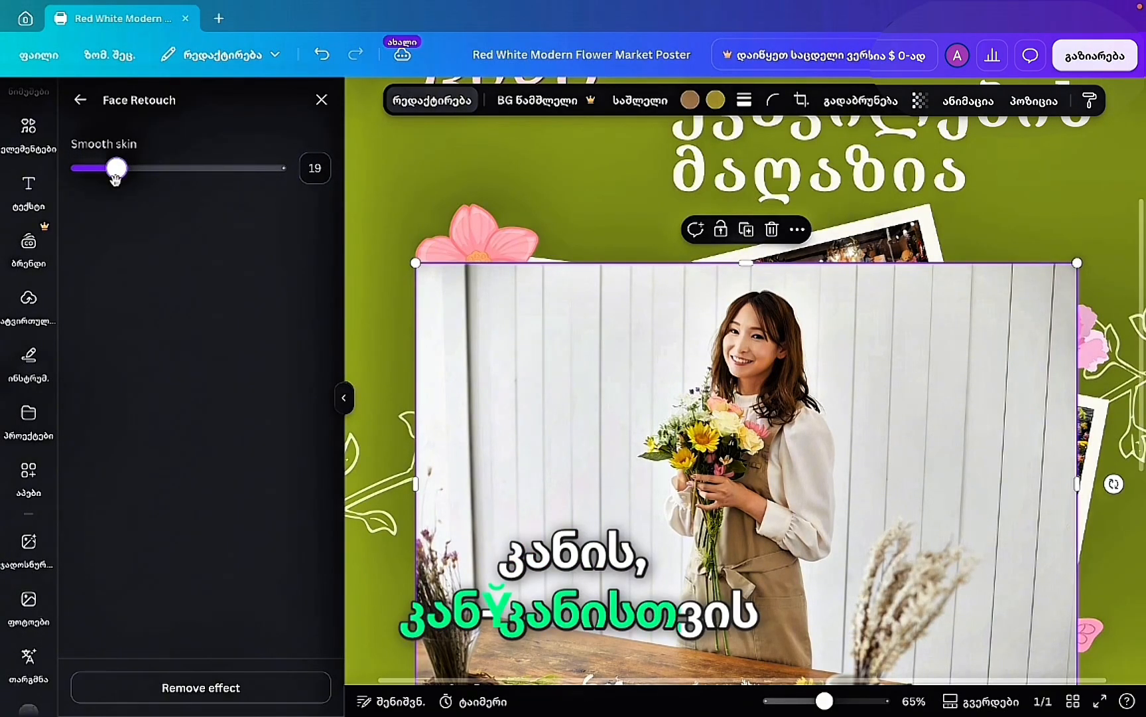
{"action": "left_click", "coordinate": [93, 104]}
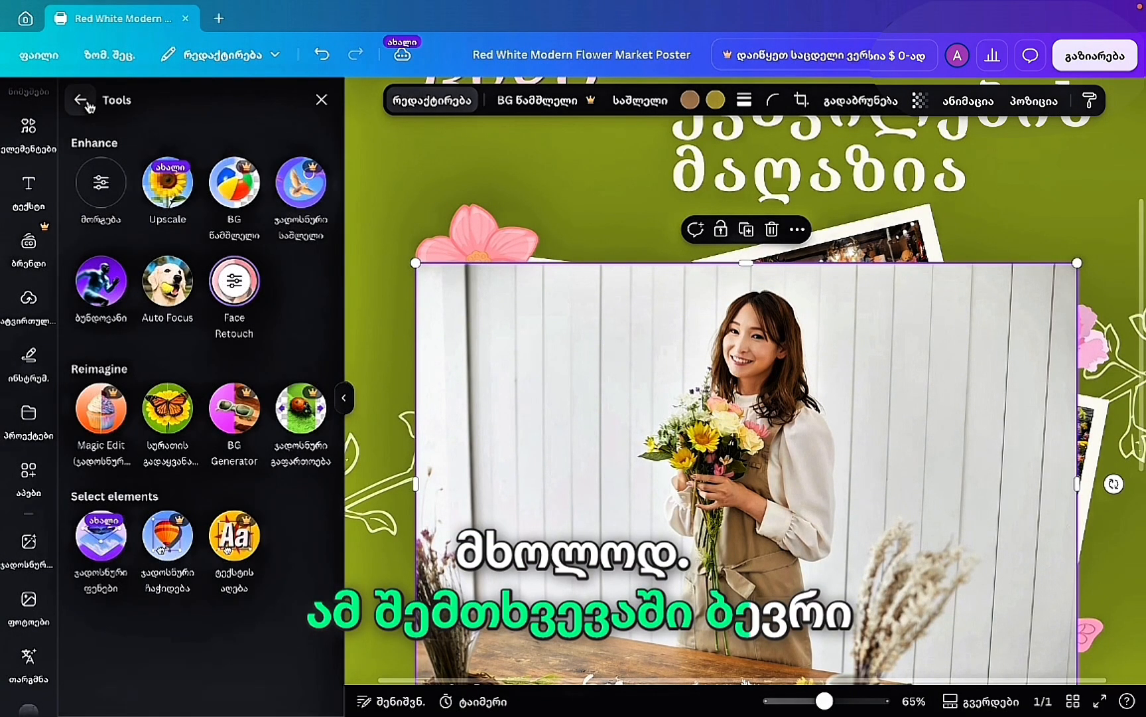
Apply Auto Focus to the florist photo with blur intensity lowered to 23.
{"action": "left_click", "coordinate": [171, 278]}
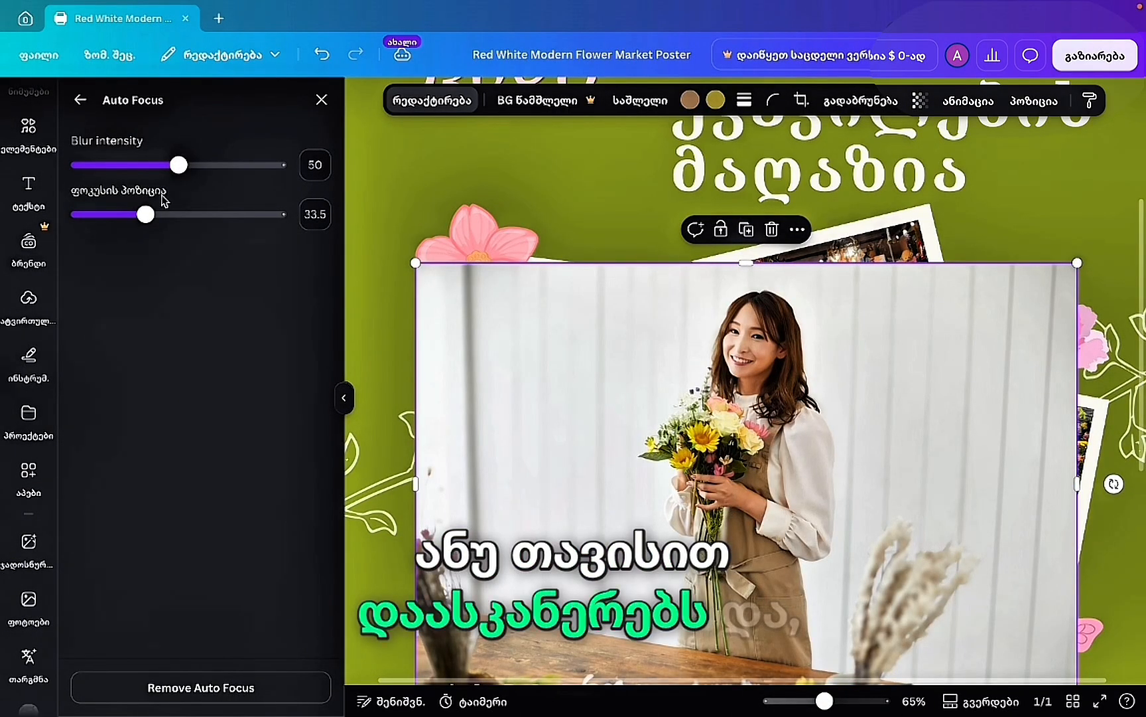
{"action": "left_click_drag", "start_coordinate": [259, 186], "coordinate": [157, 214]}
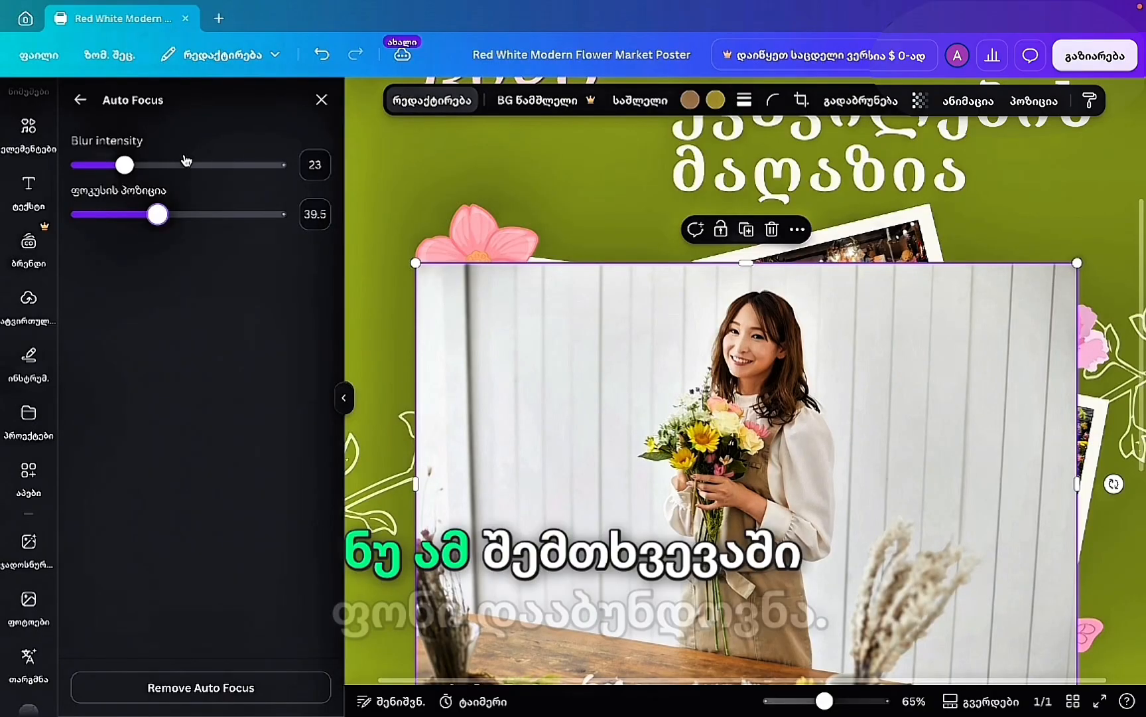
{"action": "left_click", "coordinate": [82, 102]}
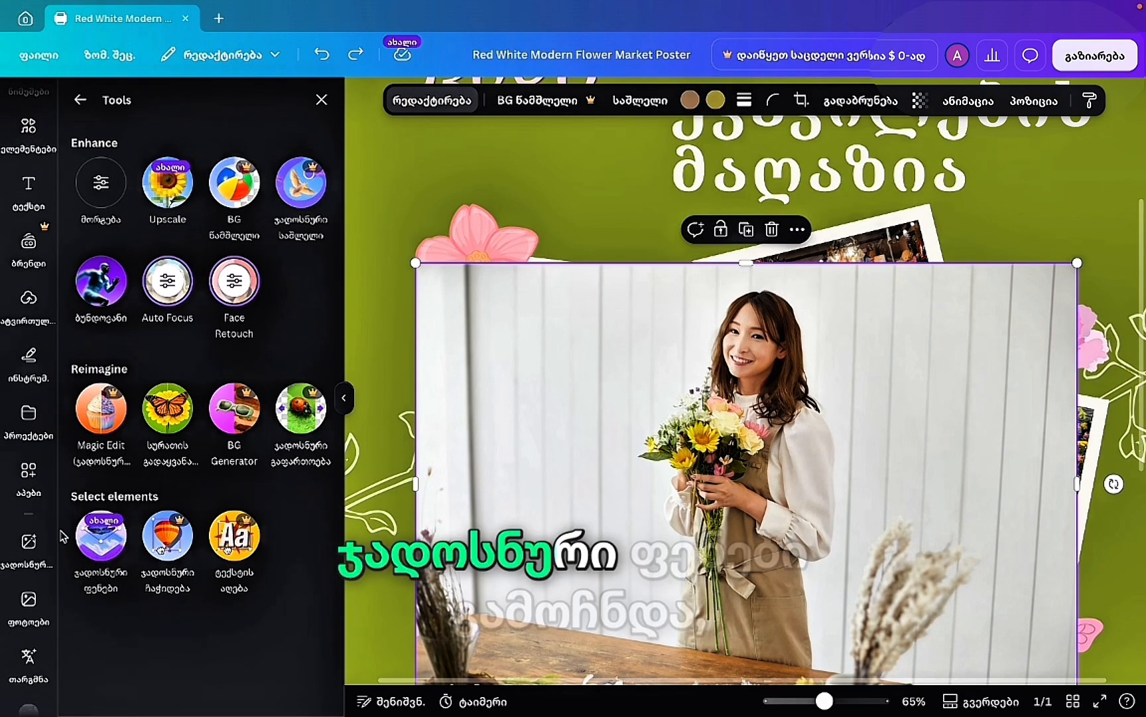
Split the florist photo with Magic Layers and delete its white-board background layer.
{"action": "left_click", "coordinate": [110, 538]}
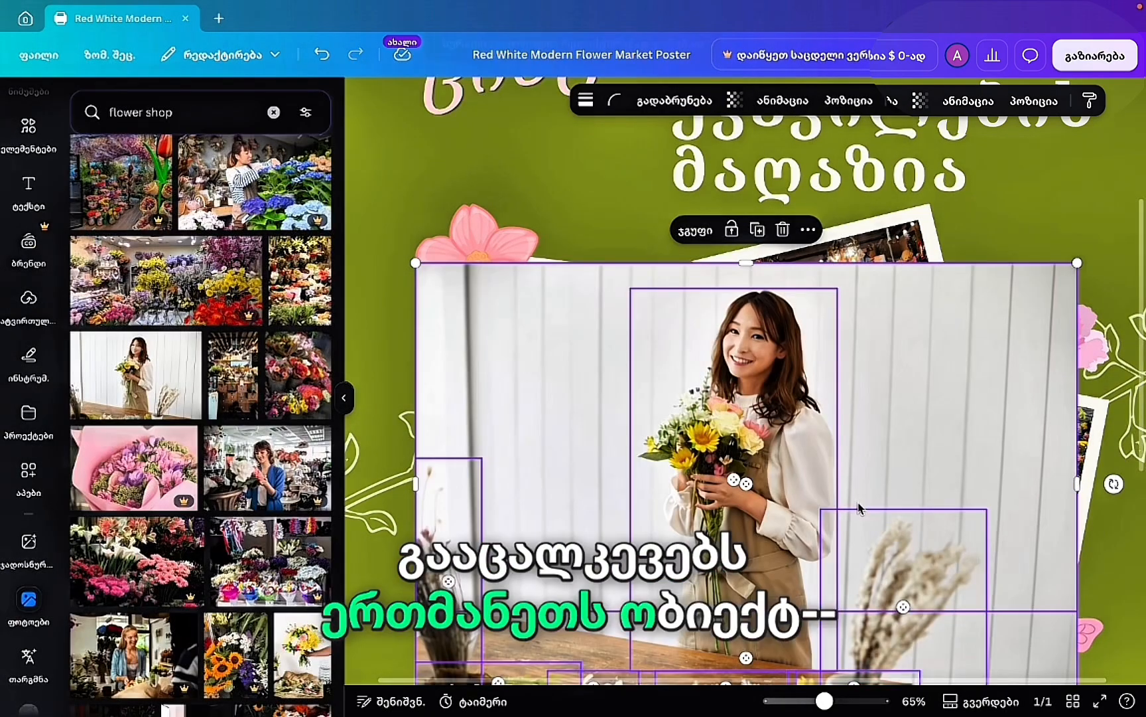
{"action": "left_click_drag", "start_coordinate": [794, 440], "coordinate": [796, 359]}
{"action": "left_click", "coordinate": [861, 369]}
{"action": "key", "text": "Delete"}
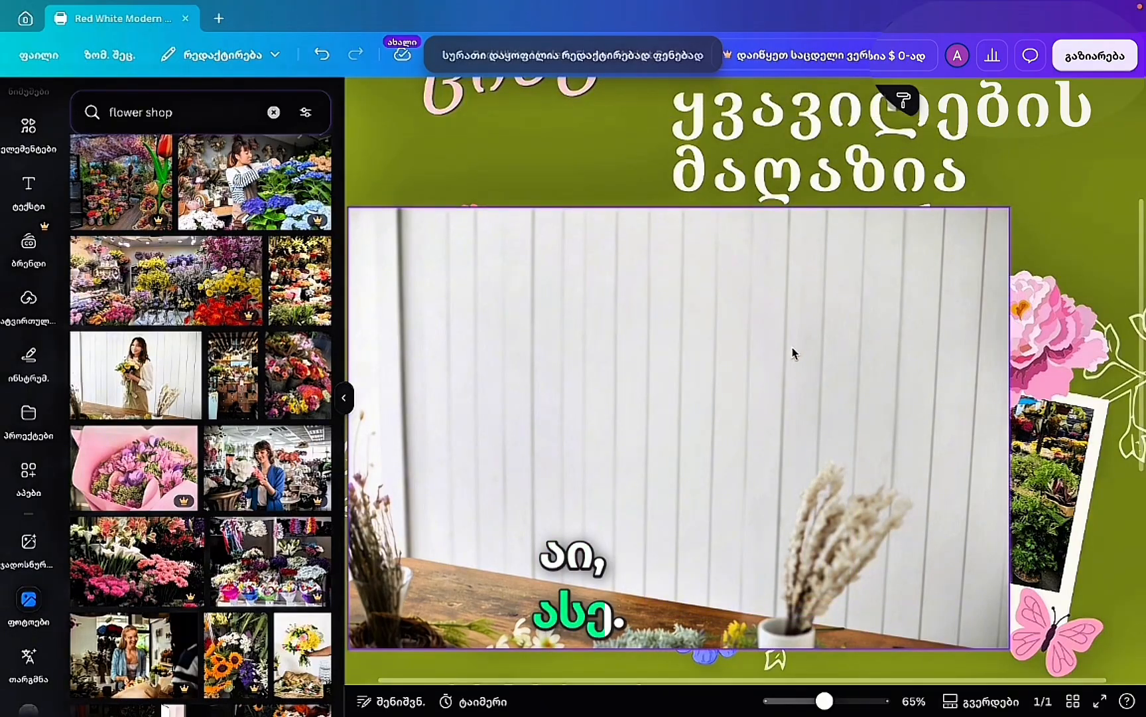
{"action": "left_click", "coordinate": [323, 64]}
{"action": "mouse_move", "coordinate": [663, 348]}
{"action": "left_mouse_down"}
{"action": "mouse_move", "coordinate": [625, 260]}
{"action": "mouse_move", "coordinate": [634, 280]}
{"action": "mouse_move", "coordinate": [621, 308]}
{"action": "left_mouse_up"}
{"action": "left_click", "coordinate": [852, 327]}
{"action": "key", "text": "Delete"}
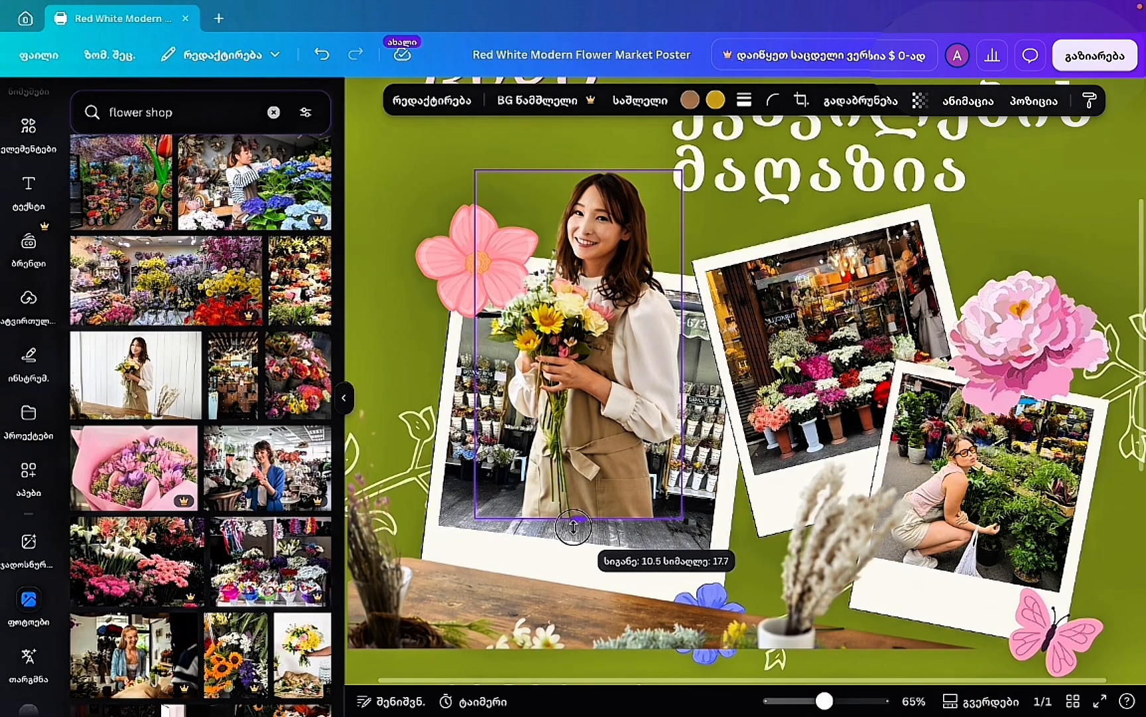
Duplicate the florist cutout and position the copy over the first polaroid, undoing frame drops.
{"action": "left_click_drag", "start_coordinate": [574, 542], "coordinate": [575, 540]}
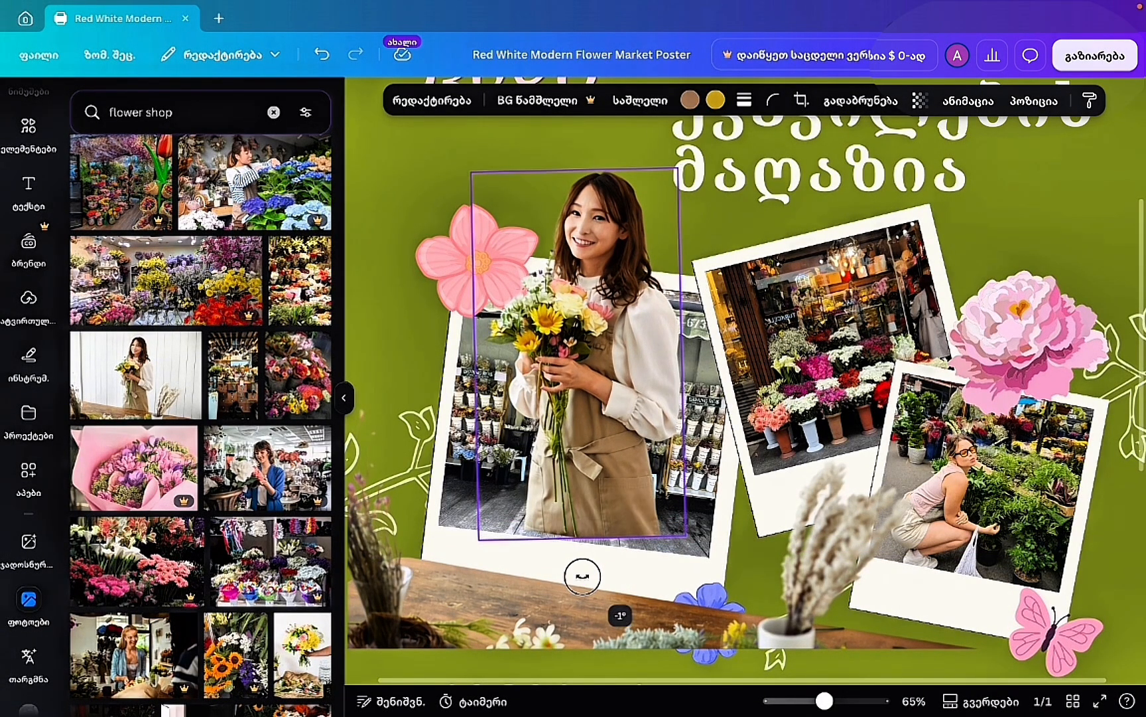
{"action": "left_click_drag", "start_coordinate": [604, 445], "coordinate": [608, 450]}
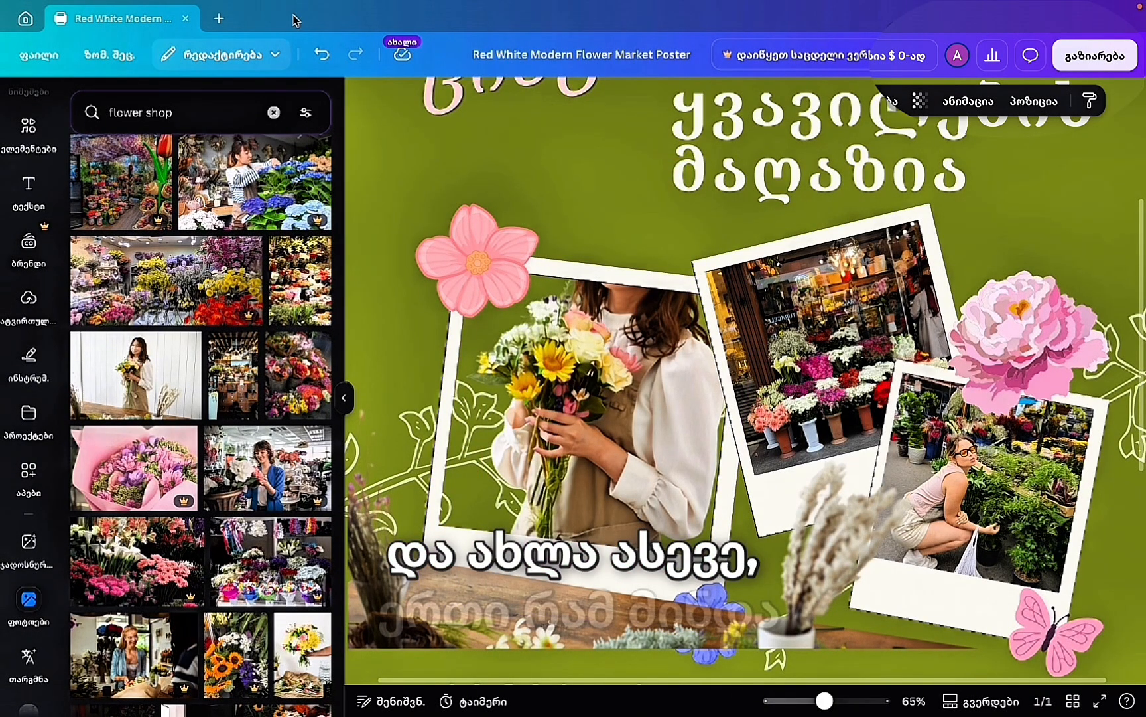
{"action": "left_click", "coordinate": [321, 54]}
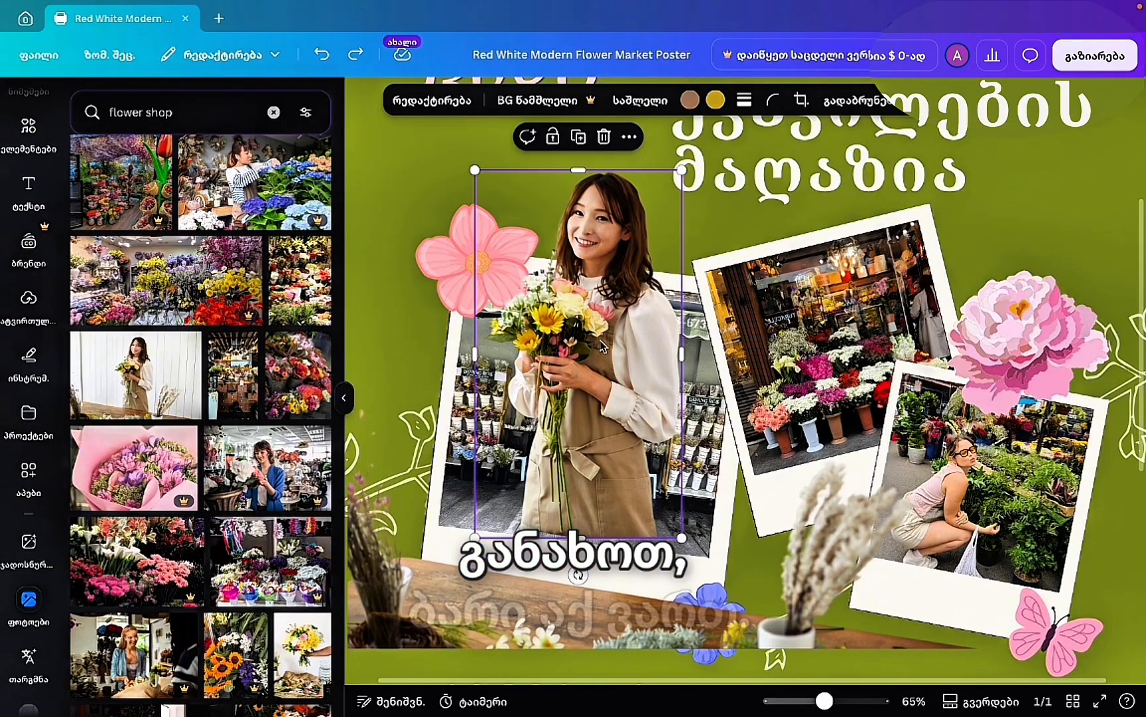
{"action": "left_click", "coordinate": [579, 141]}
{"action": "left_click_drag", "start_coordinate": [587, 331], "coordinate": [727, 315]}
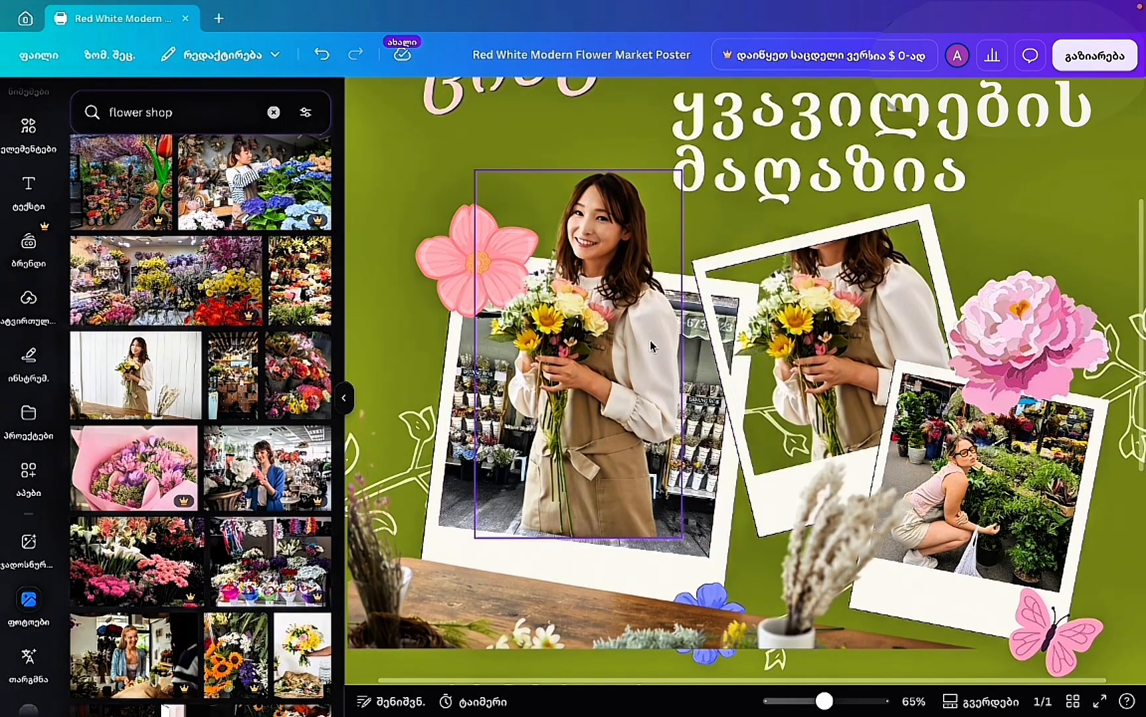
{"action": "left_click", "coordinate": [322, 55]}
{"action": "left_click_drag", "start_coordinate": [617, 335], "coordinate": [632, 305]}
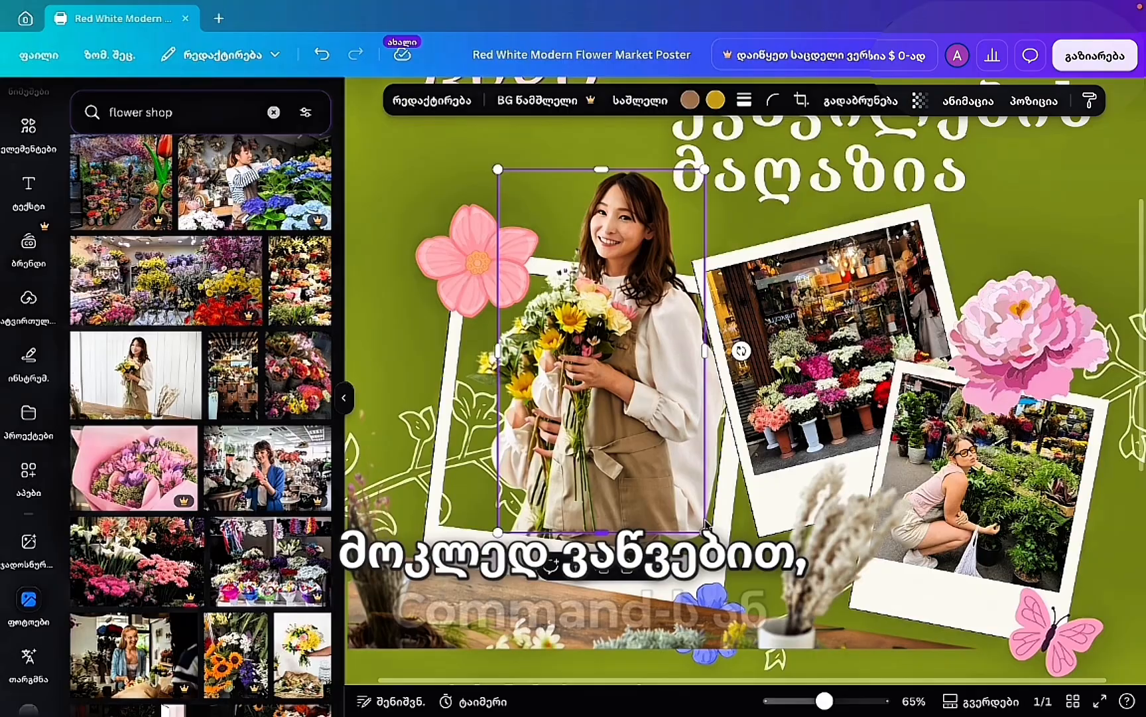
Tilt the cutout about 9°, then enlarge and position it while faded to 23, then 59.
{"action": "left_click_drag", "start_coordinate": [742, 350], "coordinate": [738, 369]}
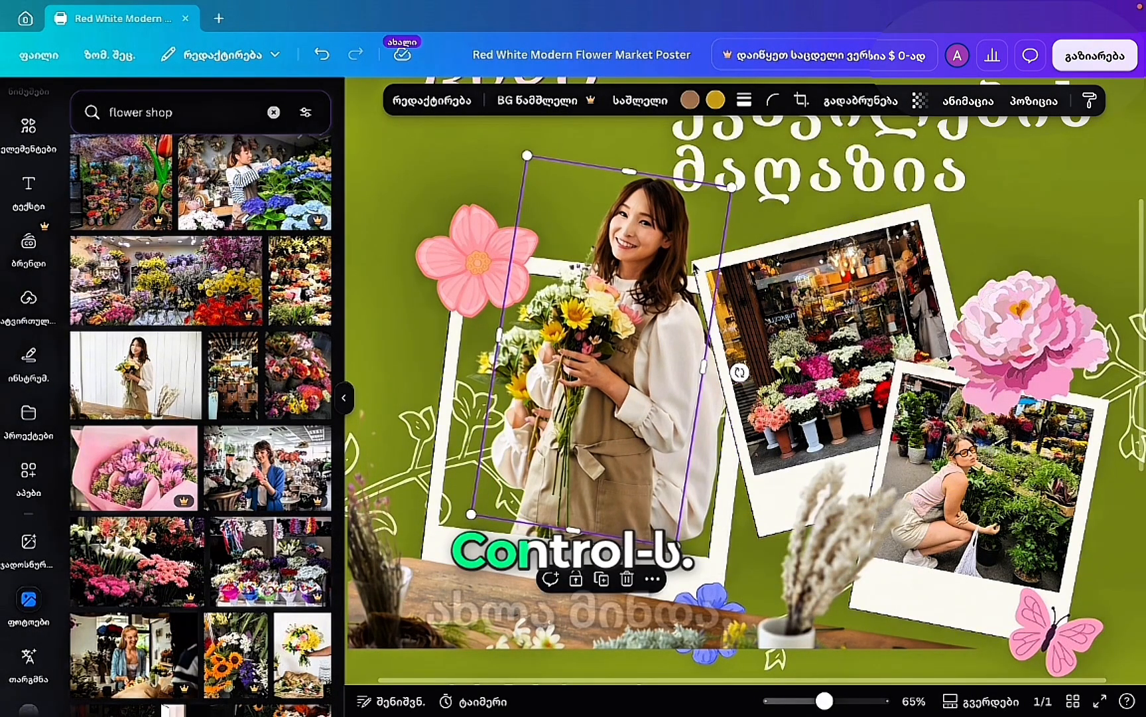
{"action": "left_click", "coordinate": [919, 100]}
{"action": "left_click_drag", "start_coordinate": [957, 161], "coordinate": [867, 164]}
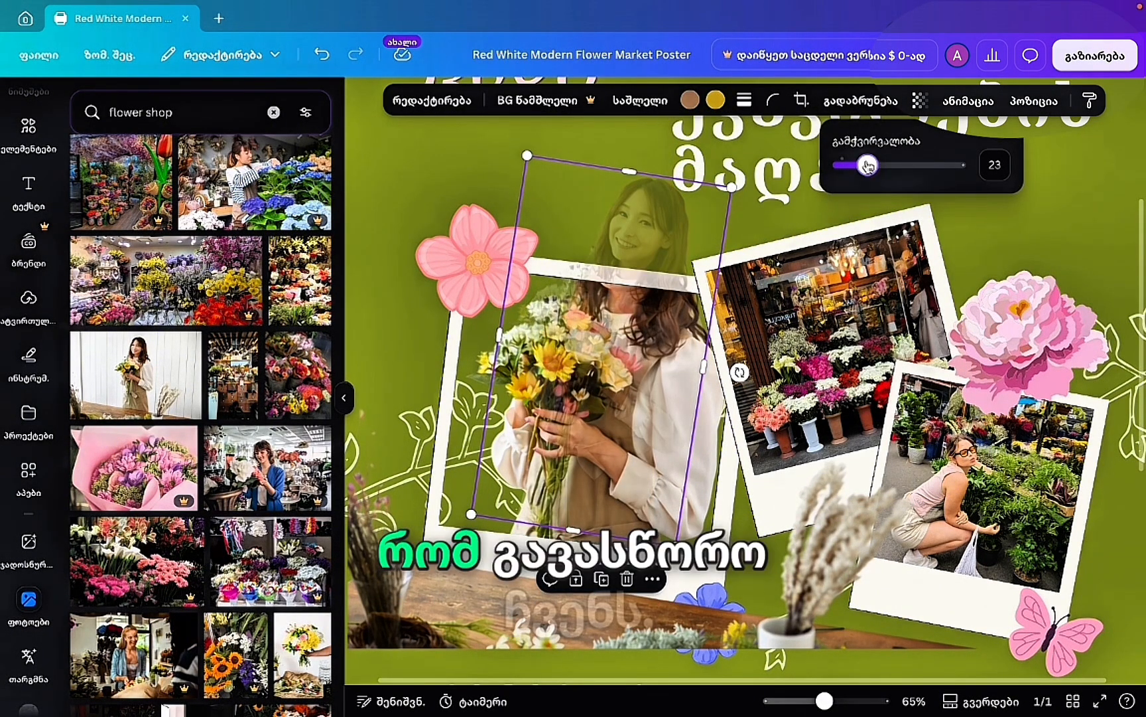
{"action": "left_click_drag", "start_coordinate": [471, 514], "coordinate": [412, 589]}
{"action": "mouse_move", "coordinate": [593, 386]}
{"action": "left_mouse_down"}
{"action": "mouse_move", "coordinate": [591, 404]}
{"action": "mouse_move", "coordinate": [603, 397]}
{"action": "left_mouse_up"}
{"action": "left_click", "coordinate": [919, 100]}
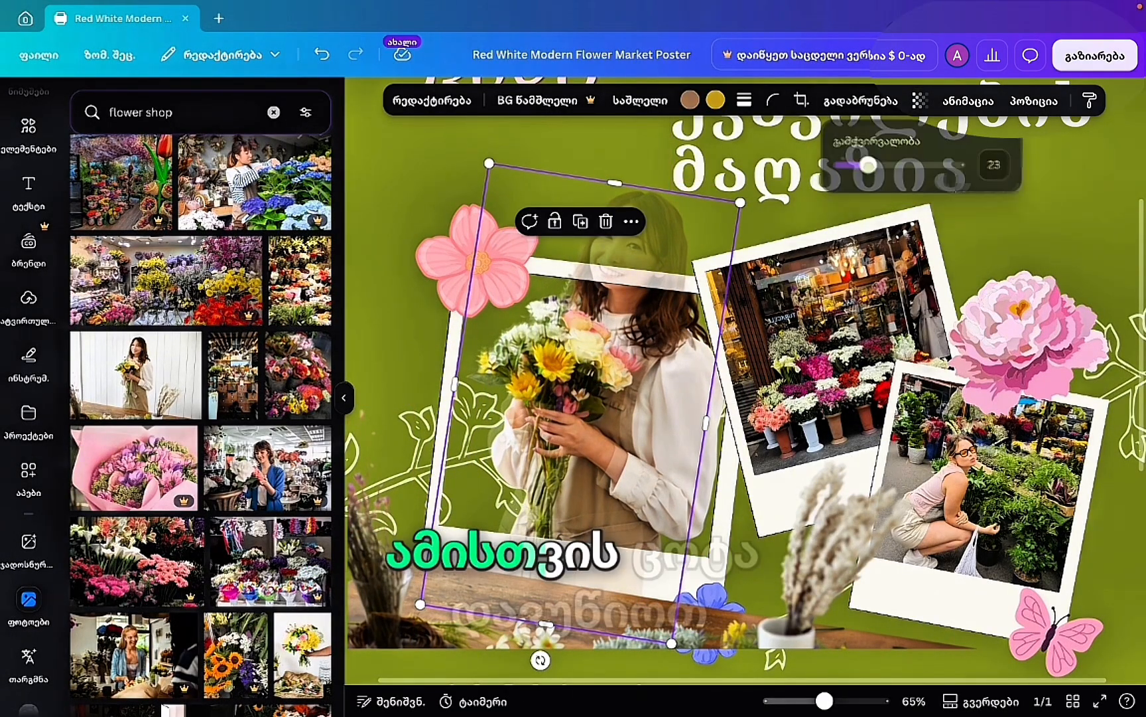
{"action": "left_click_drag", "start_coordinate": [867, 164], "coordinate": [910, 165]}
{"action": "mouse_move", "coordinate": [660, 326]}
{"action": "left_mouse_down"}
{"action": "mouse_move", "coordinate": [645, 328]}
{"action": "mouse_move", "coordinate": [654, 332]}
{"action": "left_mouse_up"}
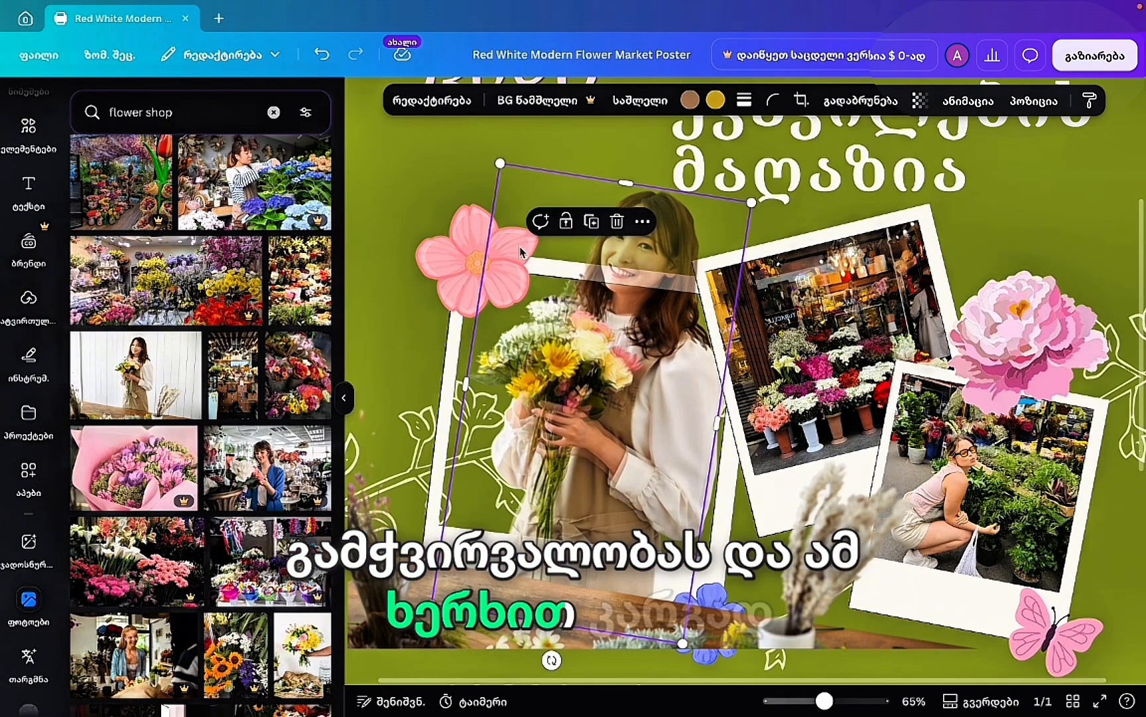
{"action": "left_click_drag", "start_coordinate": [432, 605], "coordinate": [419, 620]}
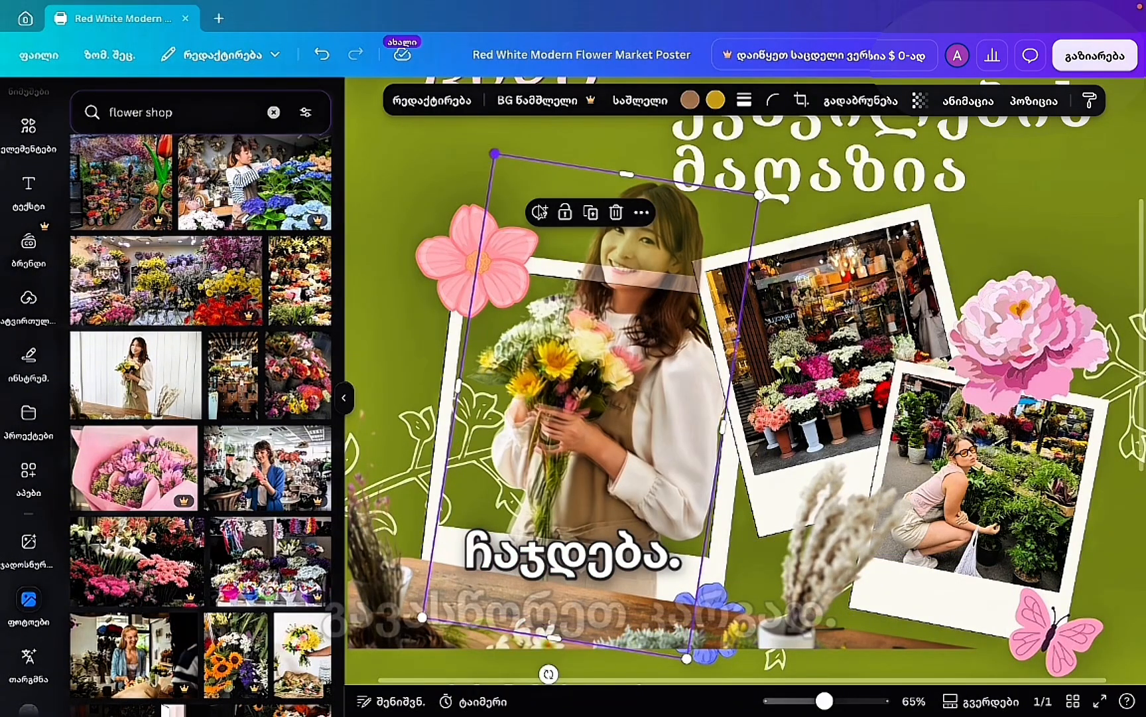
{"action": "left_click_drag", "start_coordinate": [652, 422], "coordinate": [655, 424]}
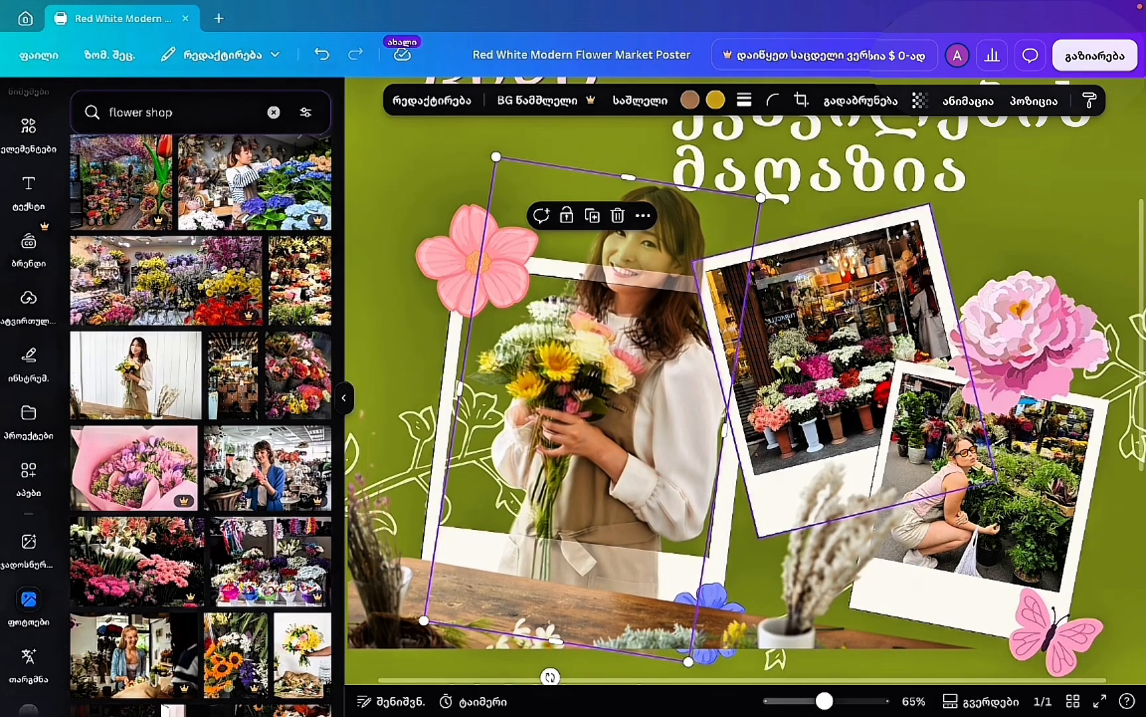
Restore the cutout to full opacity and crop away its lower part.
{"action": "left_click", "coordinate": [919, 100]}
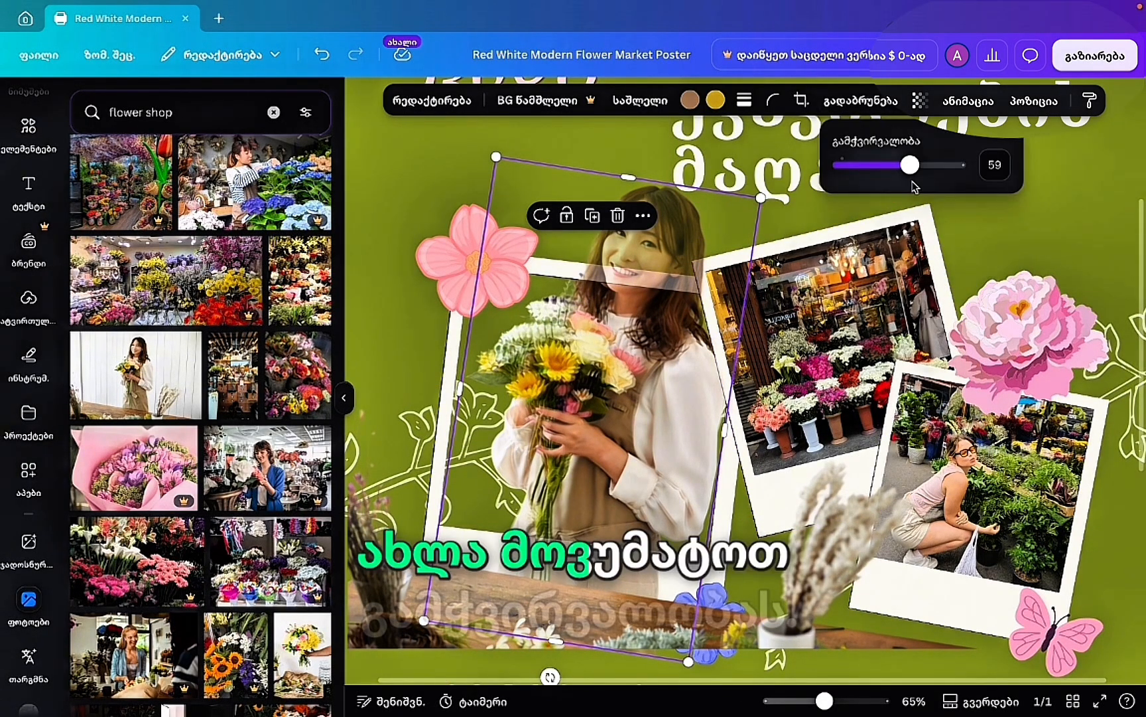
{"action": "left_click_drag", "start_coordinate": [909, 161], "coordinate": [980, 165]}
{"action": "scroll", "coordinate": [586, 663], "scroll_direction": "down", "scroll_amount": 3}
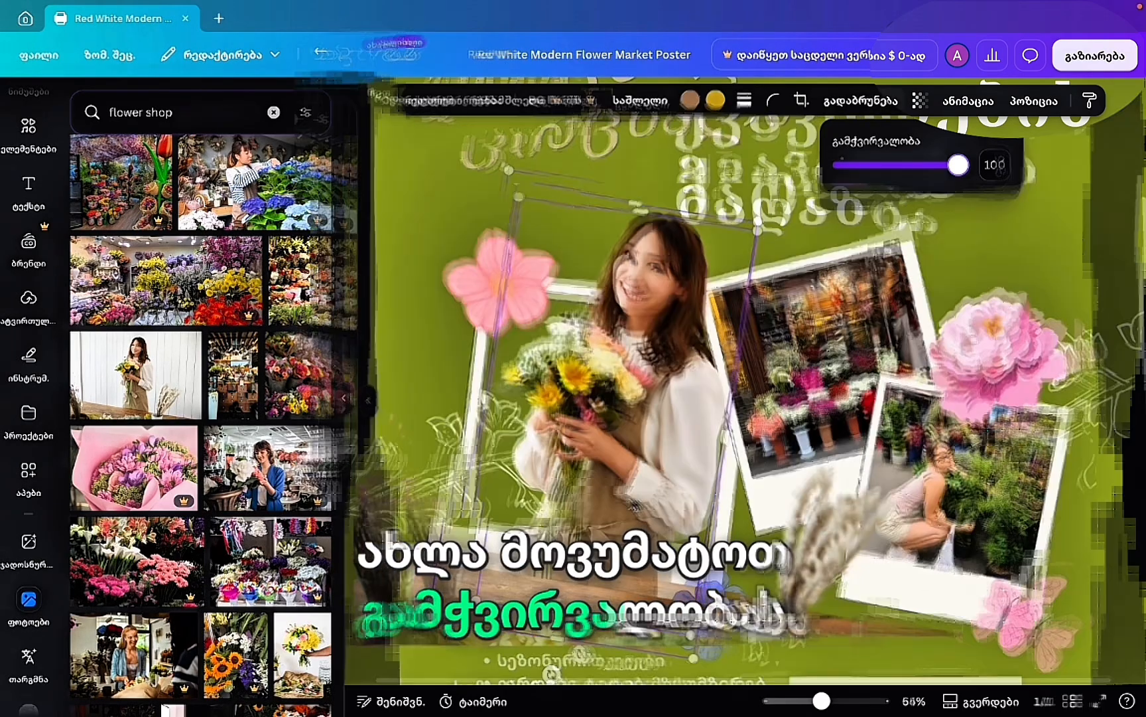
{"action": "left_click_drag", "start_coordinate": [605, 604], "coordinate": [623, 473]}
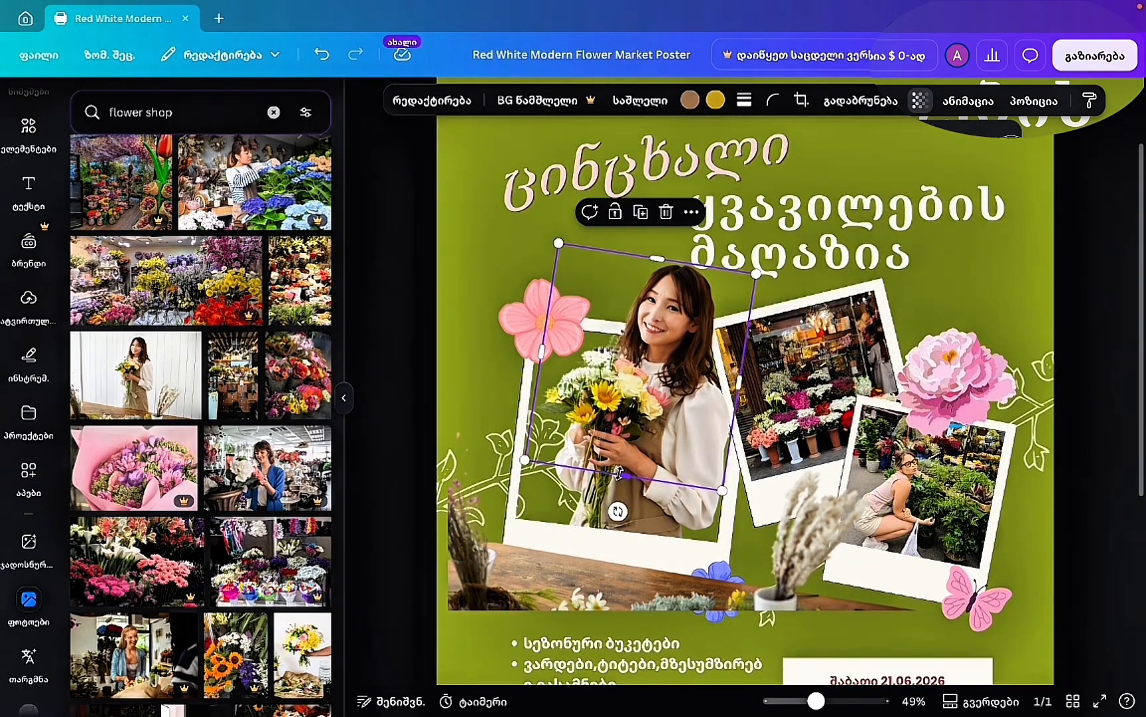
Shift the first polaroid frame slightly right behind the cutout.
{"action": "left_click", "coordinate": [1122, 277]}
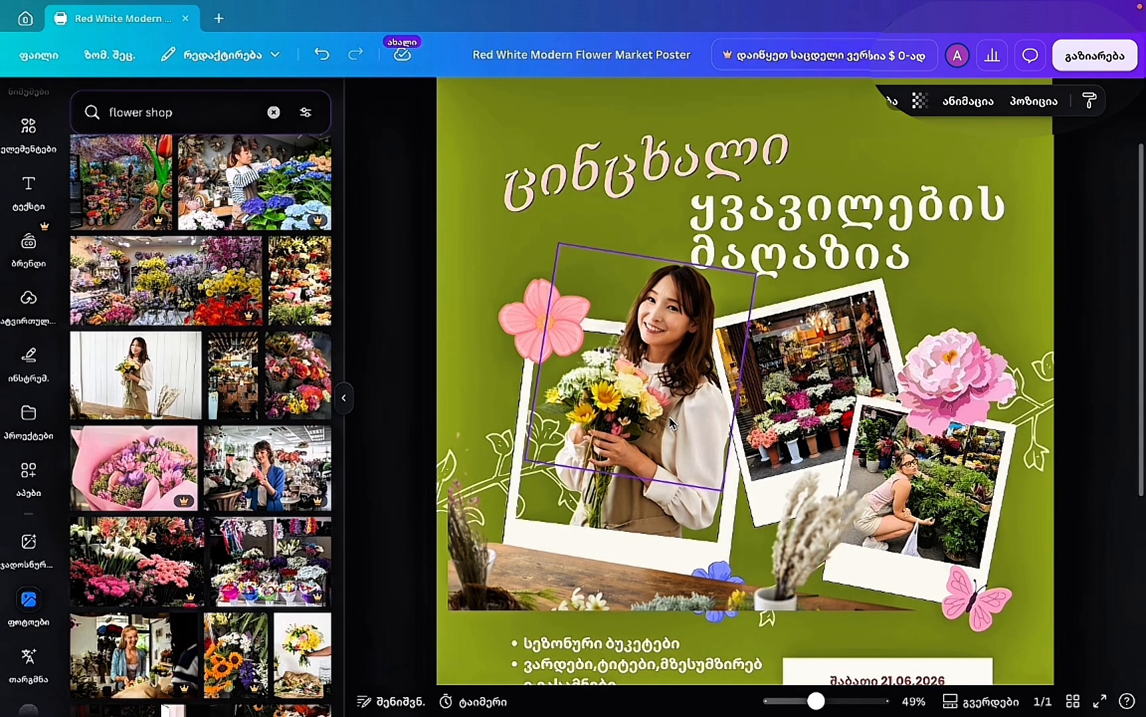
{"action": "scroll", "coordinate": [671, 422], "scroll_direction": "up", "scroll_amount": 2}
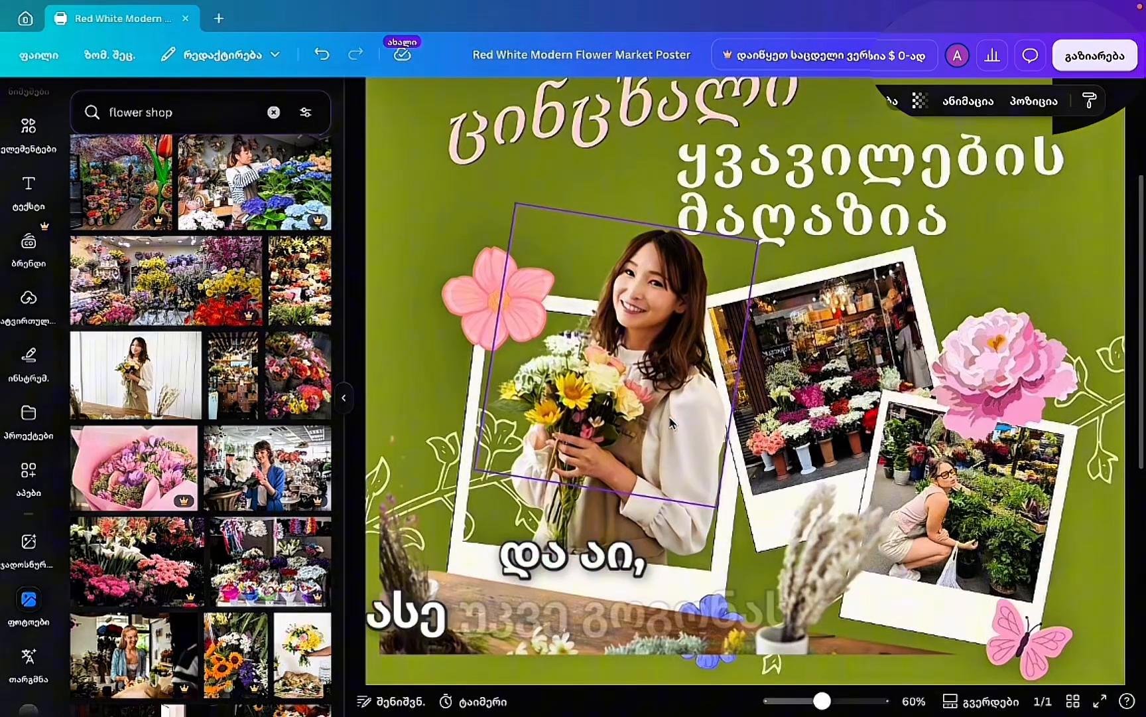
{"action": "left_click", "coordinate": [595, 465]}
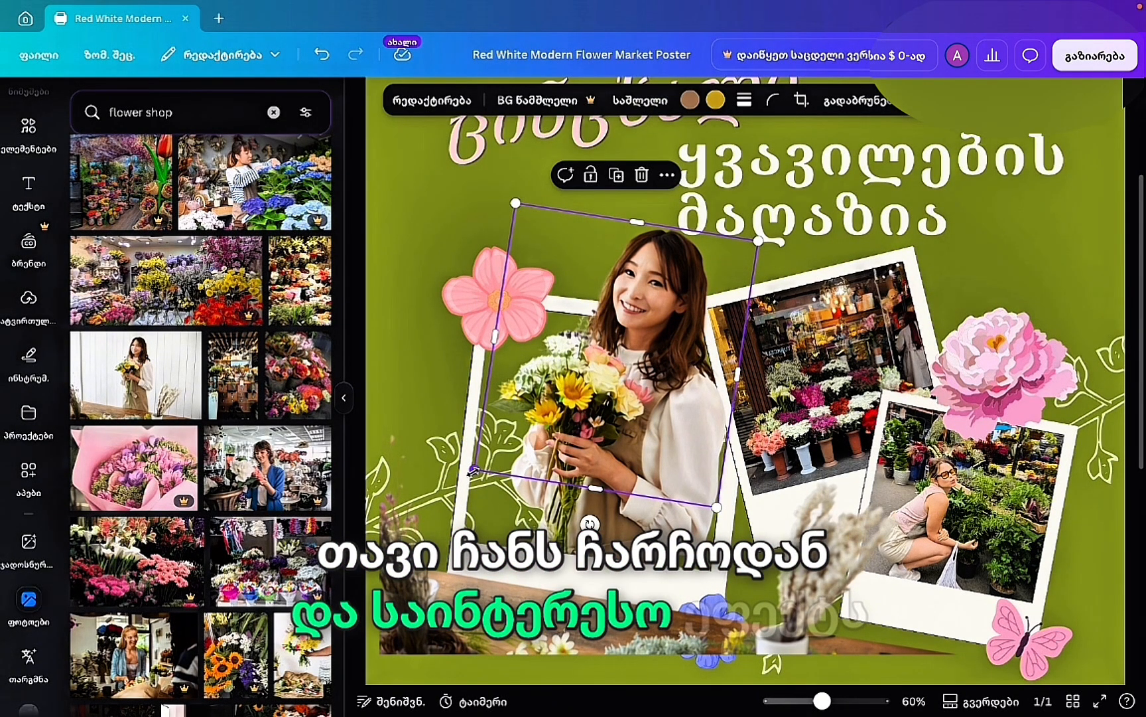
{"action": "left_click_drag", "start_coordinate": [473, 470], "coordinate": [470, 471]}
{"action": "left_click", "coordinate": [615, 524]}
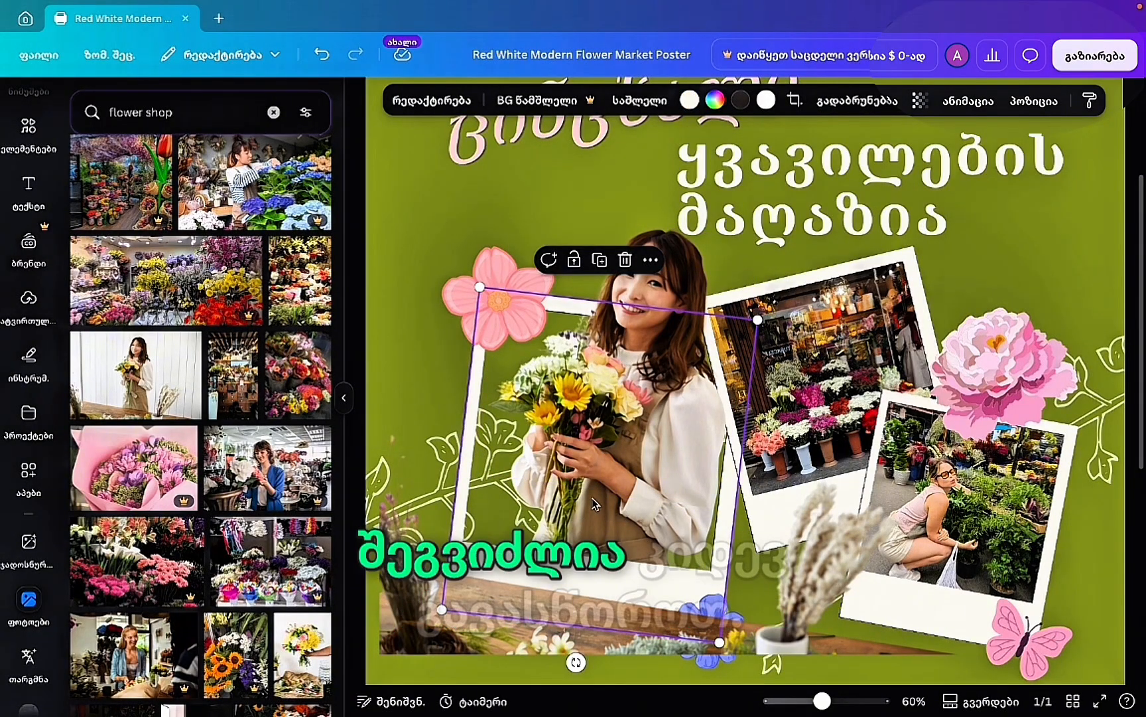
{"action": "left_click_drag", "start_coordinate": [613, 461], "coordinate": [612, 461]}
Nudge the florist cutout slightly up and left over the polaroid.
{"action": "left_click", "coordinate": [612, 461]}
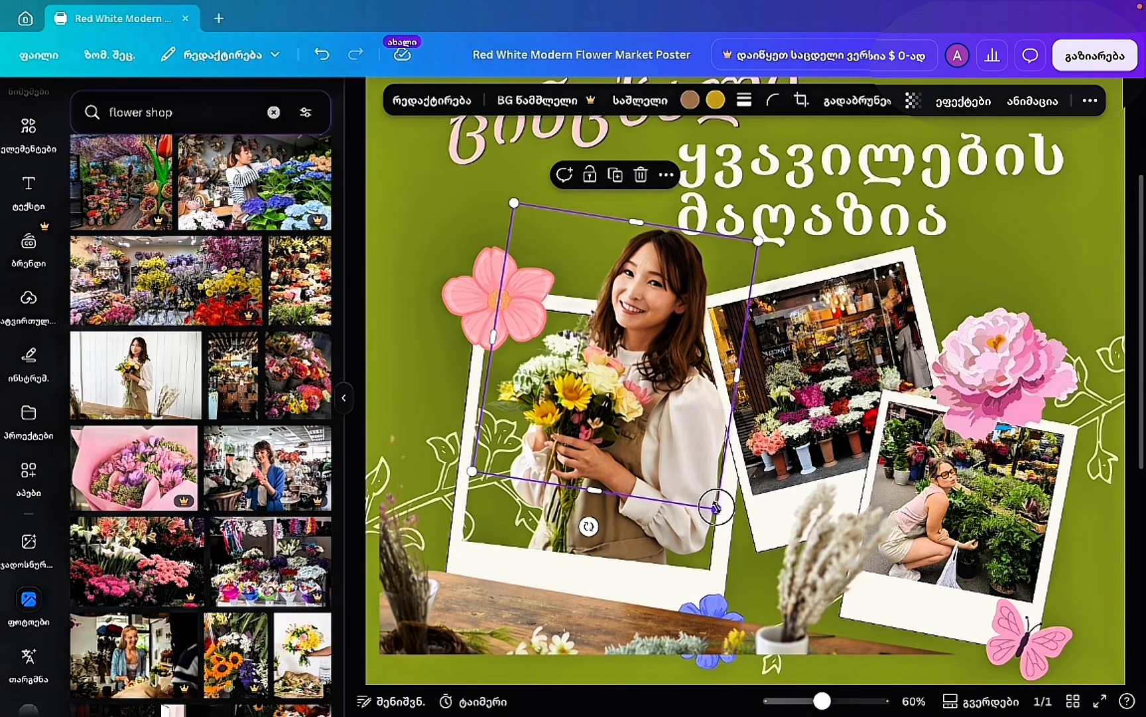
{"action": "left_click_drag", "start_coordinate": [716, 507], "coordinate": [680, 482]}
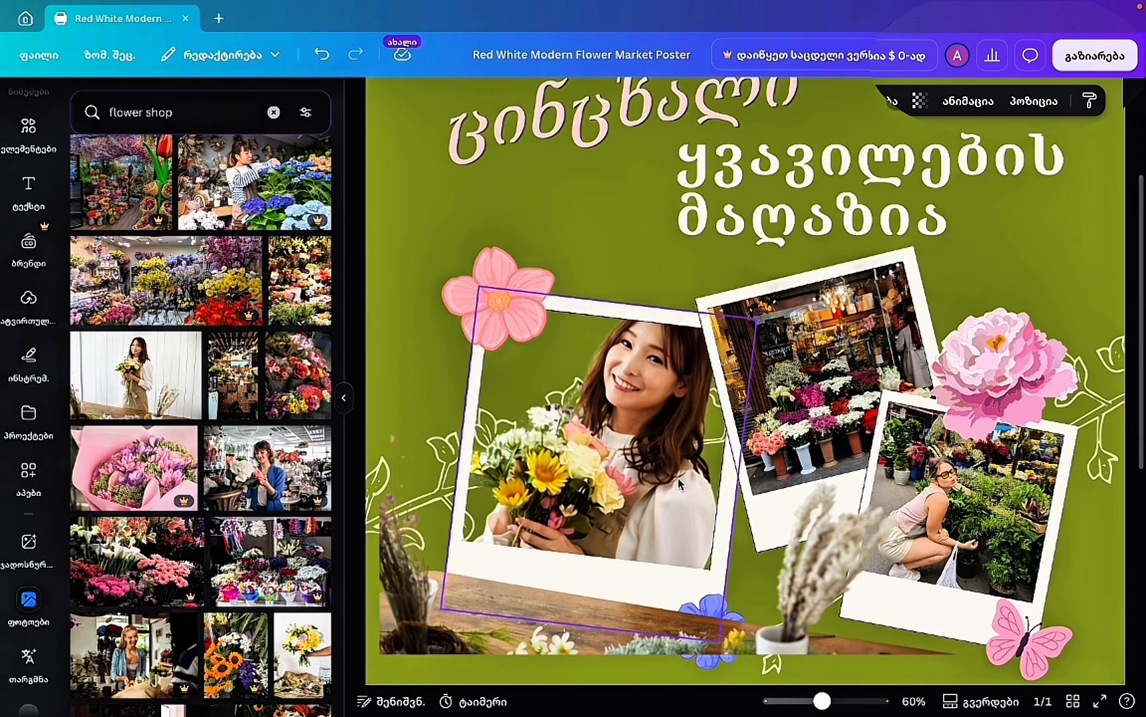
{"action": "left_click", "coordinate": [321, 53]}
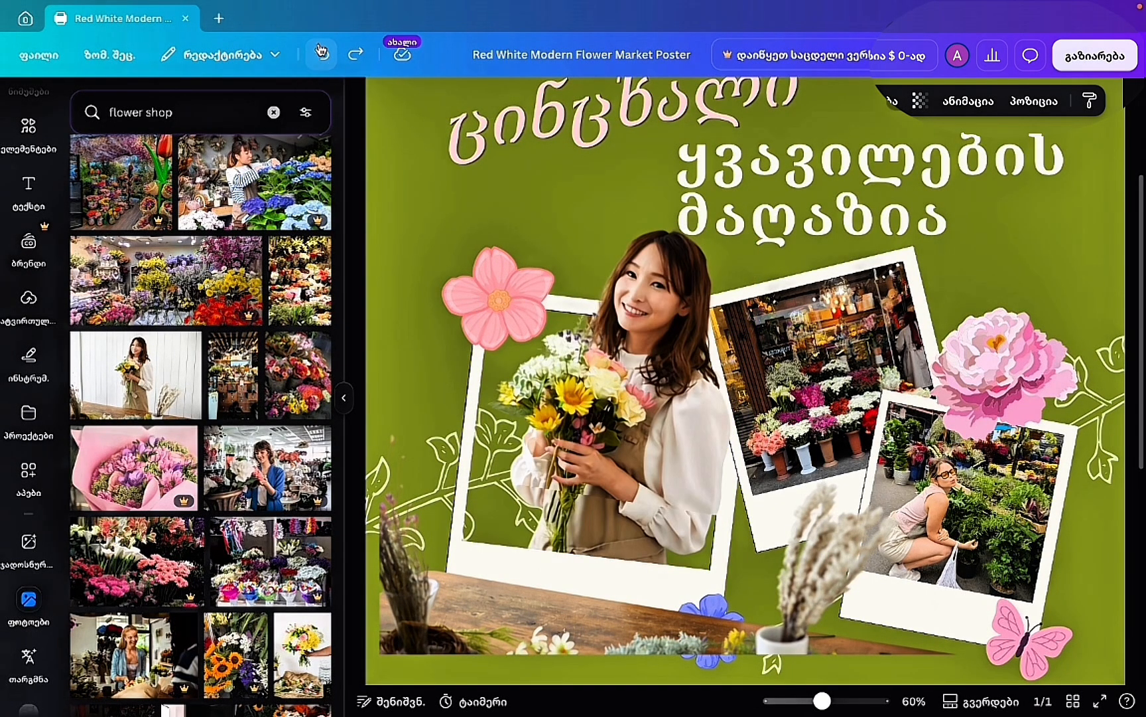
{"action": "left_click", "coordinate": [654, 397]}
{"action": "left_click_drag", "start_coordinate": [655, 396], "coordinate": [652, 388]}
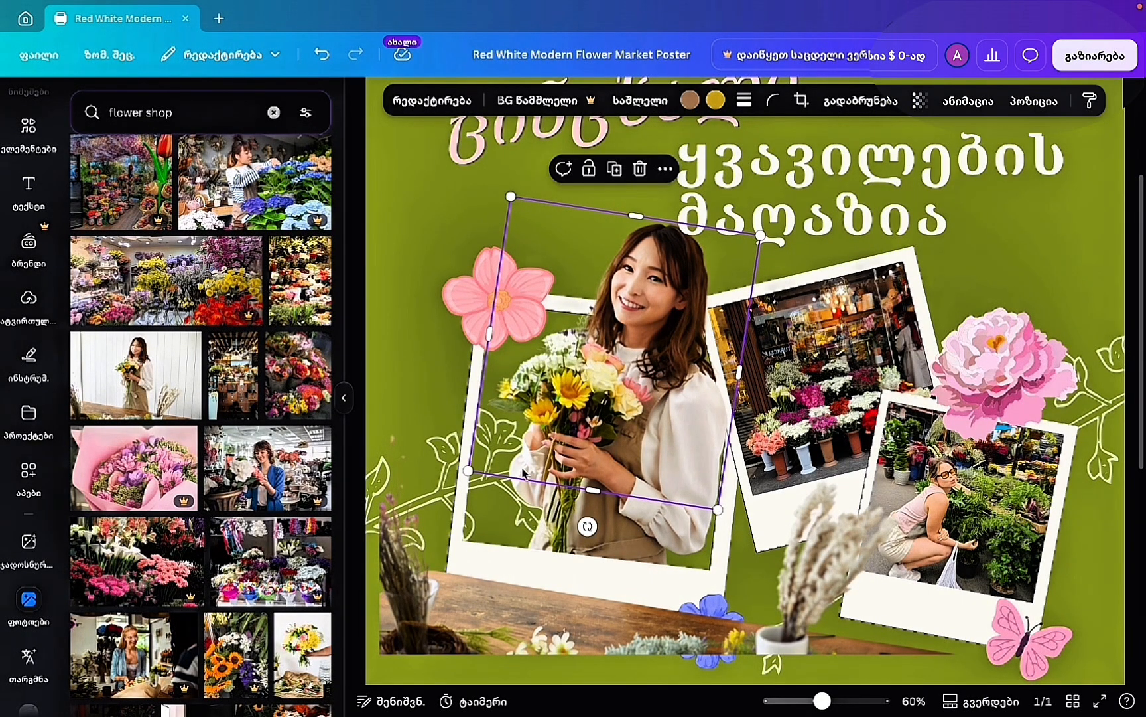
{"action": "left_click_drag", "start_coordinate": [467, 470], "coordinate": [466, 471]}
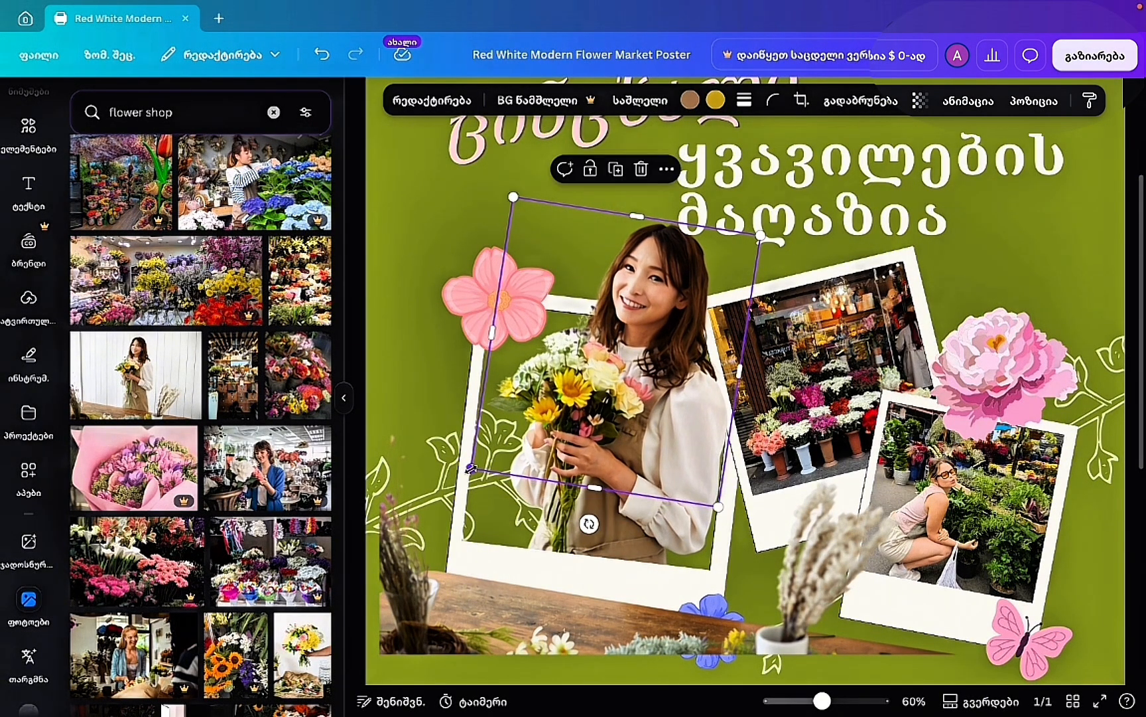
{"action": "left_click", "coordinate": [428, 470]}
Nudge the florist cutout and its polaroid frame until they snap into alignment.
{"action": "scroll", "coordinate": [697, 460], "scroll_direction": "down", "scroll_amount": 3}
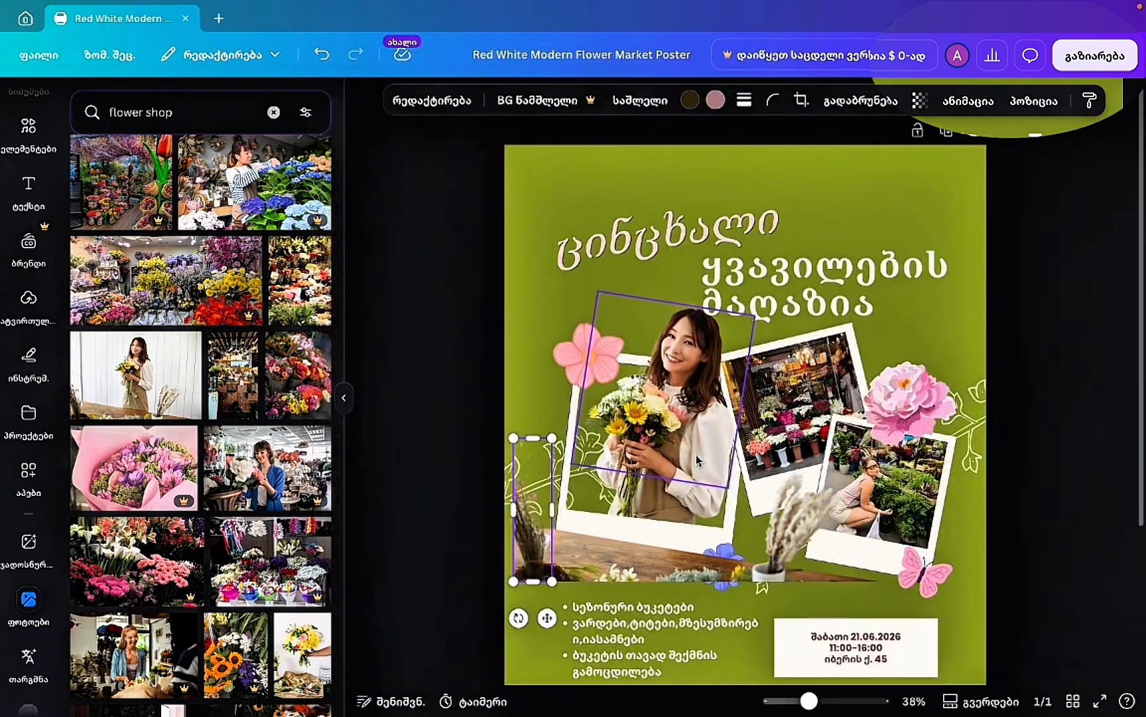
{"action": "left_click", "coordinate": [796, 285]}
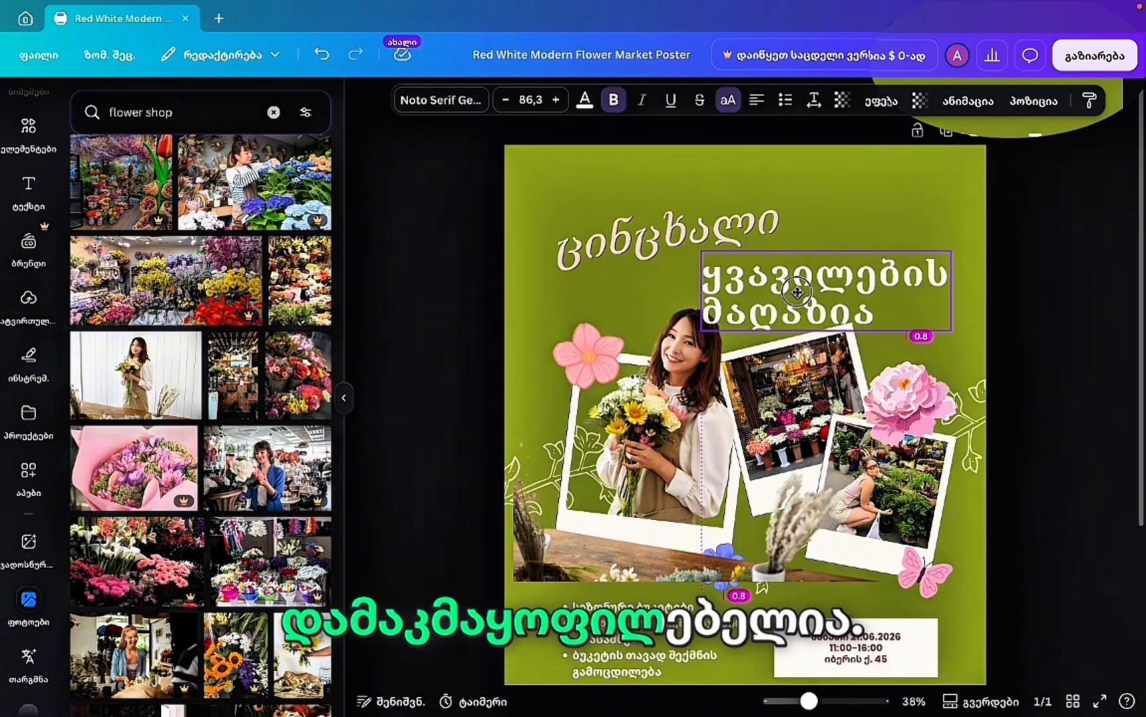
{"action": "scroll", "coordinate": [659, 376], "scroll_direction": "up", "scroll_amount": 10}
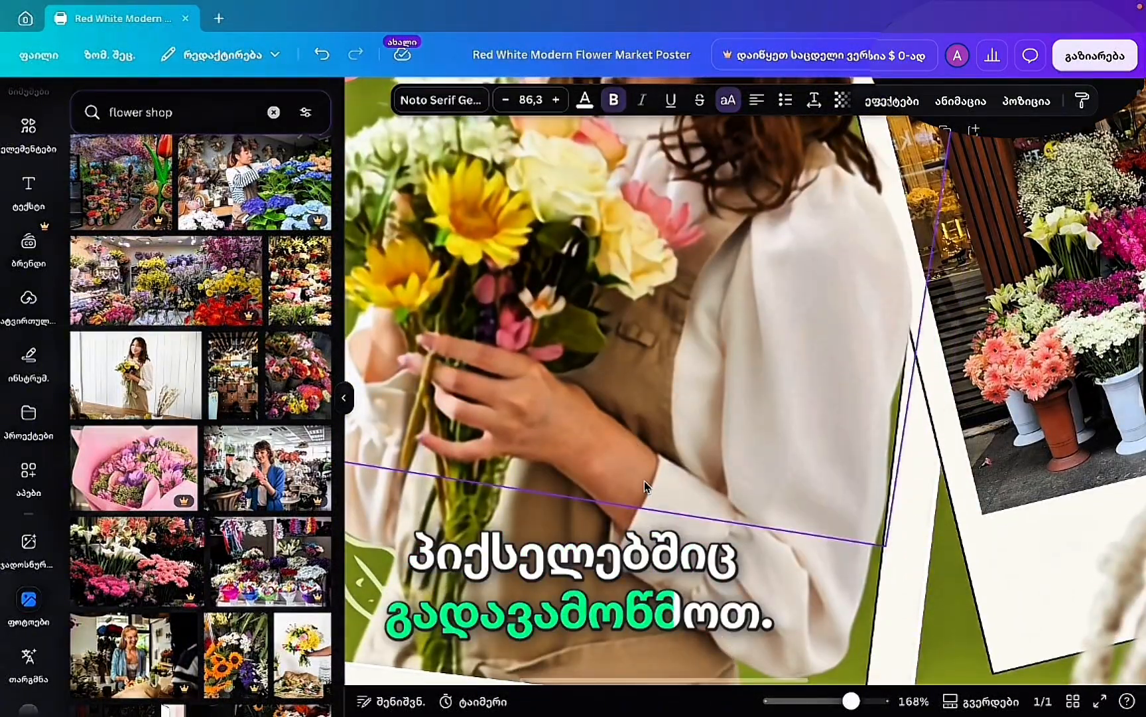
{"action": "left_click", "coordinate": [644, 481]}
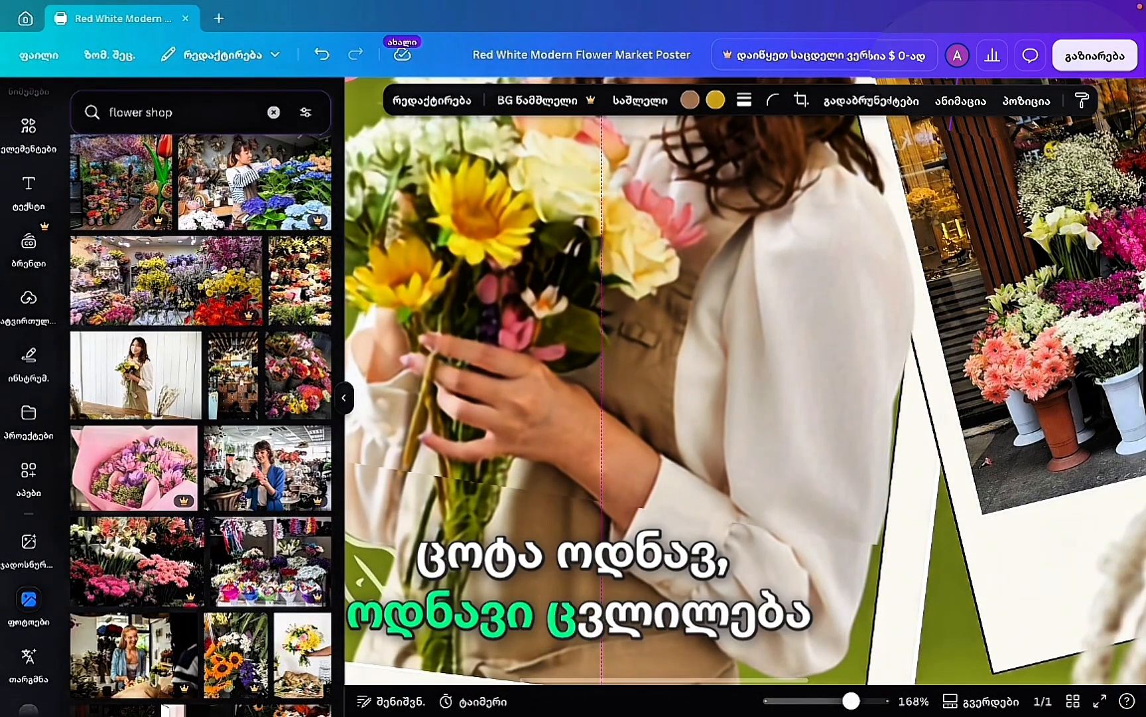
{"action": "left_click_drag", "start_coordinate": [615, 488], "coordinate": [616, 487]}
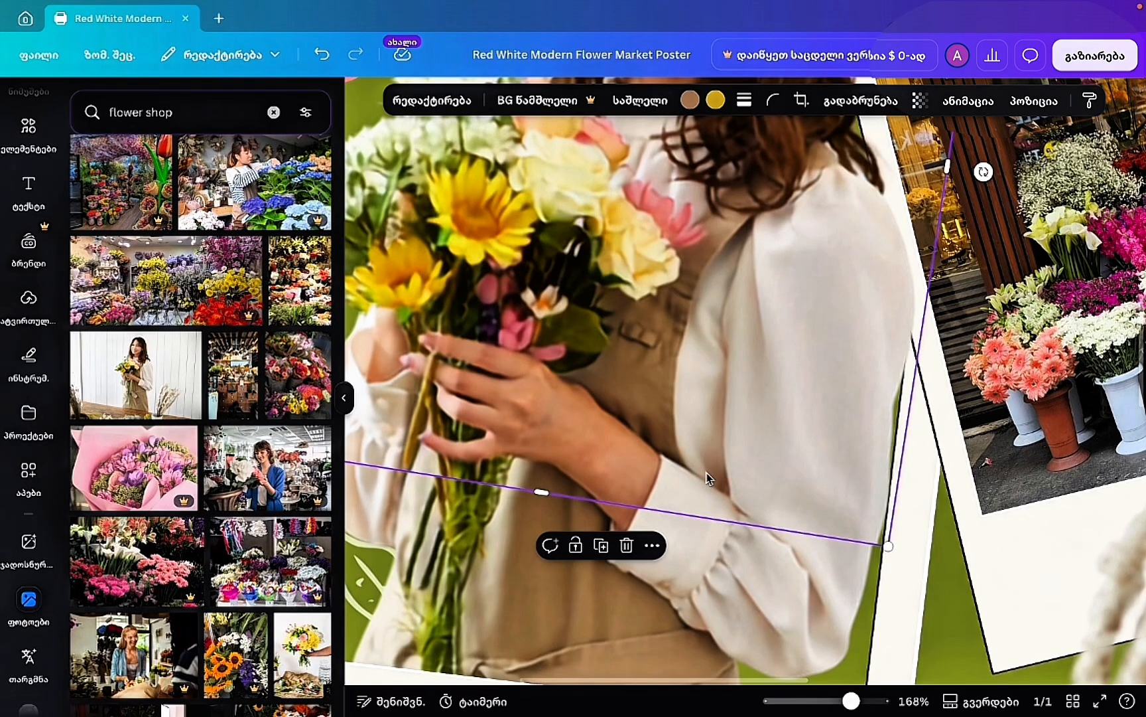
{"action": "left_click_drag", "start_coordinate": [707, 472], "coordinate": [703, 473]}
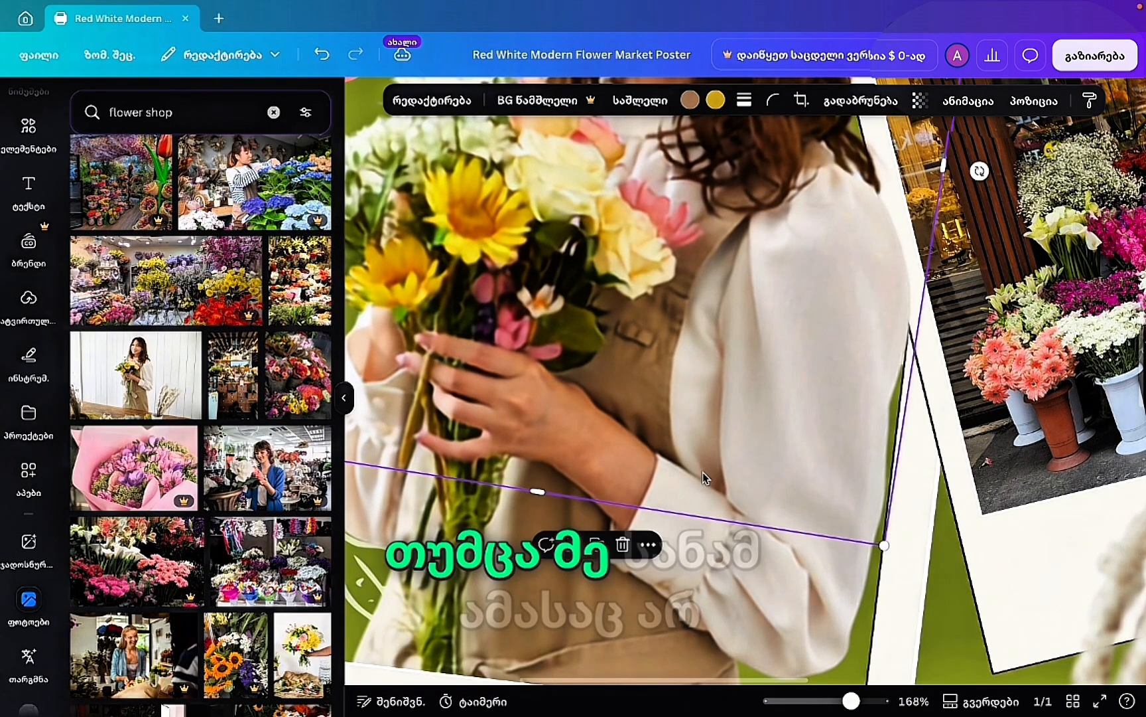
{"action": "left_click", "coordinate": [711, 570]}
{"action": "left_click", "coordinate": [642, 468]}
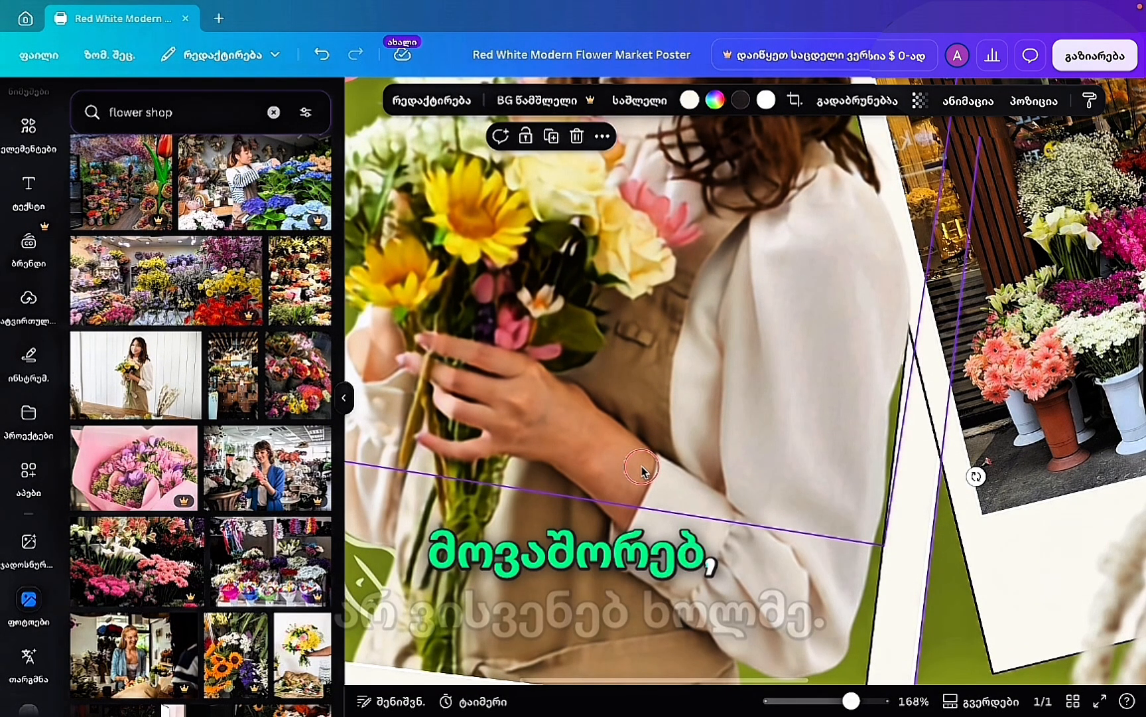
{"action": "left_click_drag", "start_coordinate": [642, 469], "coordinate": [642, 463]}
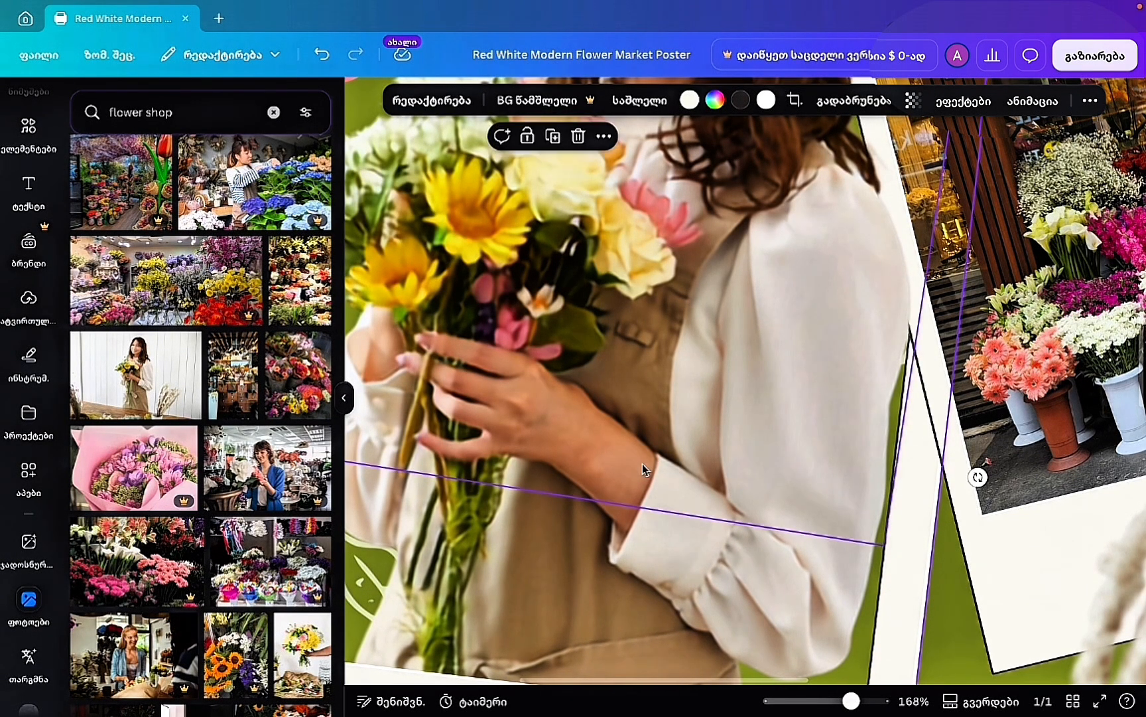
{"action": "scroll", "coordinate": [642, 463], "scroll_direction": "down", "scroll_amount": 6}
{"action": "scroll", "coordinate": [643, 468], "scroll_direction": "down", "scroll_amount": 3}
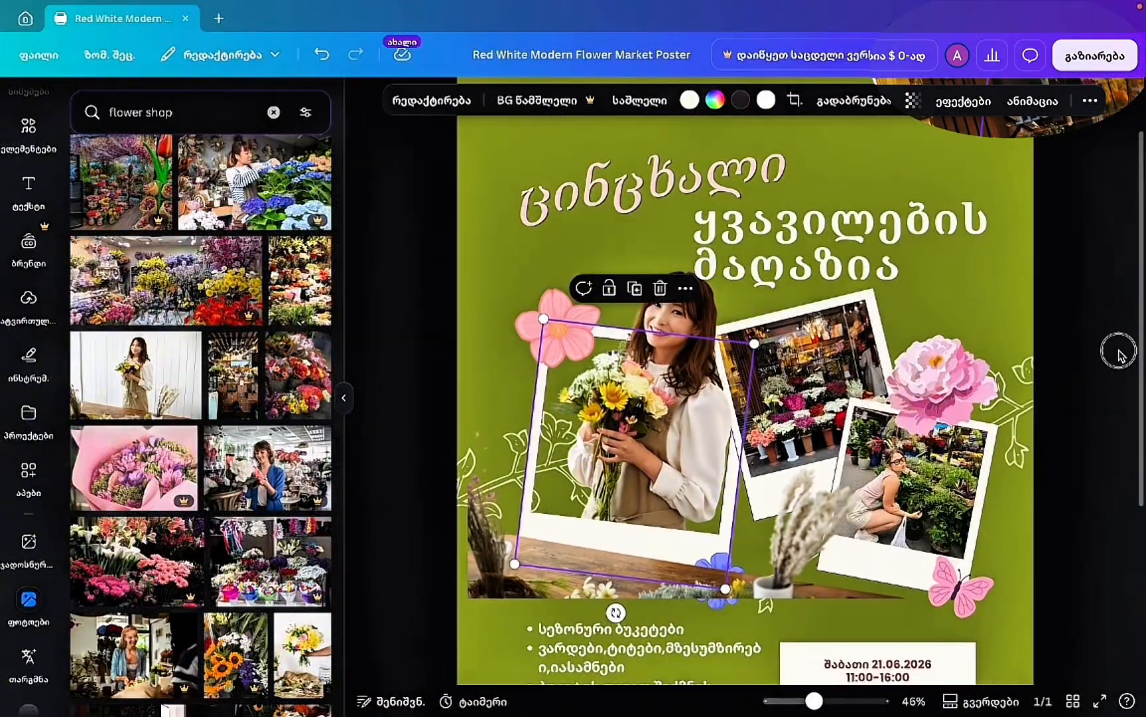
{"action": "scroll", "coordinate": [907, 481], "scroll_direction": "down", "scroll_amount": 1}
{"action": "scroll", "coordinate": [908, 481], "scroll_direction": "down", "scroll_amount": 1}
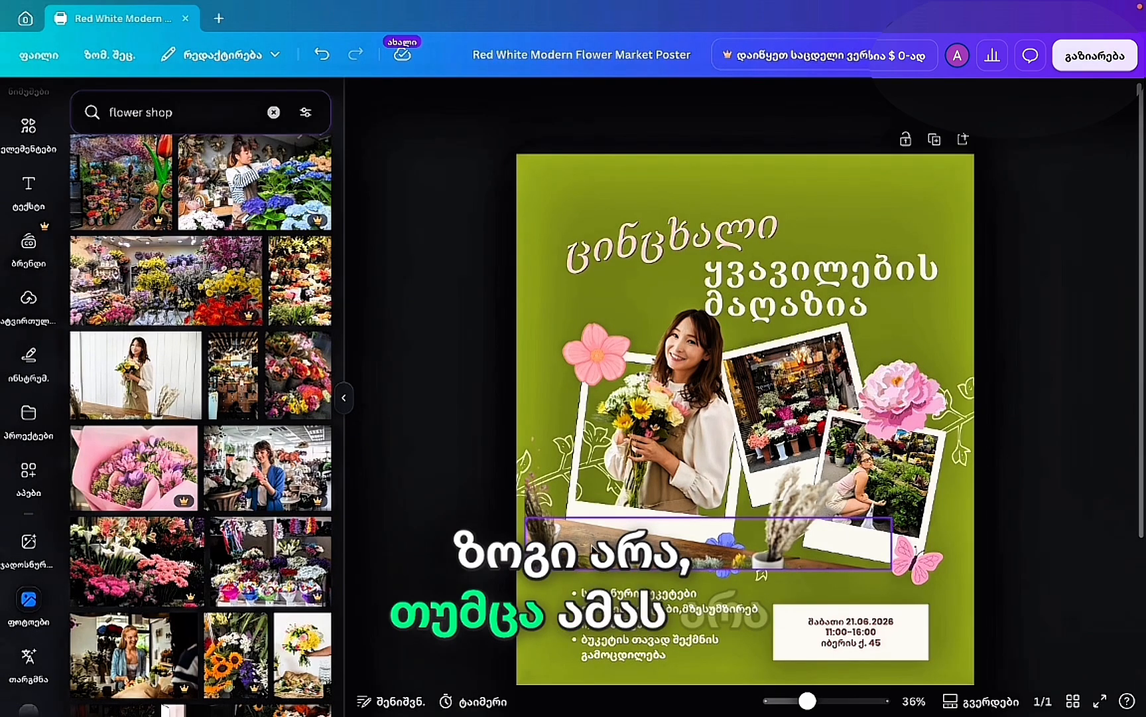
Delete the small flower strip, left plant piece, wooden table strip and pampas grass.
{"action": "left_click", "coordinate": [591, 554]}
{"action": "key", "text": "Delete"}
{"action": "left_click", "coordinate": [541, 541]}
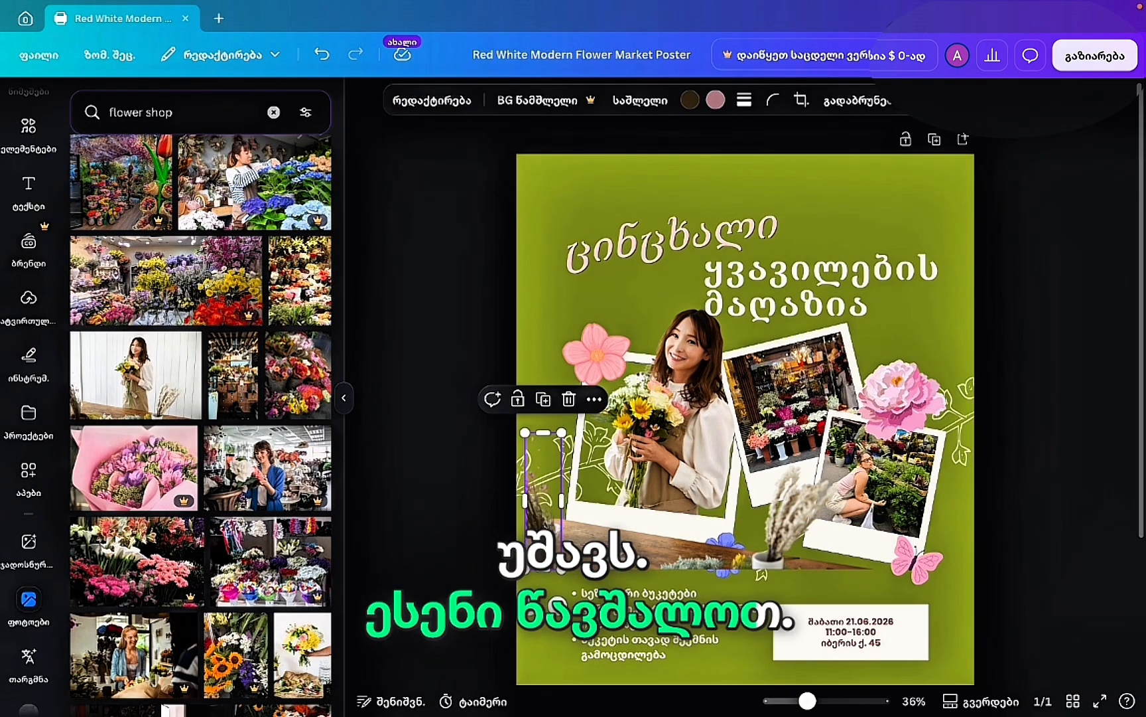
{"action": "key", "text": "Delete"}
{"action": "left_click", "coordinate": [536, 533]}
{"action": "key", "text": "Delete"}
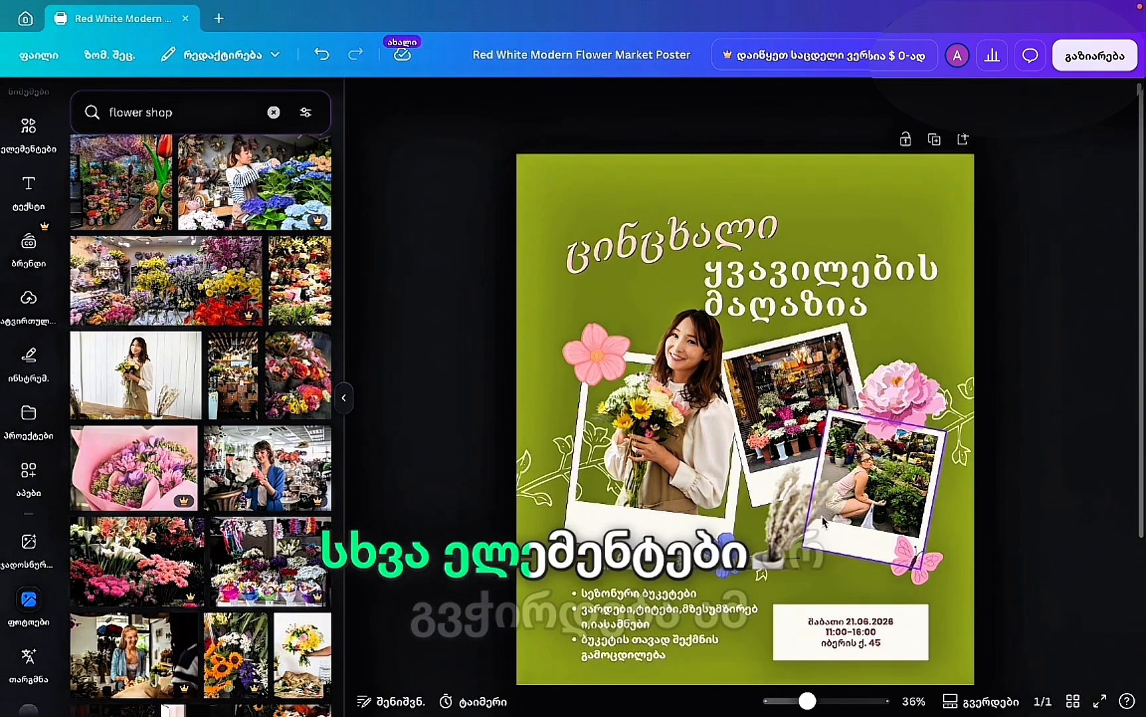
{"action": "left_click", "coordinate": [803, 514]}
{"action": "key", "text": "Delete"}
Delete the remaining blue- and white-flower strips, then add the white-wall bouquet photo.
{"action": "left_click", "coordinate": [686, 564]}
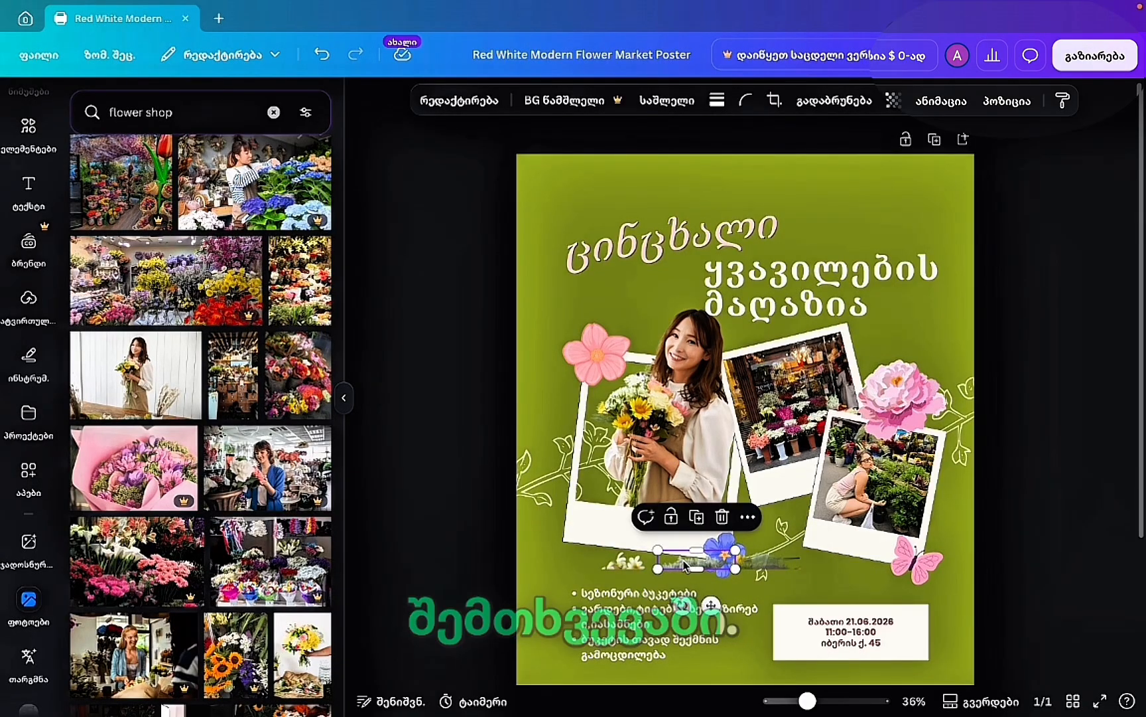
{"action": "key", "text": "Delete"}
{"action": "left_click", "coordinate": [624, 562]}
{"action": "key", "text": "Delete"}
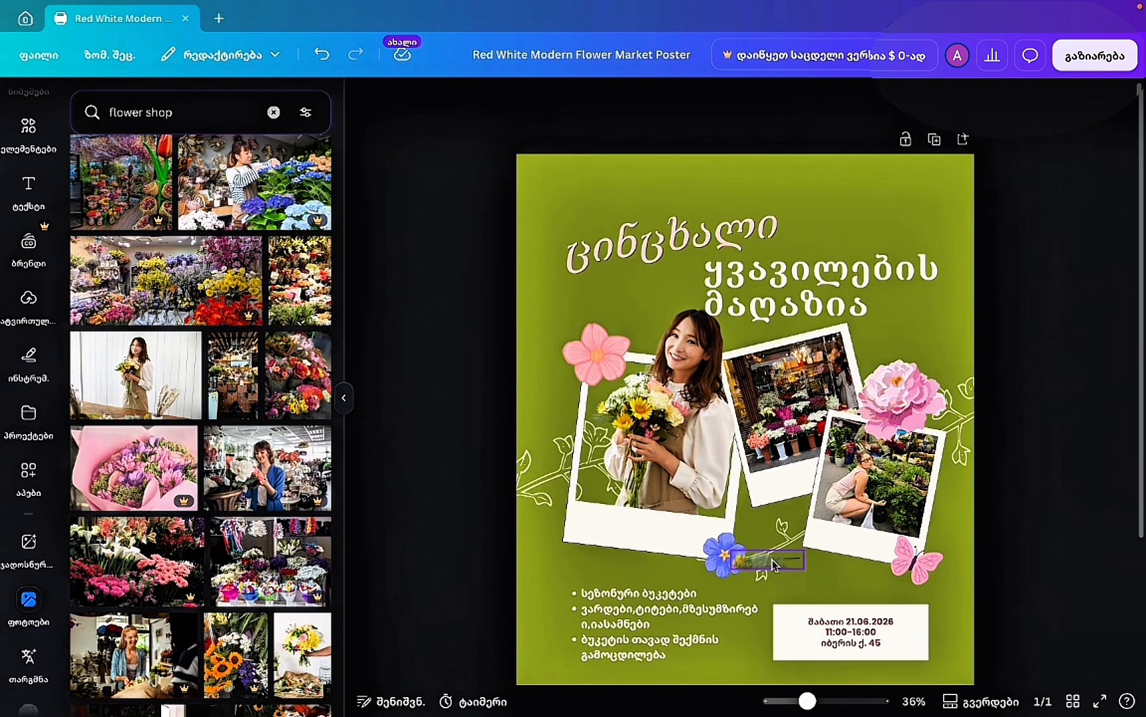
{"action": "left_click", "coordinate": [773, 564]}
{"action": "key", "text": "Delete"}
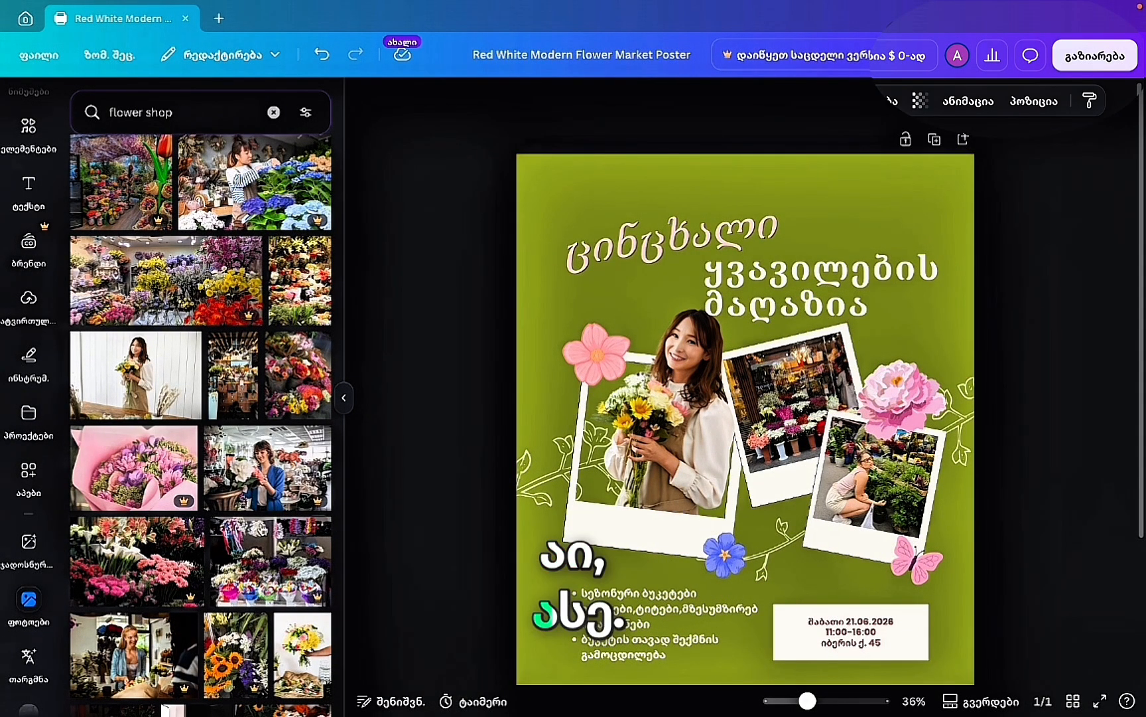
{"action": "left_click", "coordinate": [136, 375]}
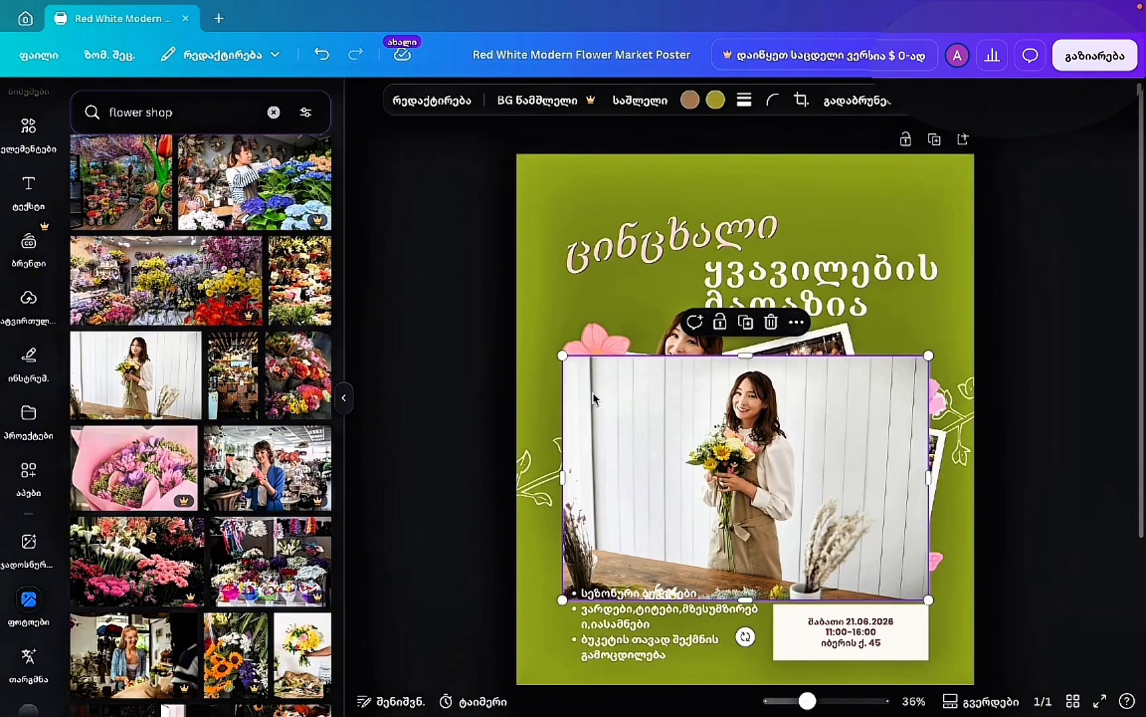
Open the florist photo's image-to-video tool and choose a Custom motion description.
{"action": "left_click", "coordinate": [432, 100]}
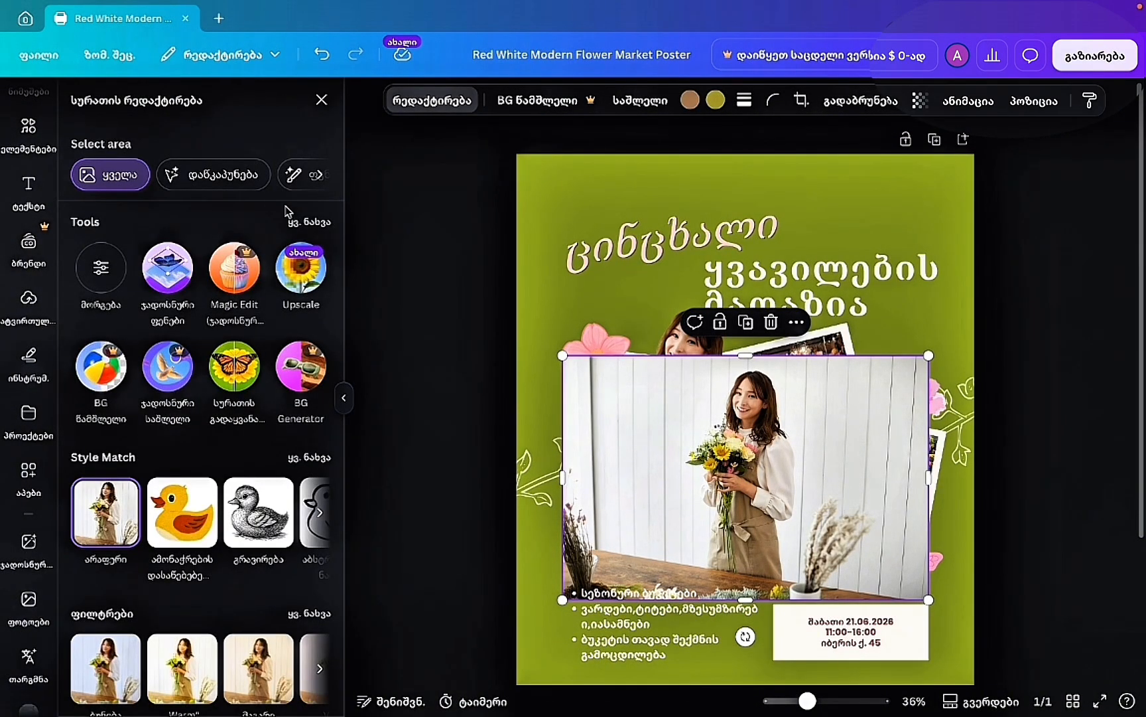
{"action": "left_click", "coordinate": [324, 225]}
{"action": "left_click", "coordinate": [164, 418]}
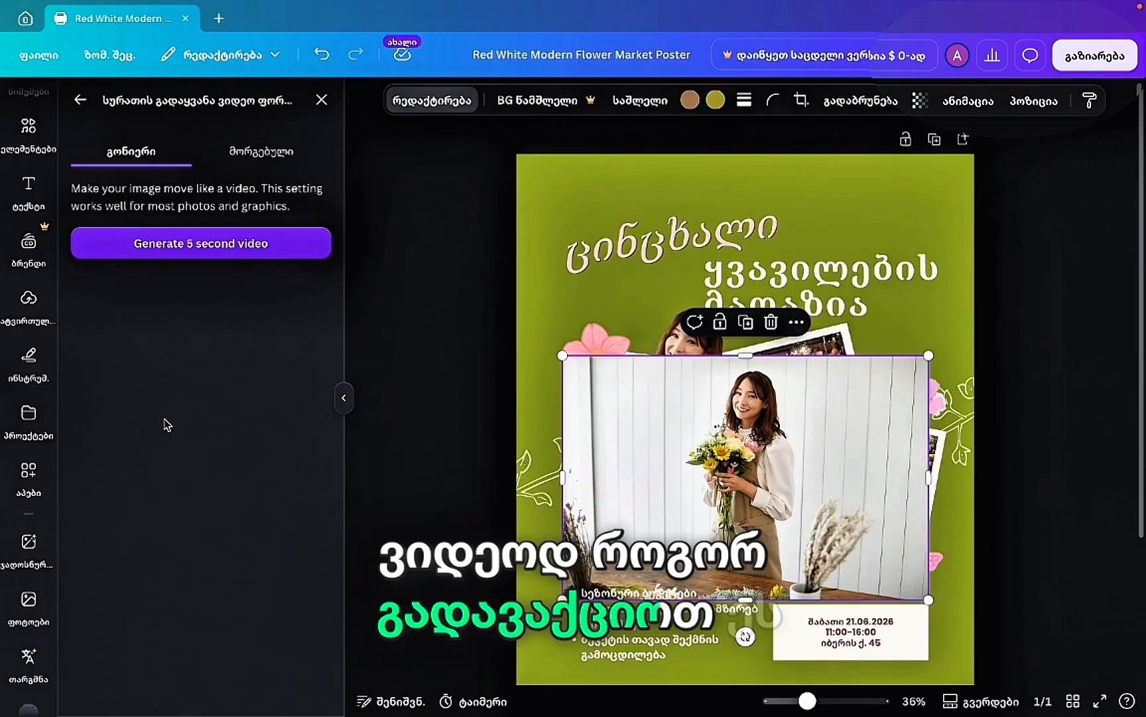
{"action": "left_click", "coordinate": [262, 151]}
{"action": "left_click", "coordinate": [147, 154]}
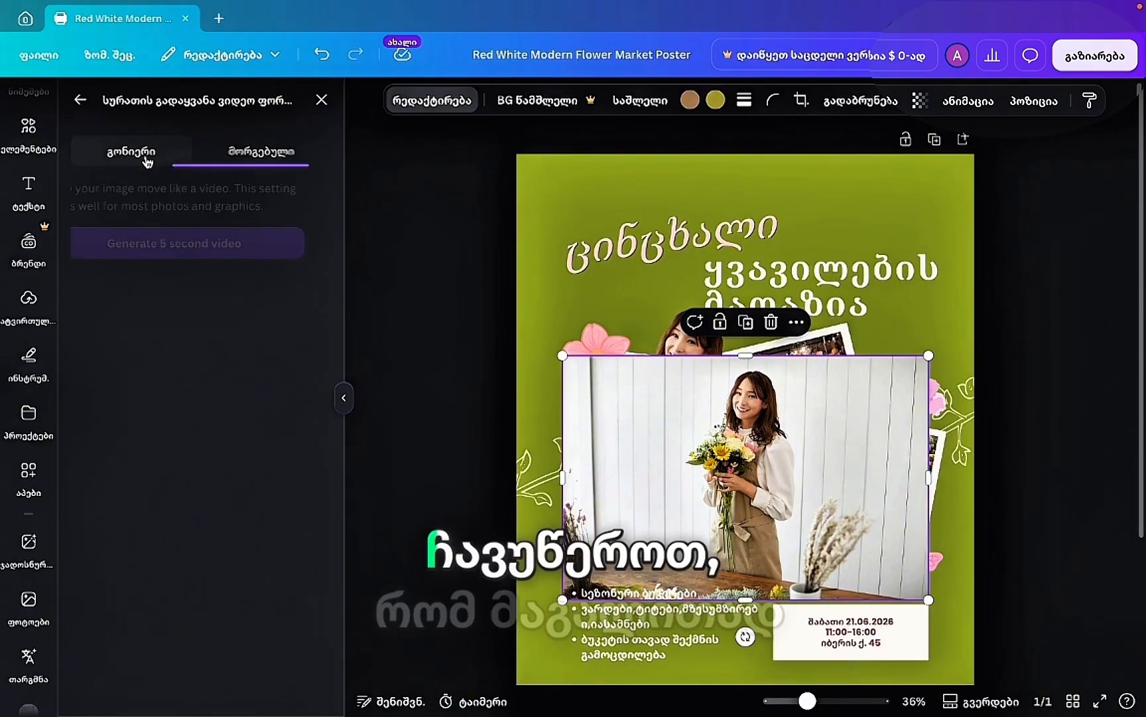
{"action": "left_click", "coordinate": [233, 171]}
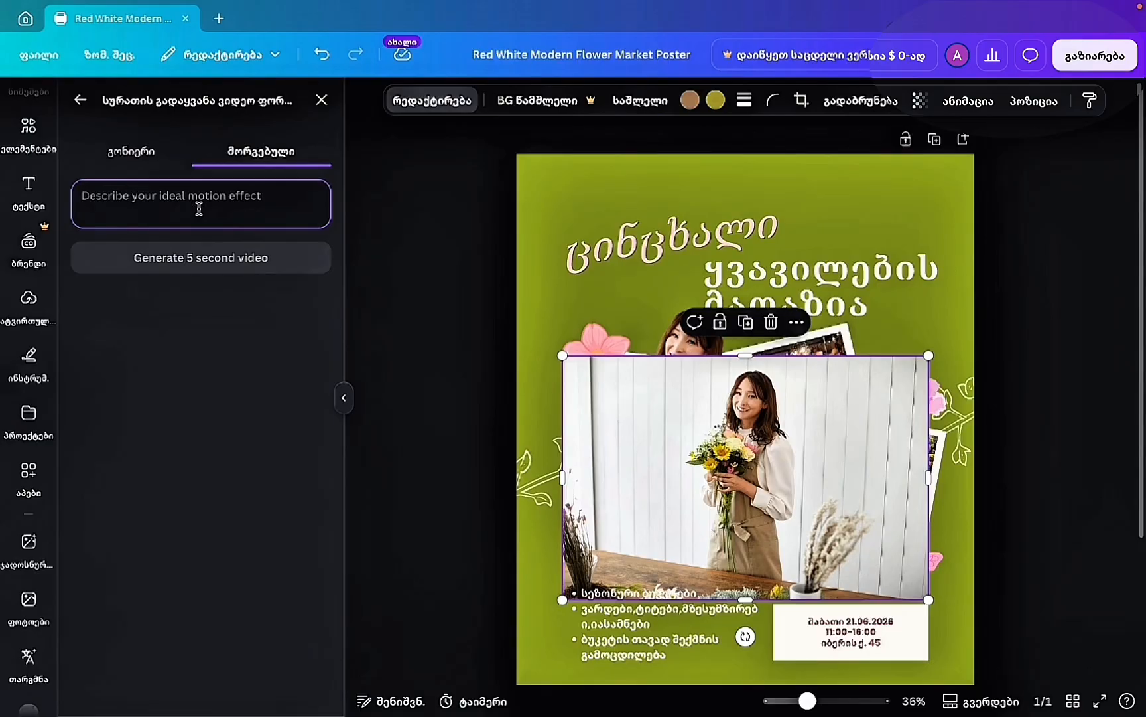
Type a motion prompt beginning 'the girls', generate the 5-second video and accept it.
{"action": "type", "text": "the girls is smiling and handing"}
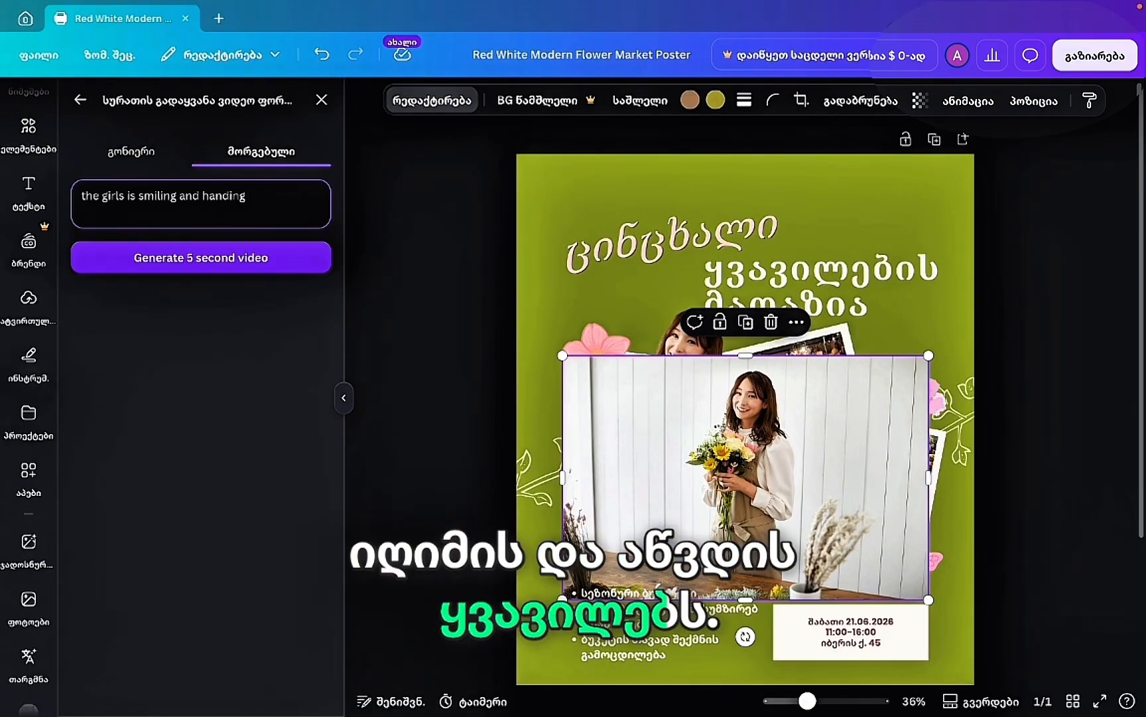
{"action": "type", "text": "flowers"}
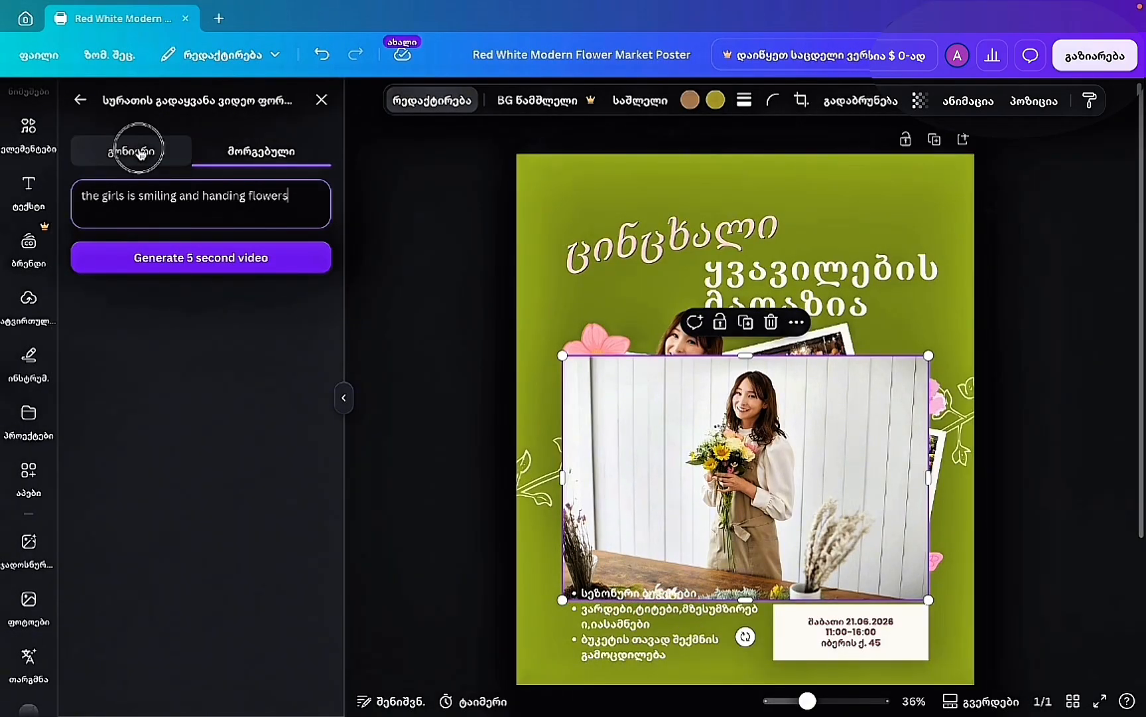
{"action": "left_click", "coordinate": [140, 153]}
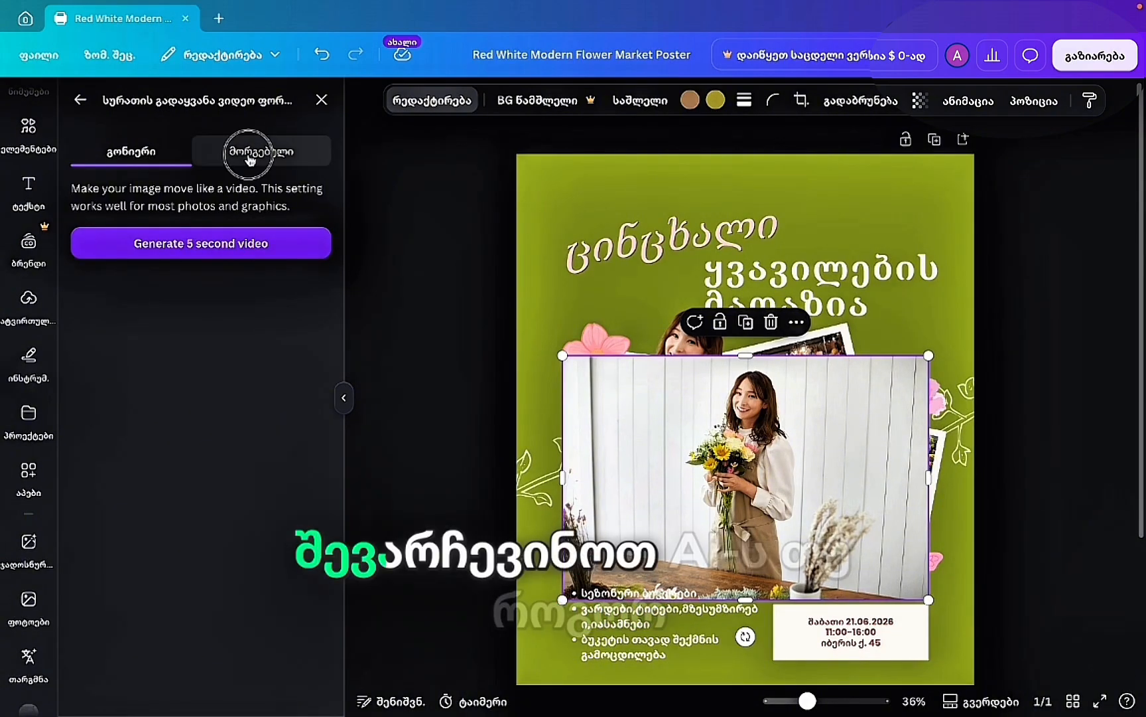
{"action": "left_click", "coordinate": [251, 153]}
{"action": "left_click", "coordinate": [229, 258]}
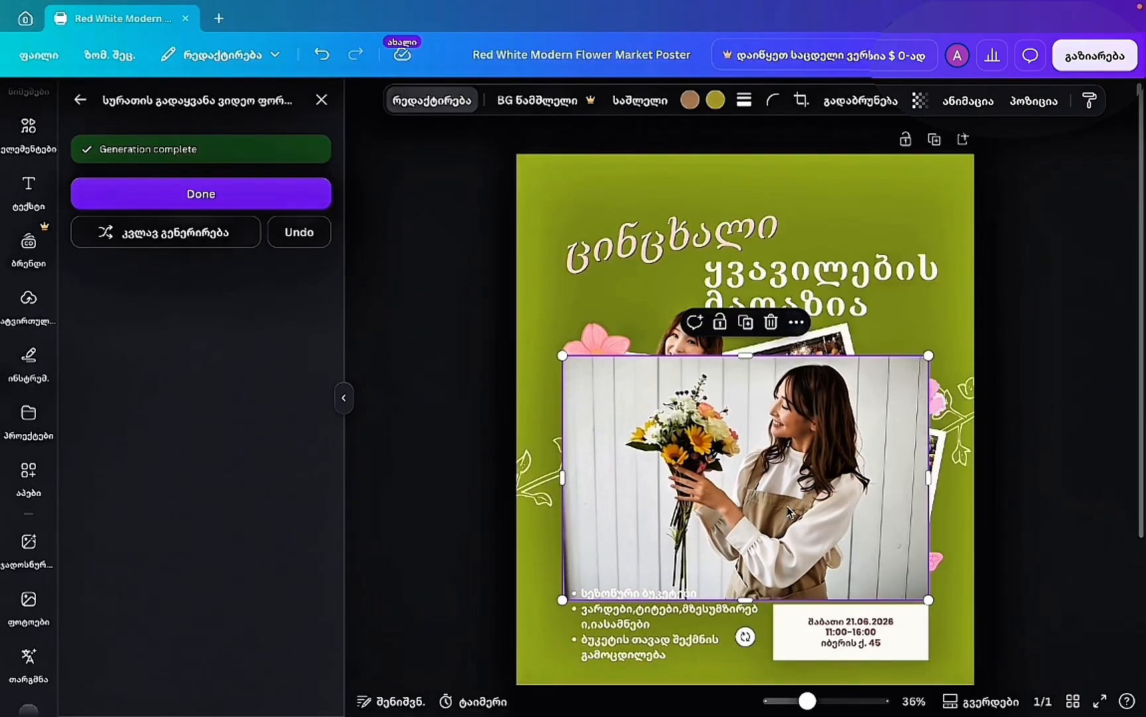
{"action": "scroll", "coordinate": [800, 482], "scroll_direction": "up", "scroll_amount": 5}
{"action": "scroll", "coordinate": [800, 482], "scroll_direction": "down", "scroll_amount": 3}
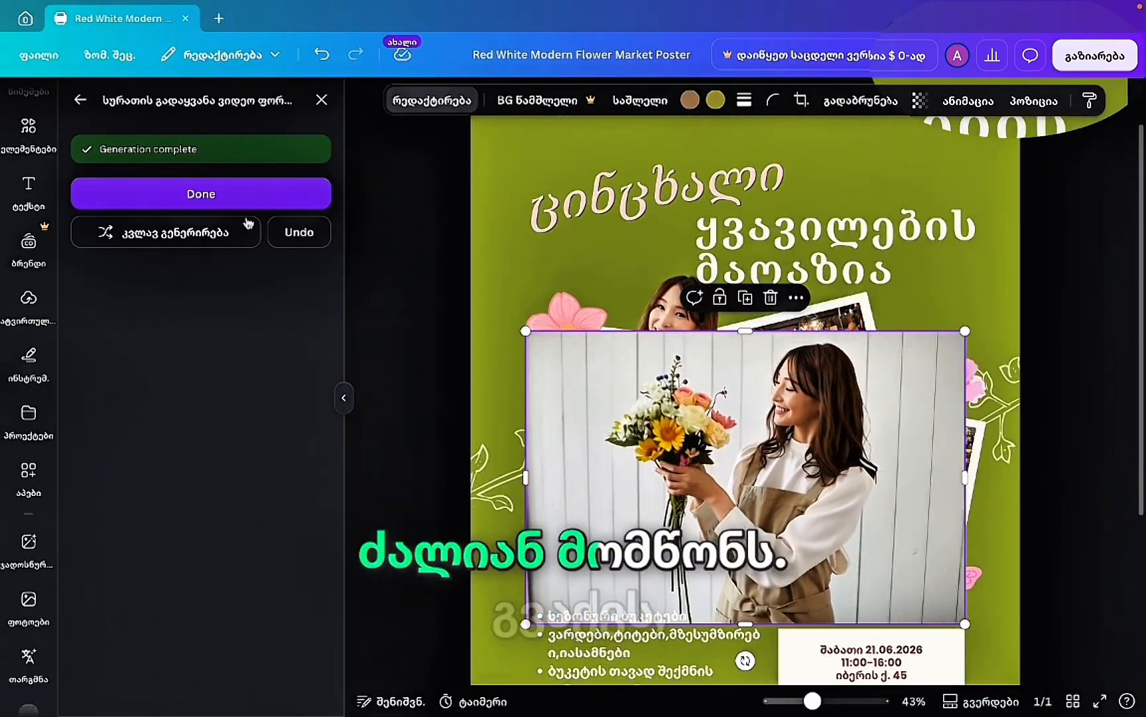
{"action": "left_click", "coordinate": [210, 205]}
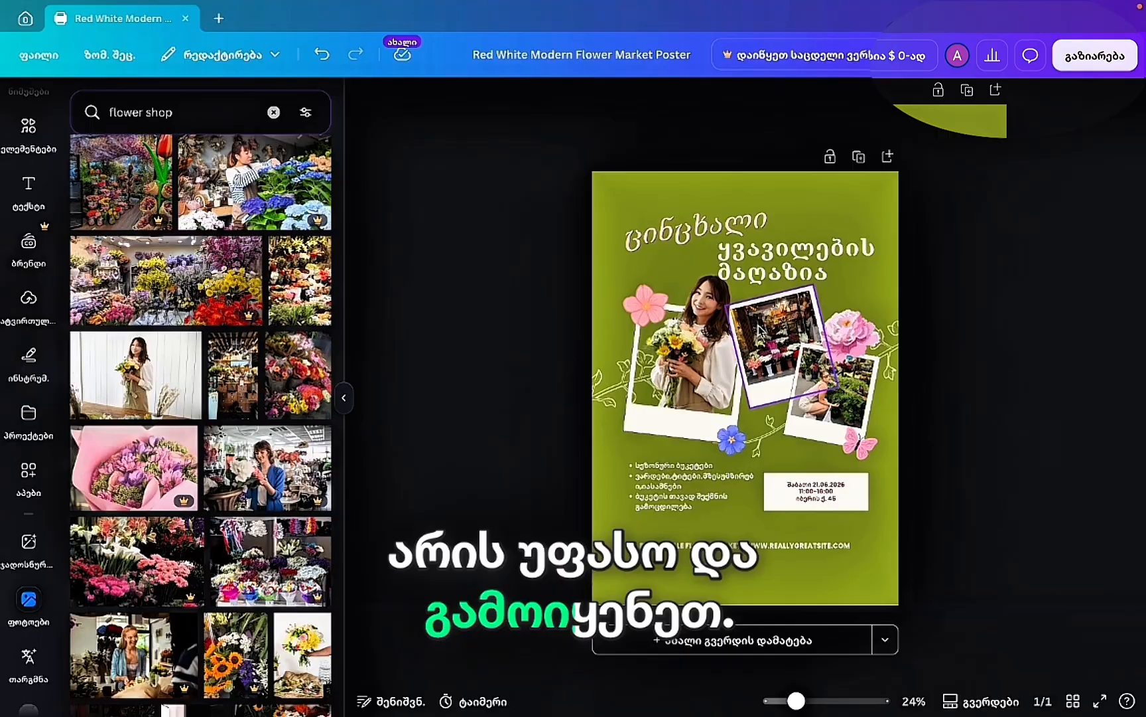
Recolour the poster background from green to the custom deep red #86312F, then bring up Share.
{"action": "left_click", "coordinate": [614, 220]}
{"action": "left_click", "coordinate": [728, 101]}
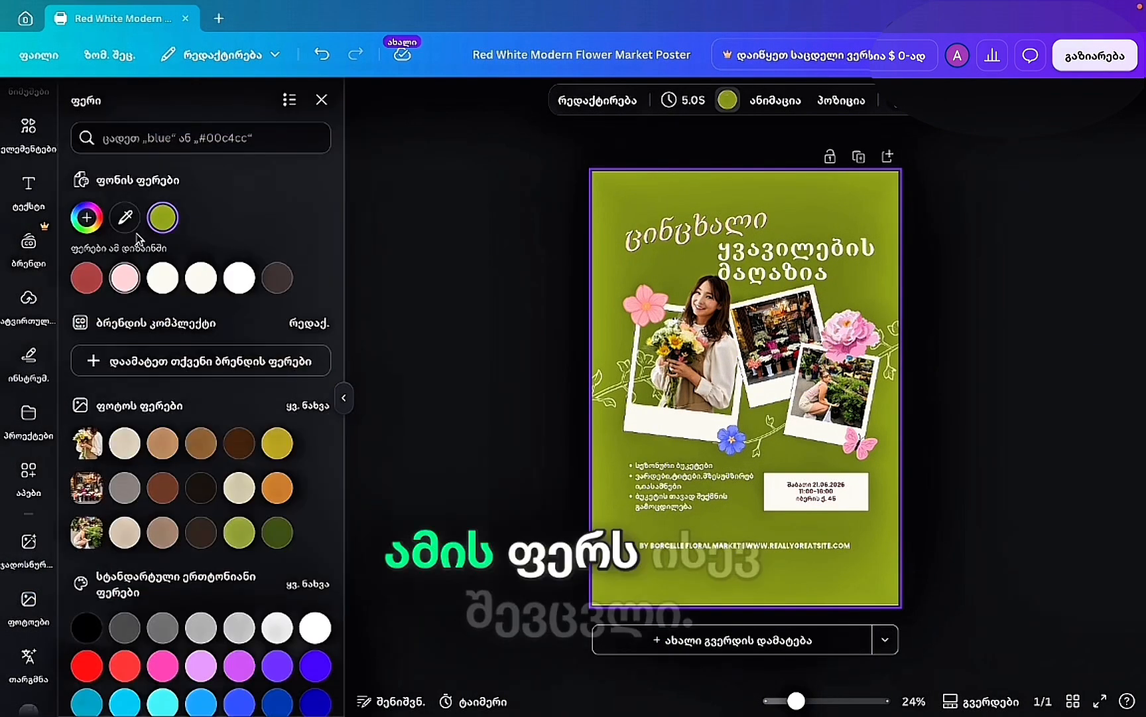
{"action": "left_click", "coordinate": [96, 272]}
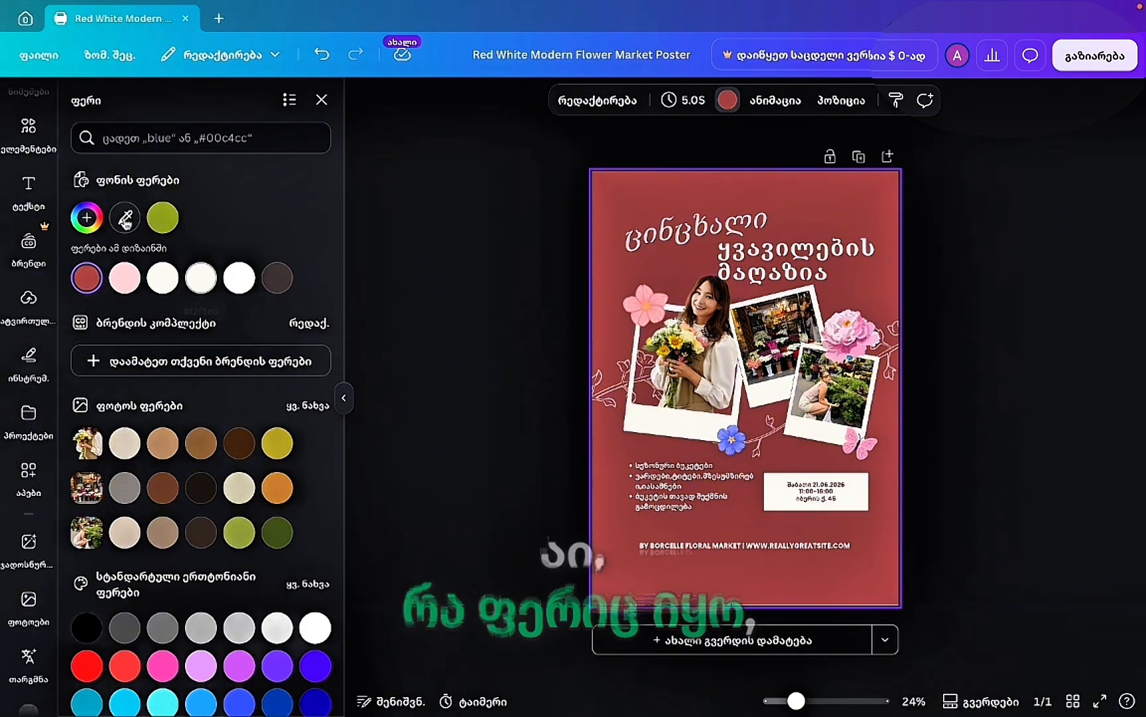
{"action": "left_click", "coordinate": [86, 219]}
{"action": "left_click_drag", "start_coordinate": [201, 326], "coordinate": [235, 330]}
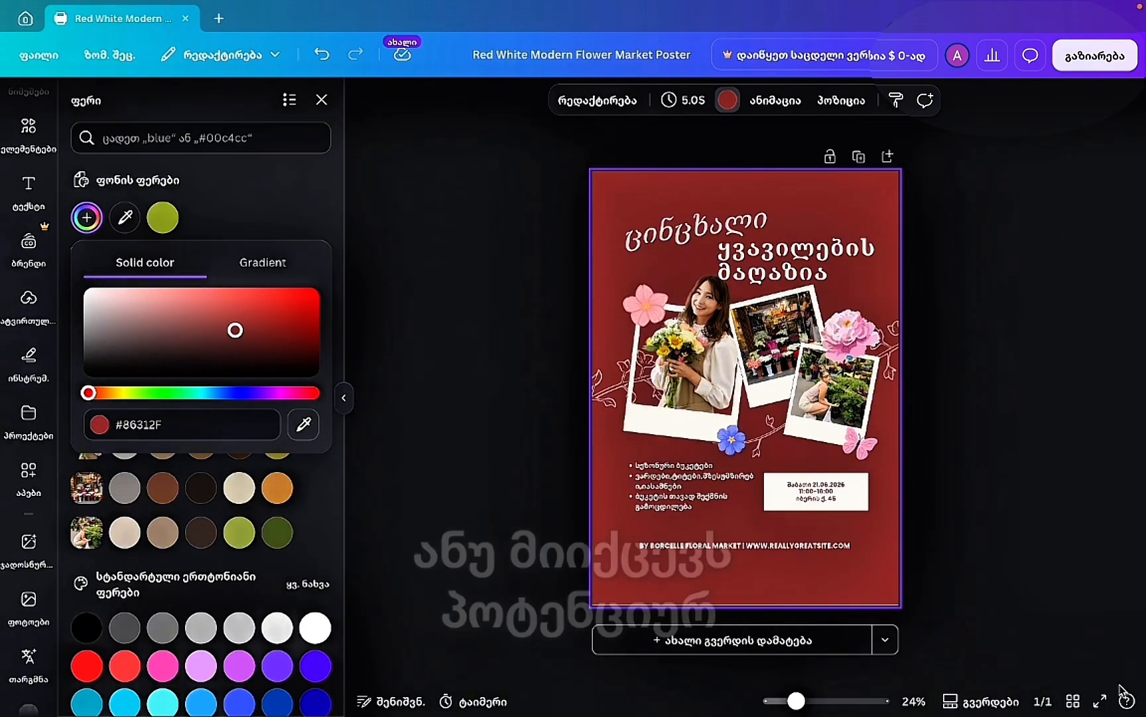
{"action": "left_click", "coordinate": [1100, 701]}
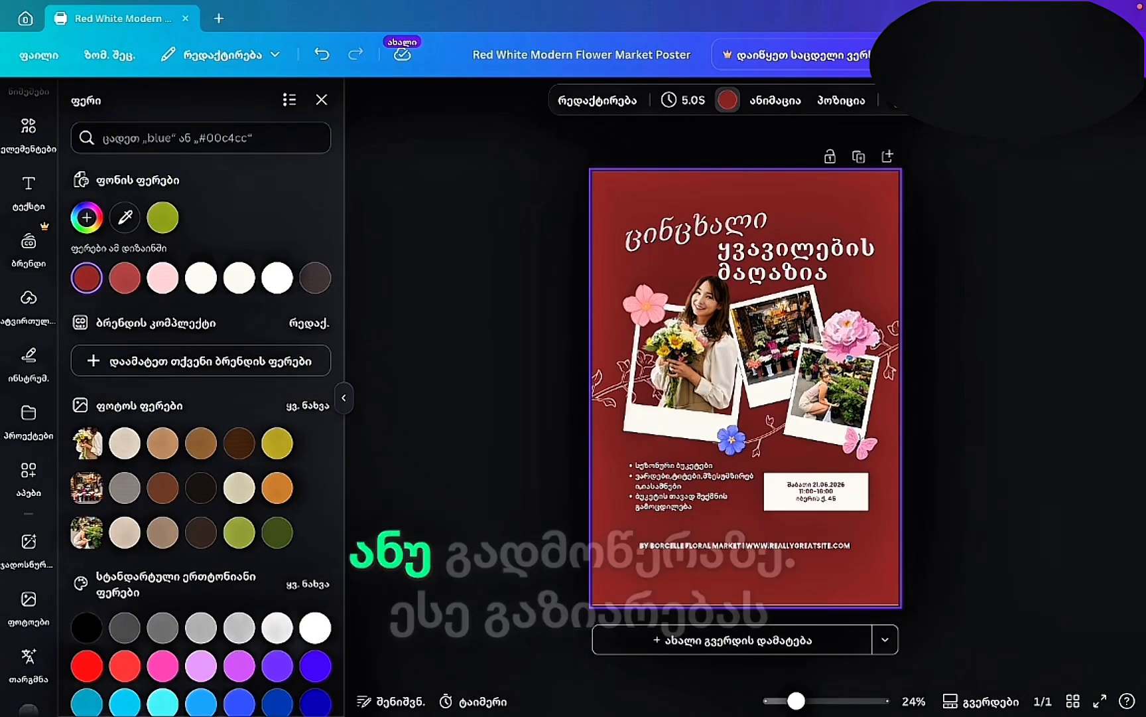
{"action": "left_click", "coordinate": [1095, 55]}
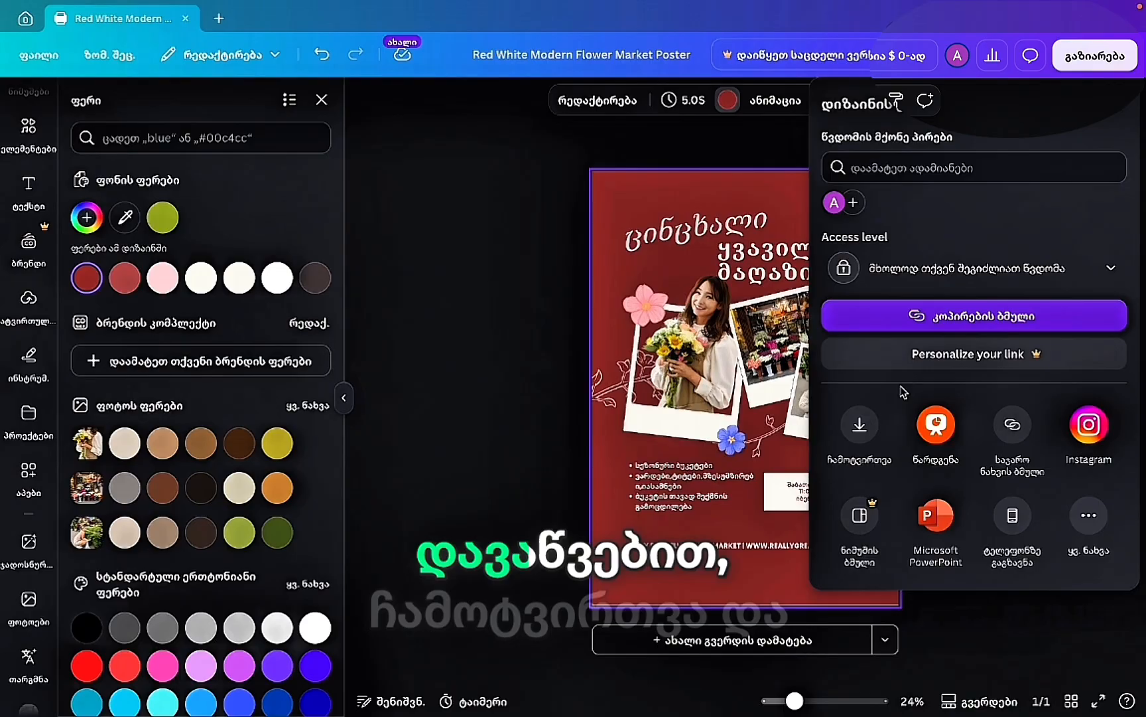
Download the red poster in PNG format and save the file to the Desktop.
{"action": "left_click", "coordinate": [860, 421]}
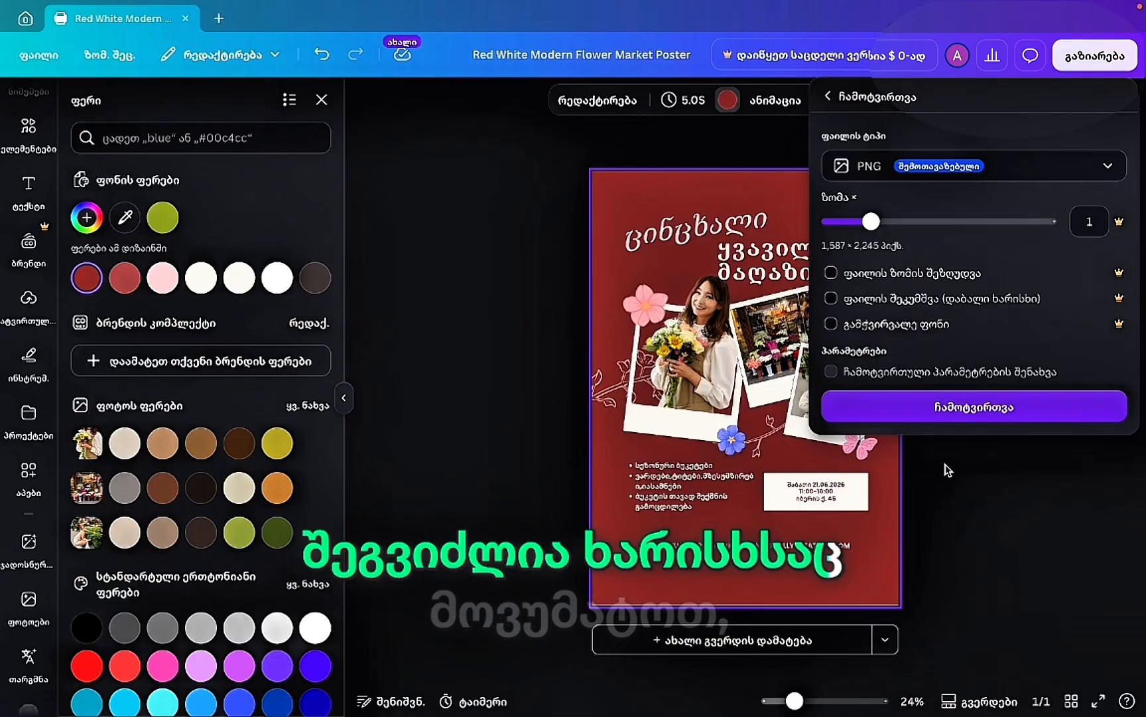
{"action": "left_click", "coordinate": [966, 409]}
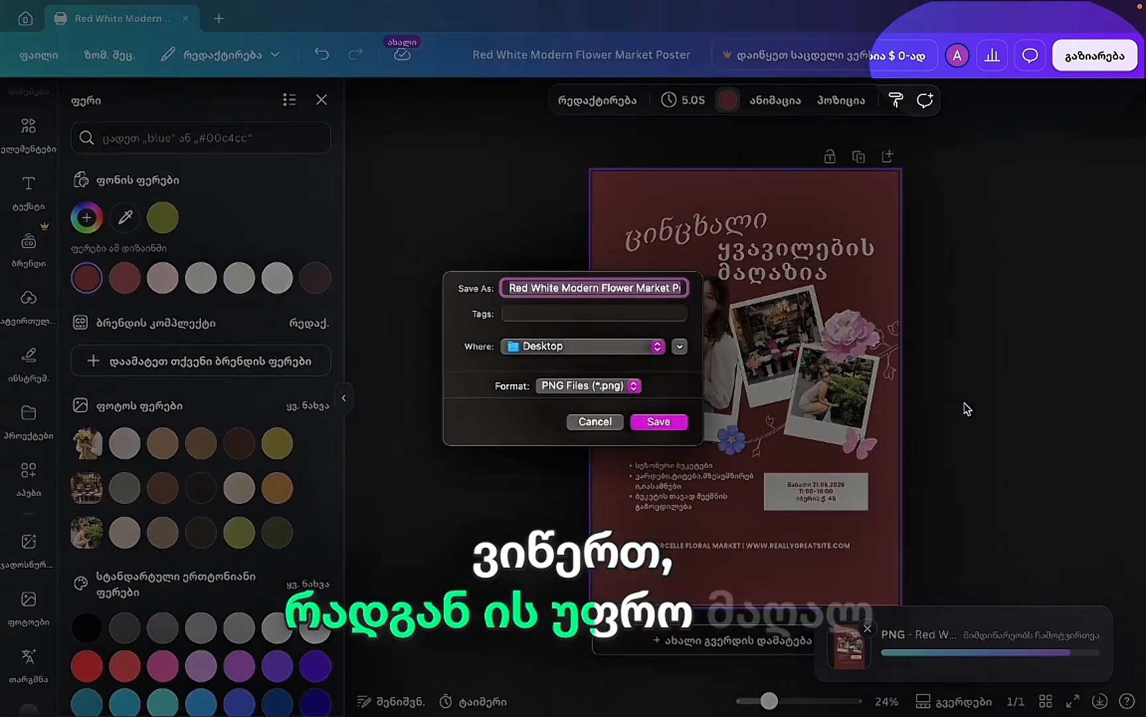
{"action": "left_click", "coordinate": [659, 420]}
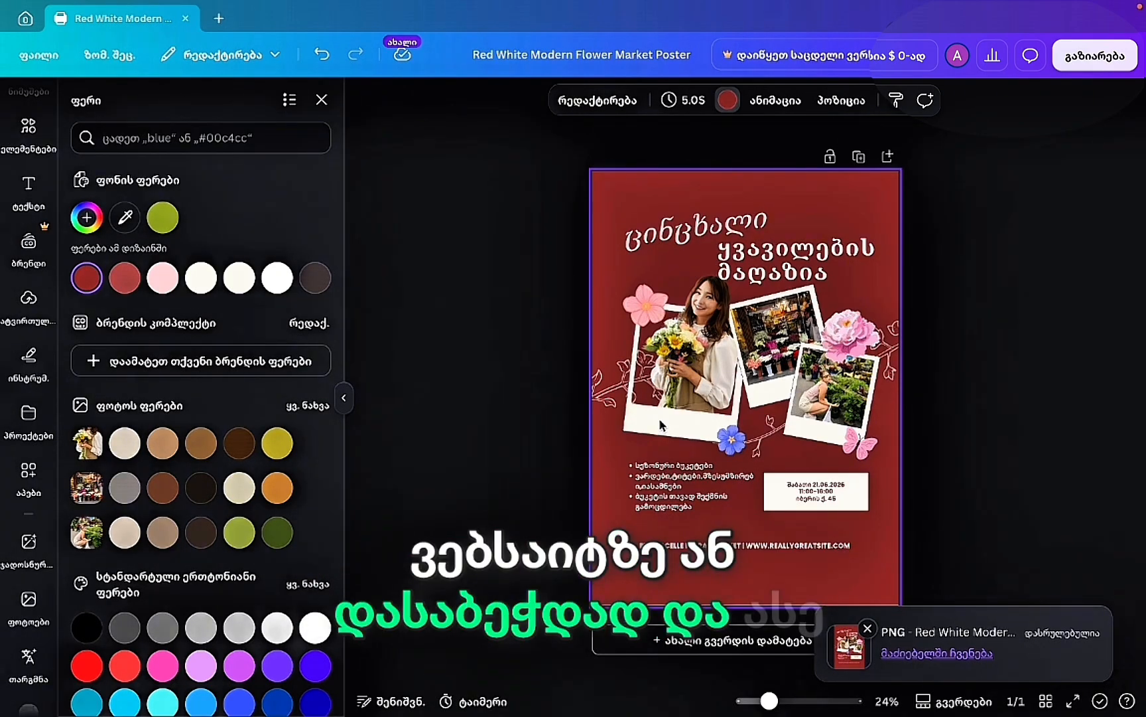
Check the File type list in the download settings, then close the panel to show the poster.
{"action": "left_click", "coordinate": [1095, 55]}
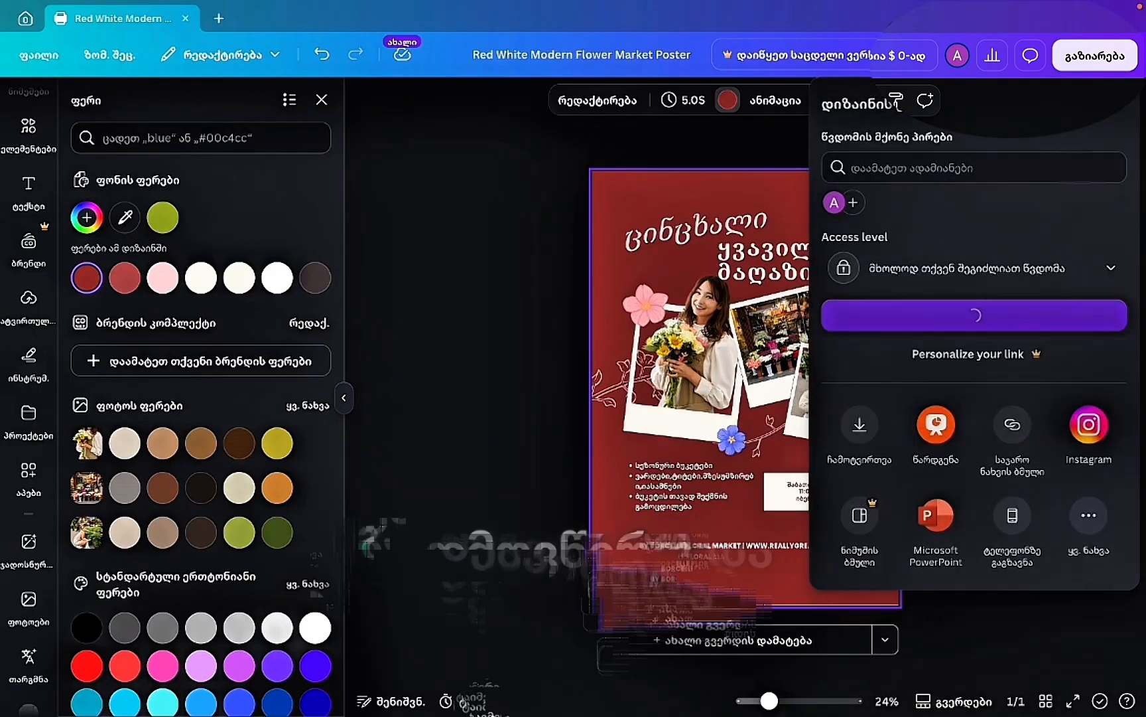
{"action": "left_click", "coordinate": [875, 428]}
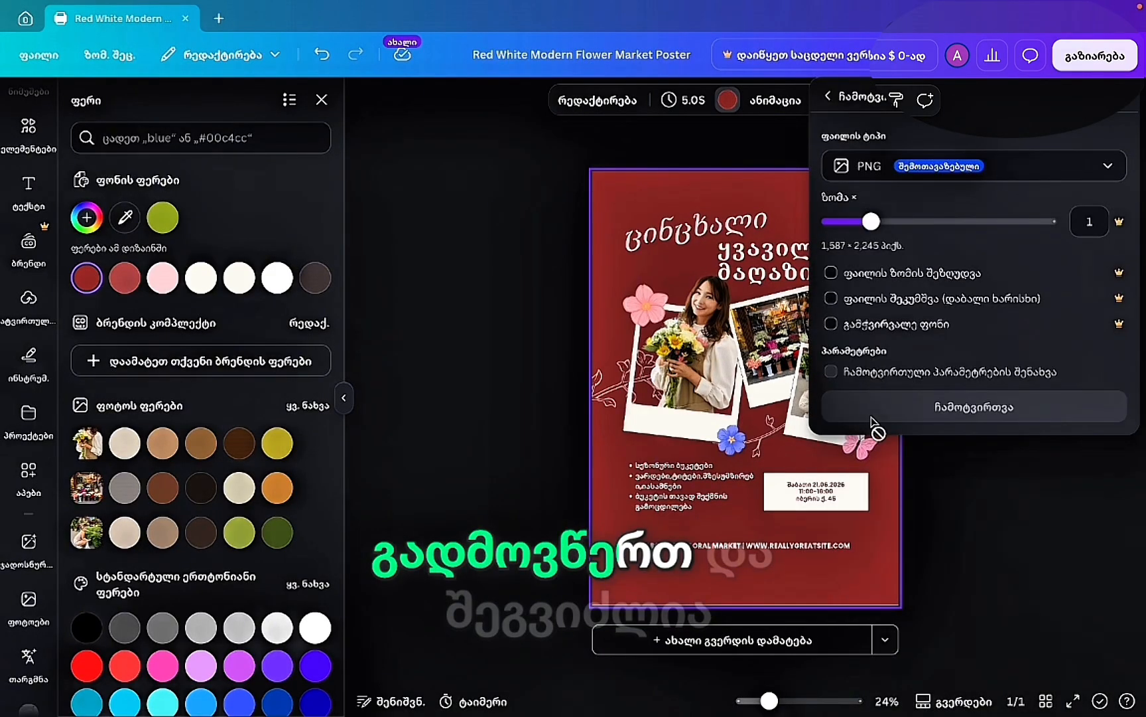
{"action": "left_click", "coordinate": [992, 167]}
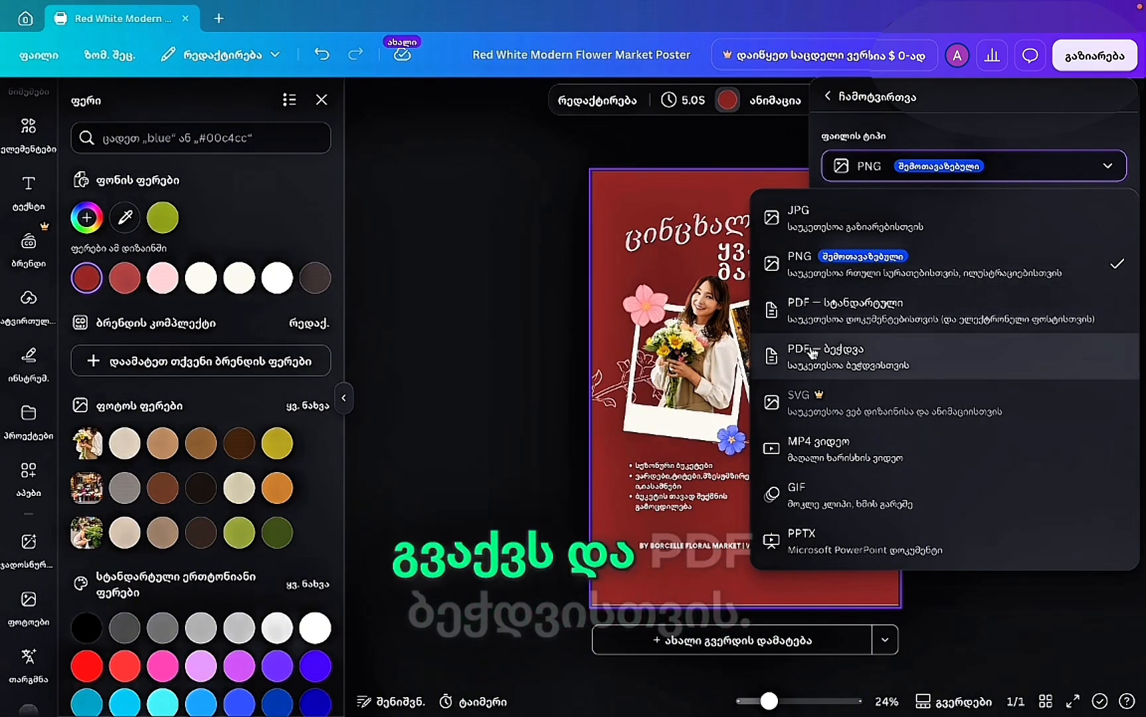
{"action": "left_click", "coordinate": [466, 230]}
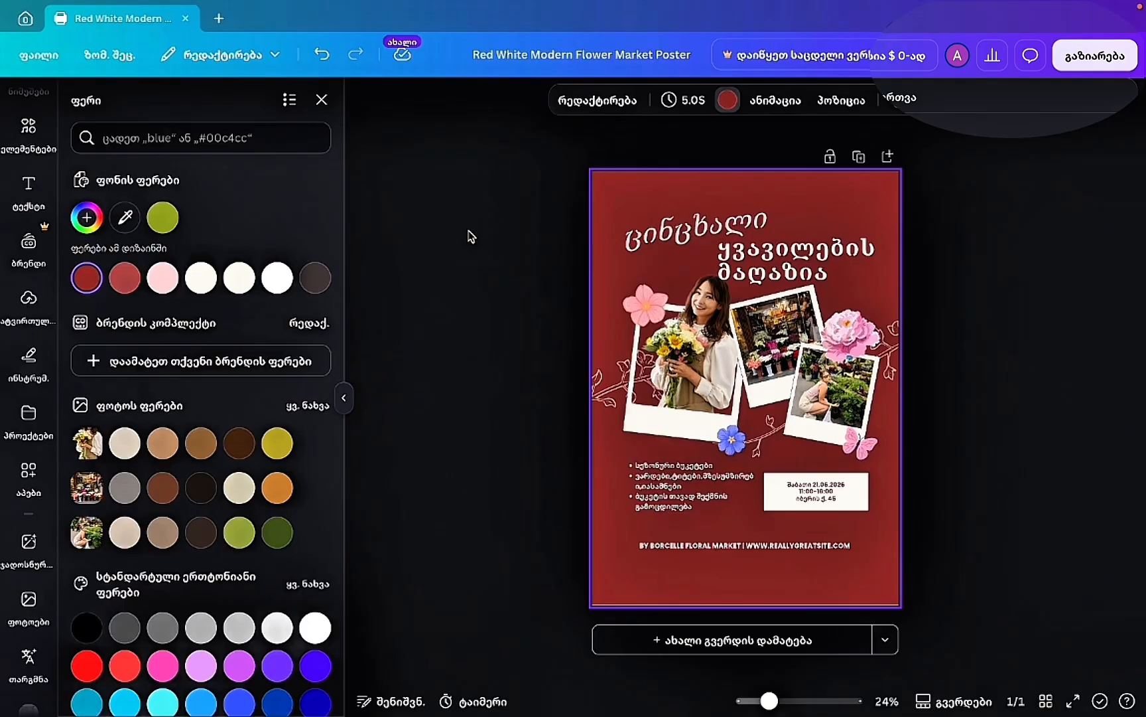